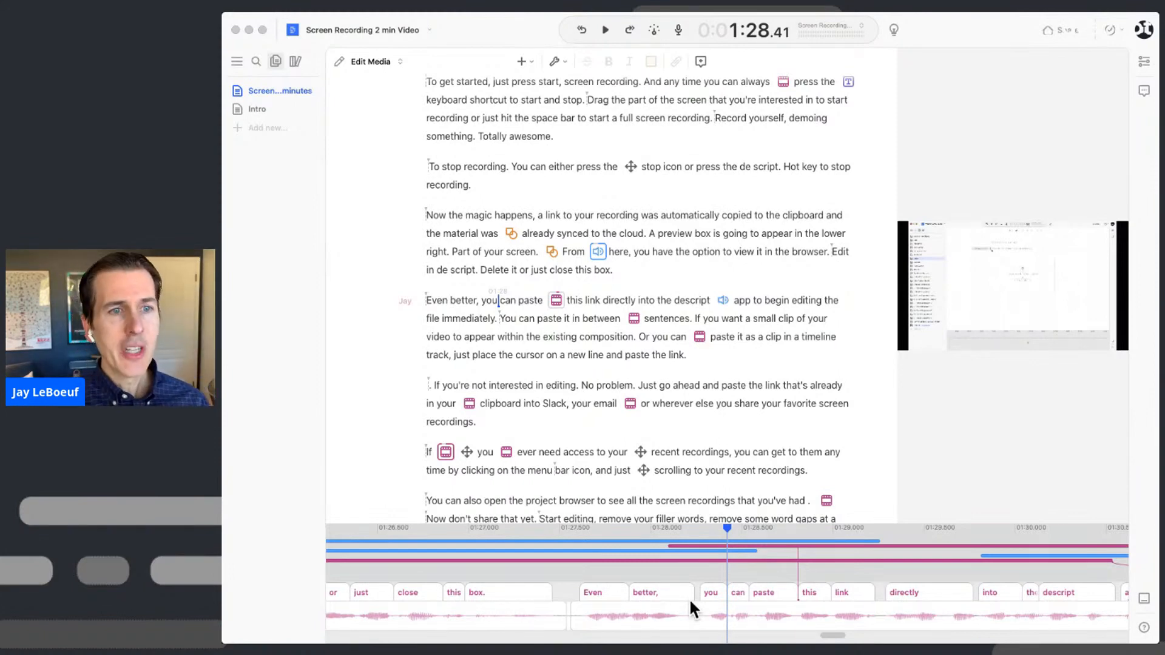
- Return the playhead to 0:00 at the very top of the script
scroll(464, 107, up, 8)
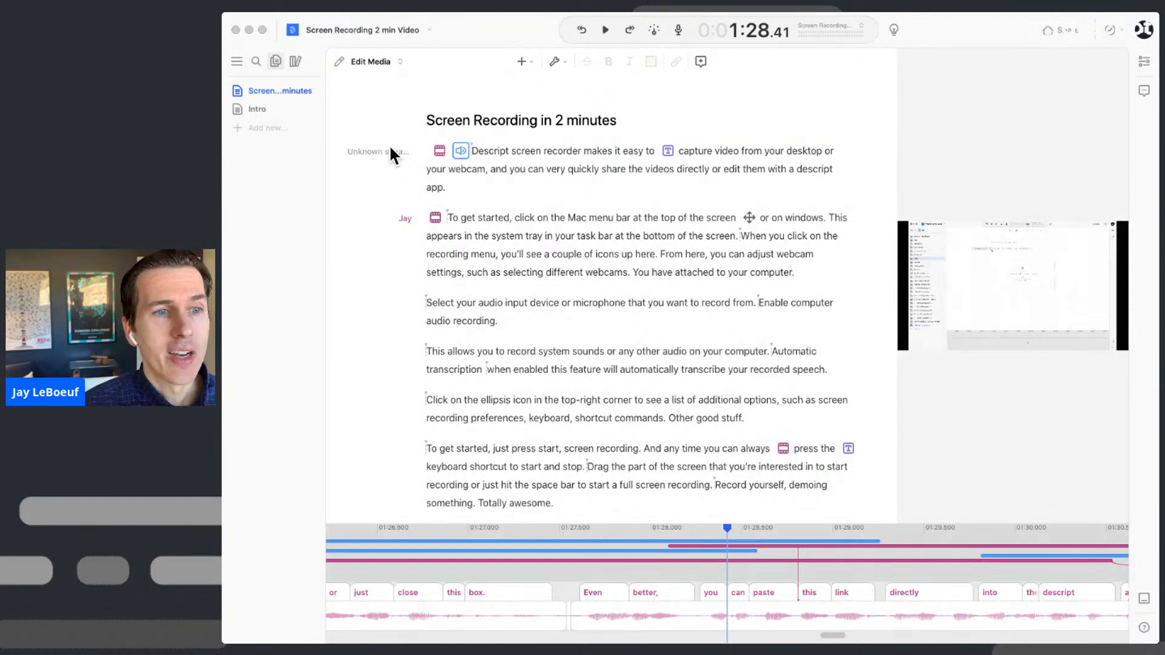
click(429, 151)
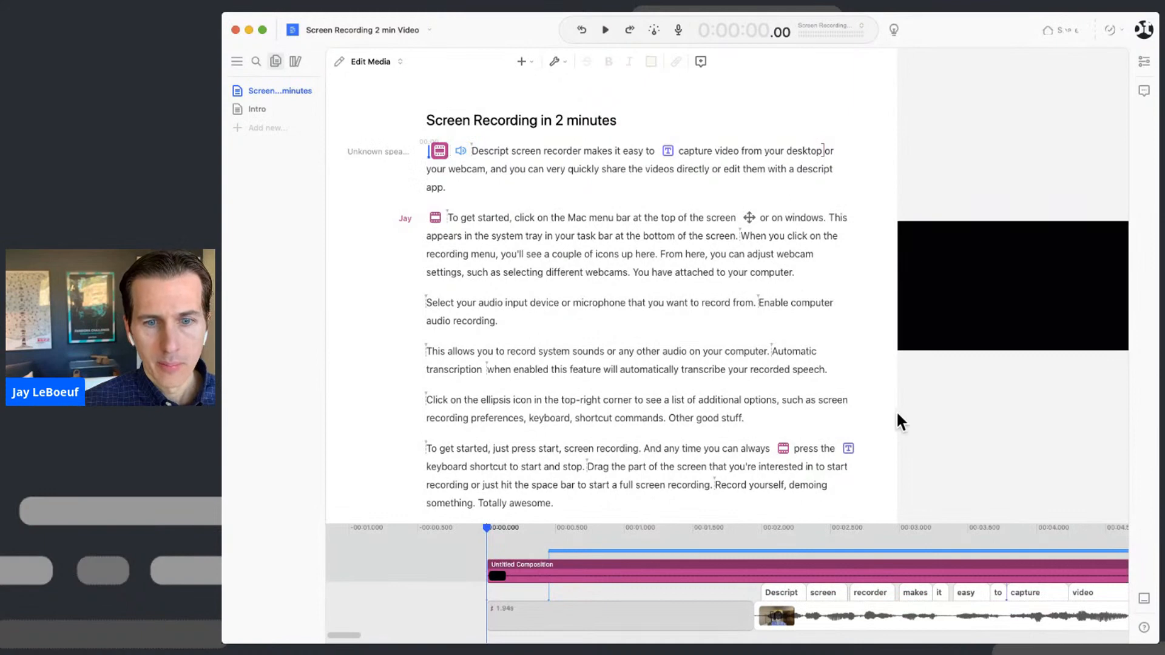
- Widen the video preview and play the composition through to 2:19.92
drag(896, 411, 738, 446)
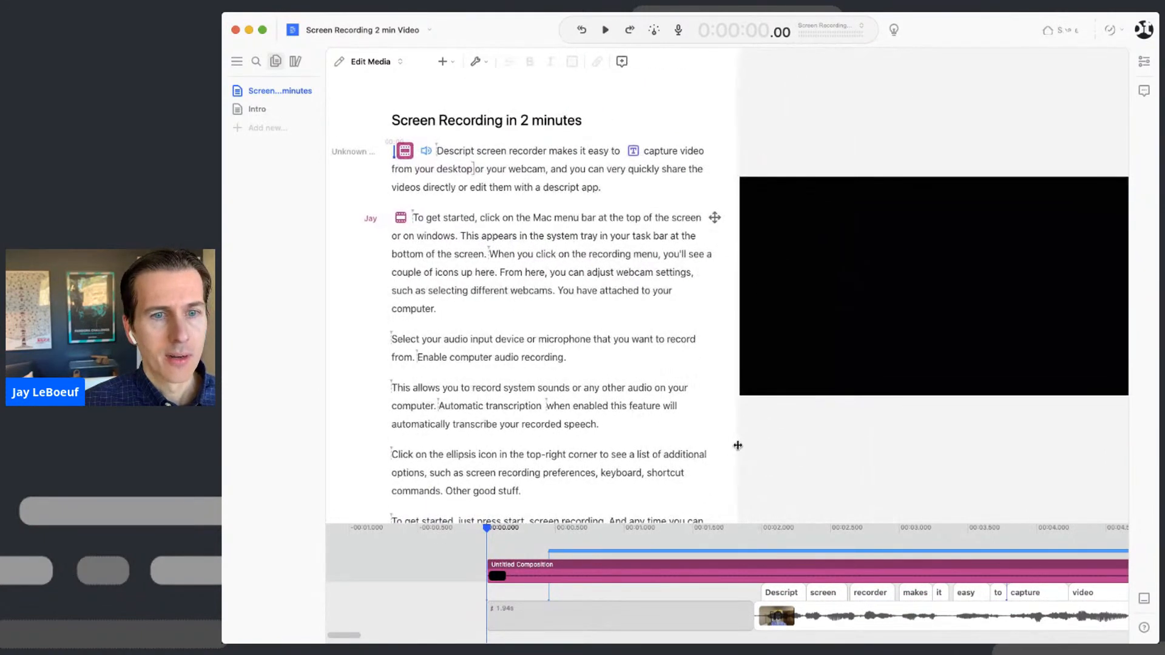
key(space)
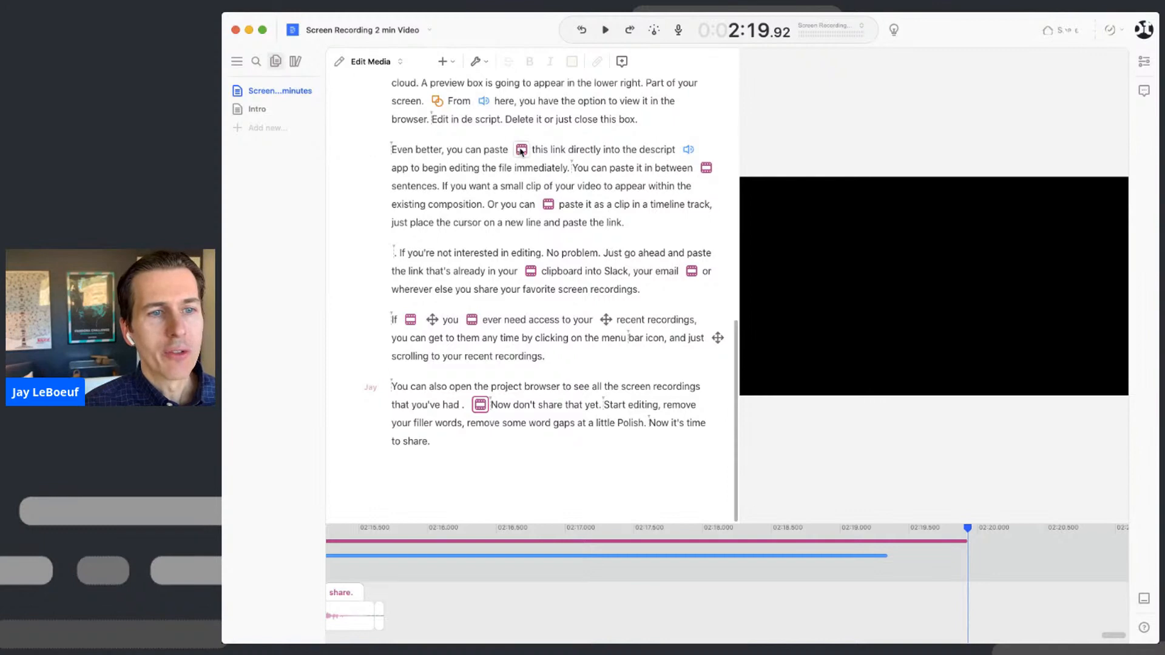
- Jump through each embedded clip and arrow overlay, ending at the 'material was' overlay
click(521, 151)
click(706, 168)
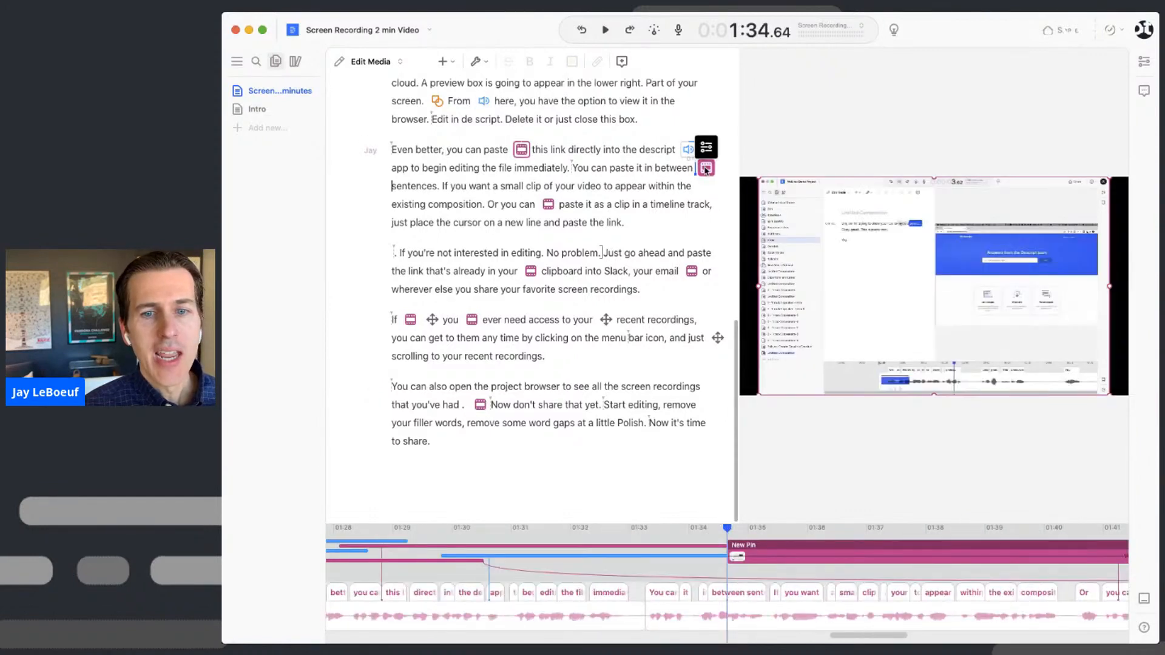
click(549, 205)
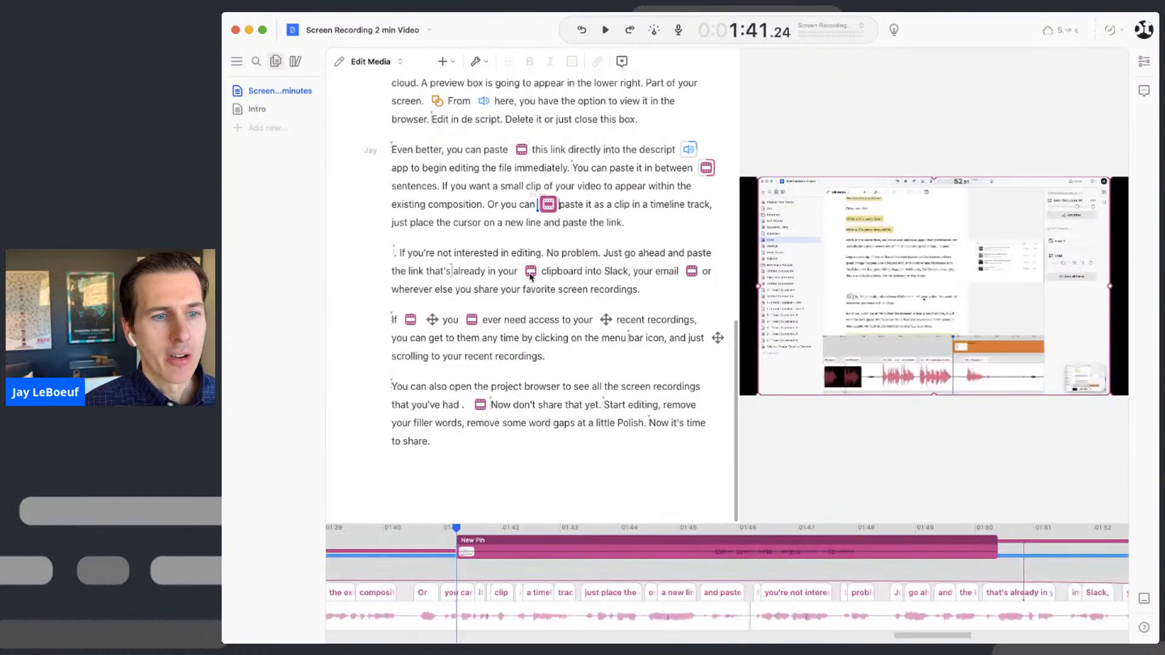
click(530, 271)
scroll(446, 124, up, 5)
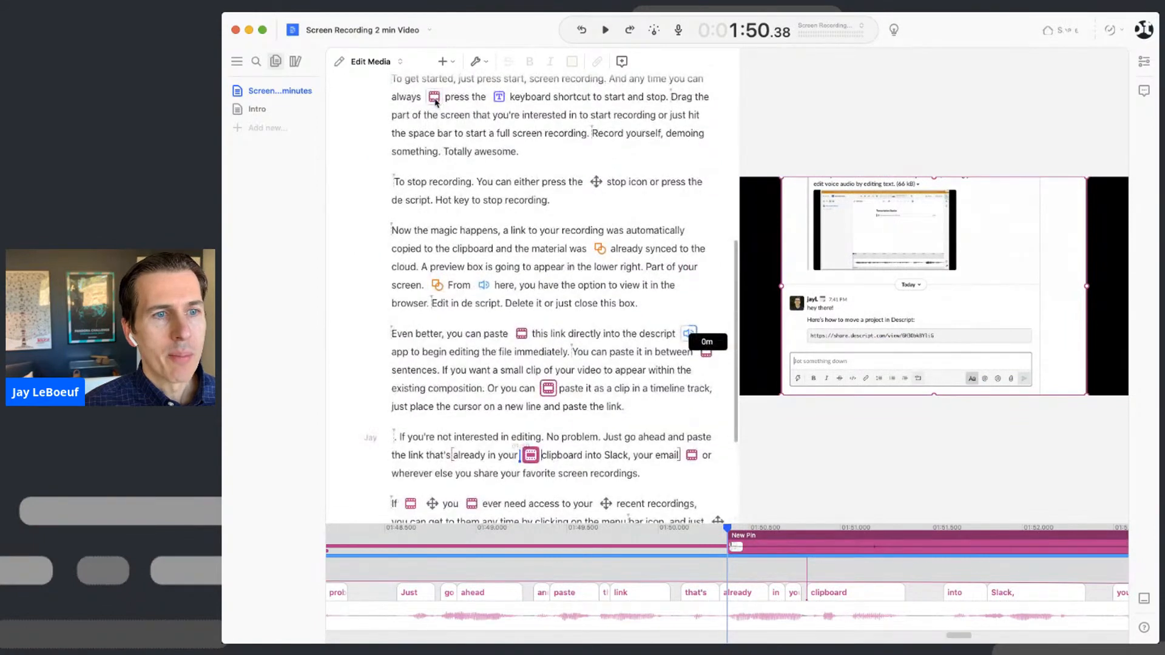
click(437, 288)
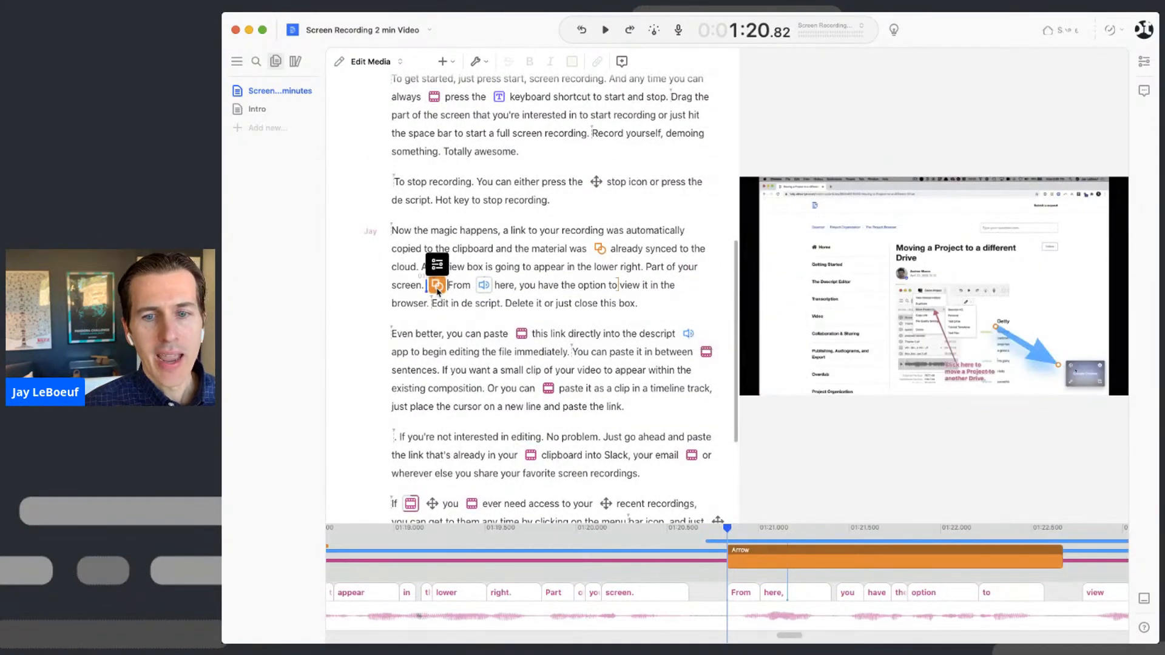
click(601, 248)
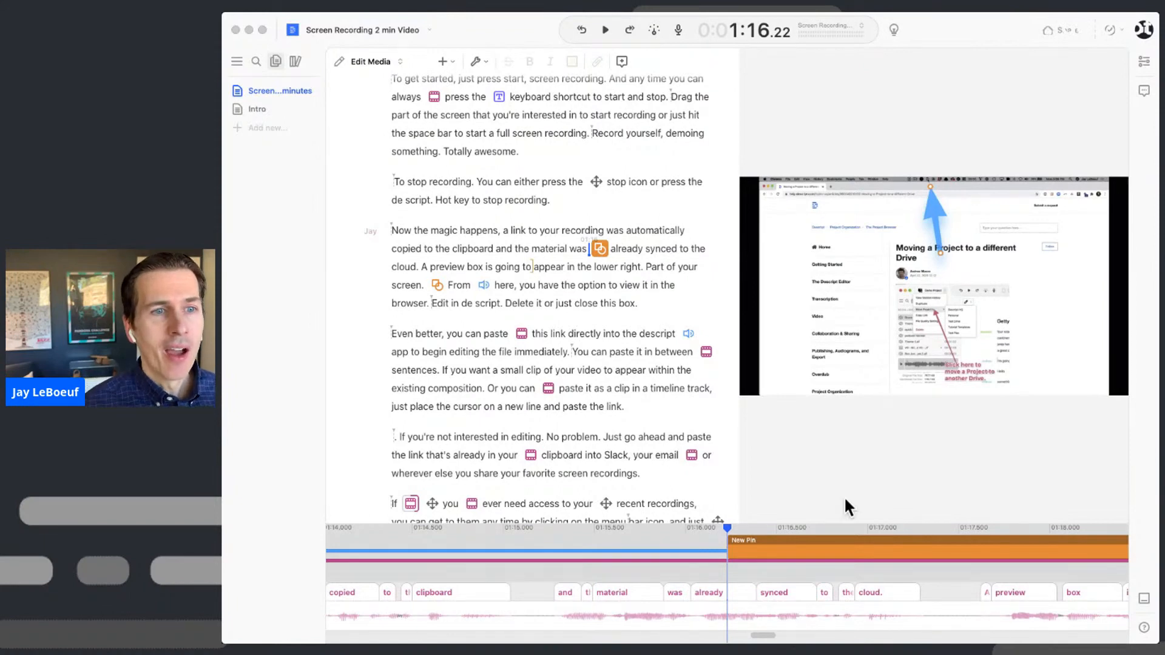
- Play the composition again from the opening Untitled Composition clip
scroll(606, 212, up, 10)
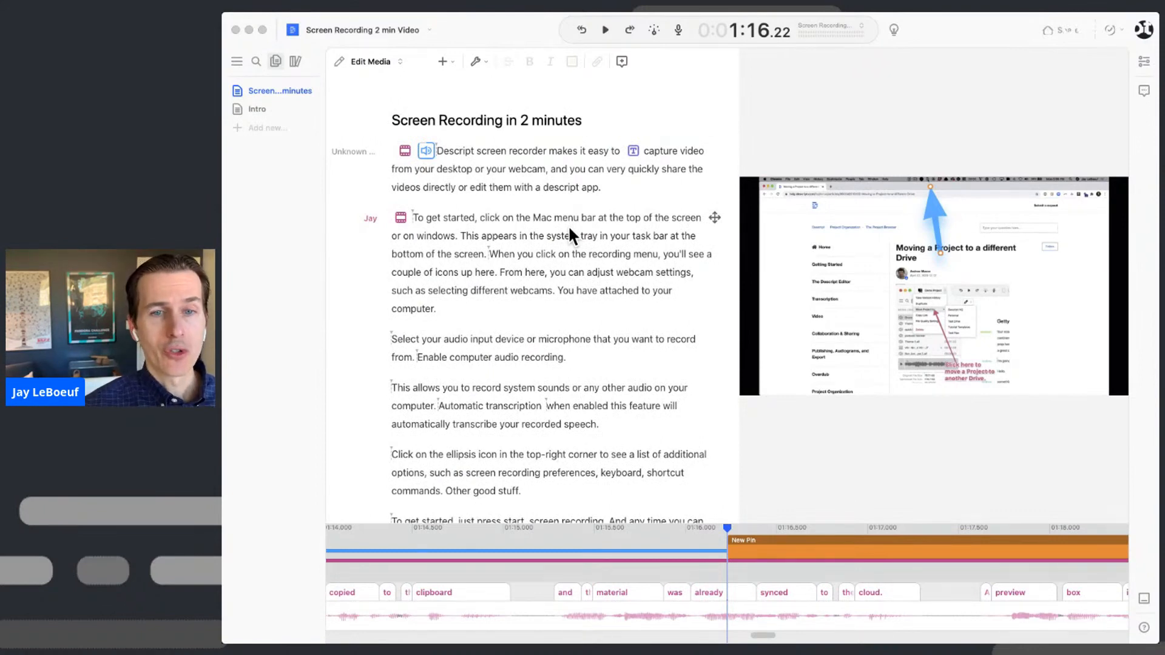
click(405, 149)
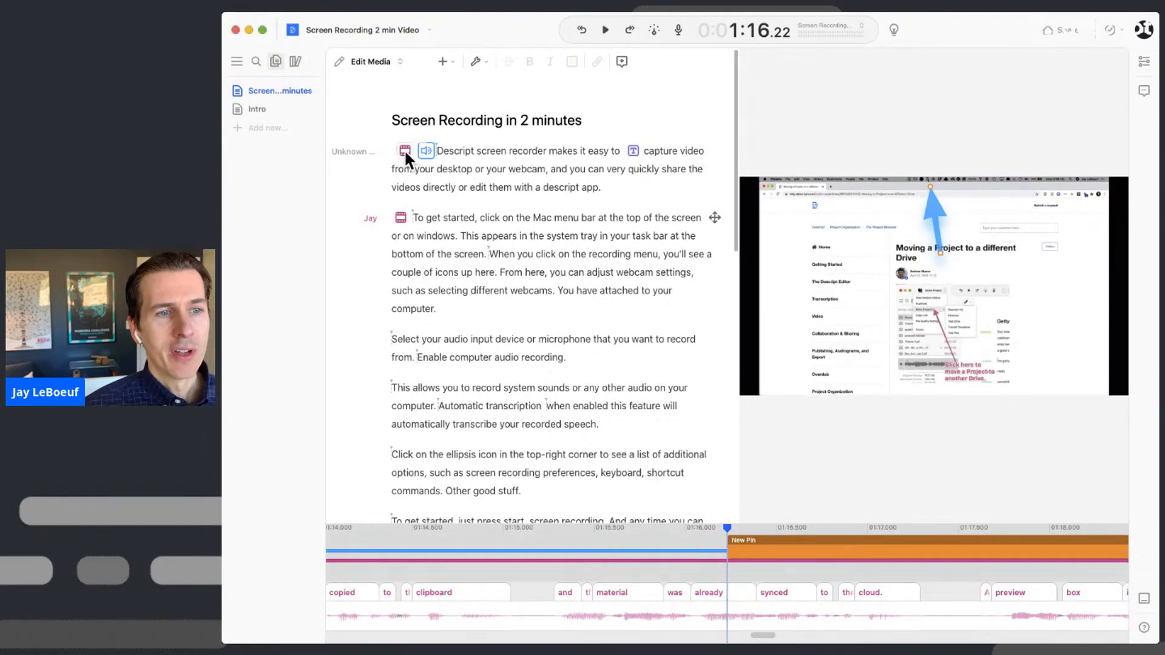
key(space)
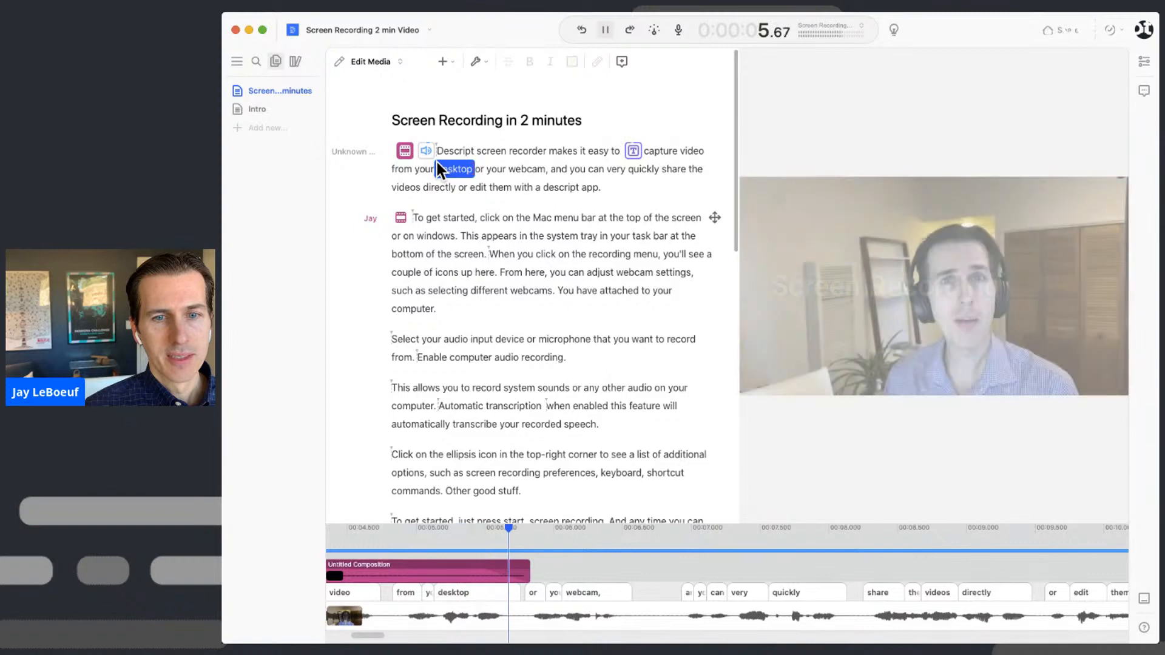
- Pause playback at 0:06.73, right after 'your webcam'
key(space)
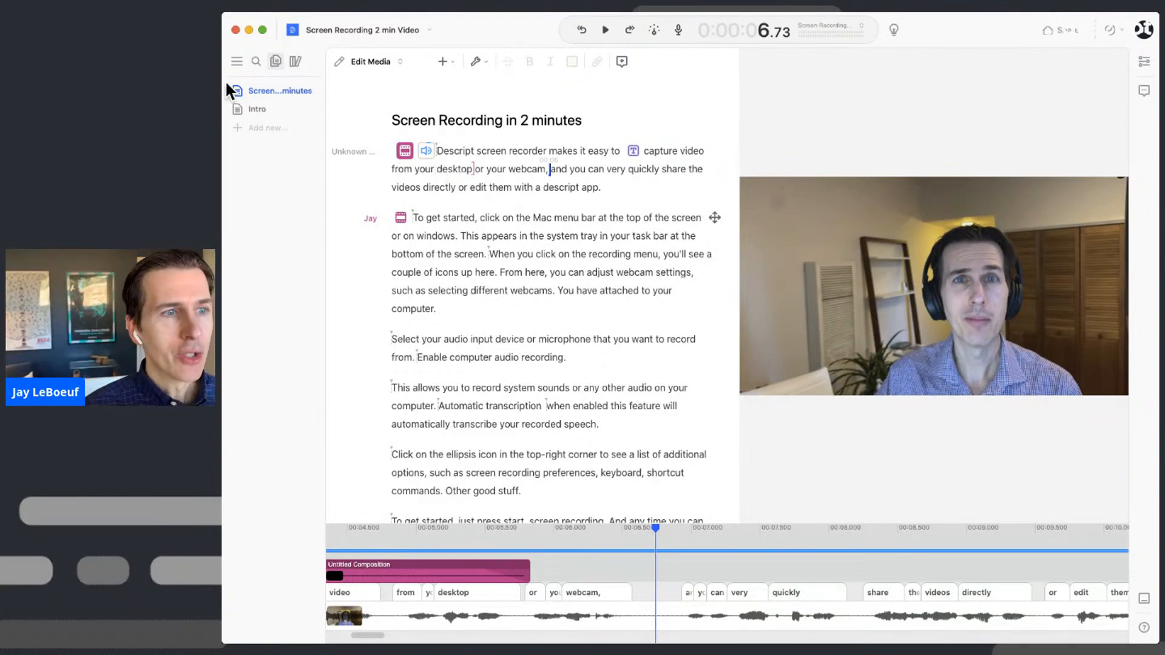
- Create a blank Composition from the sidebar's Add new menu
click(259, 128)
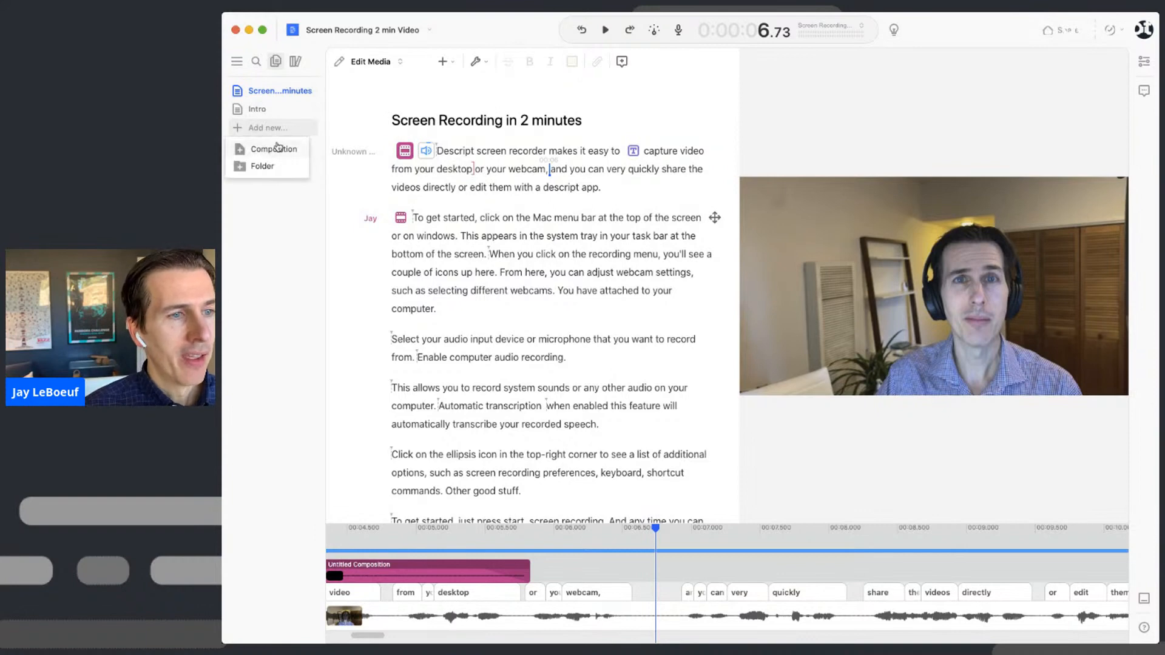
click(273, 149)
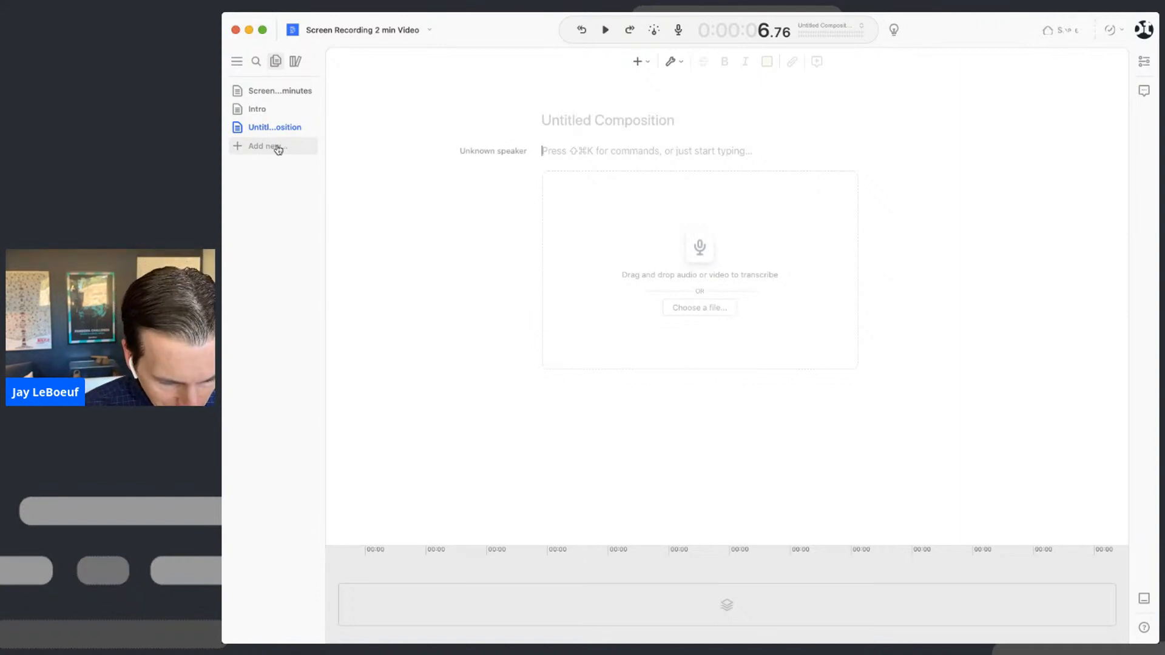
- Select the new Untitled Composition's title for editing
click(588, 128)
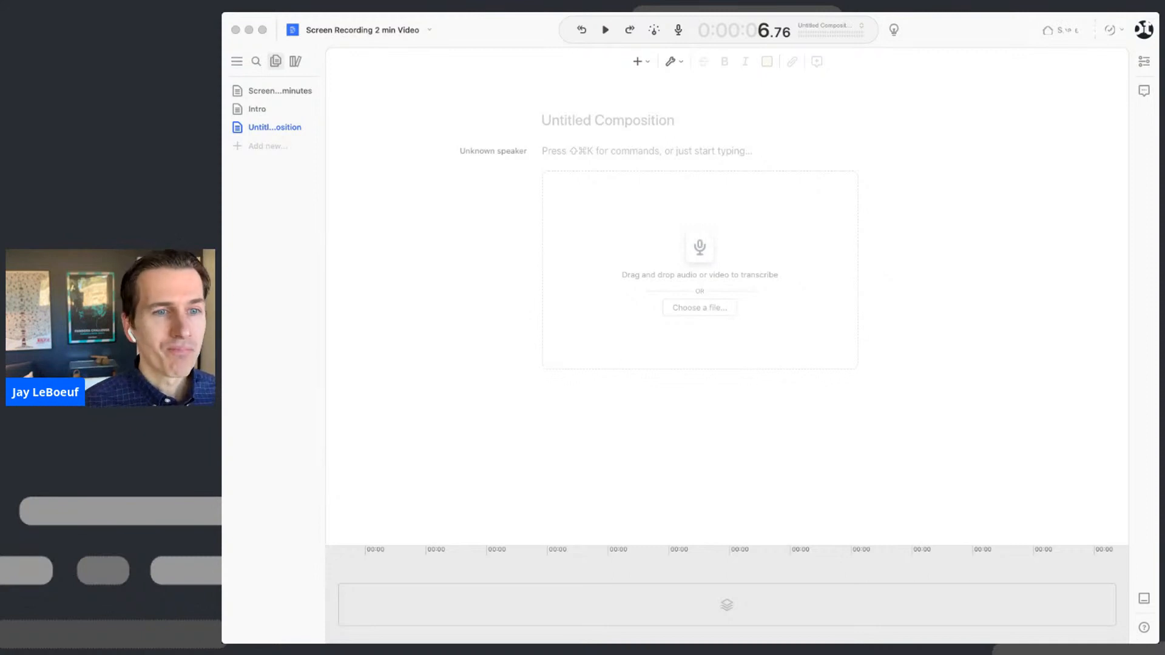
- Title the composition 'My Travel Co Product Demo' and widen the sidebar to show full names
click(606, 156)
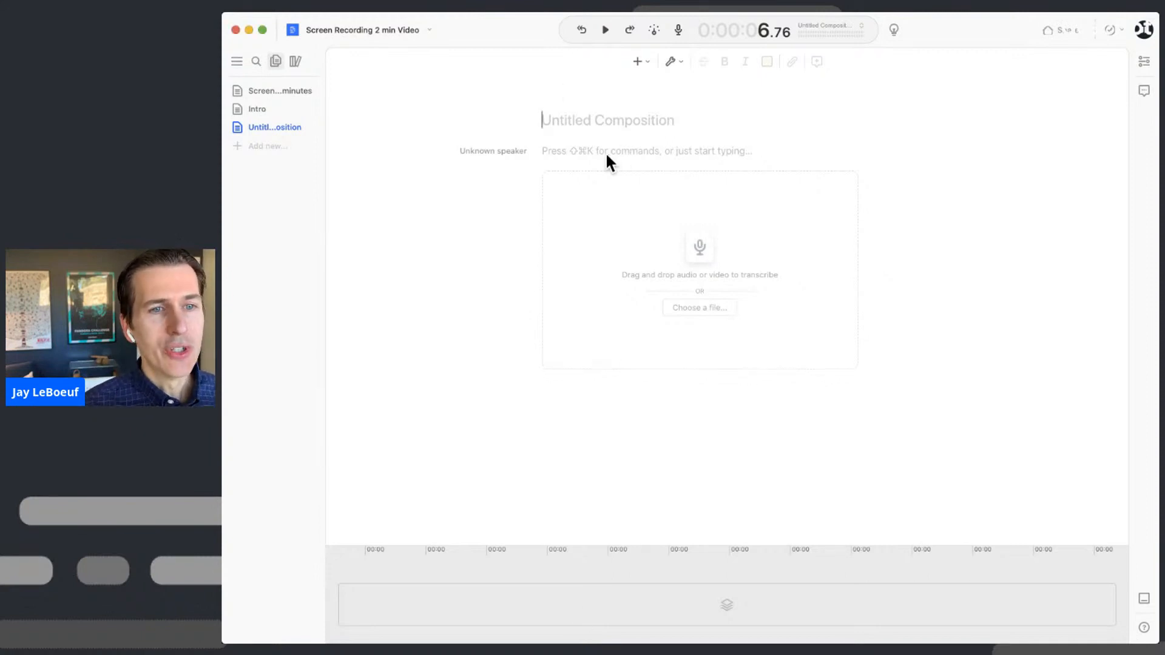
text(My Travel Co)
key(BackSpace)
key(BackSpace)
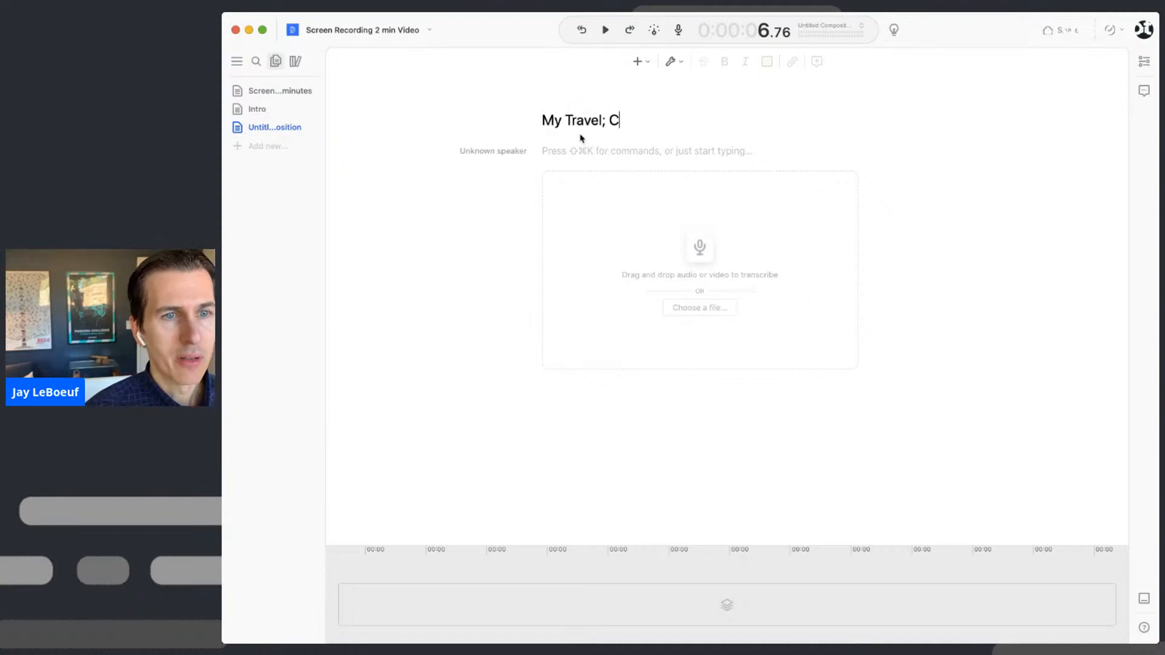
text(Co Product Demo)
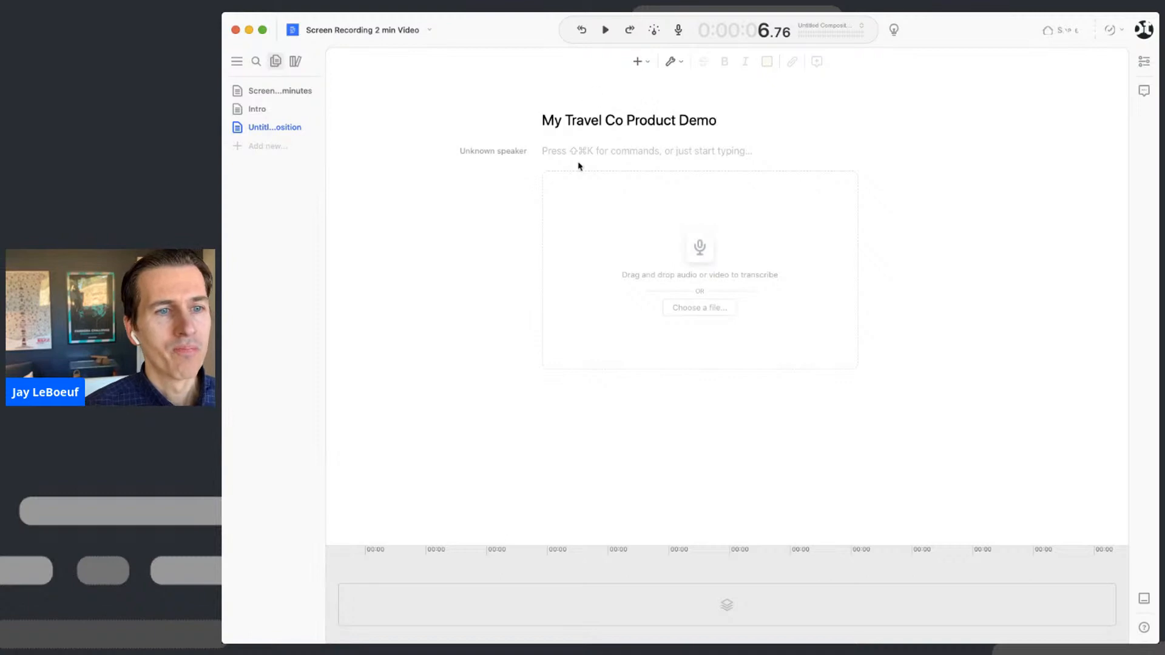
key(Return)
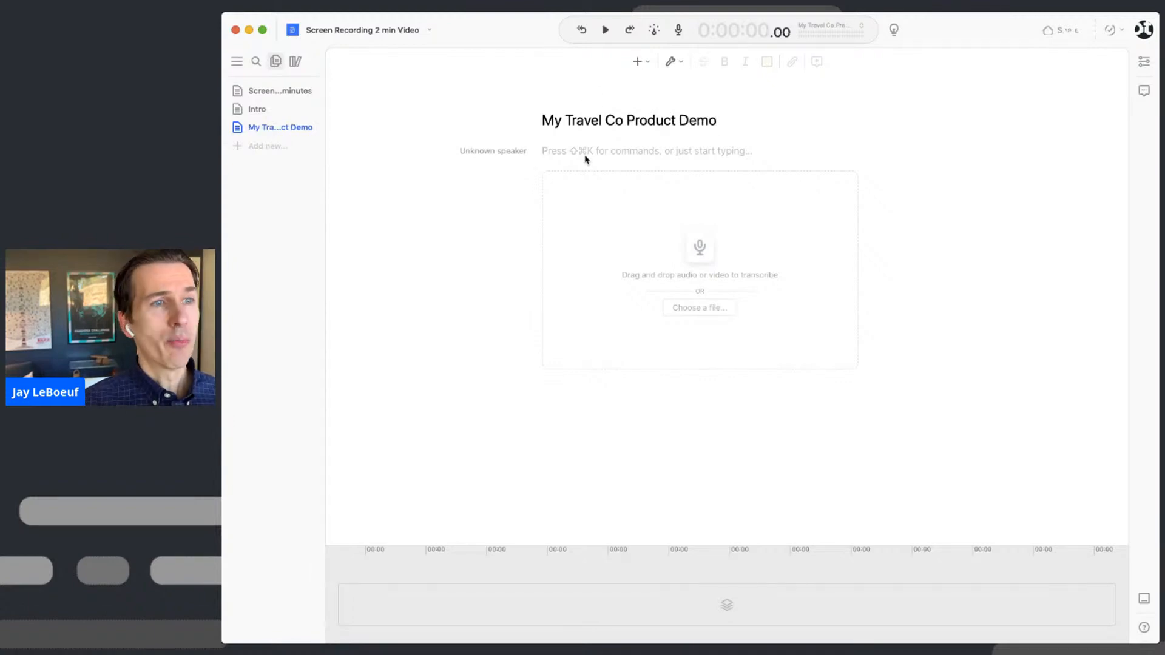
drag(324, 174, 376, 174)
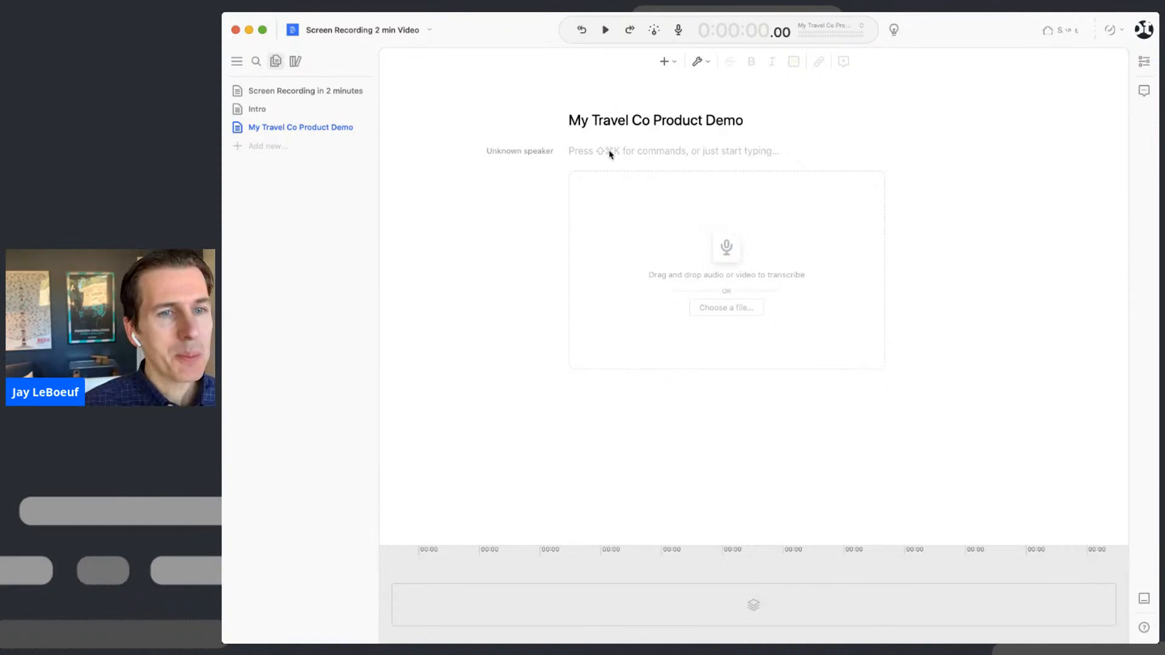
- Assign the speaker to the presenter and prepare Track 1 recording with the Yeti X mic
click(527, 152)
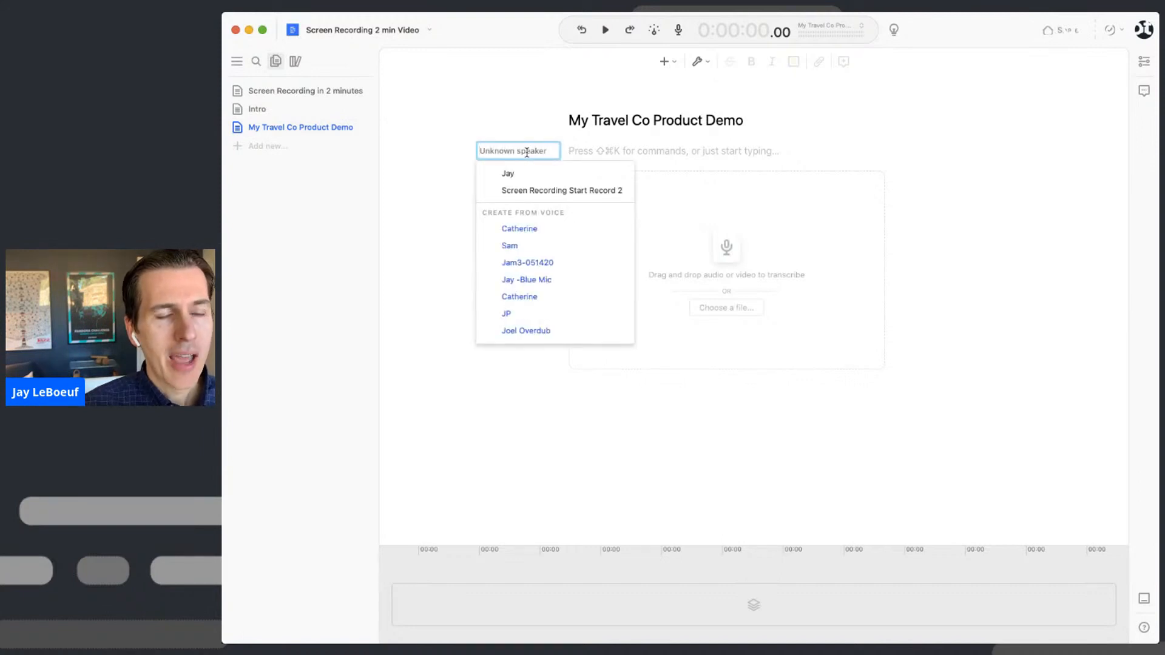
click(525, 177)
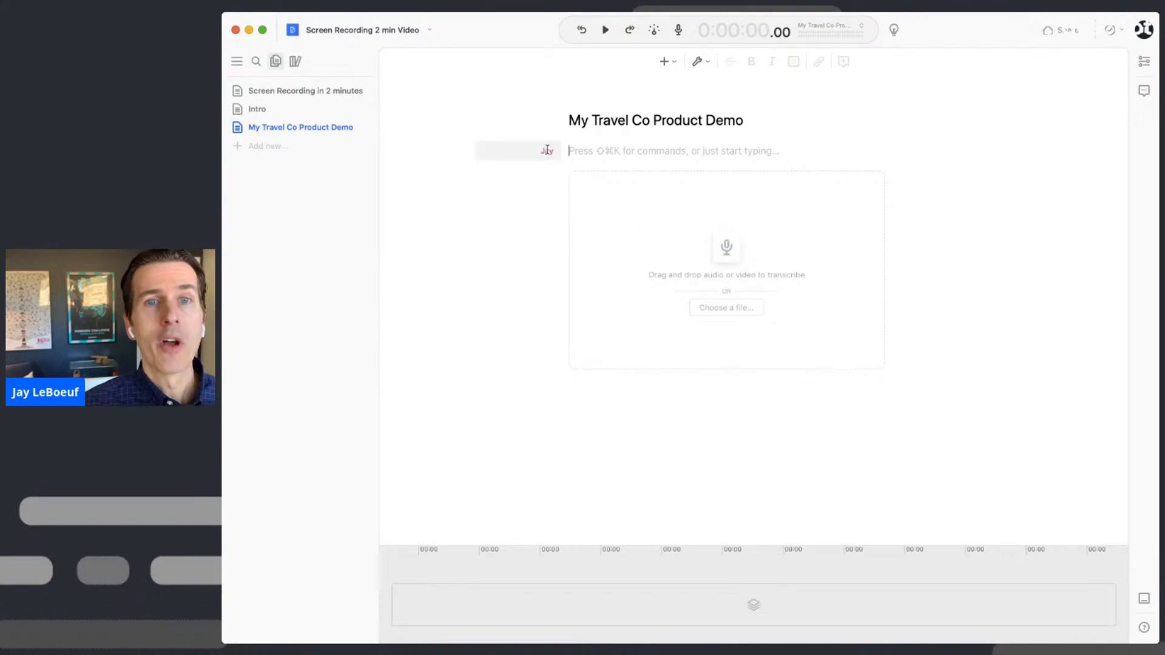
click(680, 30)
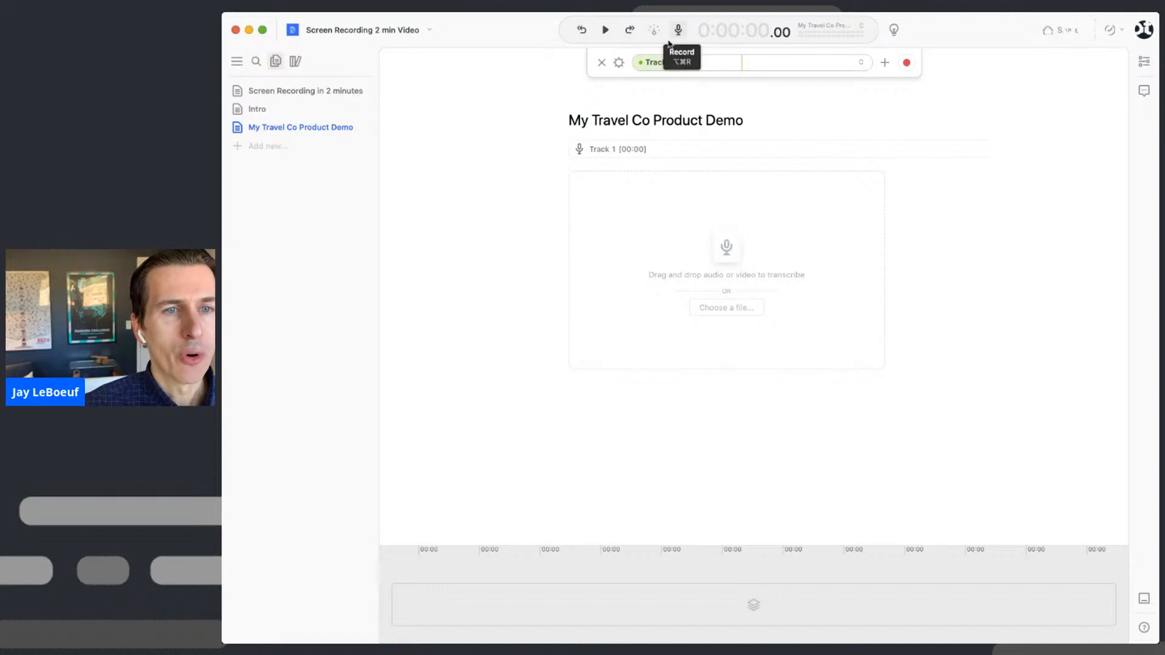
click(619, 64)
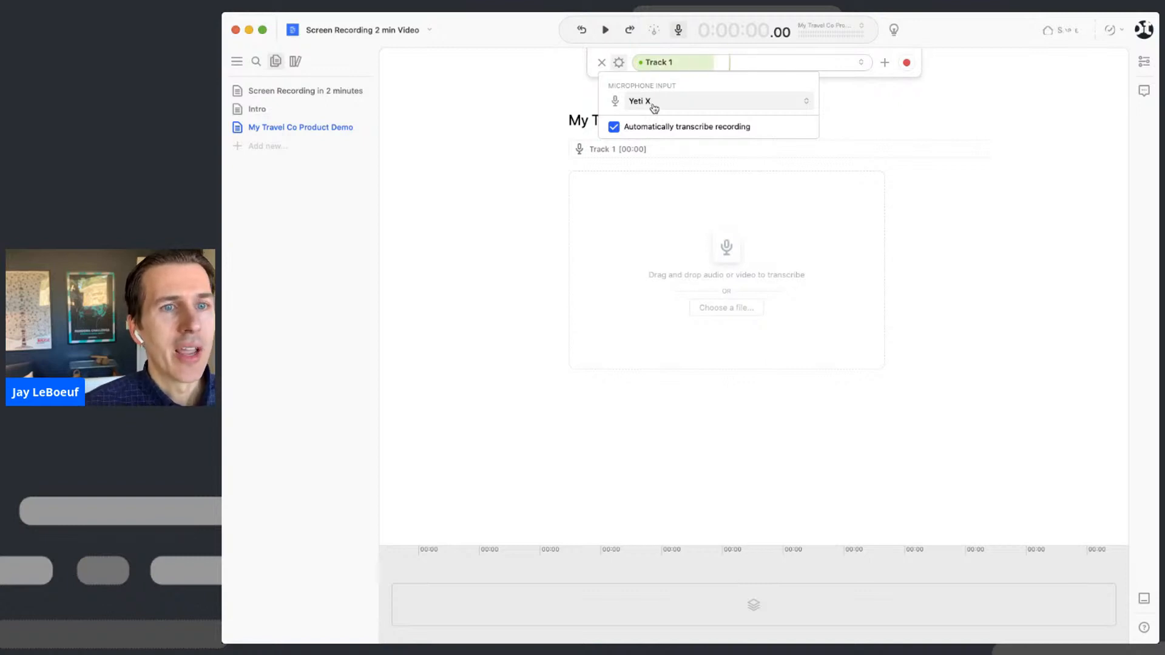
click(939, 33)
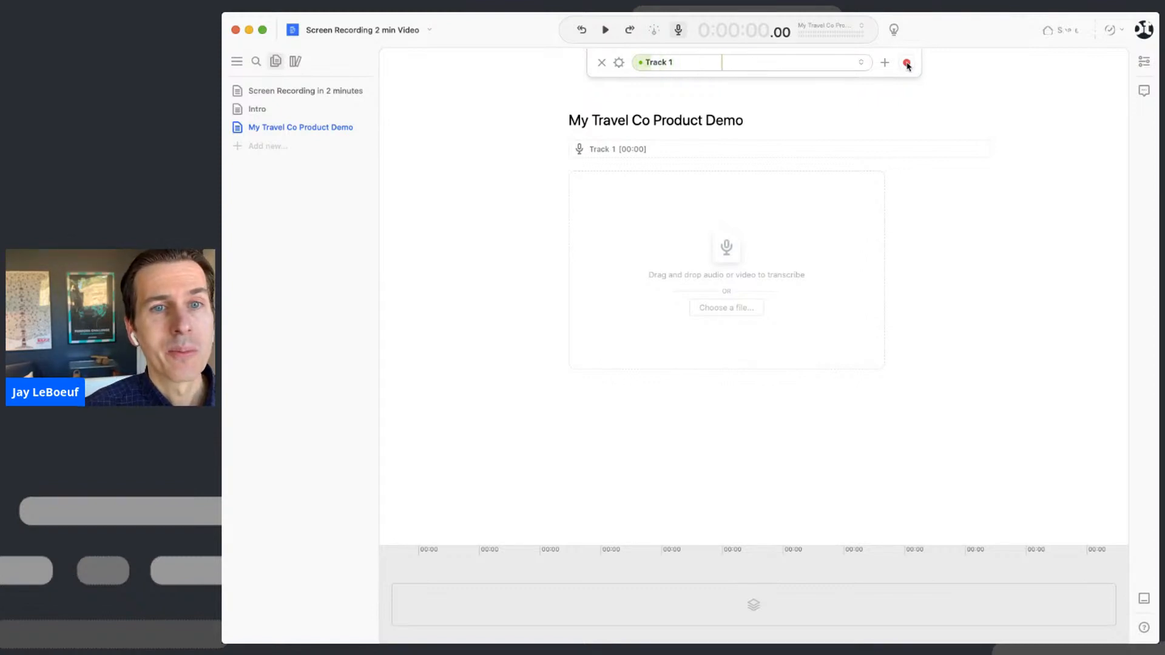
- Record the voiceover beginning 'Have you ever wanted to travel?' into Track 1
click(907, 63)
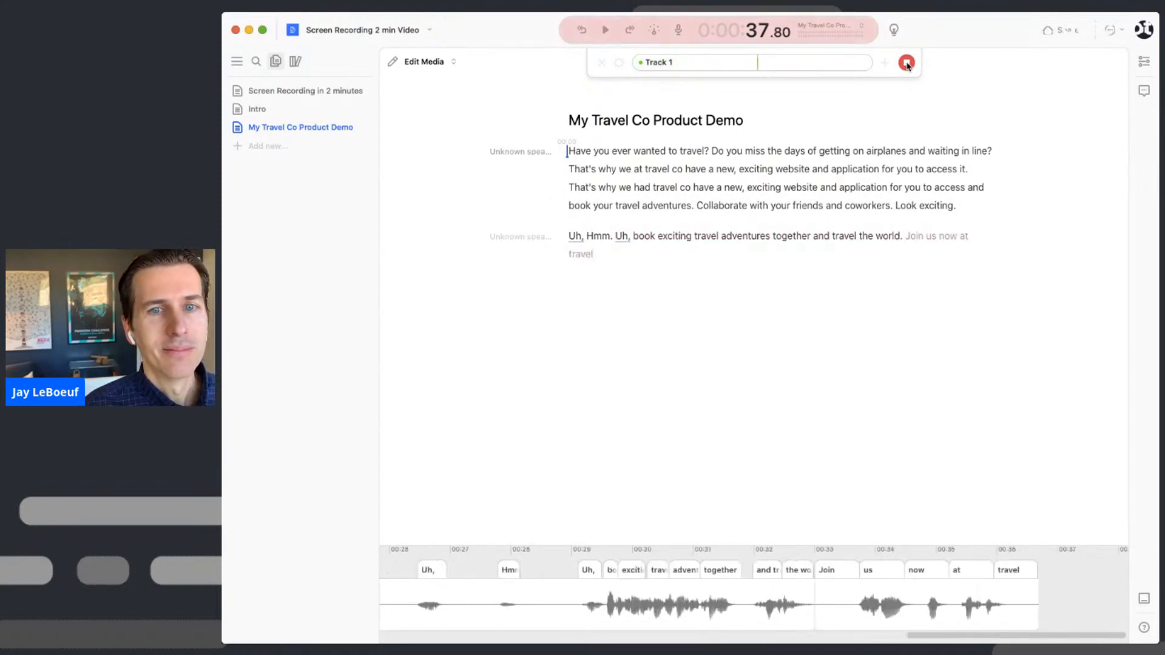
click(907, 63)
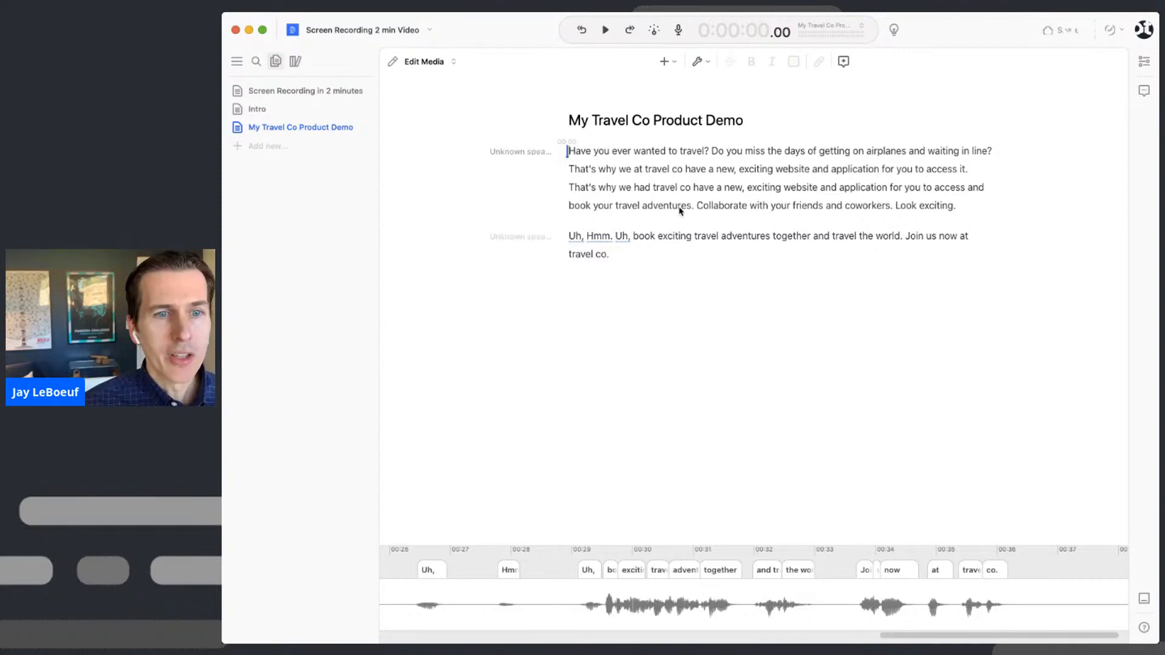
- Replace the Unknown speaker label with the presenter's name
shift+click(604, 171)
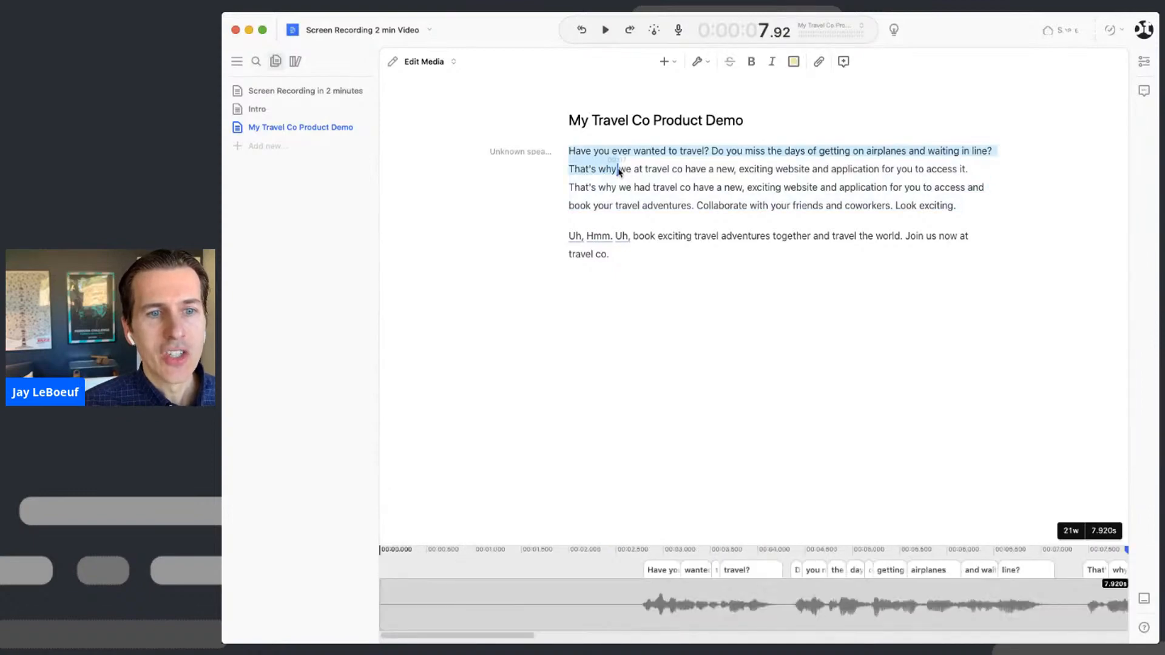
click(619, 173)
click(522, 151)
click(520, 176)
- Select the flubbed 'That's why we at travel co' line and play it back to review
drag(573, 171, 1001, 176)
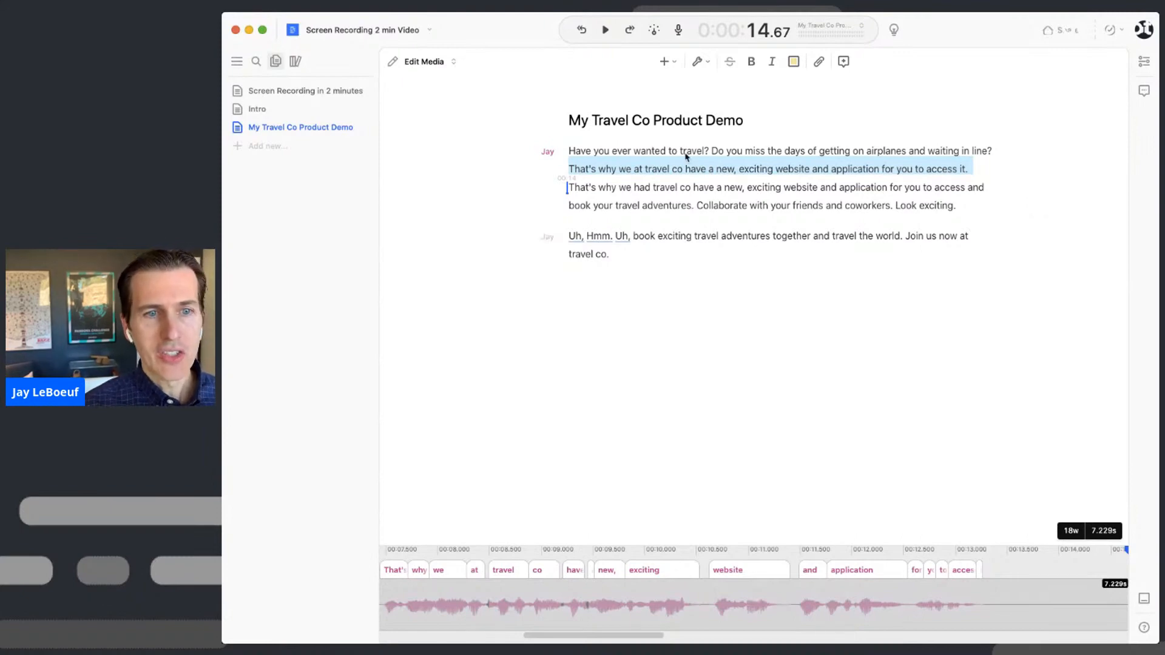
click(571, 173)
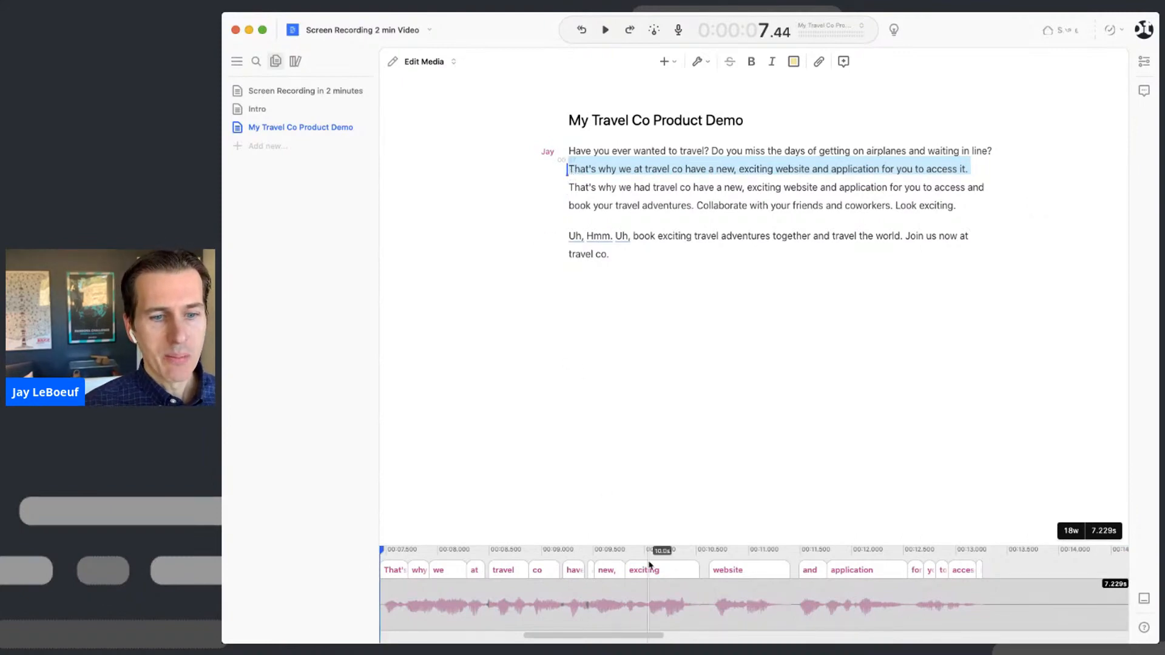
scroll(665, 599, down, 5)
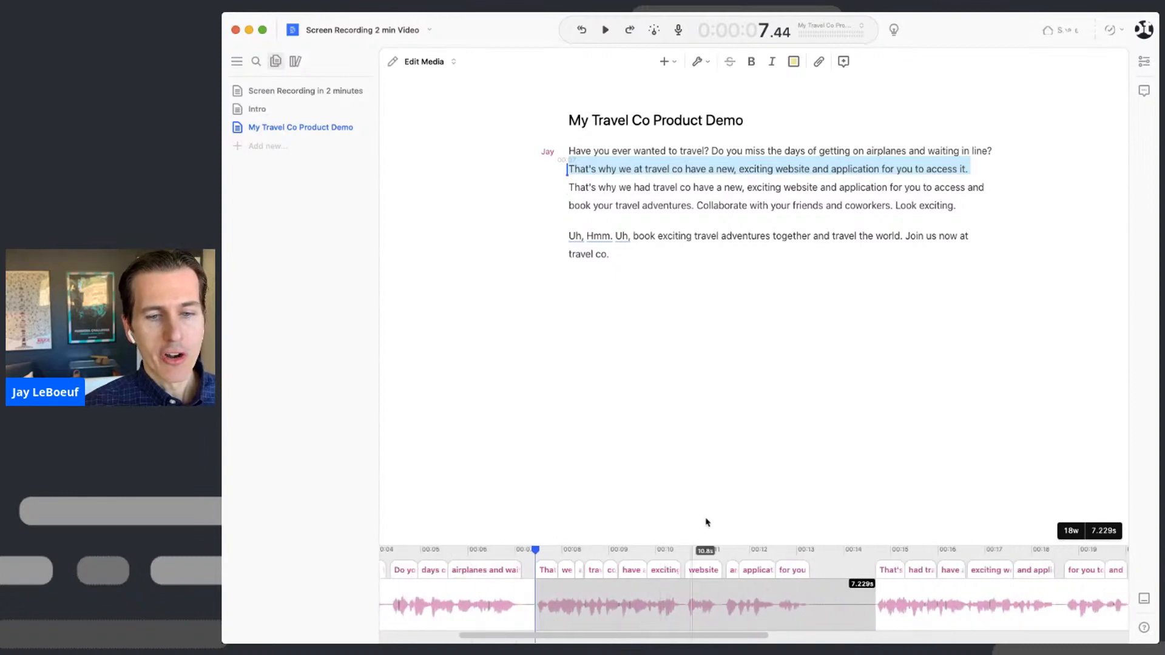
click(570, 171)
key(space)
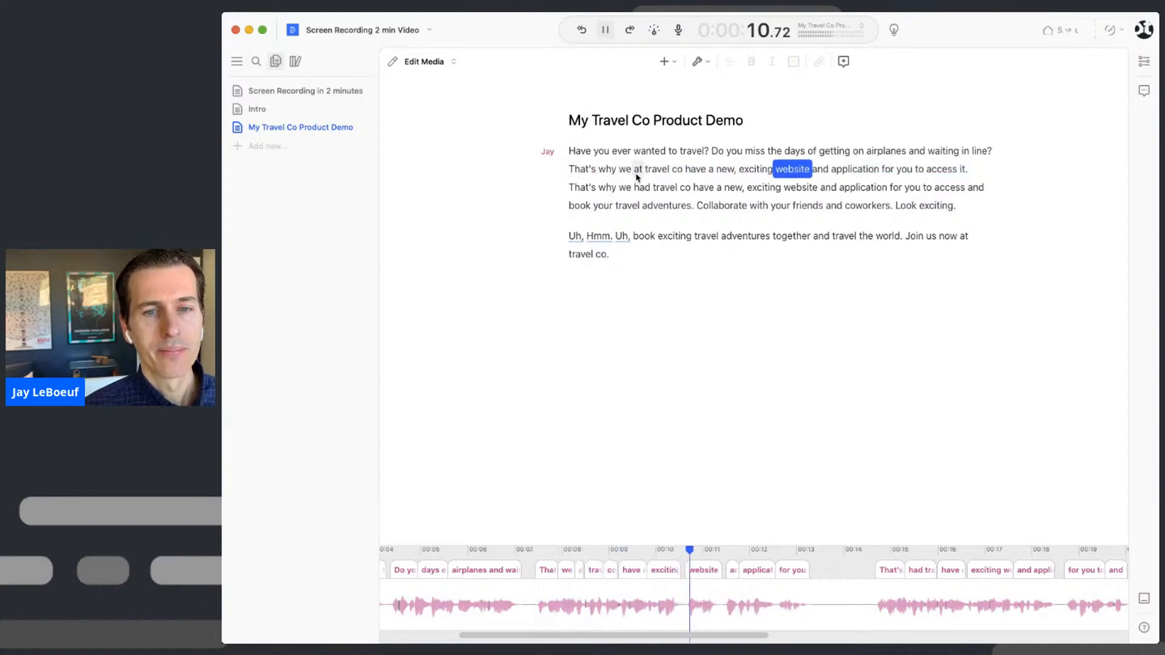
key(space)
- Delete the duplicate 'That's why we at travel co' line and replay the edited passage
triple_click(659, 171)
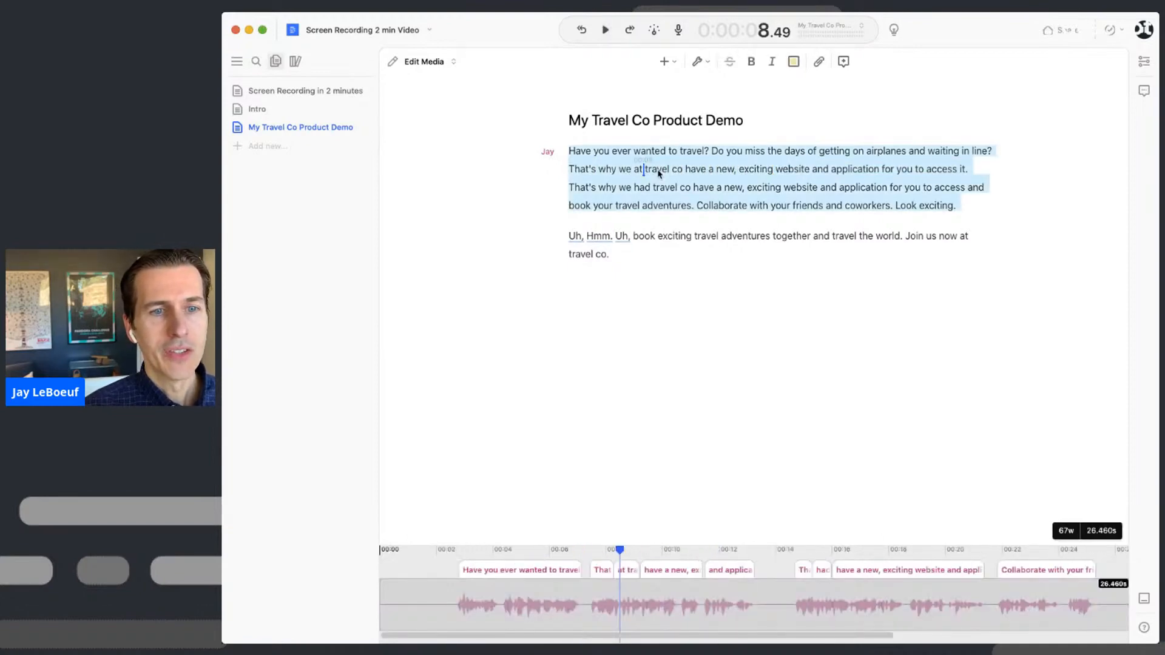
click(569, 170)
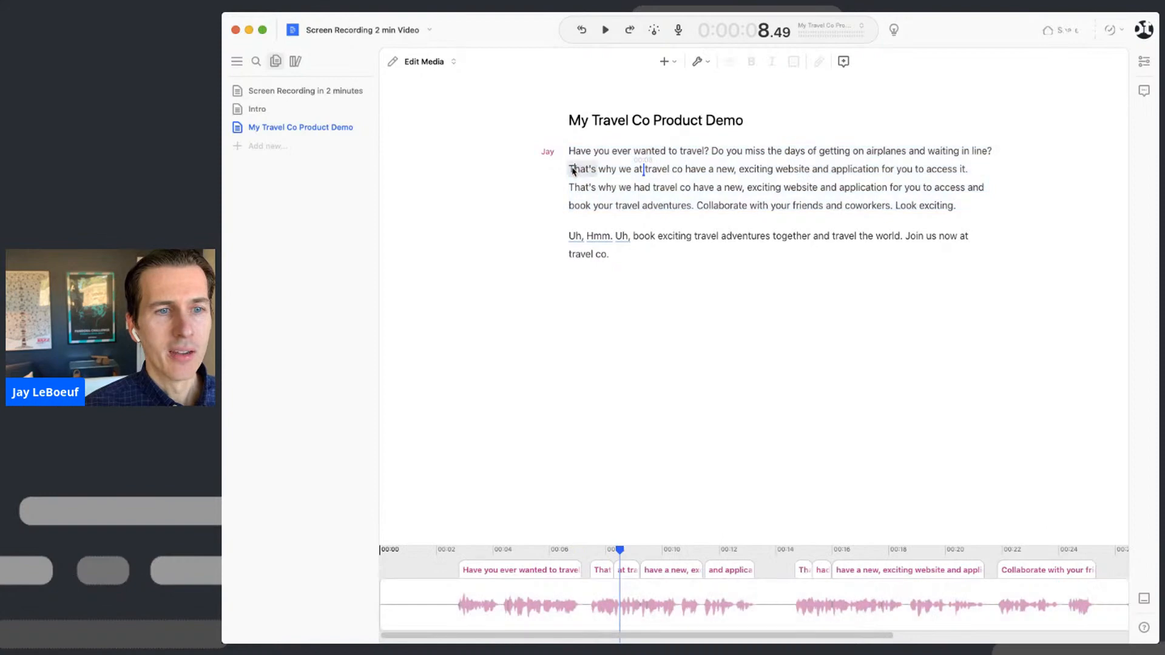
shift+click(991, 171)
key(BackSpace)
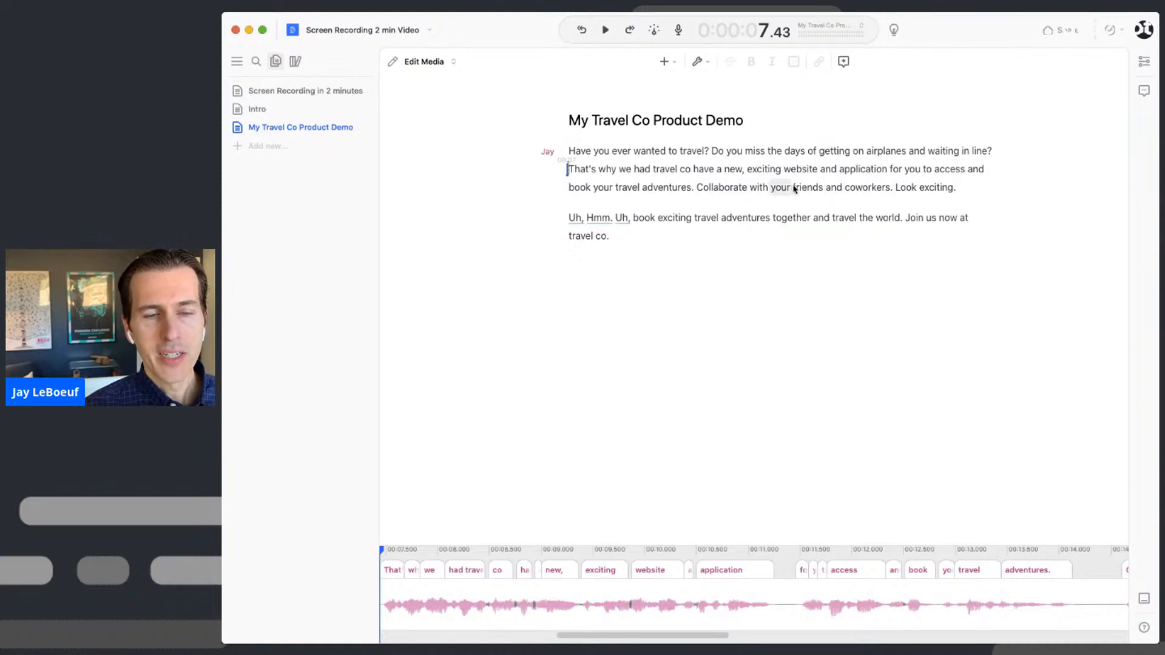
click(778, 191)
key(space)
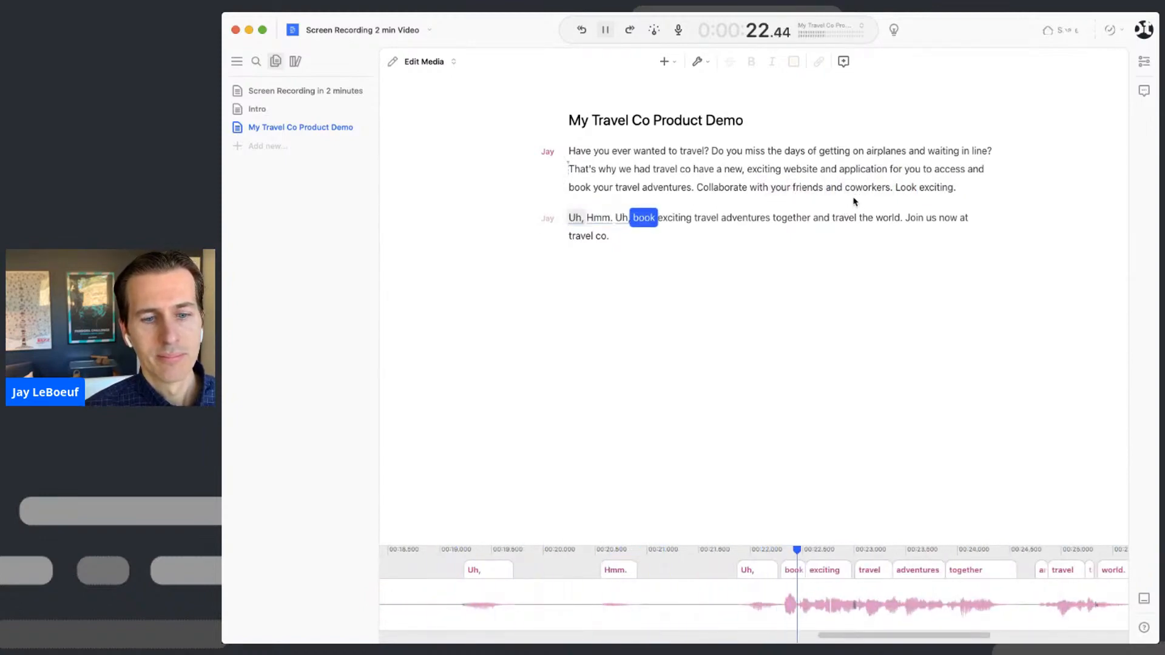
key(space)
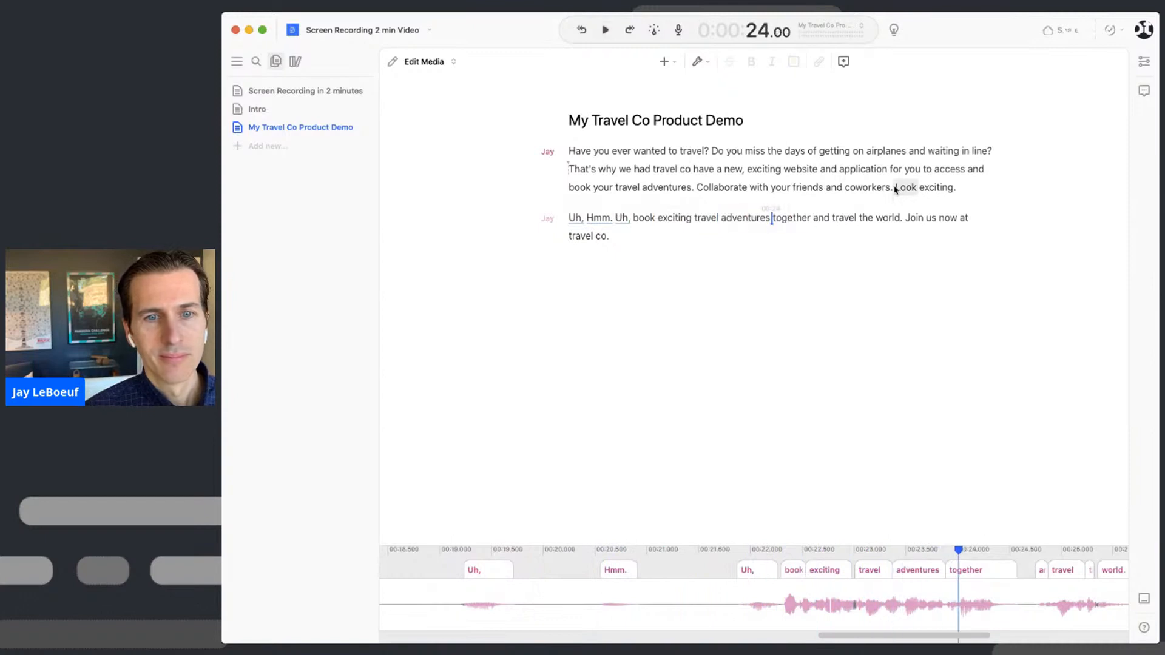
- Cut 'Look exciting. Uh, Hmm. Uh,' so 'coworkers.' runs into 'book exciting travel', then replay
click(895, 188)
shift+click(631, 218)
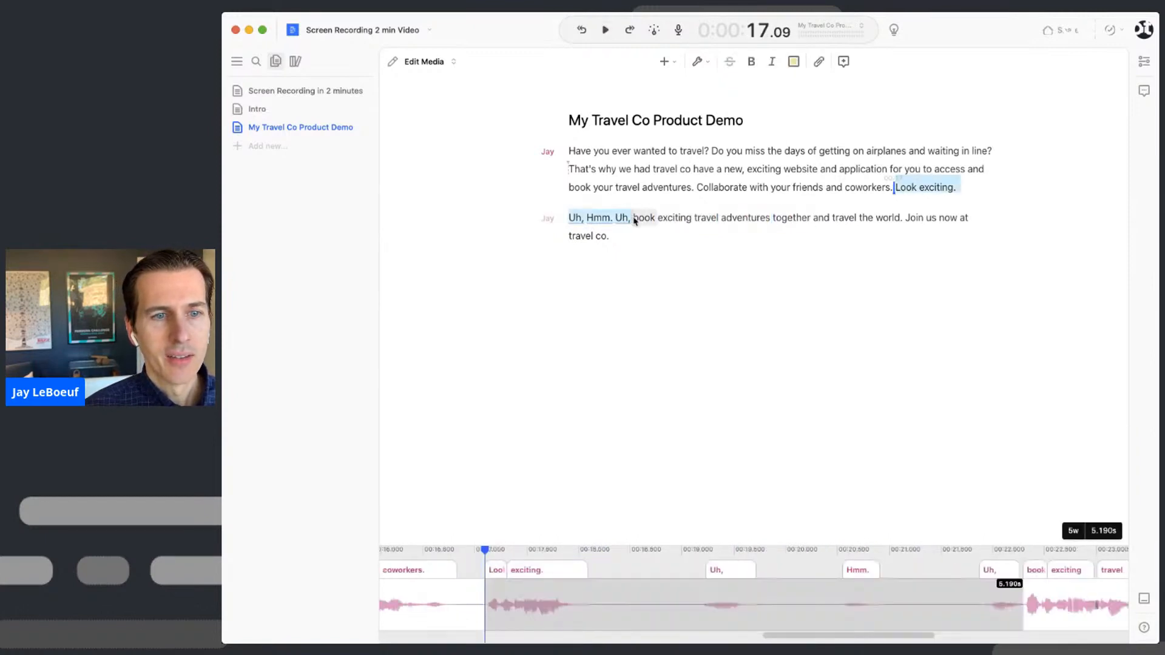
key(BackSpace)
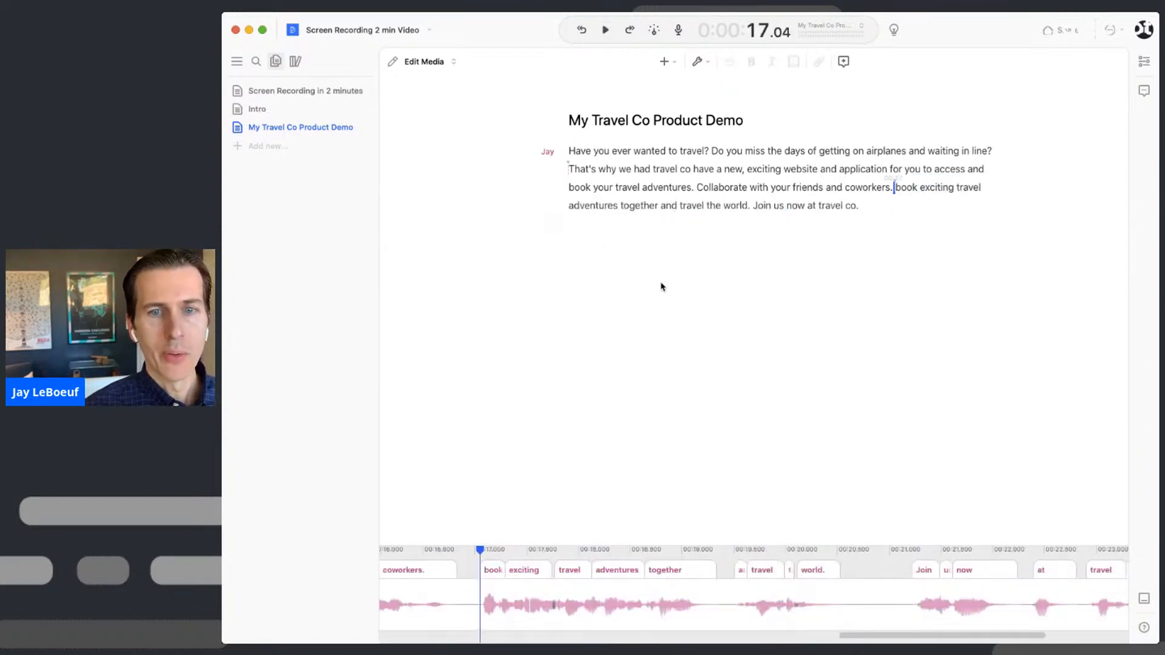
click(801, 185)
key(space)
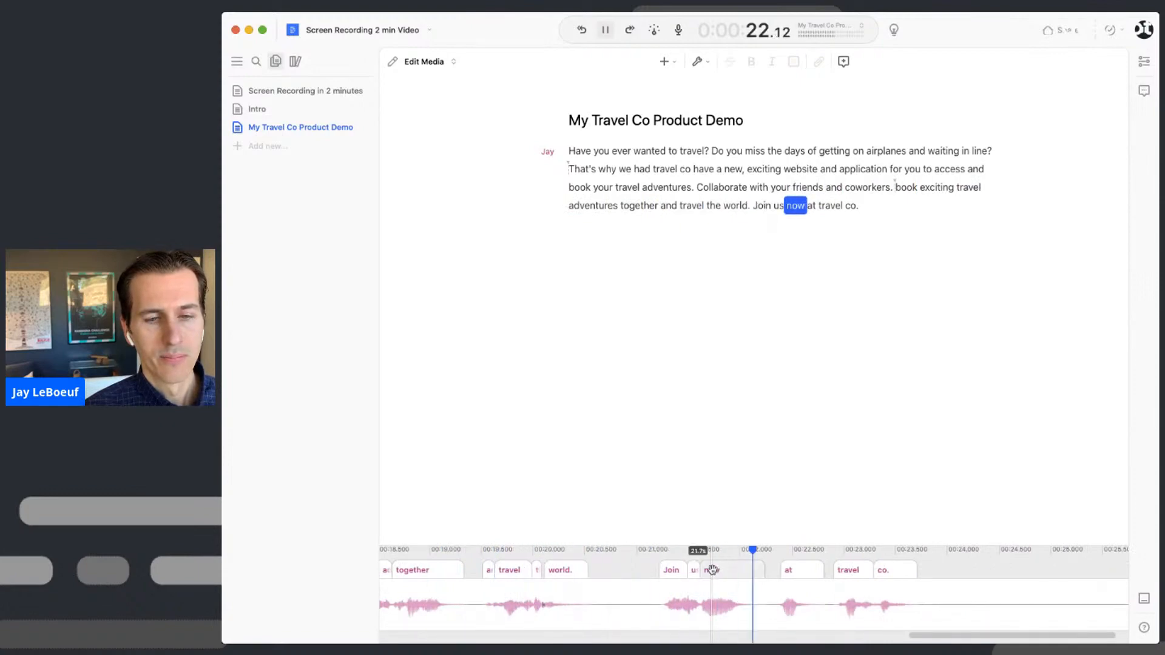
key(space)
scroll(813, 584, down, 5)
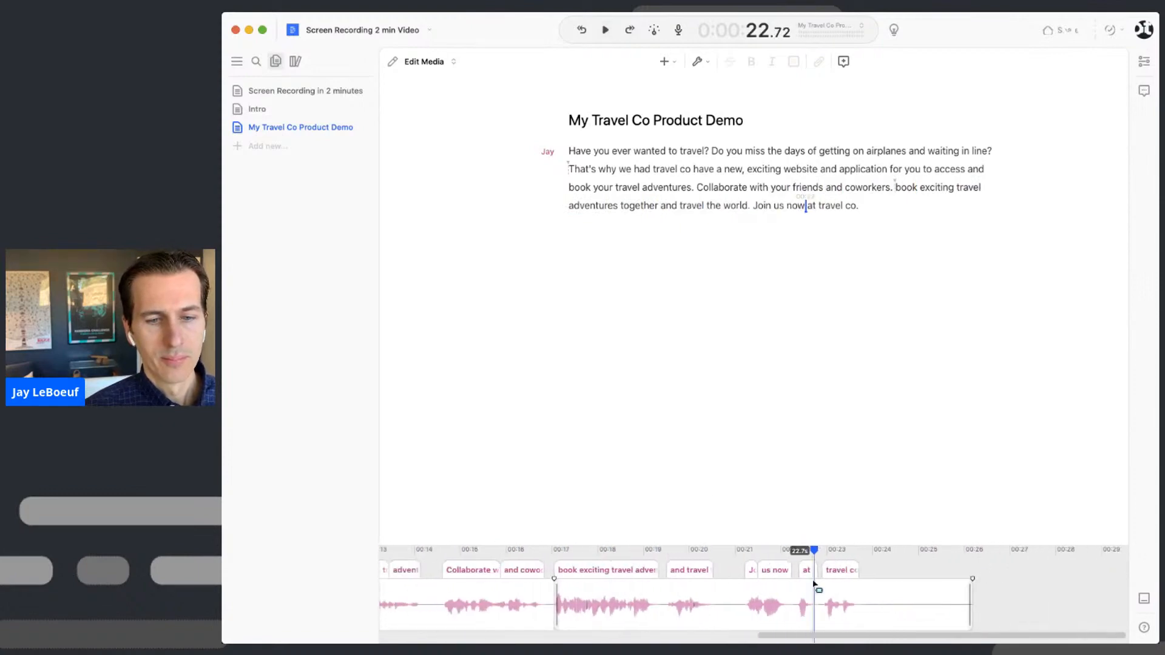
scroll(814, 584, left, 2)
scroll(815, 585, left, 10)
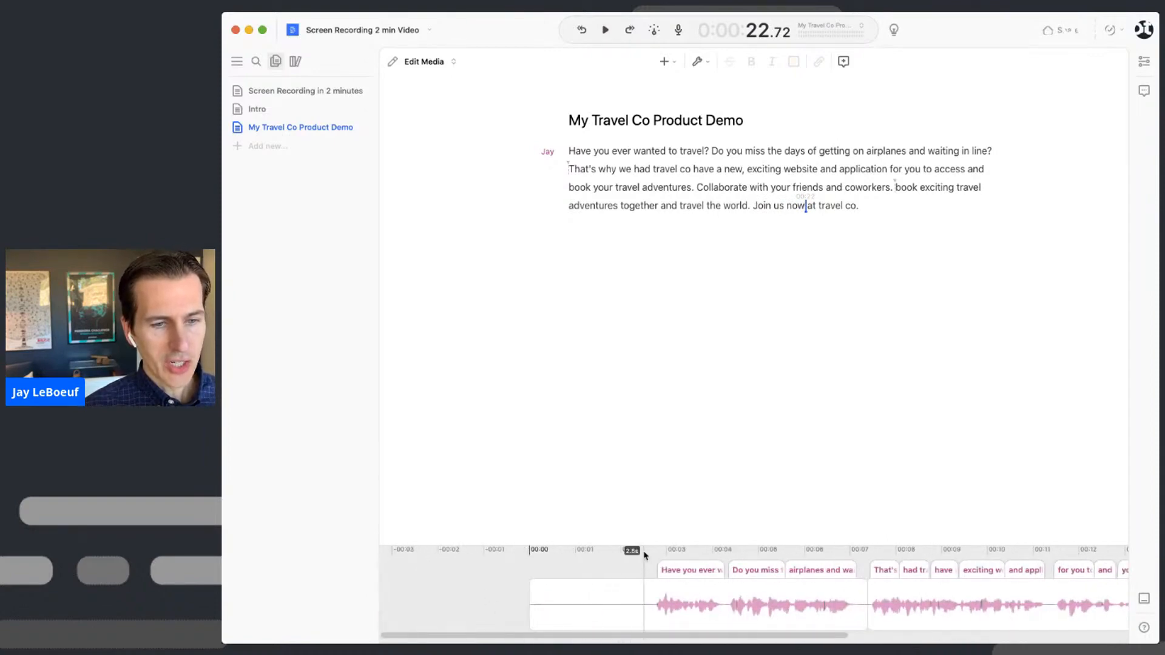
drag(645, 543, 637, 380)
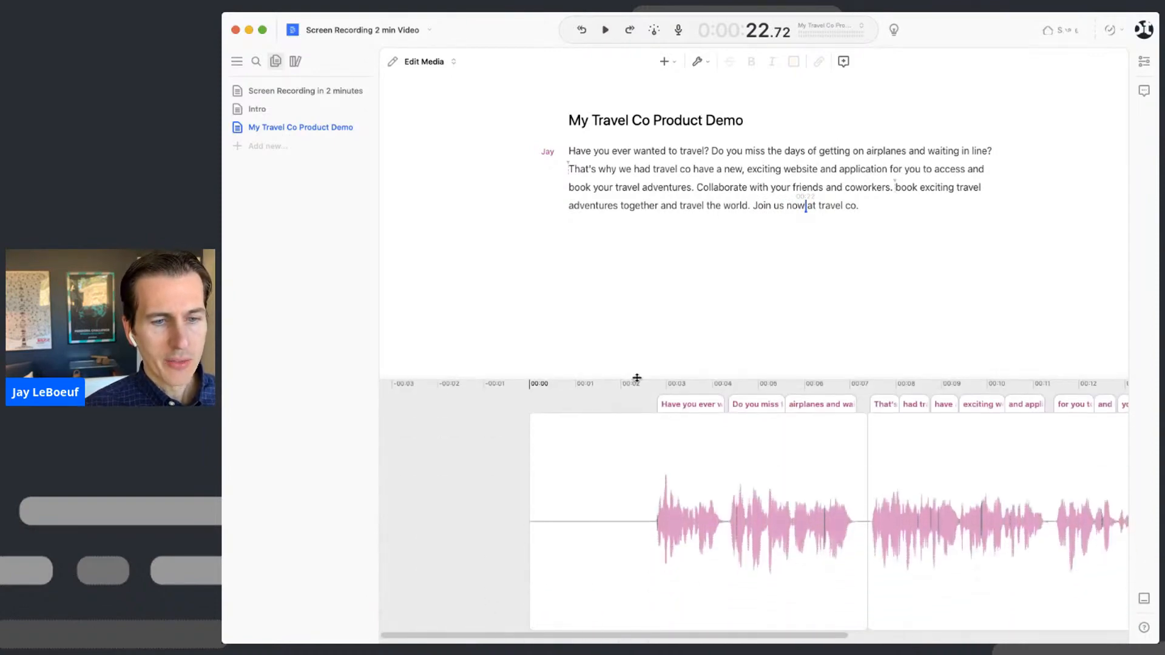
scroll(626, 518, right, 11)
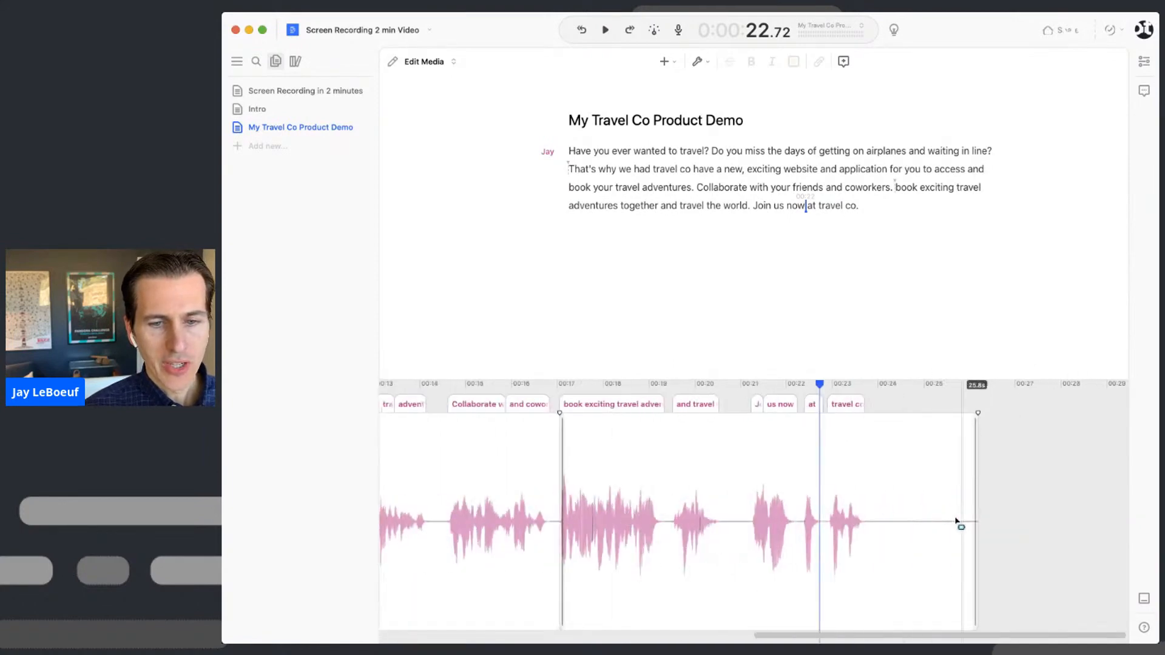
scroll(607, 480, left, 11)
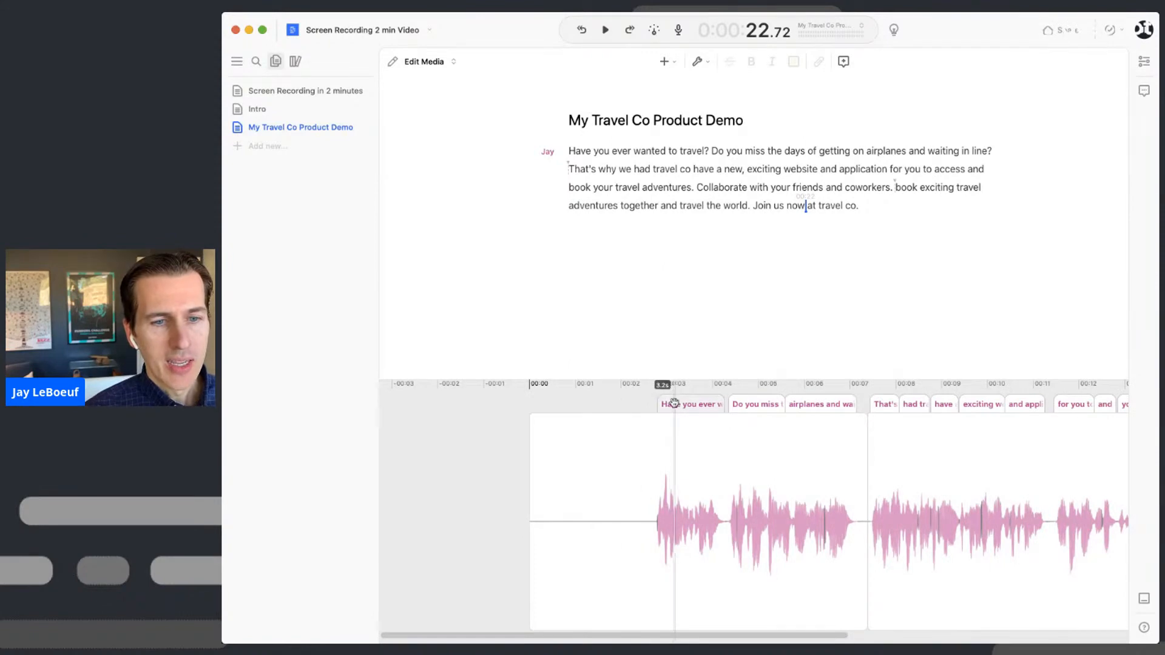
scroll(673, 403, up, 3)
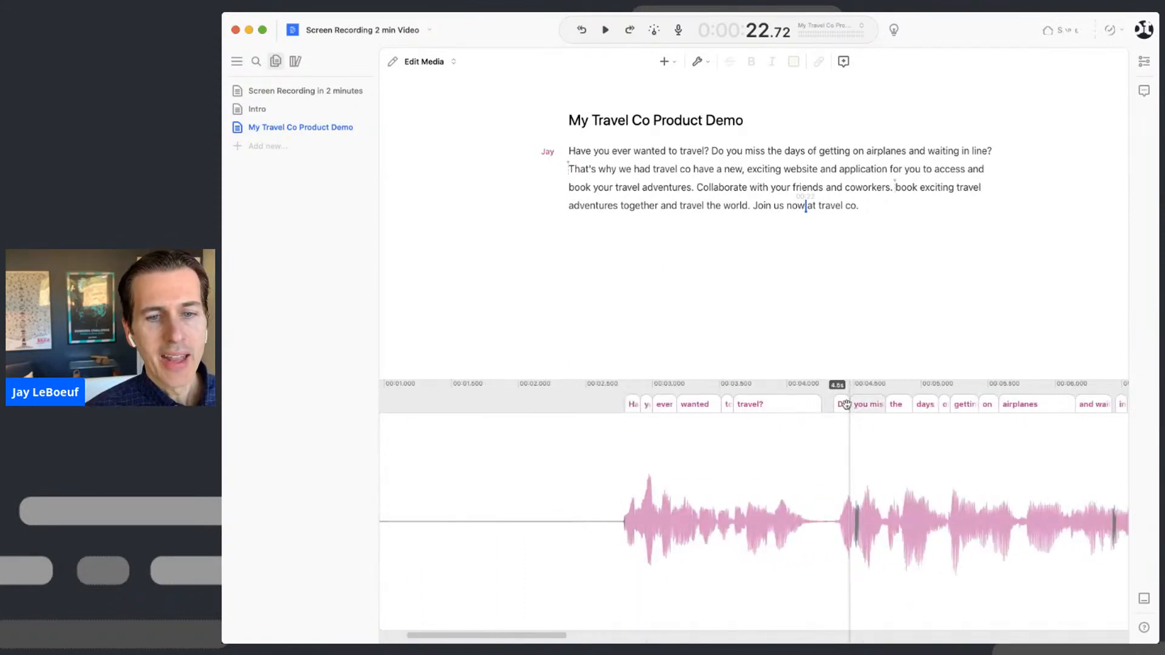
drag(628, 404, 419, 434)
scroll(514, 477, left, 5)
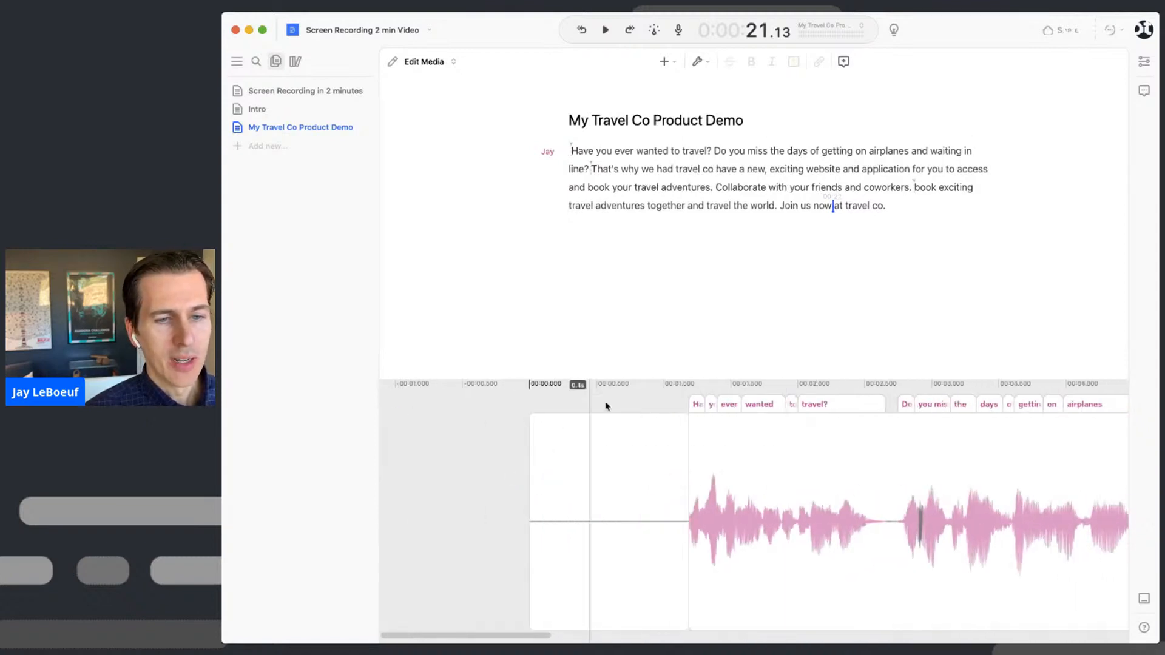
drag(698, 404, 603, 409)
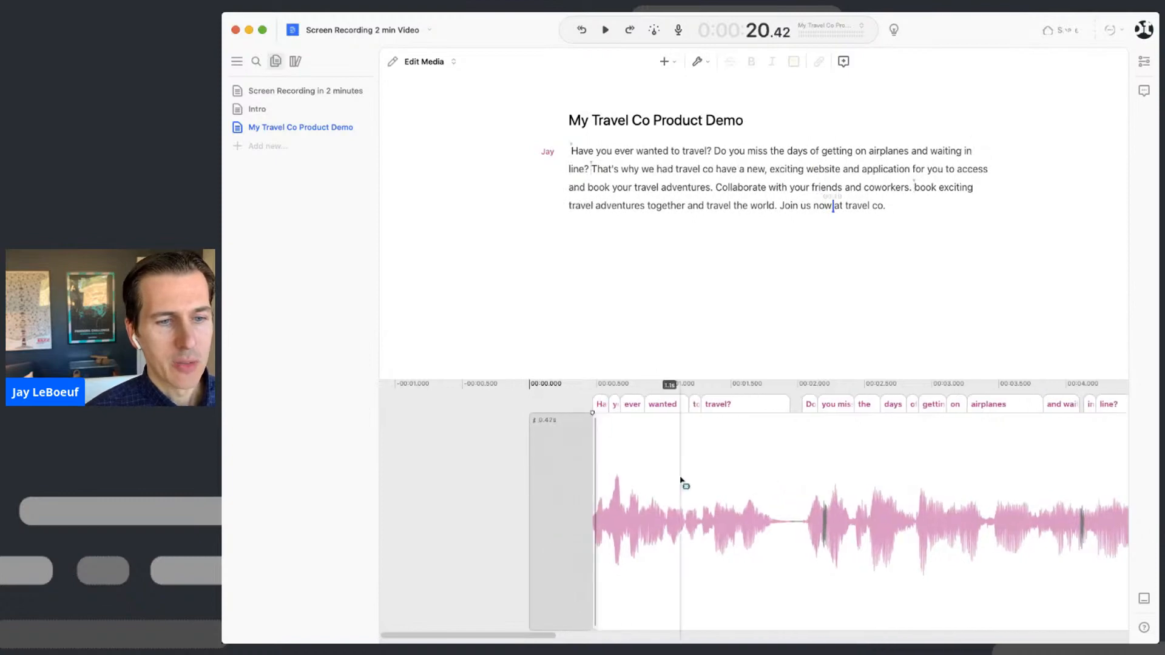
scroll(684, 484, right, 20)
scroll(834, 486, down, 3)
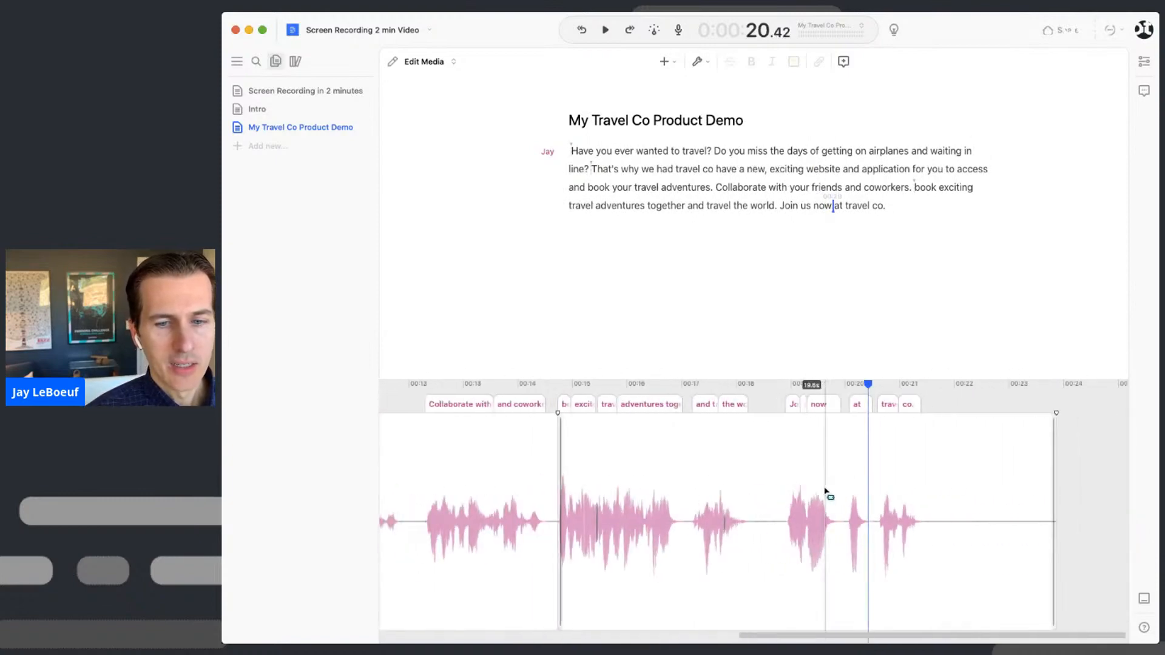
drag(1052, 497, 925, 498)
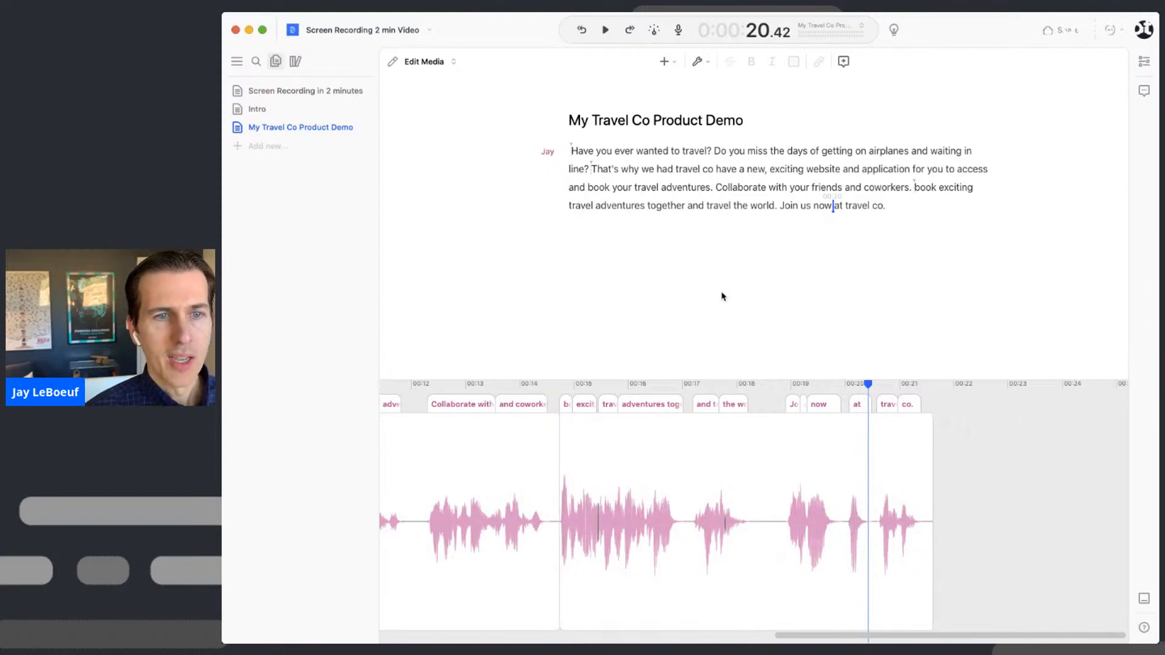
click(572, 152)
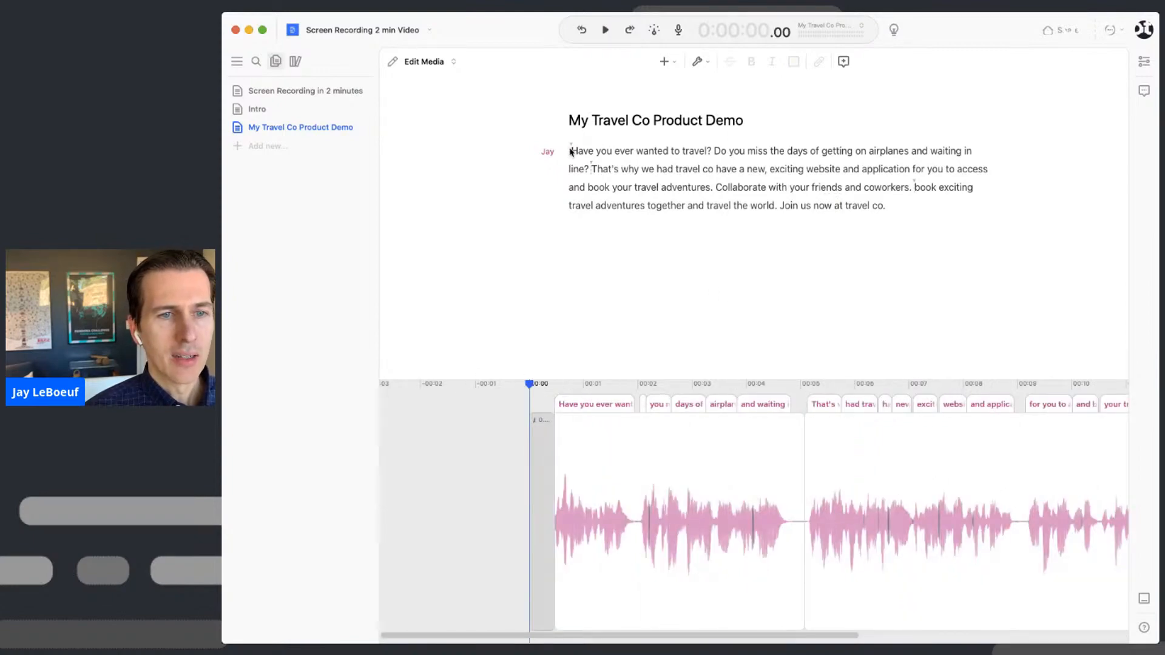
- Play the script's opening, shrink the timeline panel, and rewind to before 'Have'
key(space)
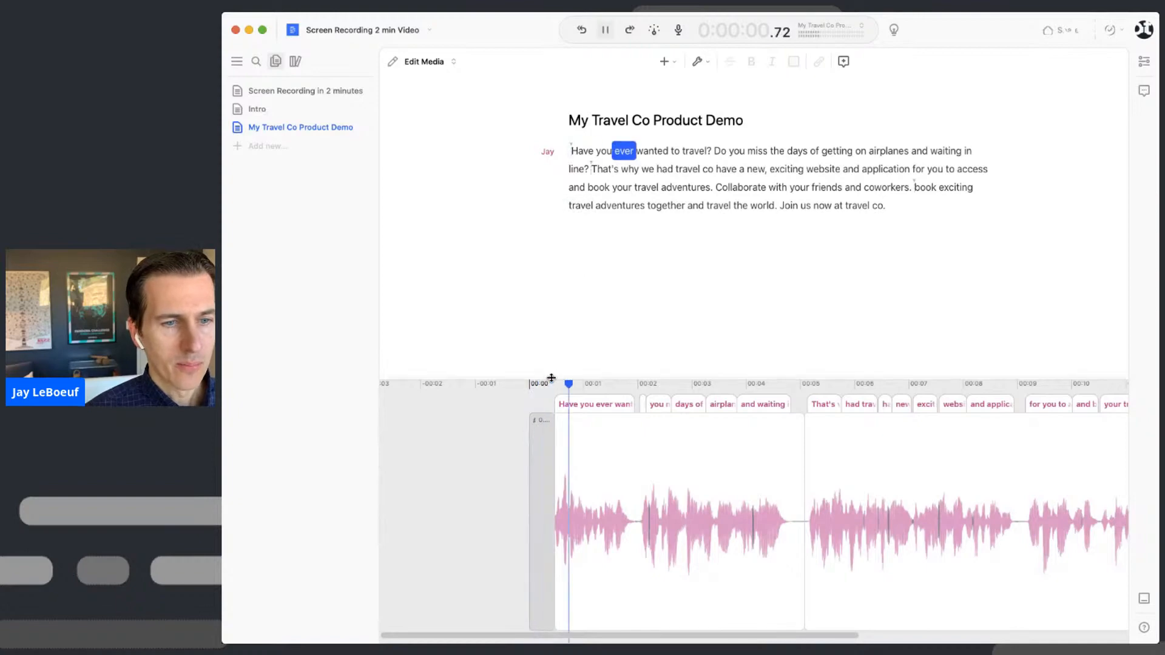
drag(551, 380, 538, 498)
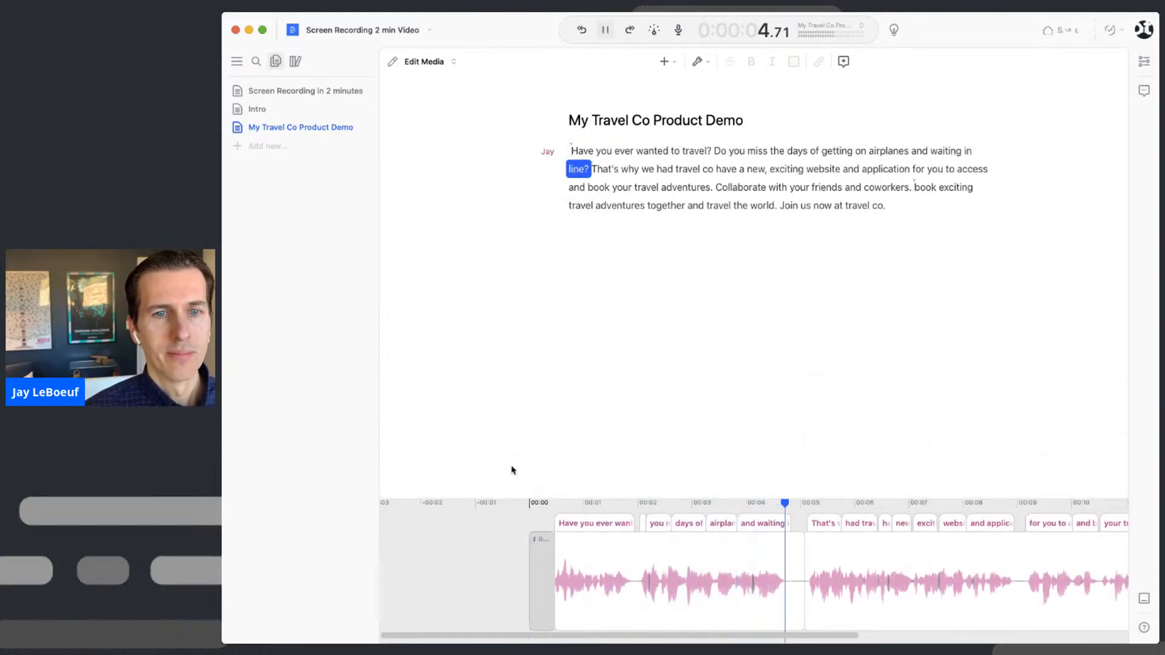
key(space)
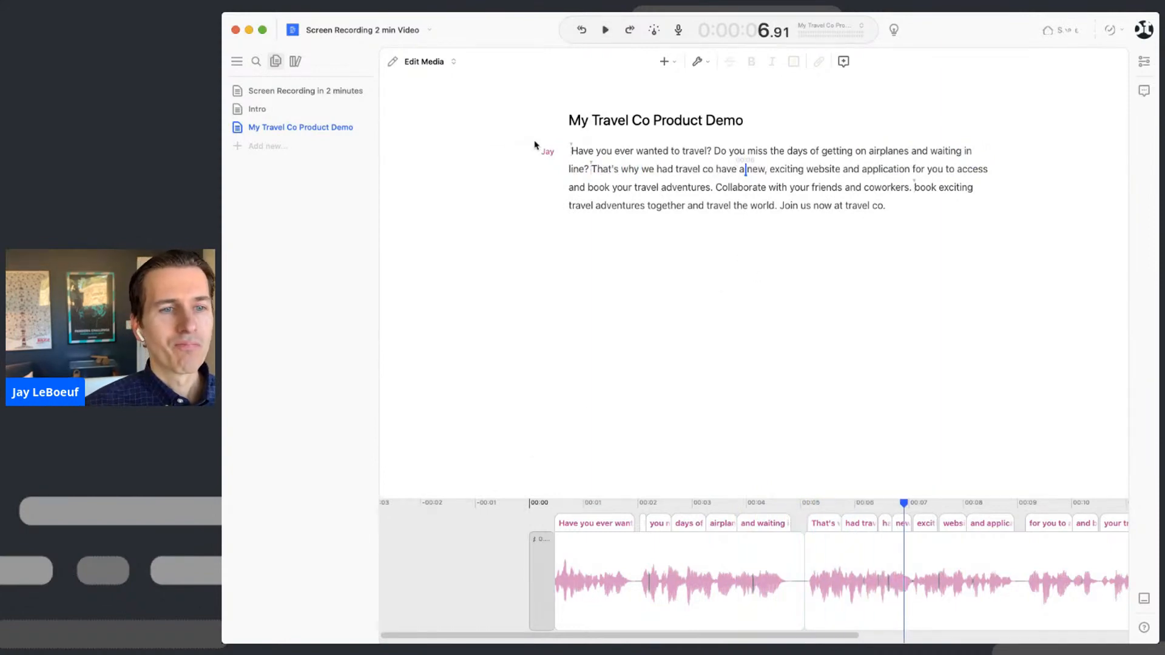
click(572, 153)
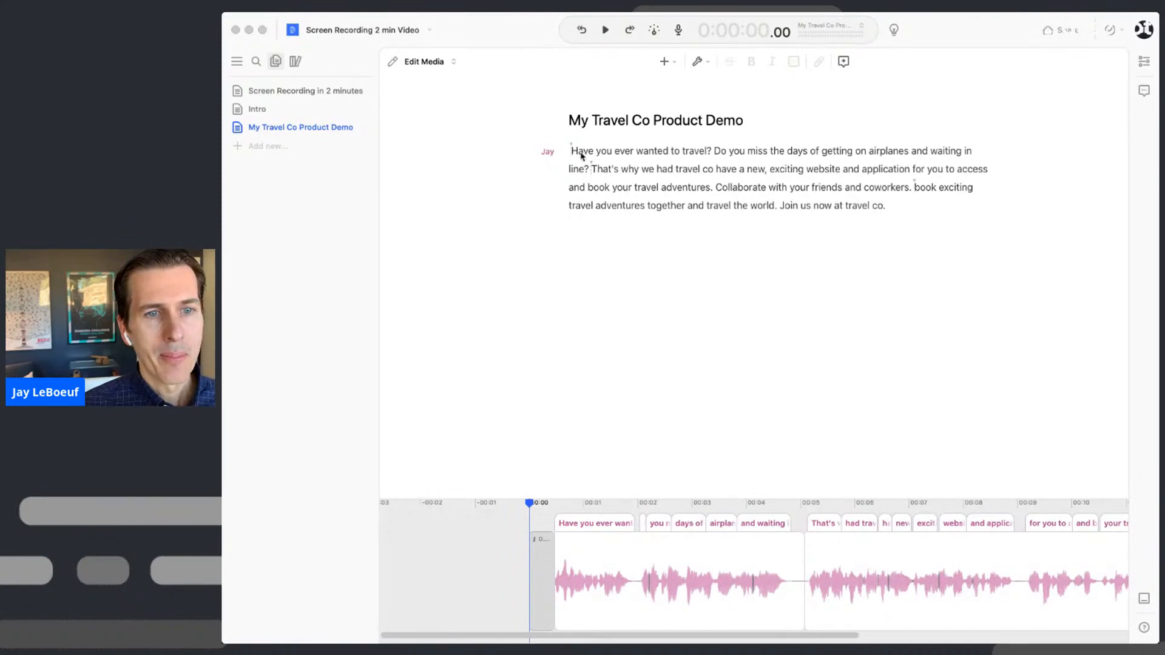
- Add a Team Collaborating video clip to the script and preview it from the start
mouse_move(412, 129)
mouse_down()
mouse_move(588, 153)
mouse_move(714, 152)
mouse_up()
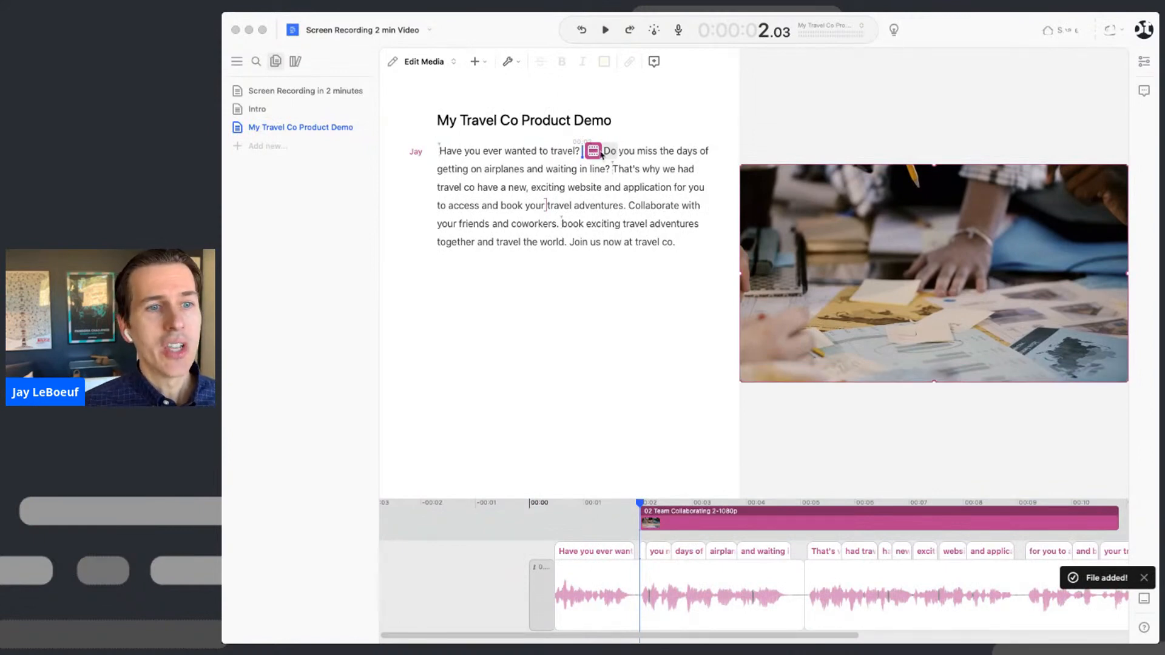
click(439, 152)
key(space)
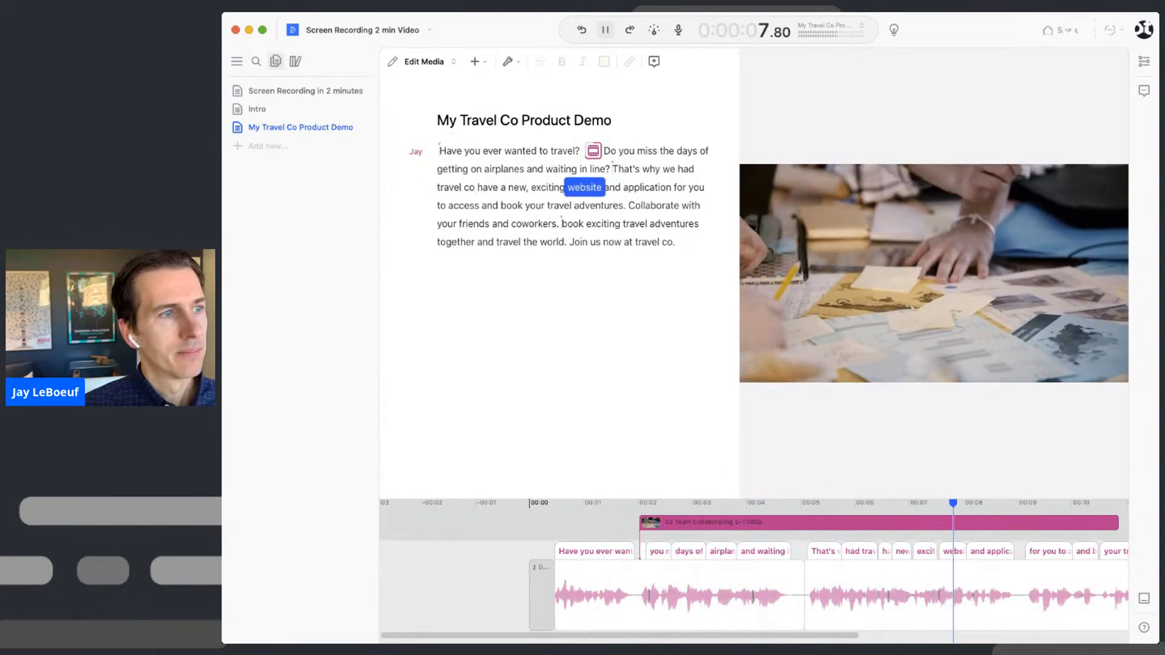
key(space)
- Insert the second Team Collaborating clip before 'Collaborate with your friends' and preview from 'adventures'
click(631, 209)
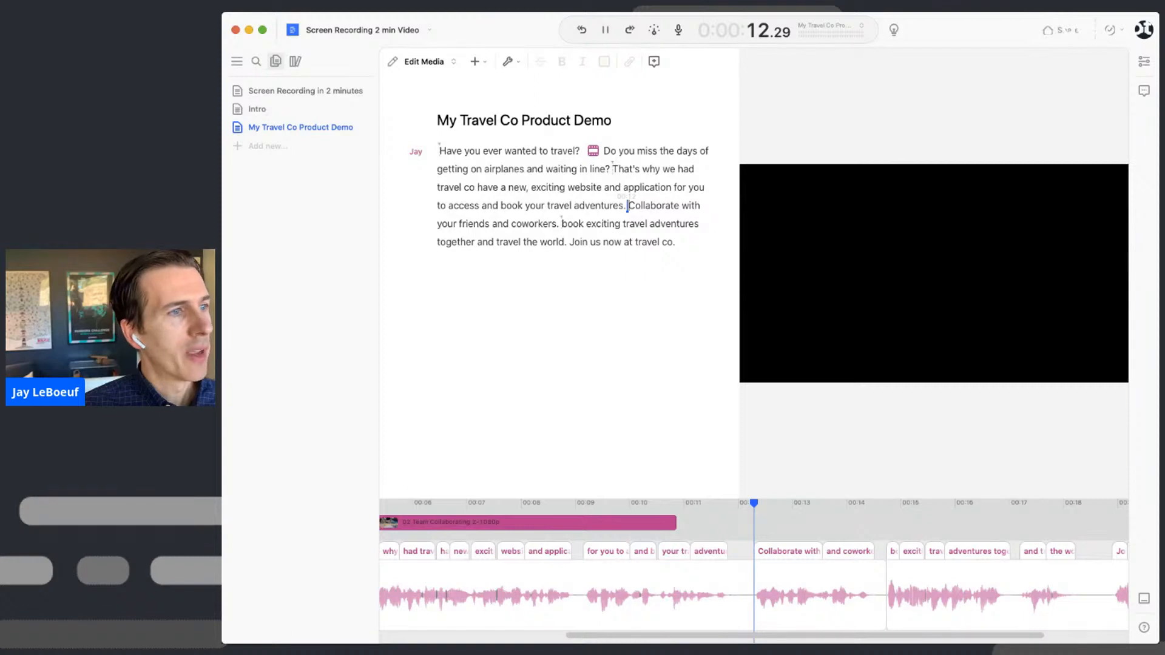
mouse_move(225, 243)
mouse_down()
mouse_move(632, 217)
mouse_move(628, 204)
mouse_up()
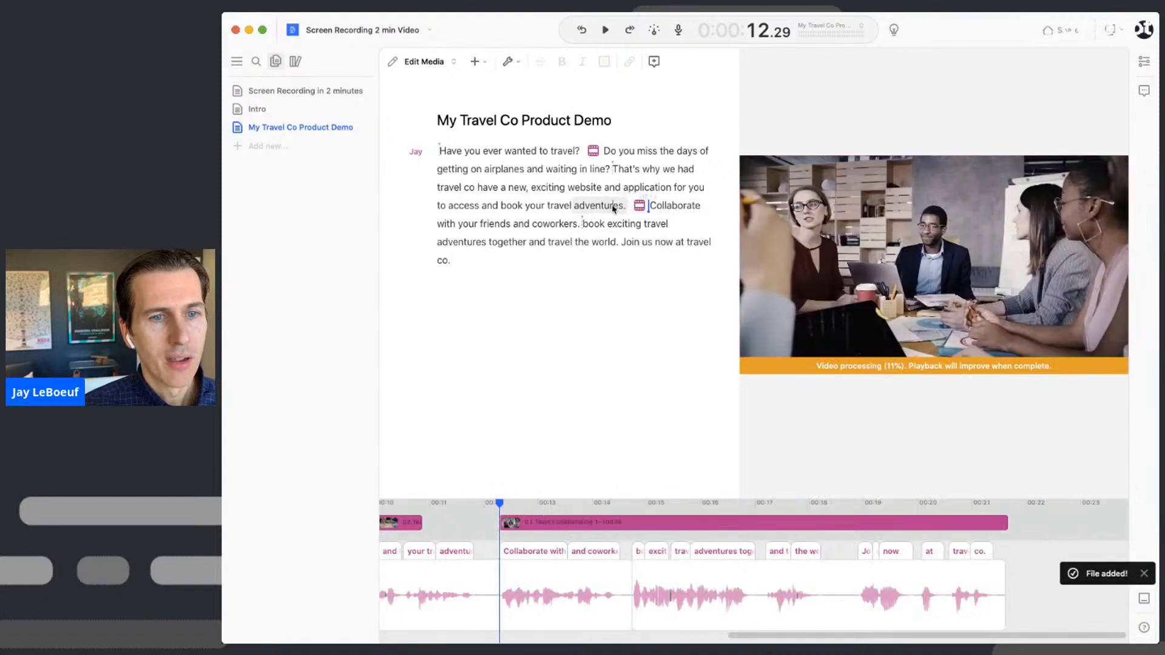
click(577, 206)
key(space)
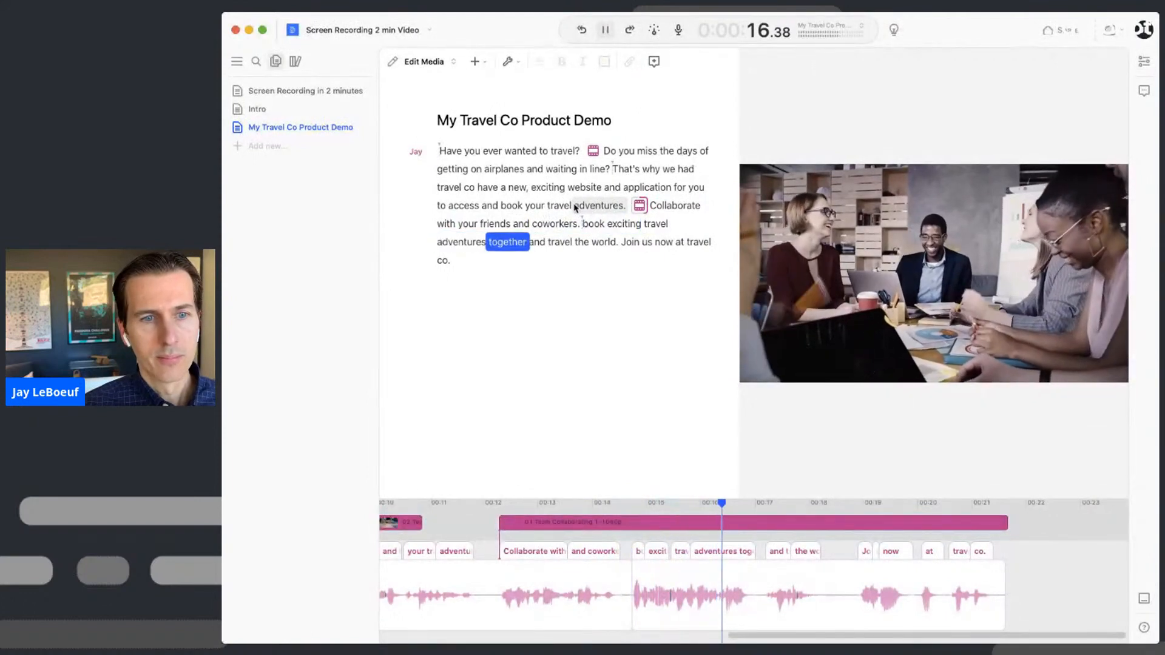
key(space)
- Move the first clip's marker to before 'book exciting travel', review, and rewind to the start
click(595, 152)
drag(596, 154, 588, 229)
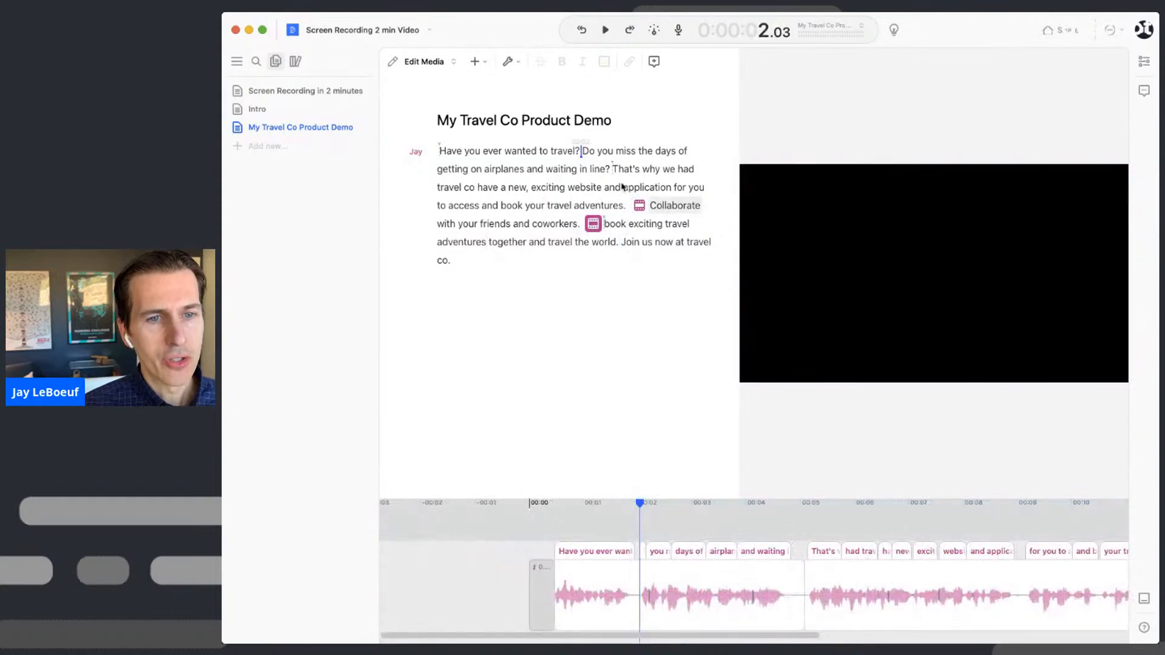
click(575, 208)
key(space)
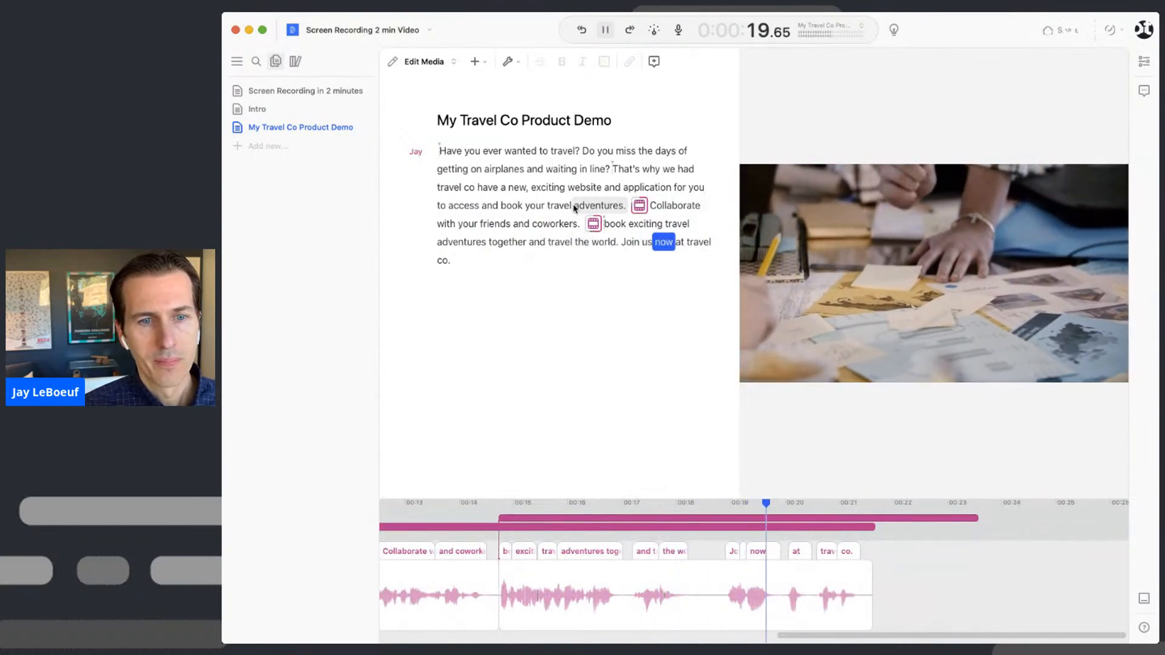
key(space)
click(441, 151)
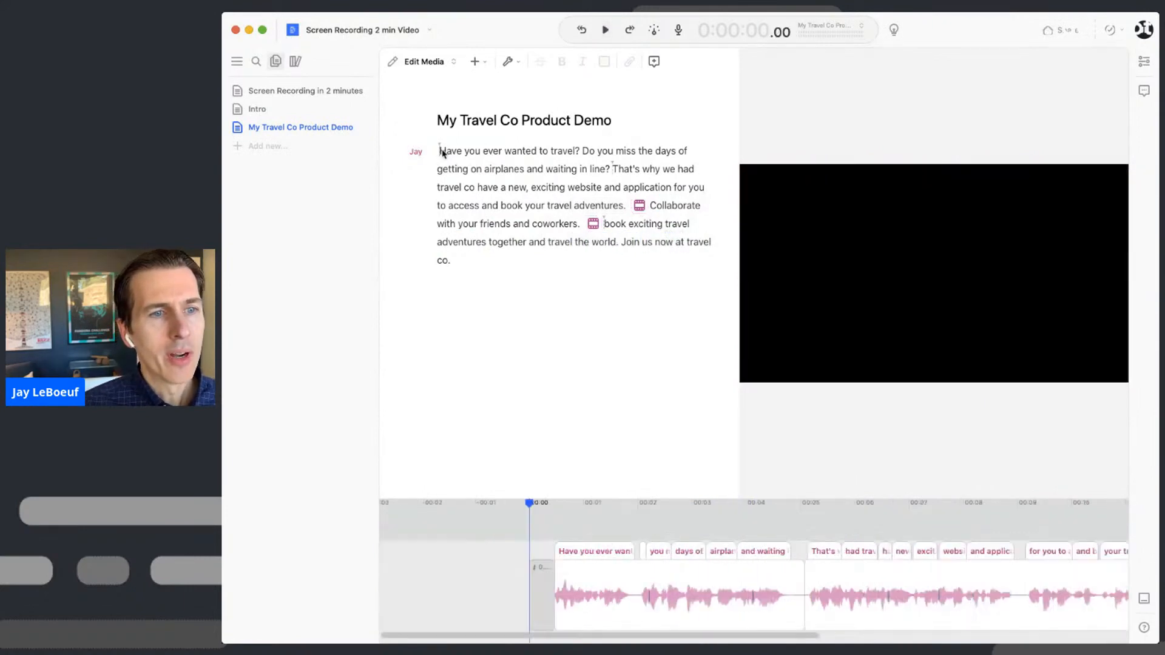
key(super+Tab)
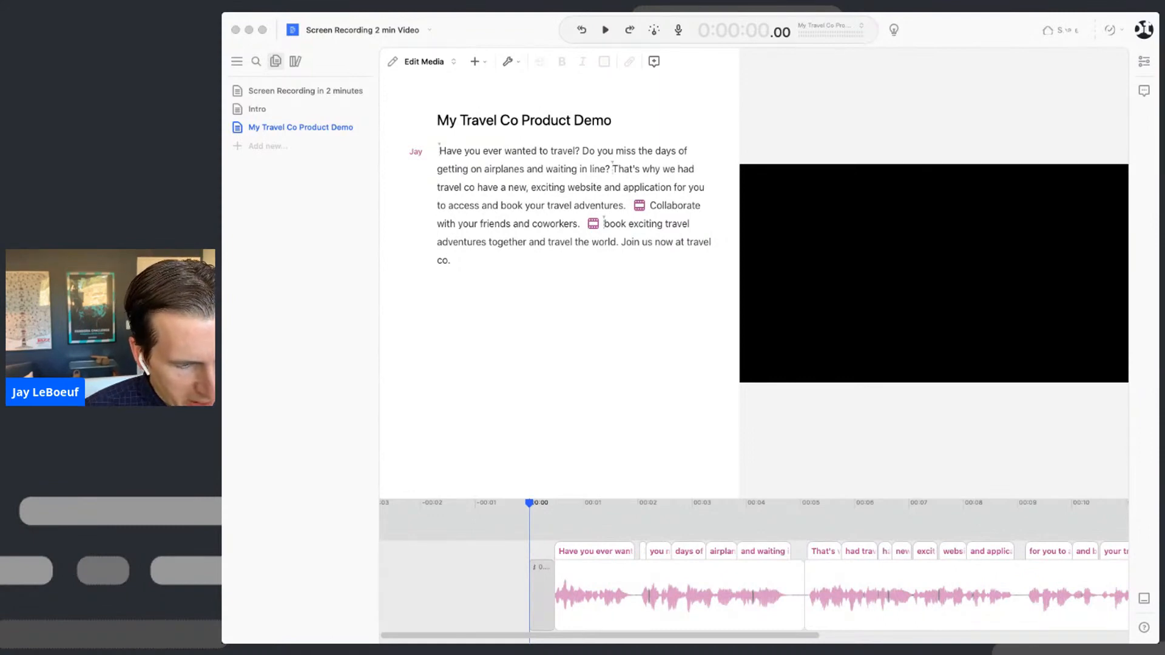
click(445, 152)
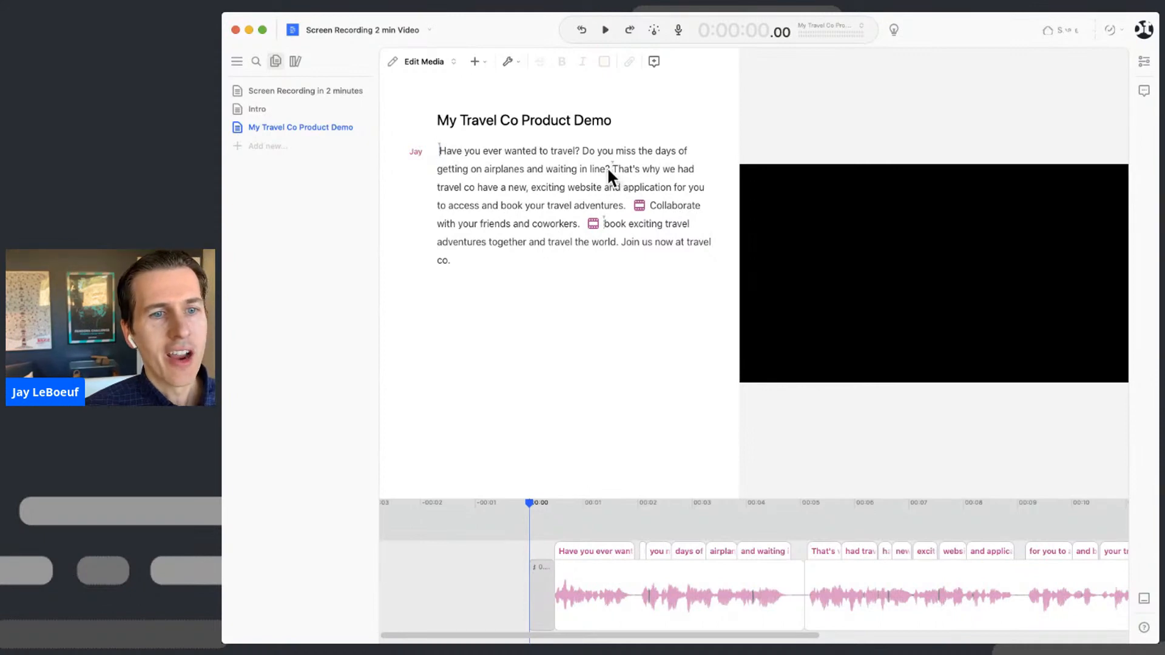
shift+click(609, 171)
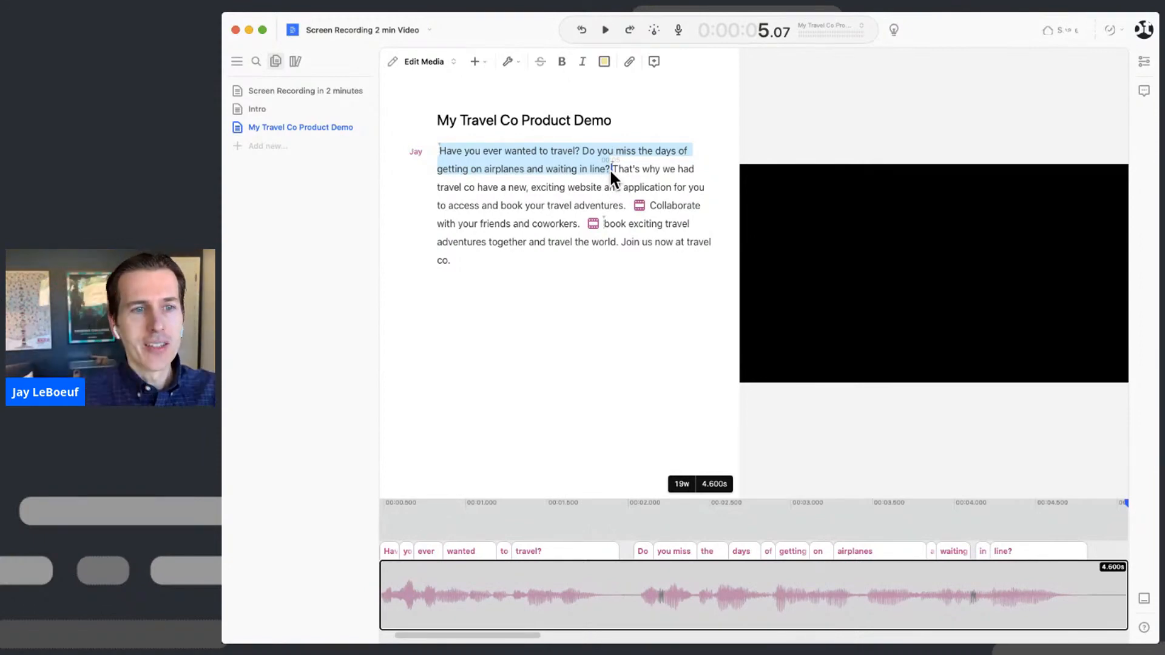
- Paste the two-travellers photo over the first sentence and preview the opening
click(442, 148)
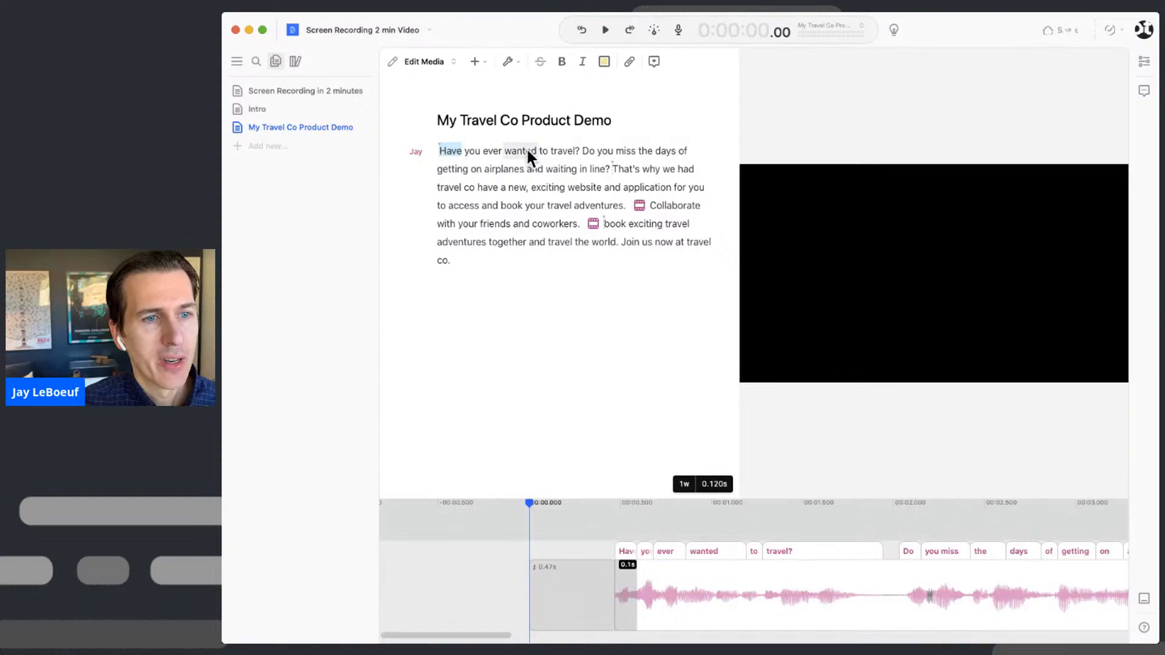
shift+click(579, 150)
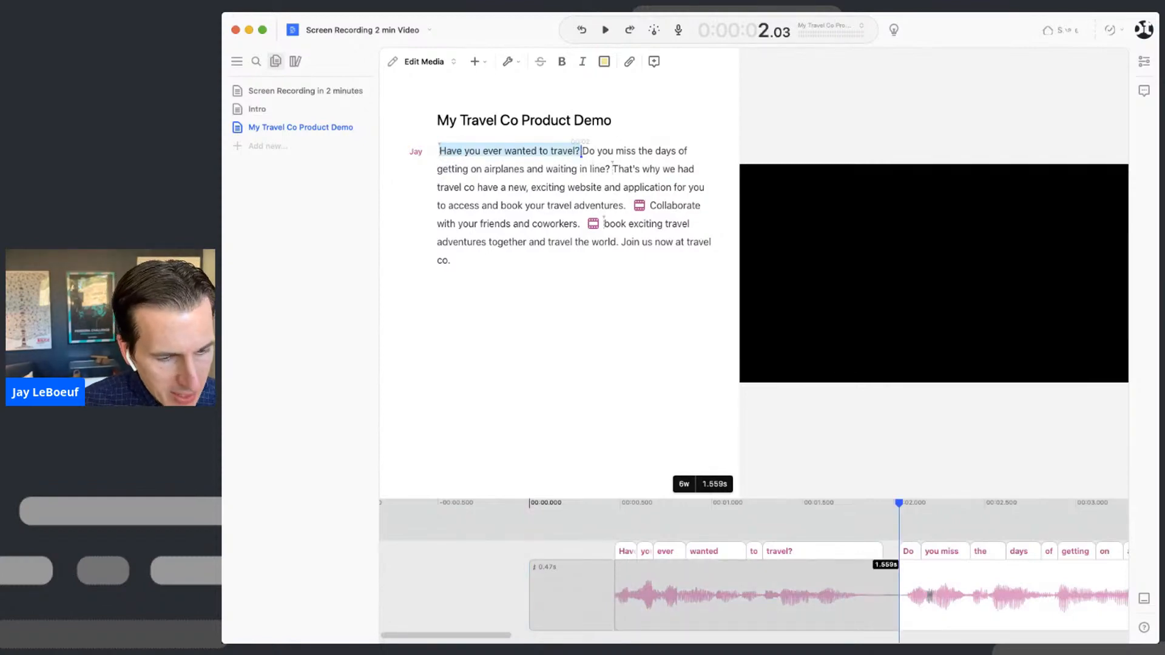
key(super+Tab)
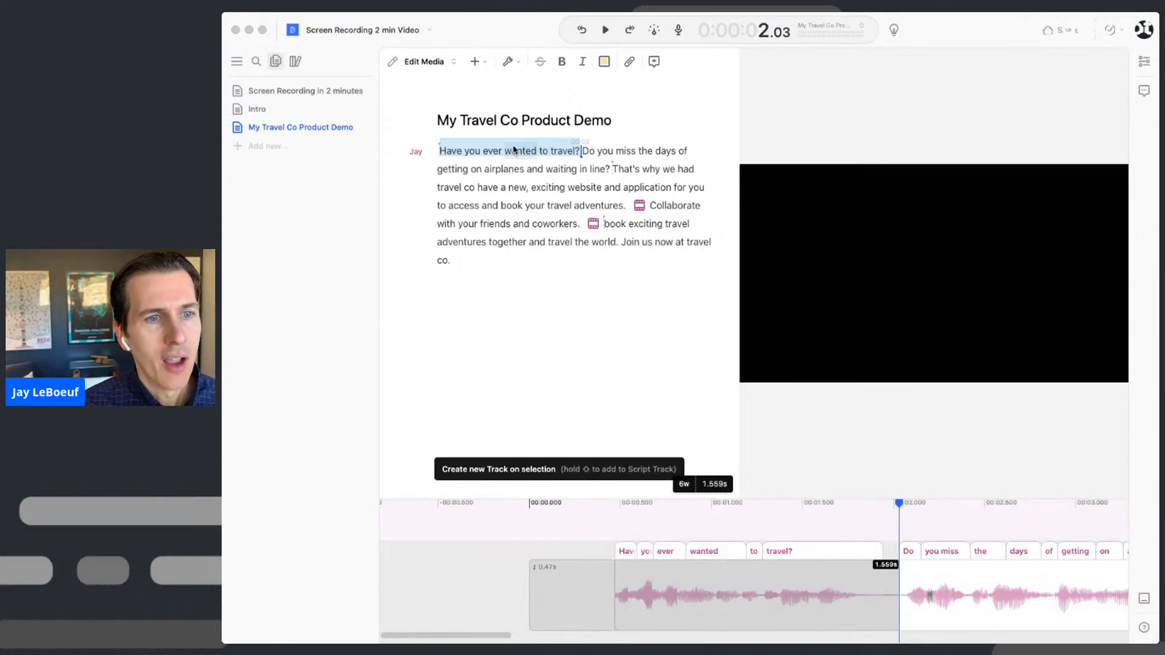
key(super+v)
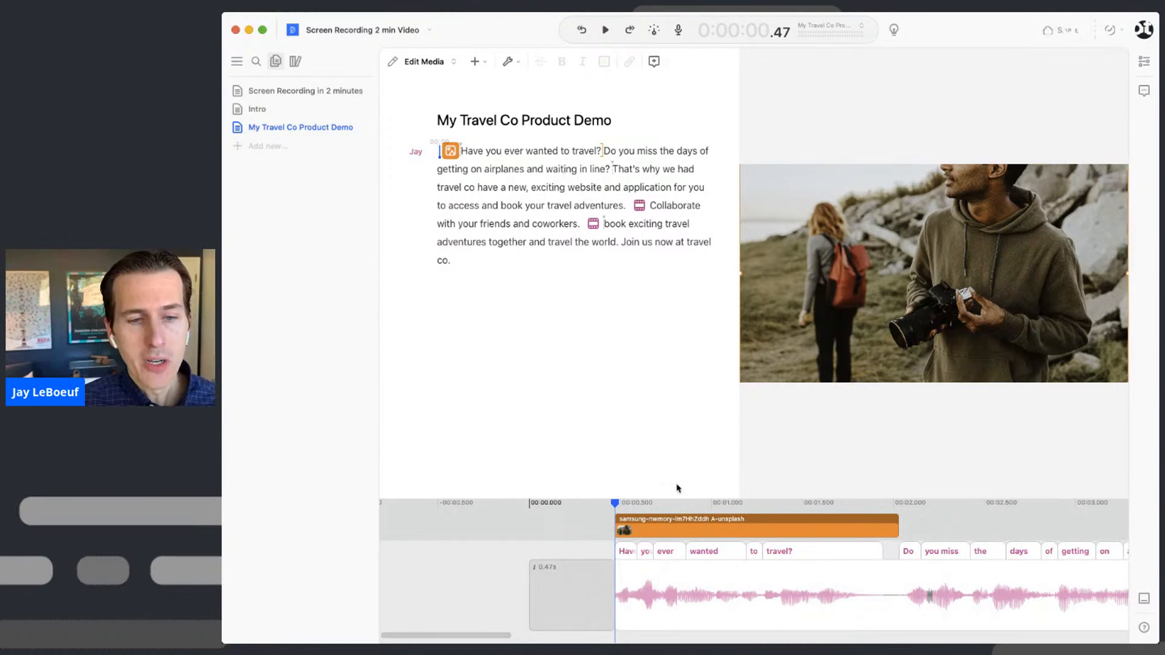
key(space)
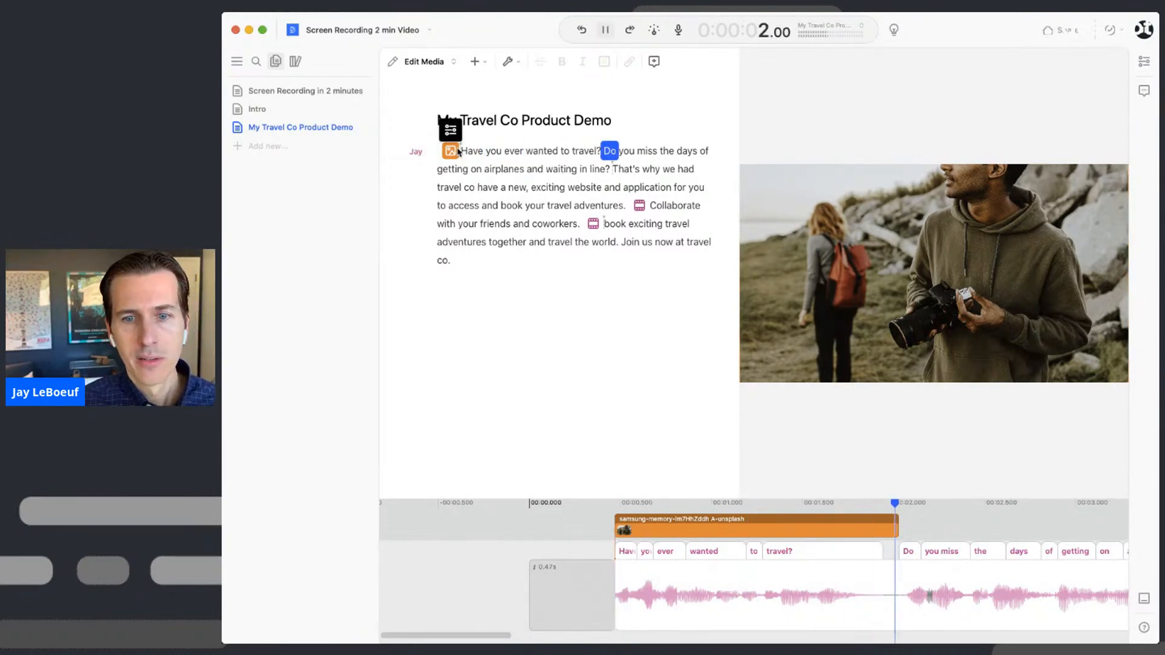
key(space)
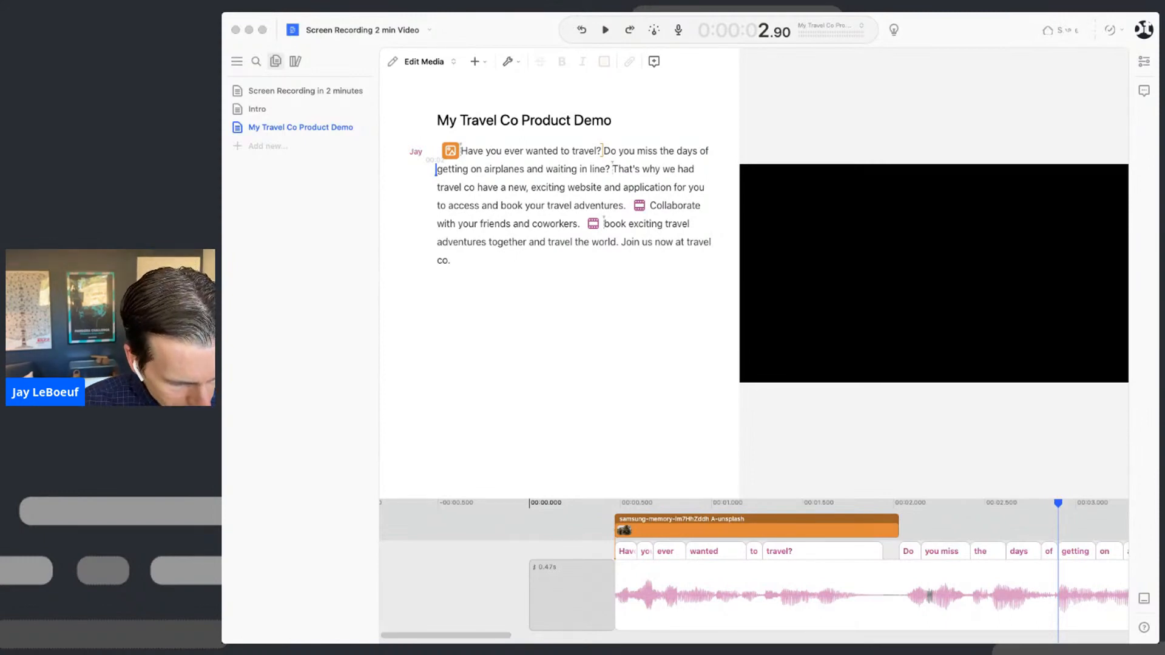
- Add the airplane-cabin photo after 'travel?' and play back to check it
mouse_move(516, 513)
mouse_down()
mouse_move(643, 117)
mouse_move(609, 151)
mouse_up()
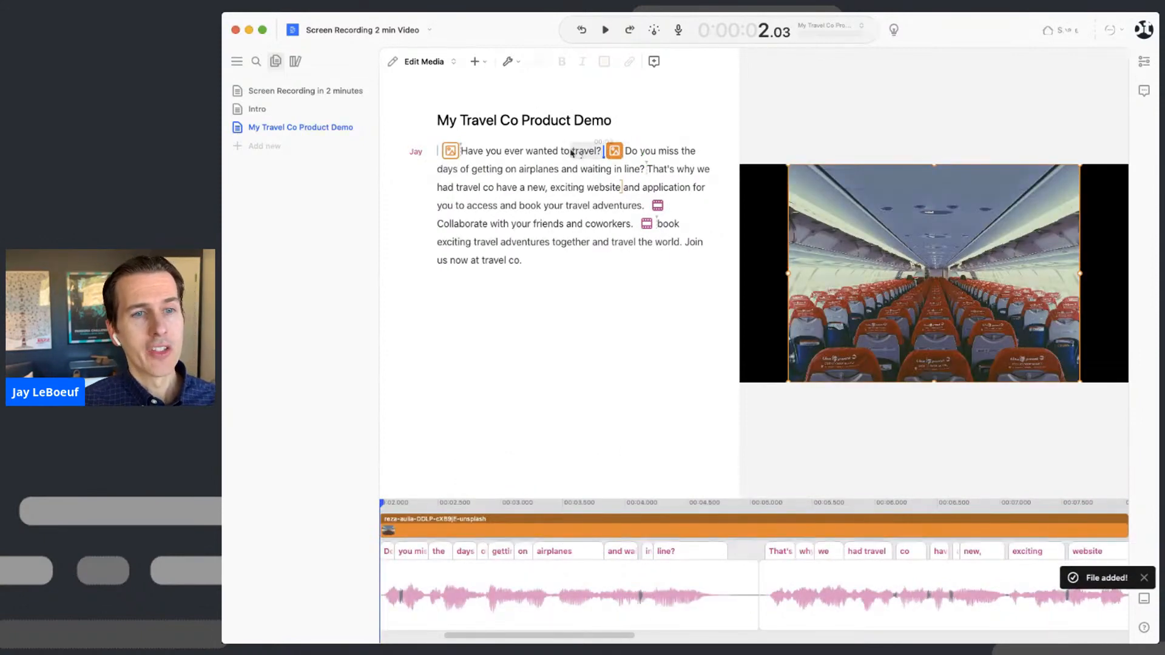
click(571, 153)
key(space)
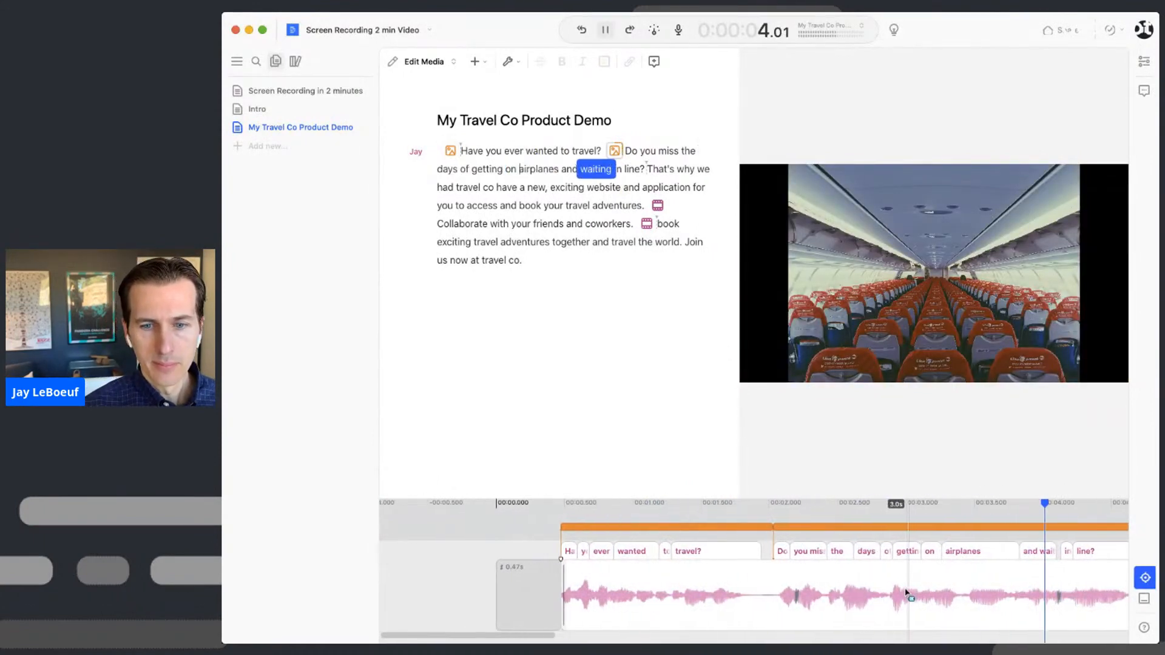
key(space)
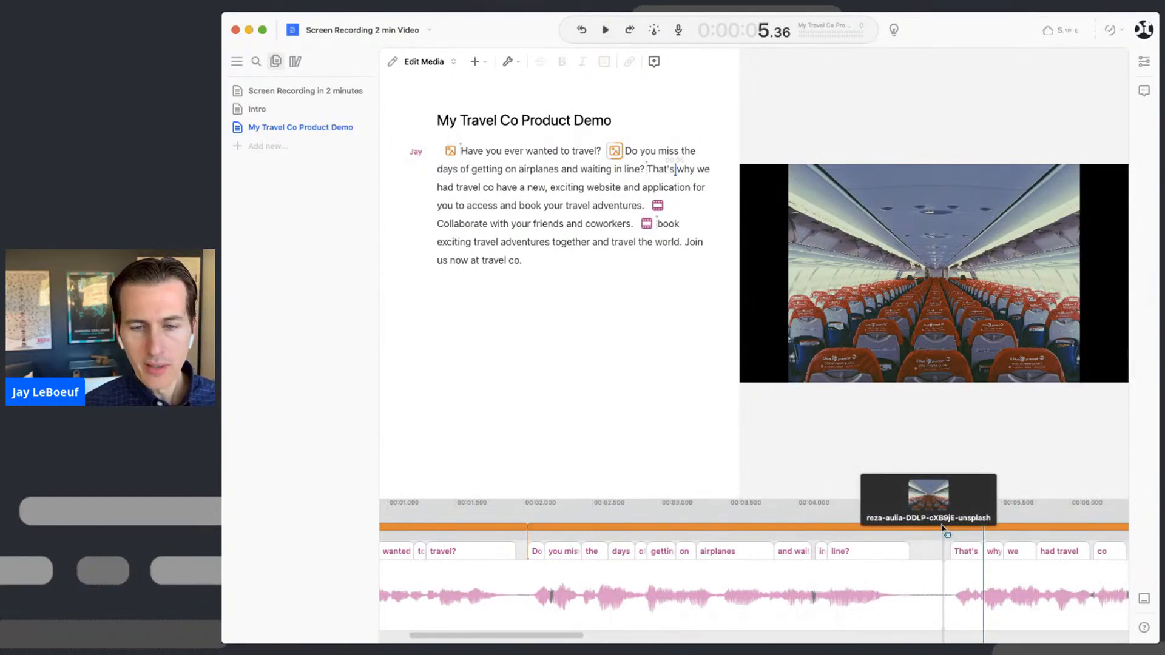
scroll(929, 553, right, 5)
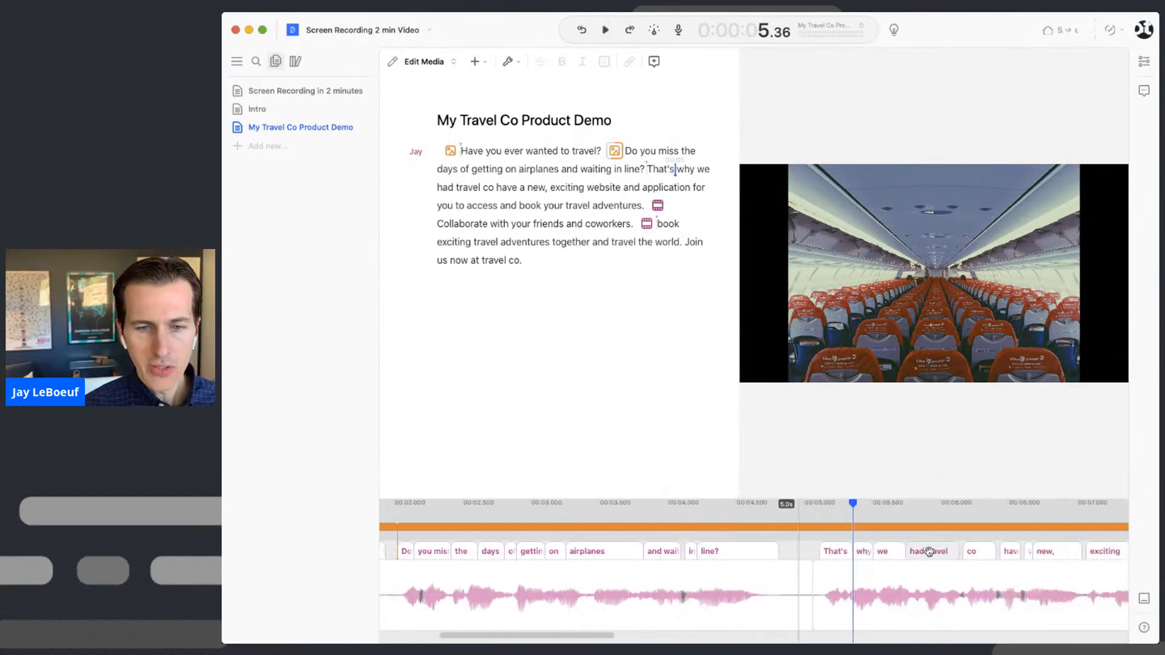
- Fade out the airplane-cabin clip, trim it to about 6 seconds, and insert the 03 Travel App video
drag(804, 497, 807, 350)
scroll(814, 411, right, 3)
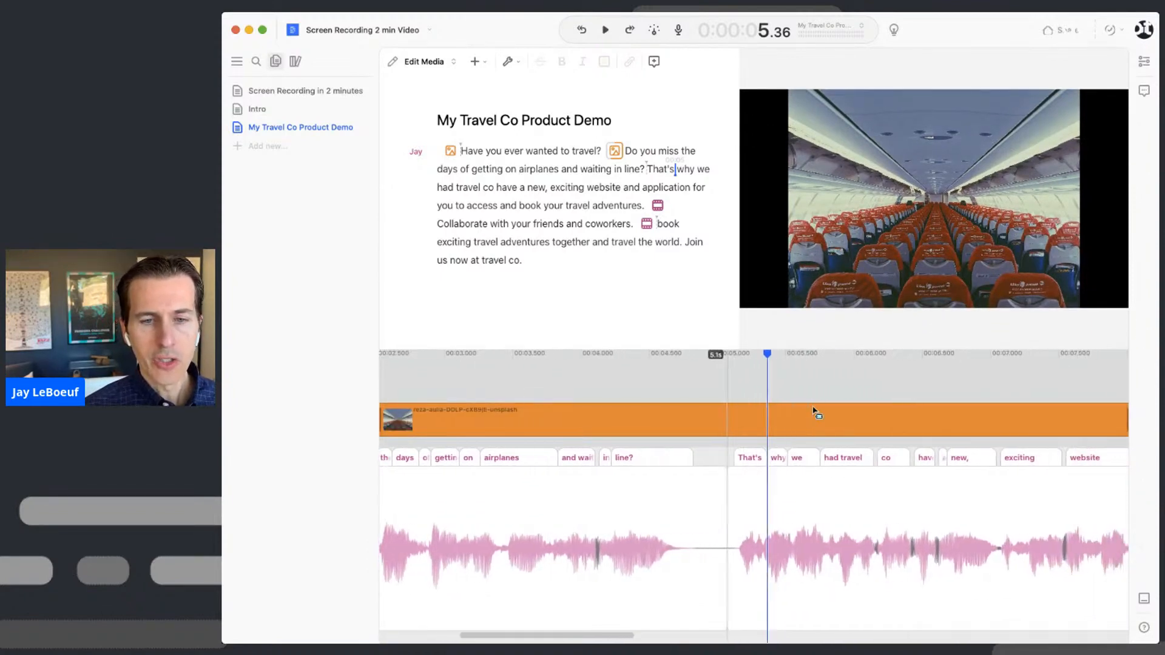
scroll(815, 411, down, 3)
scroll(814, 412, down, 1)
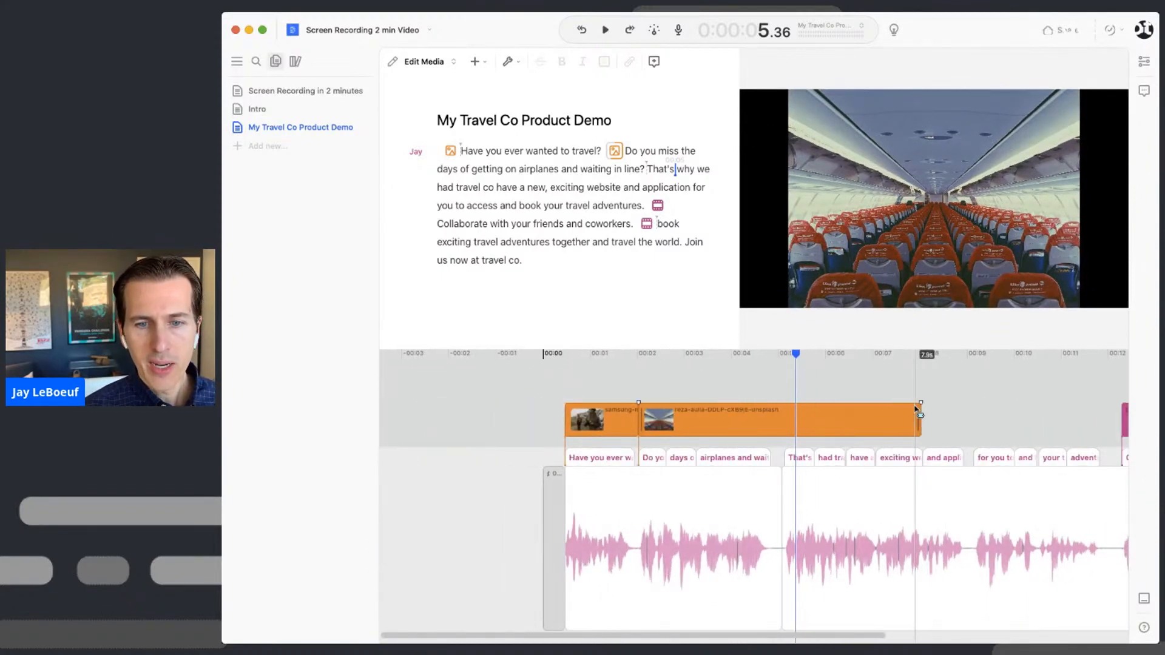
drag(921, 403, 777, 405)
drag(921, 418, 834, 419)
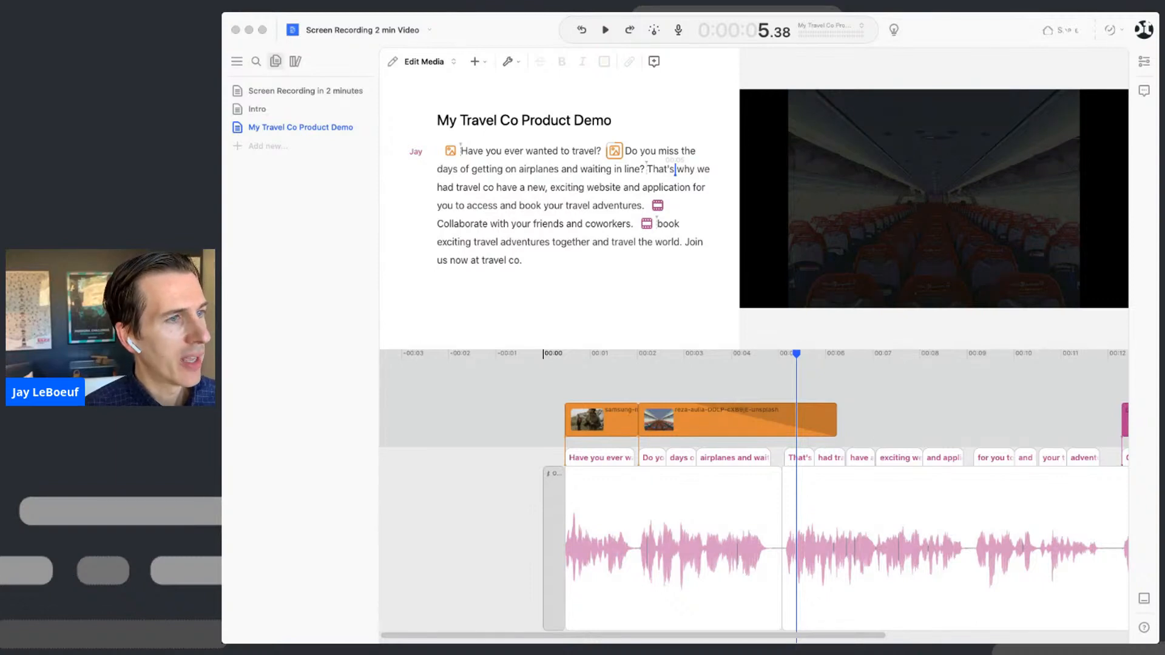
mouse_move(323, 140)
mouse_down()
mouse_move(645, 151)
mouse_move(662, 308)
mouse_move(595, 195)
mouse_move(698, 171)
mouse_move(667, 173)
mouse_up()
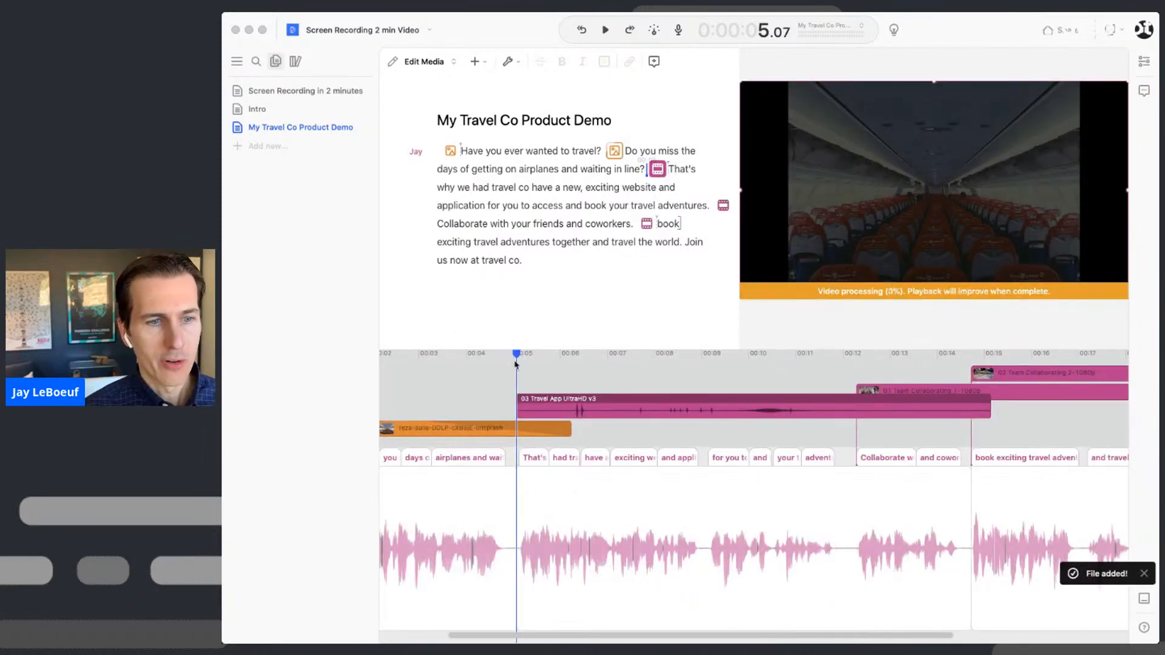
- Shift the 03 Travel App clip to about 00:06 and replay from 'line' to check it
key(space)
key(space)
drag(556, 400, 603, 402)
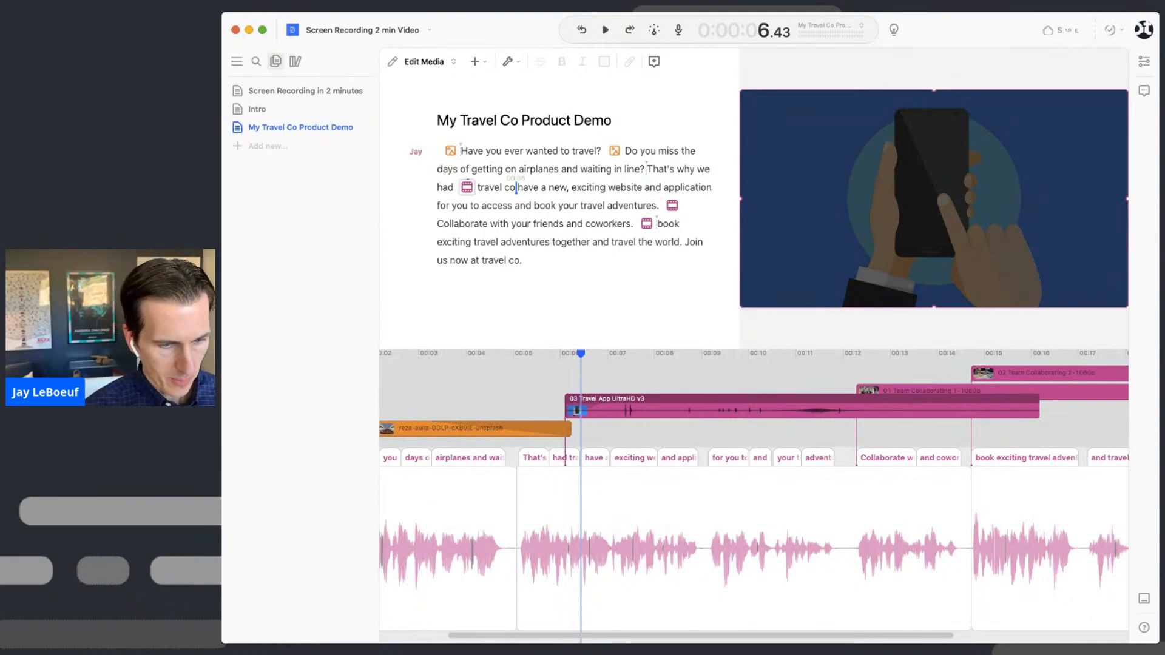
key(super+Tab)
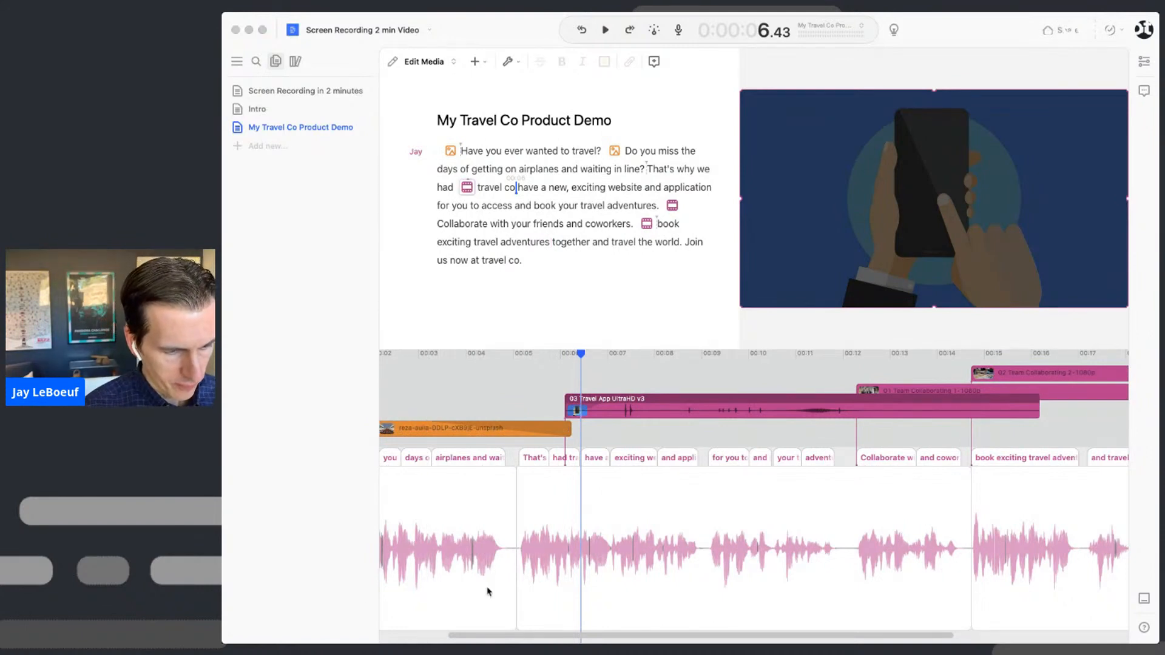
key(super+Tab)
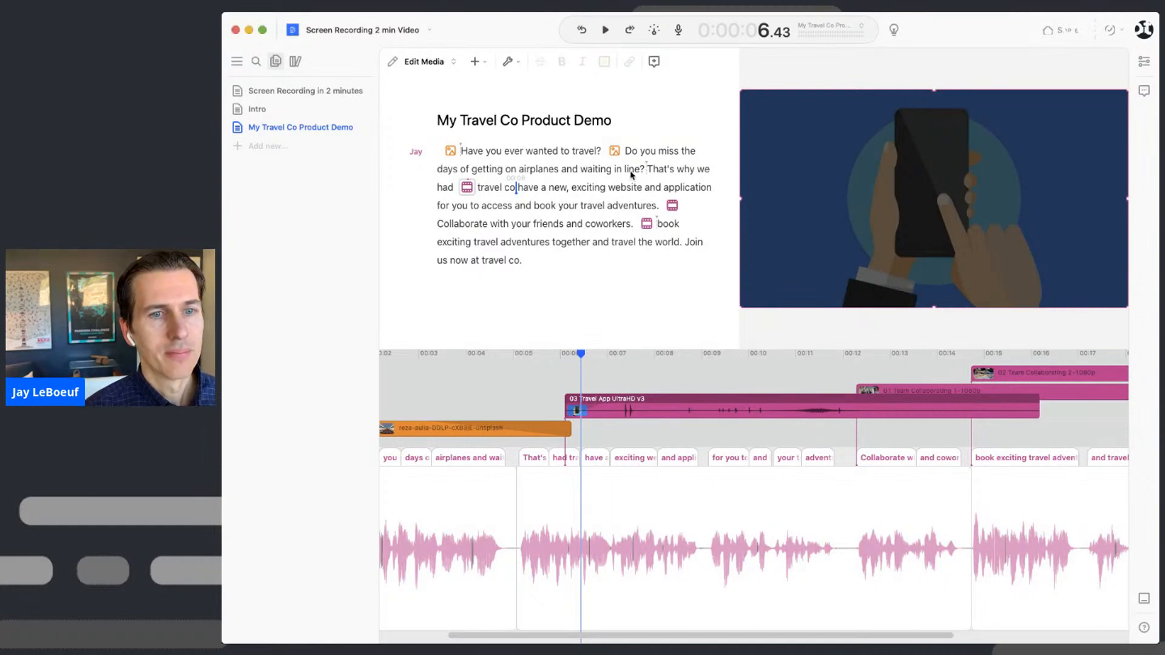
click(631, 175)
key(space)
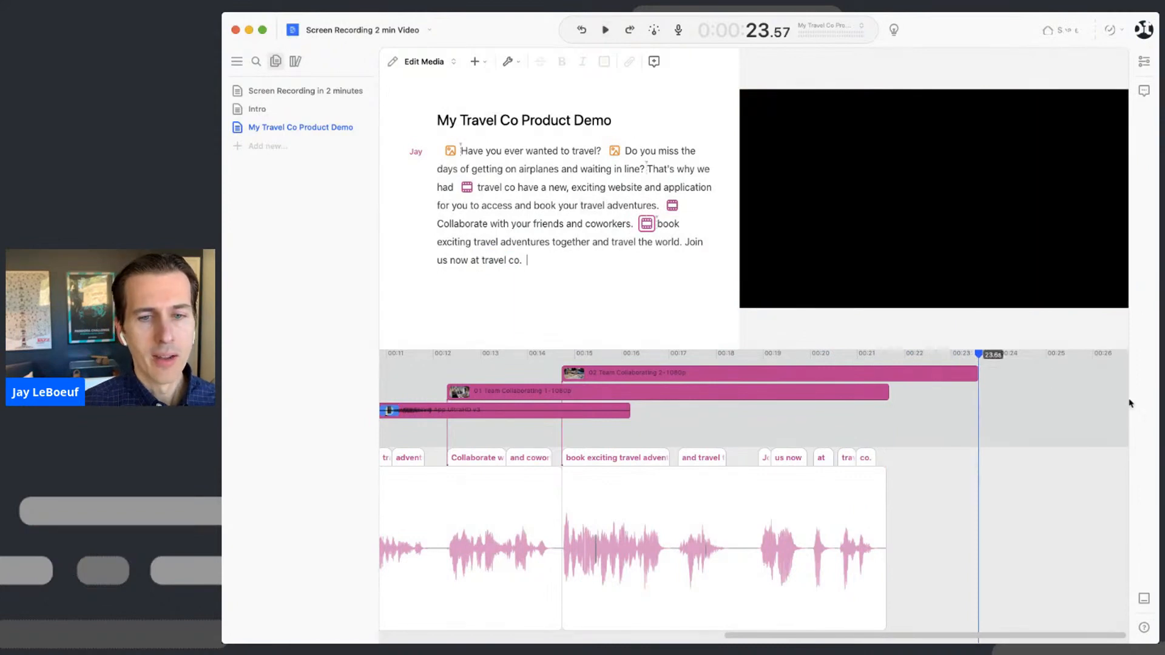
- Trim the 02 Team Collaborating 2 clip so it ends at 00:21.6
drag(976, 374, 883, 376)
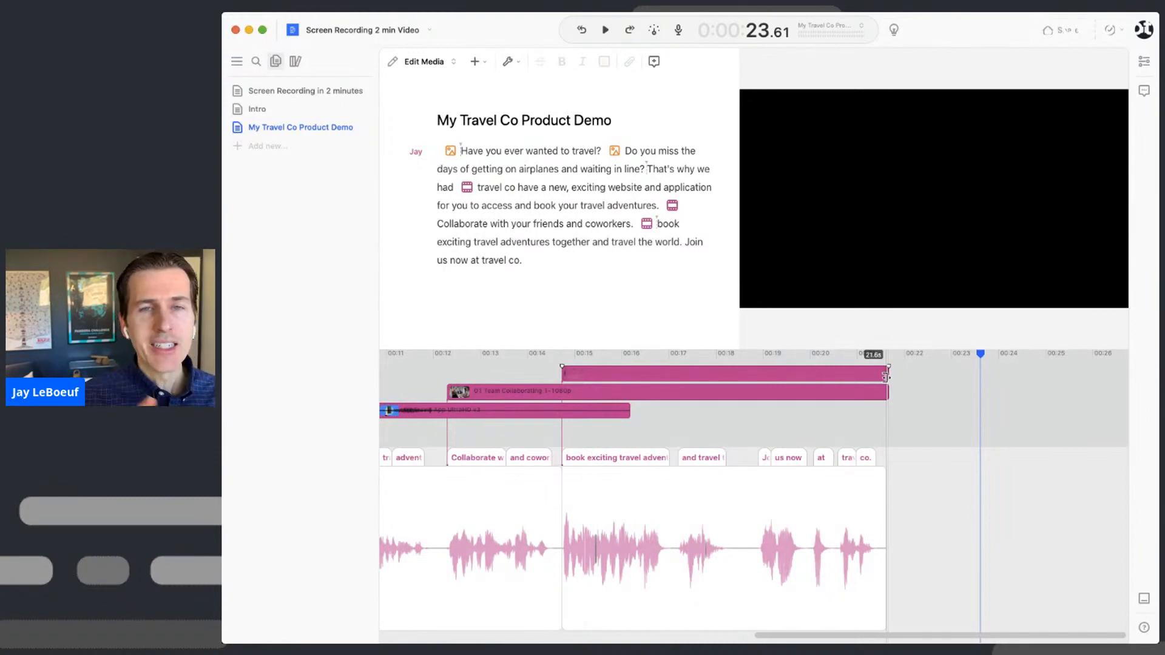
drag(886, 376, 888, 376)
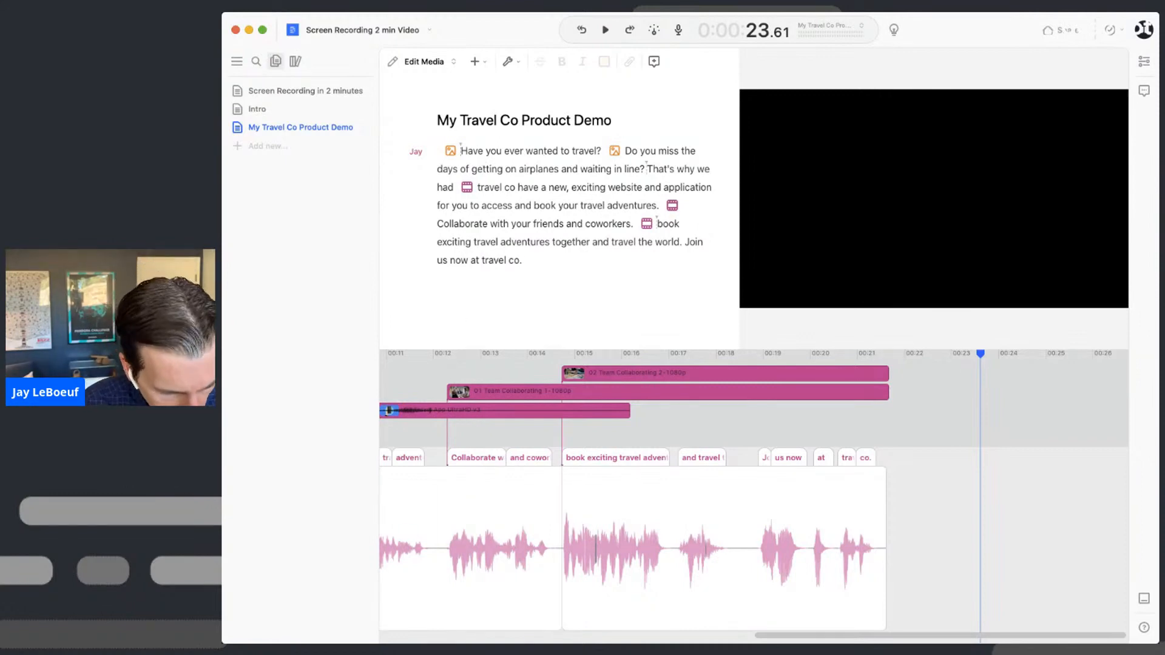
key(super+Tab)
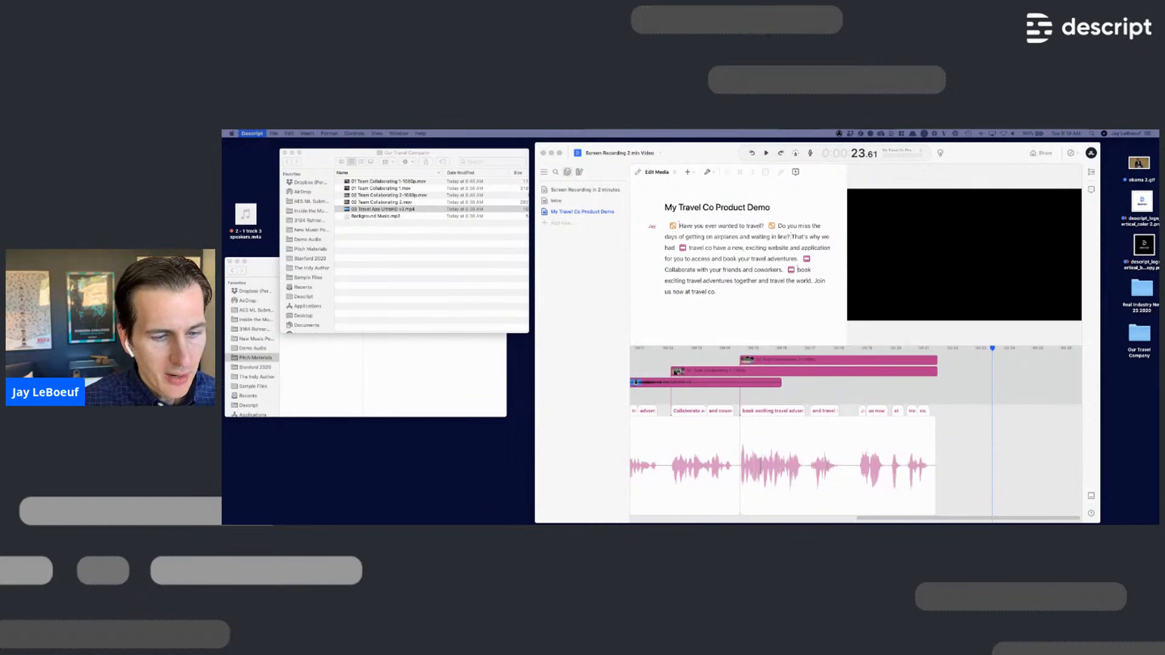
- Bring Chrome onscreen, Google 'travel co', and scroll the results for TravelCo International
drag(695, 522, 673, 179)
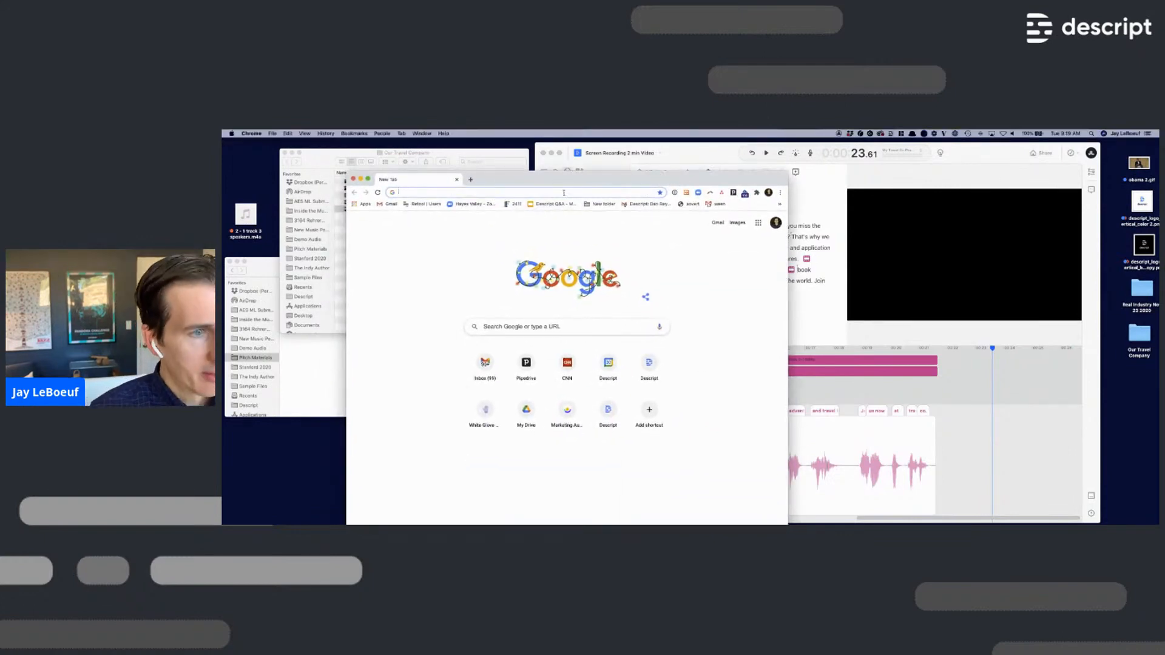
click(528, 328)
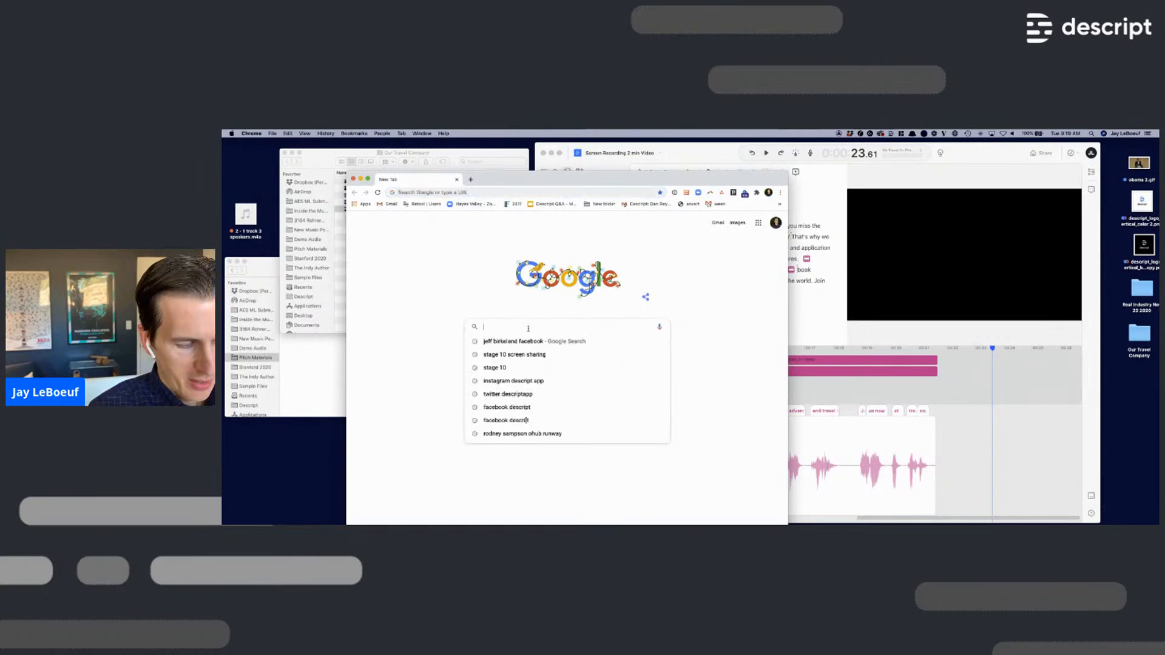
text(travel co)
key(Return)
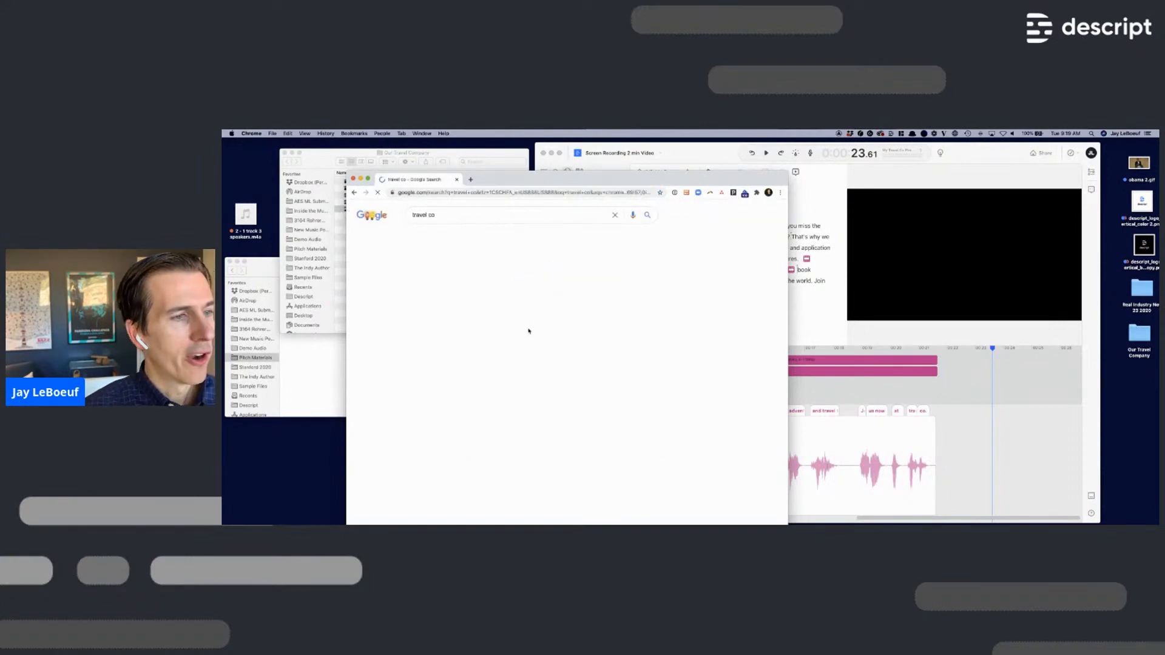
scroll(420, 396, down, 5)
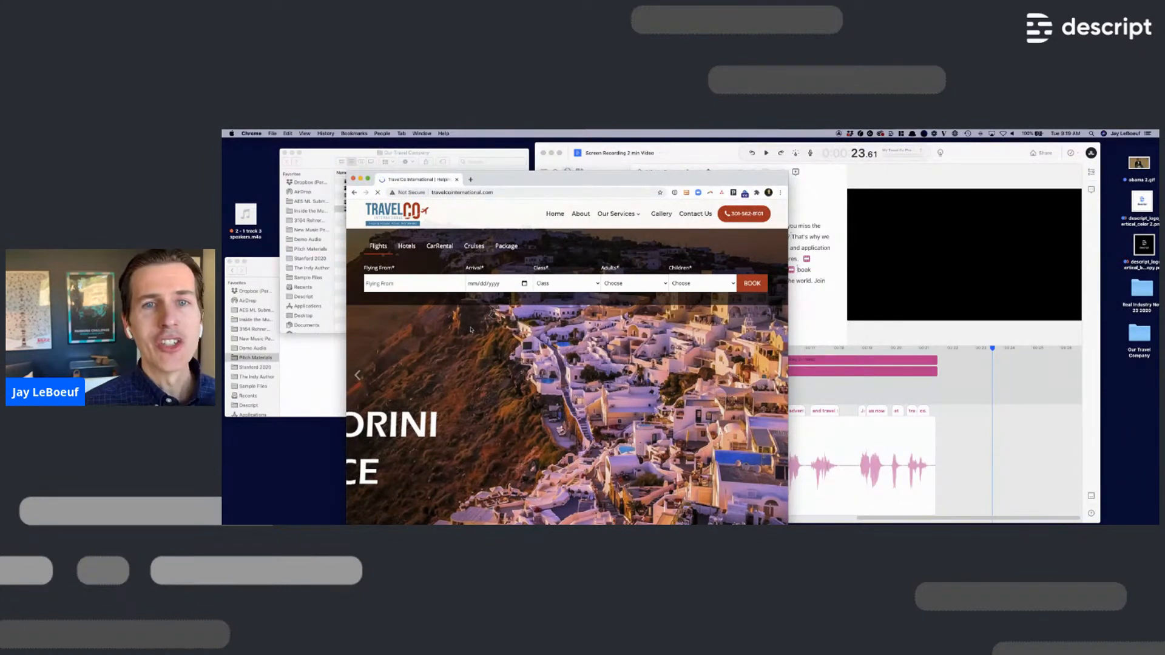
- Move the TravelCo site's window forward and open Descript's menu-bar screen-recording panel
drag(686, 180, 775, 151)
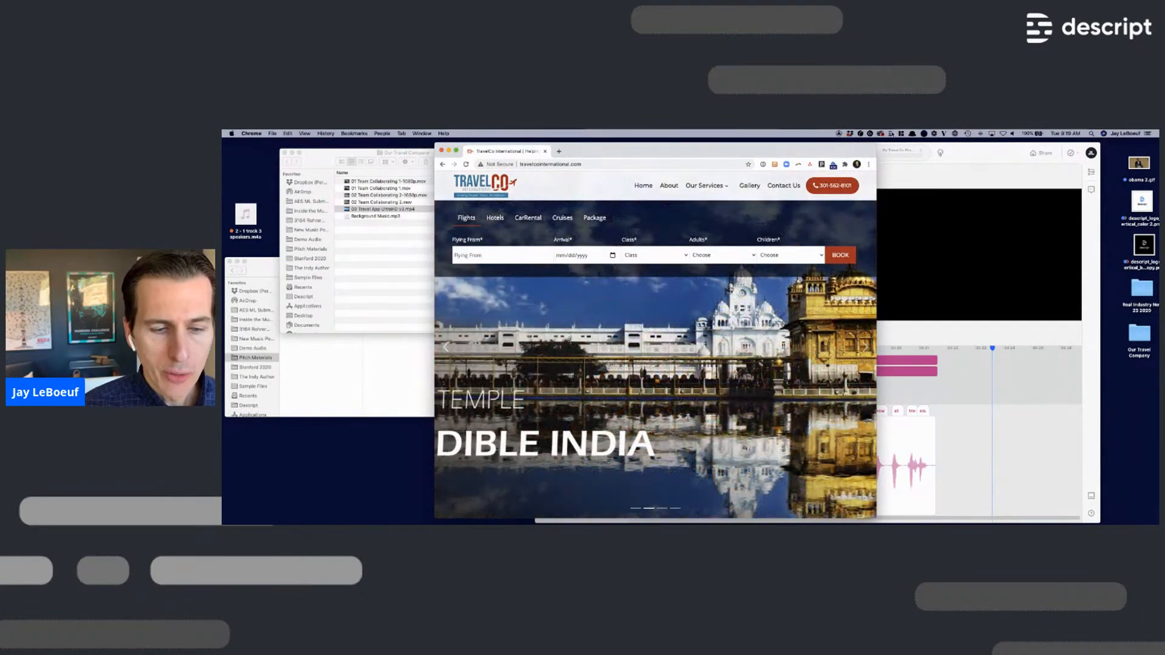
click(891, 134)
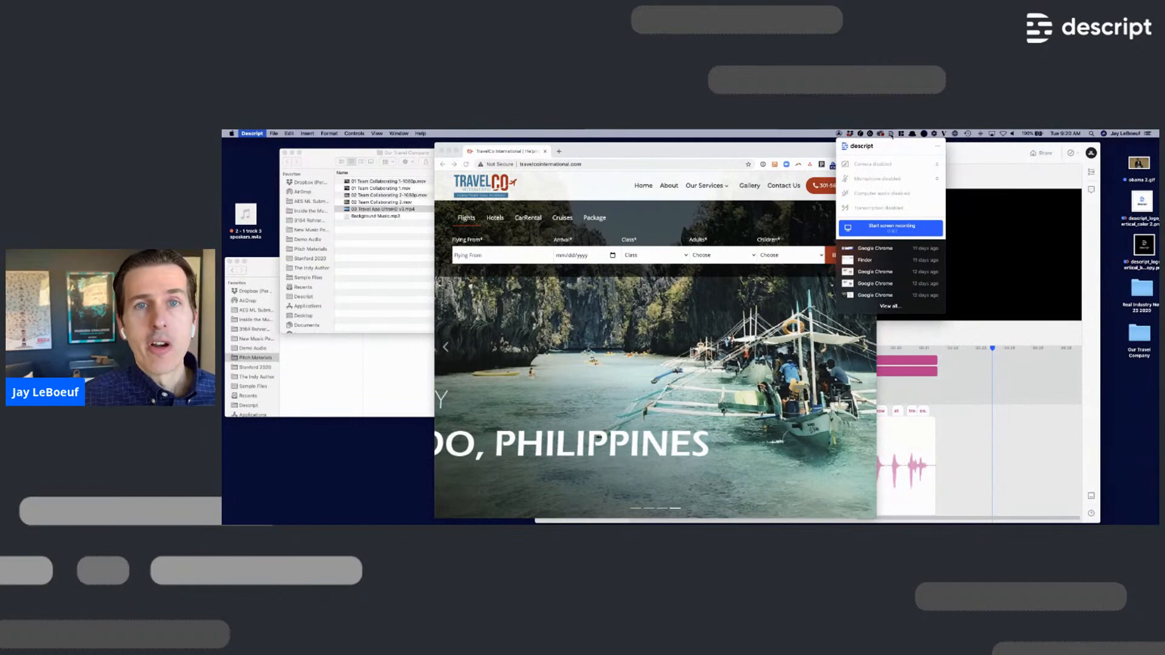
- Keep the camera disabled and start a region recording framed around the Chrome window
click(880, 167)
click(896, 148)
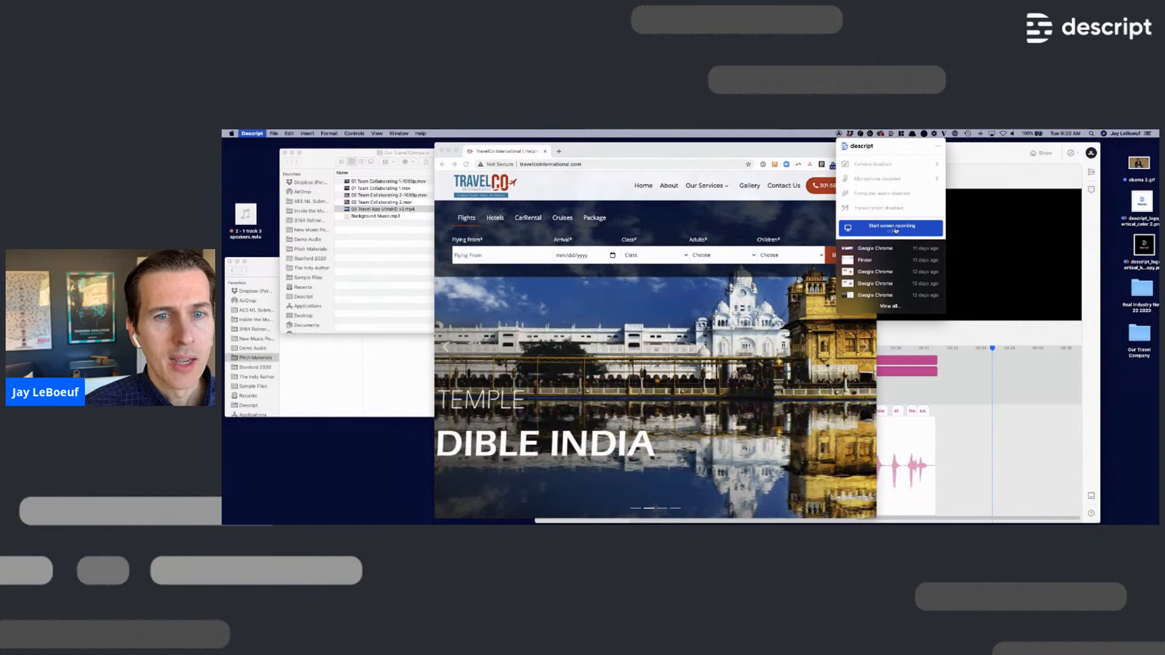
click(896, 230)
drag(434, 142, 877, 475)
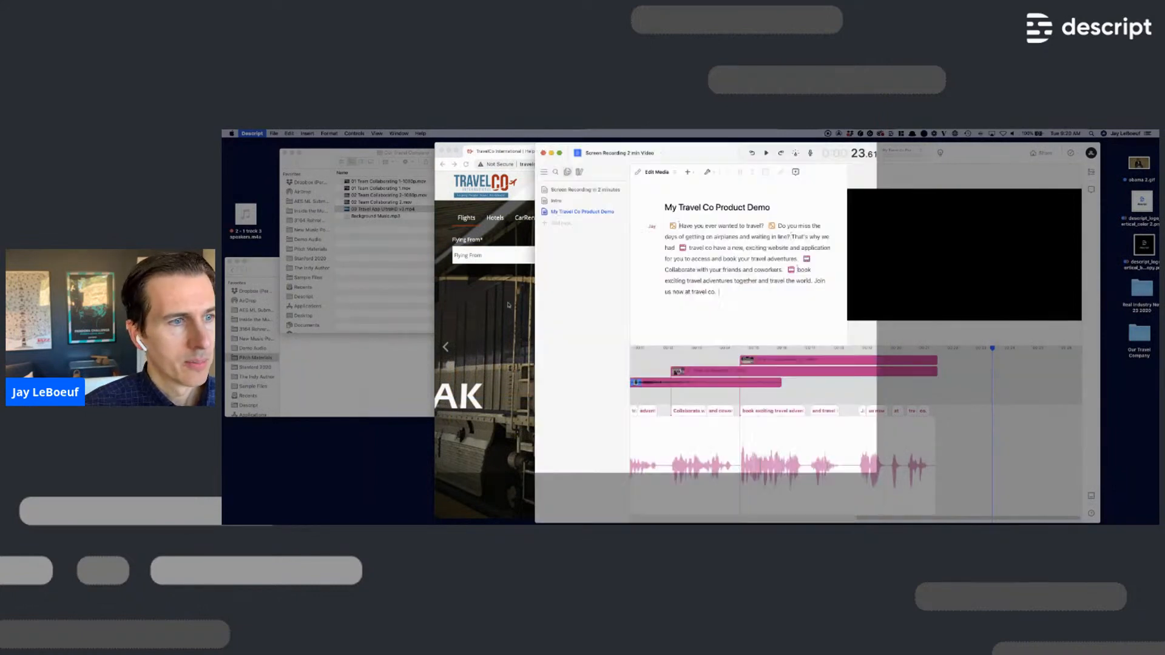
- Scroll the TravelCo site down to its Packages section and stop the recording
click(518, 316)
scroll(521, 312, down, 5)
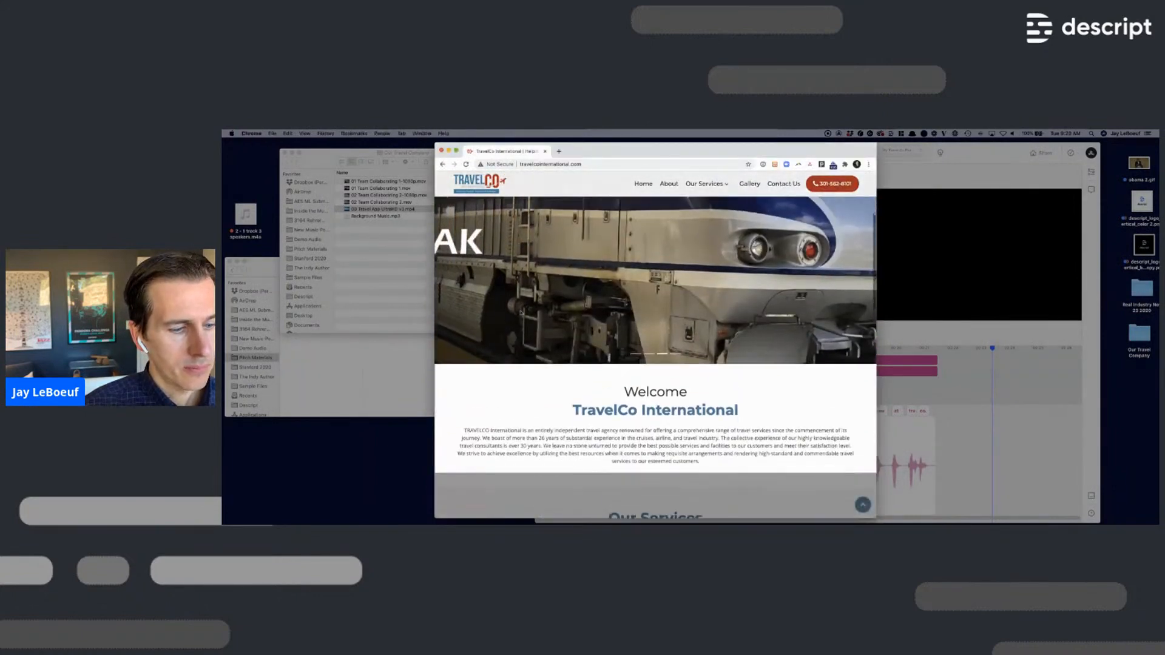
scroll(521, 312, down, 7)
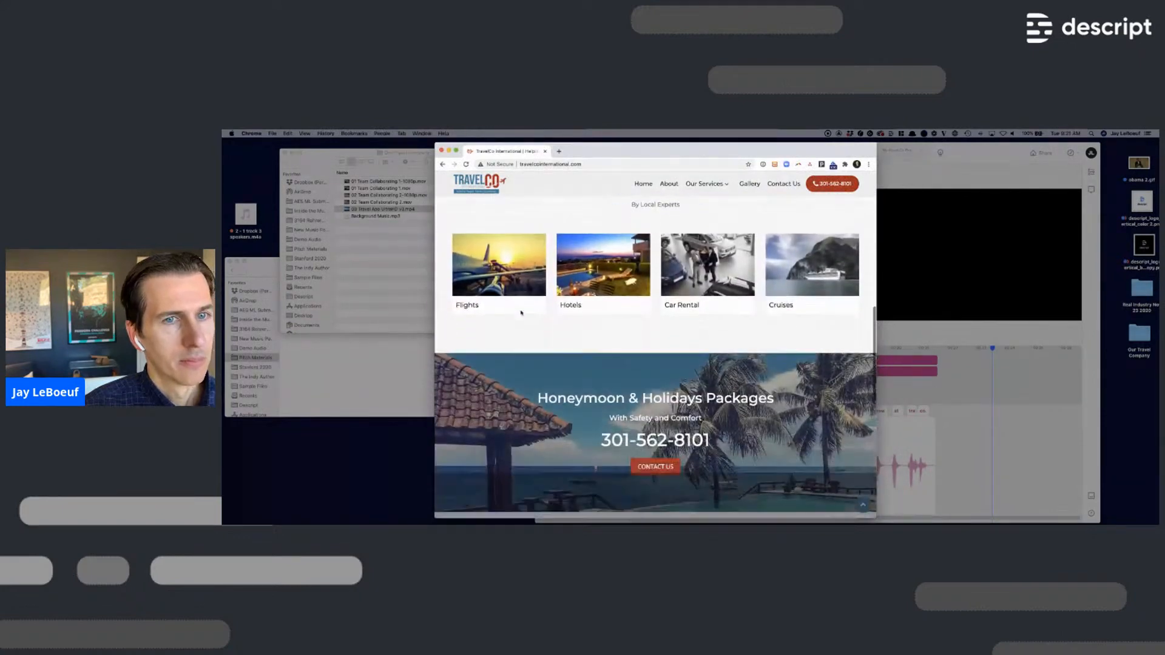
scroll(521, 313, down, 3)
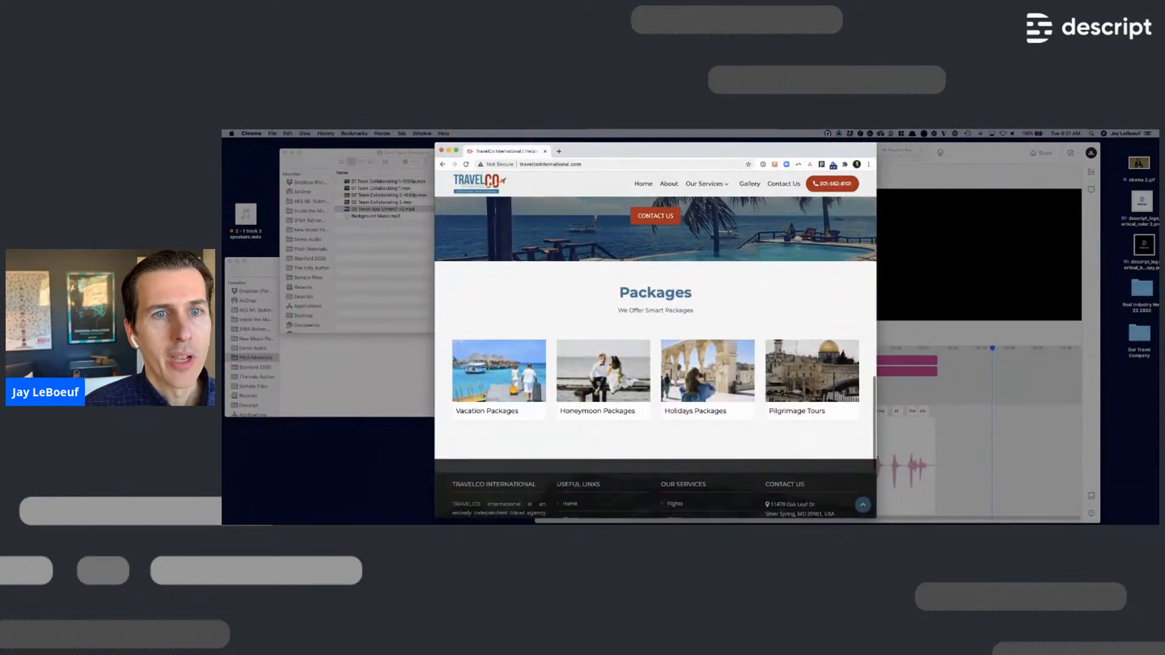
click(828, 135)
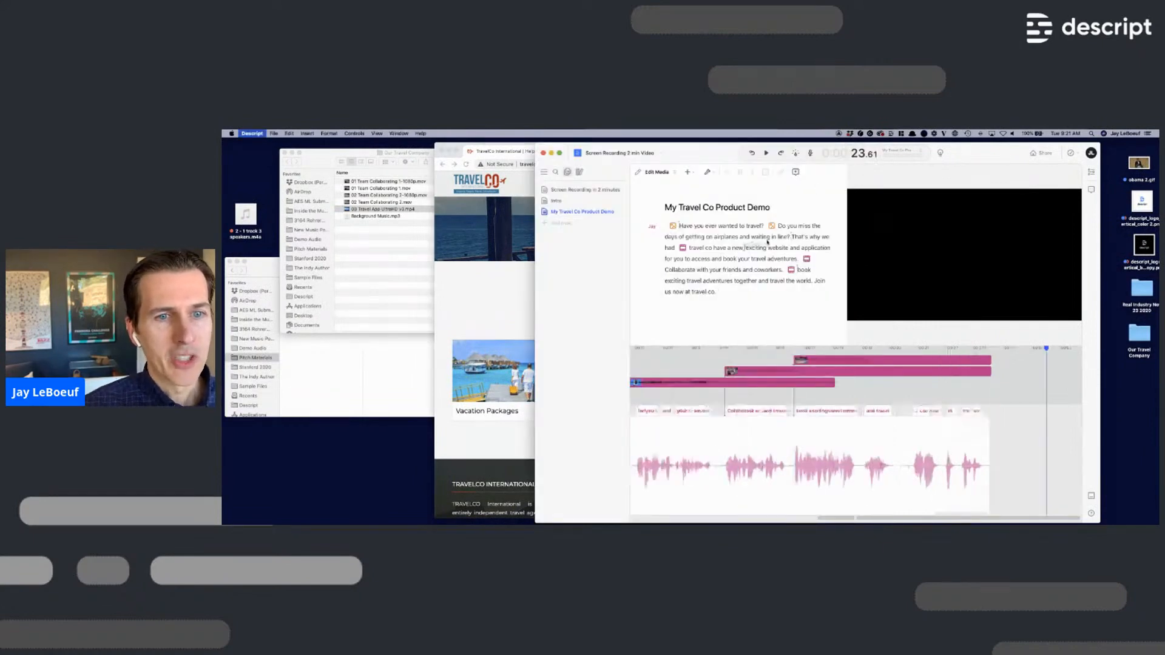
- Play the script from 'That's' and move the app illustration clip marker to just before 'Collaborate'
click(746, 247)
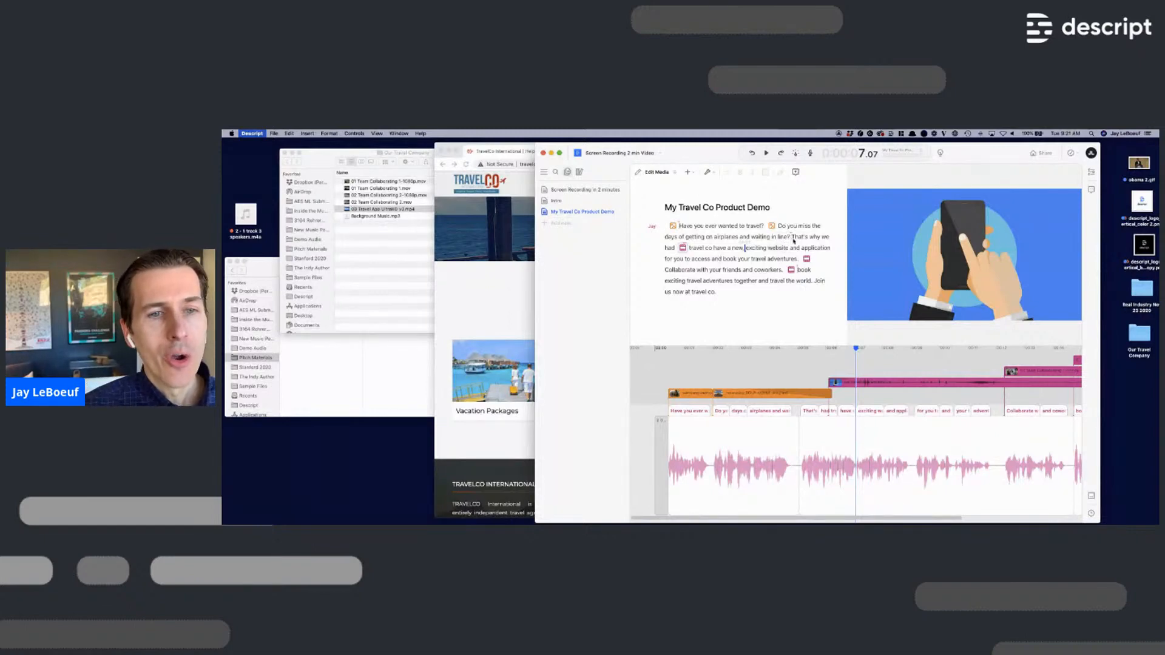
click(793, 237)
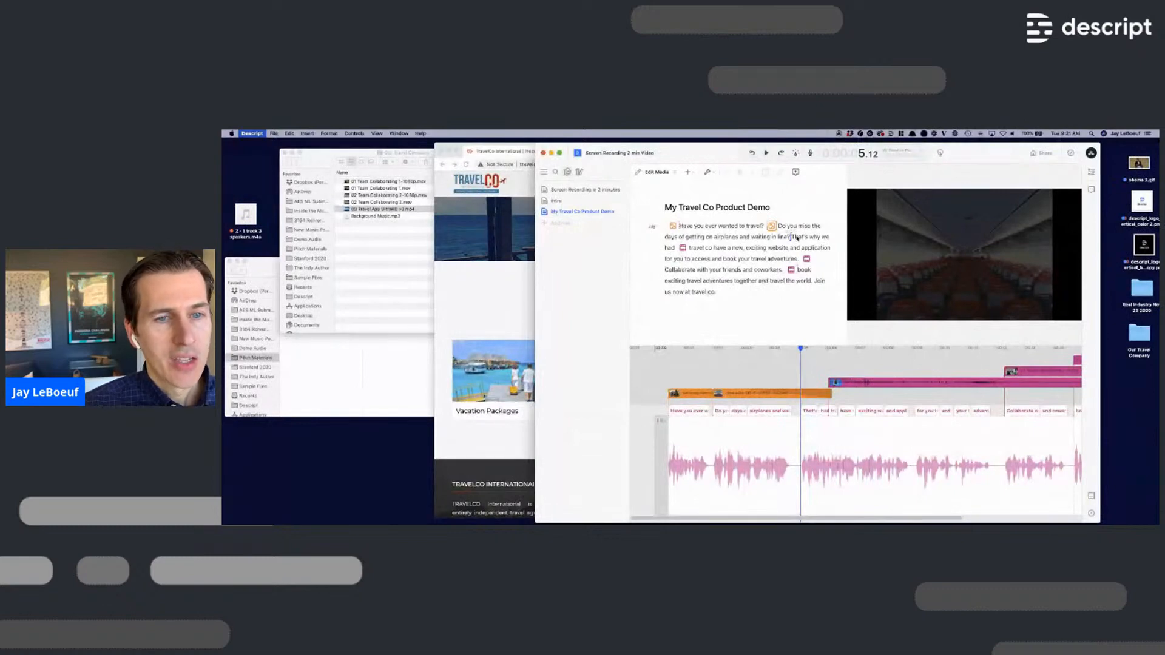
key(space)
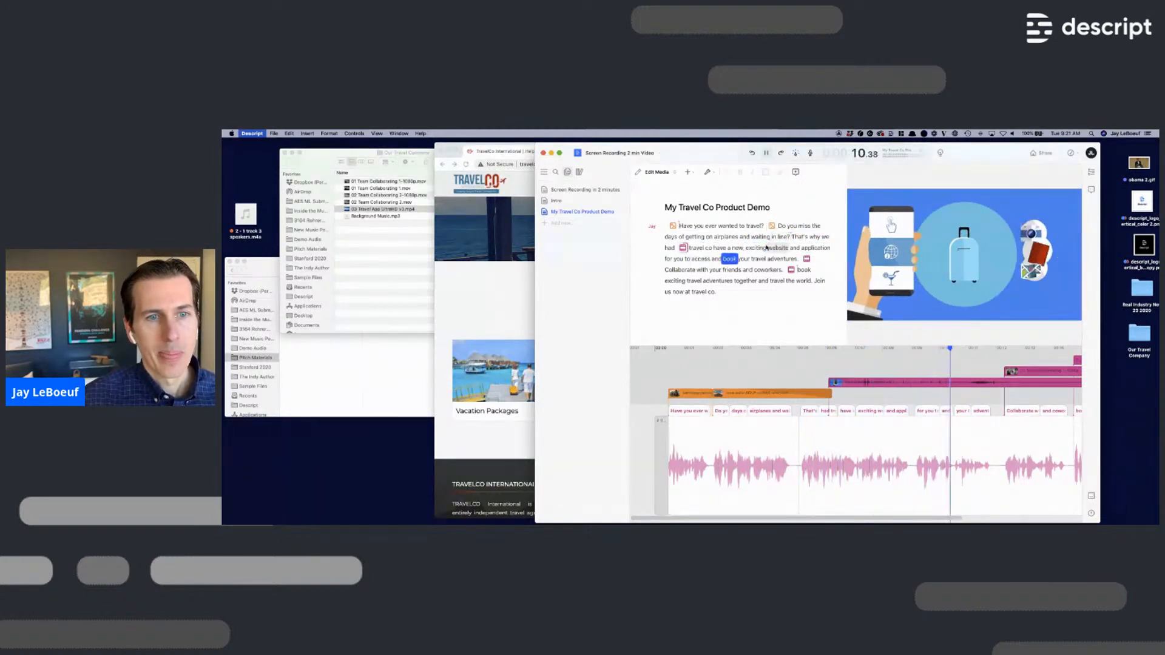
key(space)
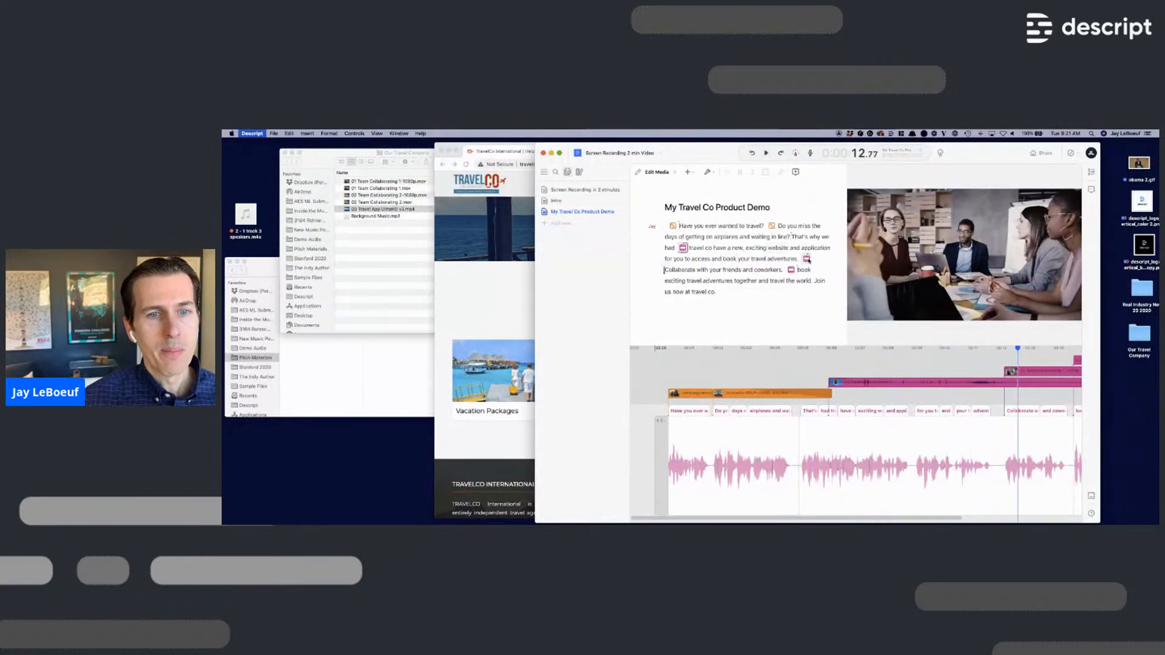
mouse_move(809, 272)
mouse_down()
mouse_move(763, 275)
mouse_move(814, 282)
mouse_up()
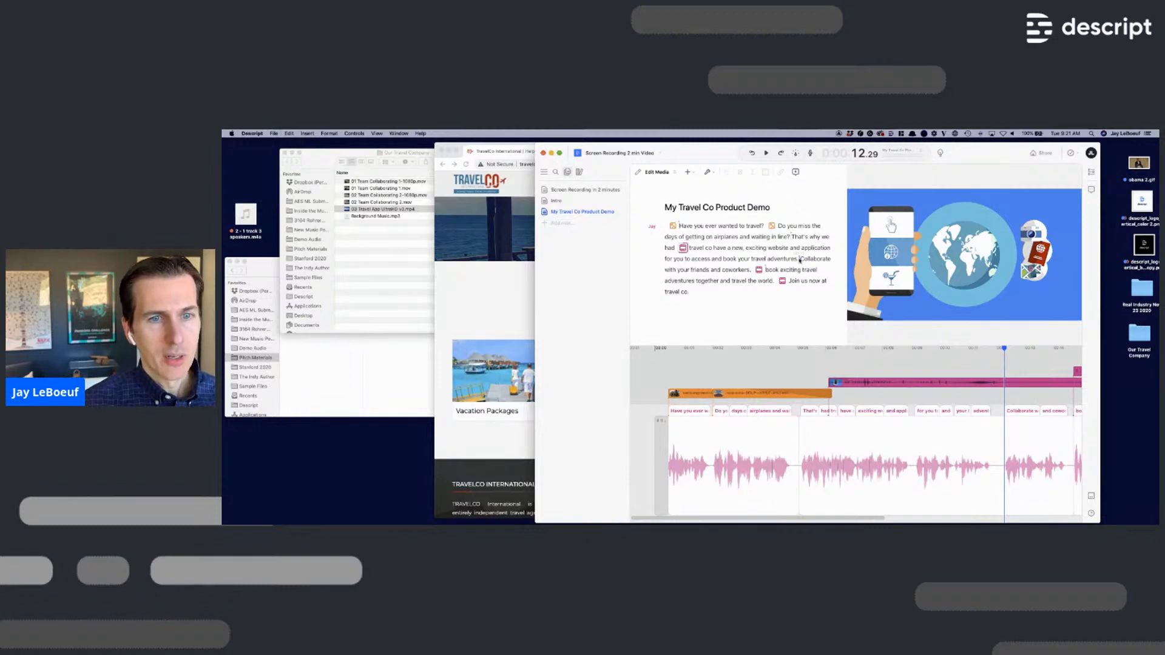
- Paste the clip in before 'Collaborate' and play back from 'for' to check it
key(super+v)
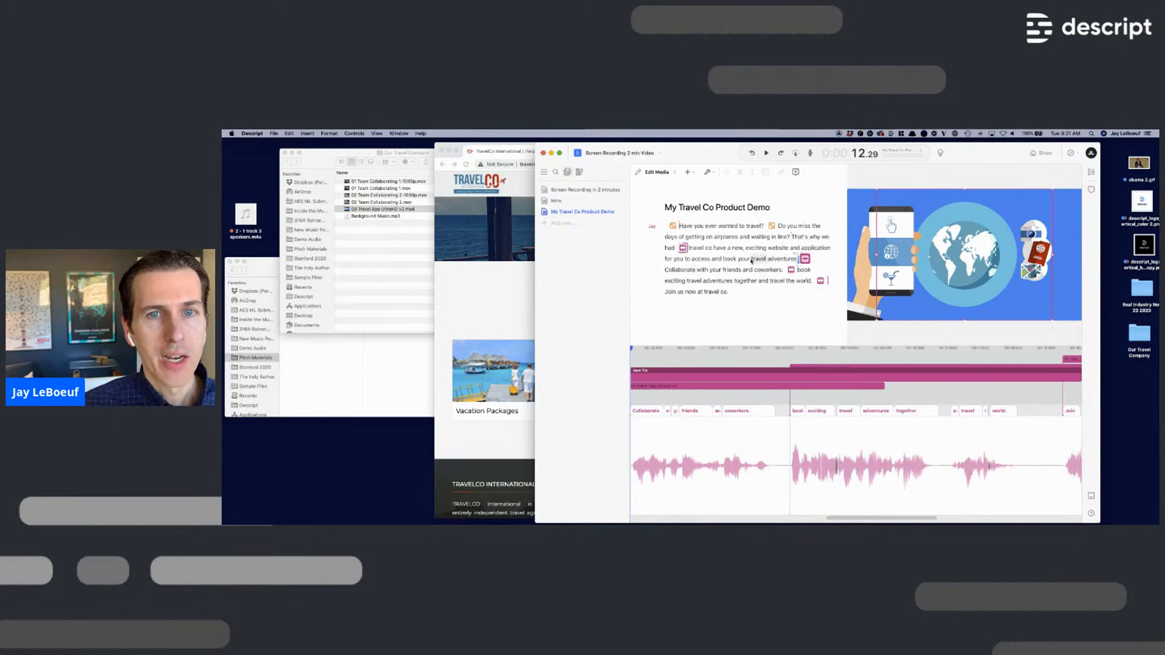
click(839, 133)
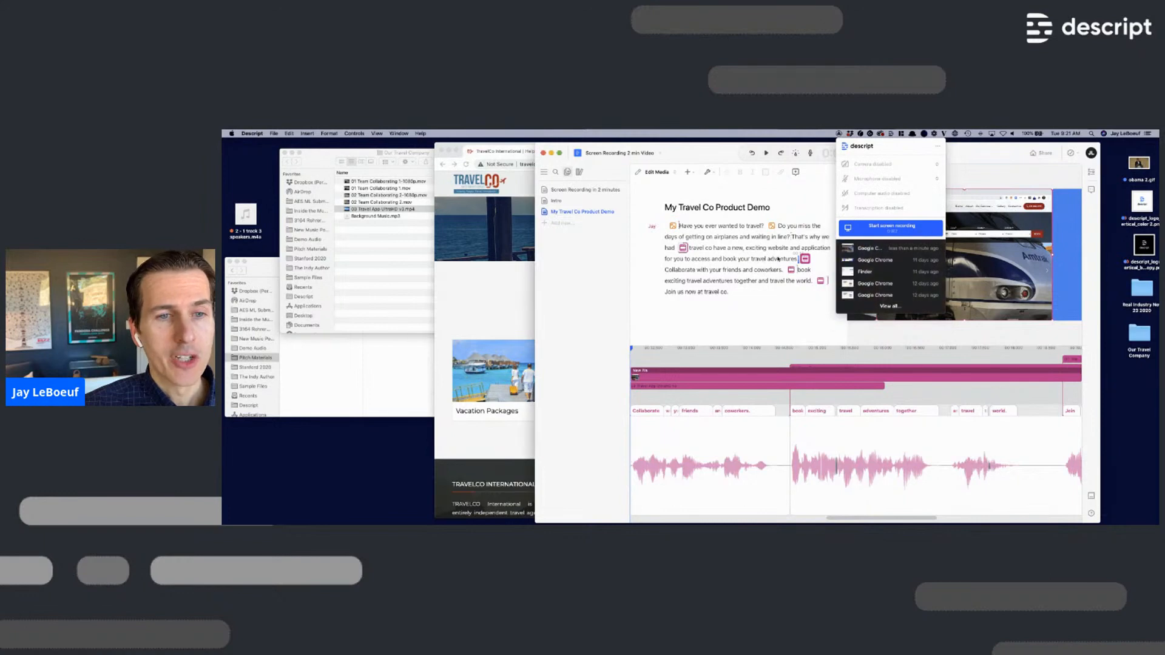
click(725, 260)
click(690, 260)
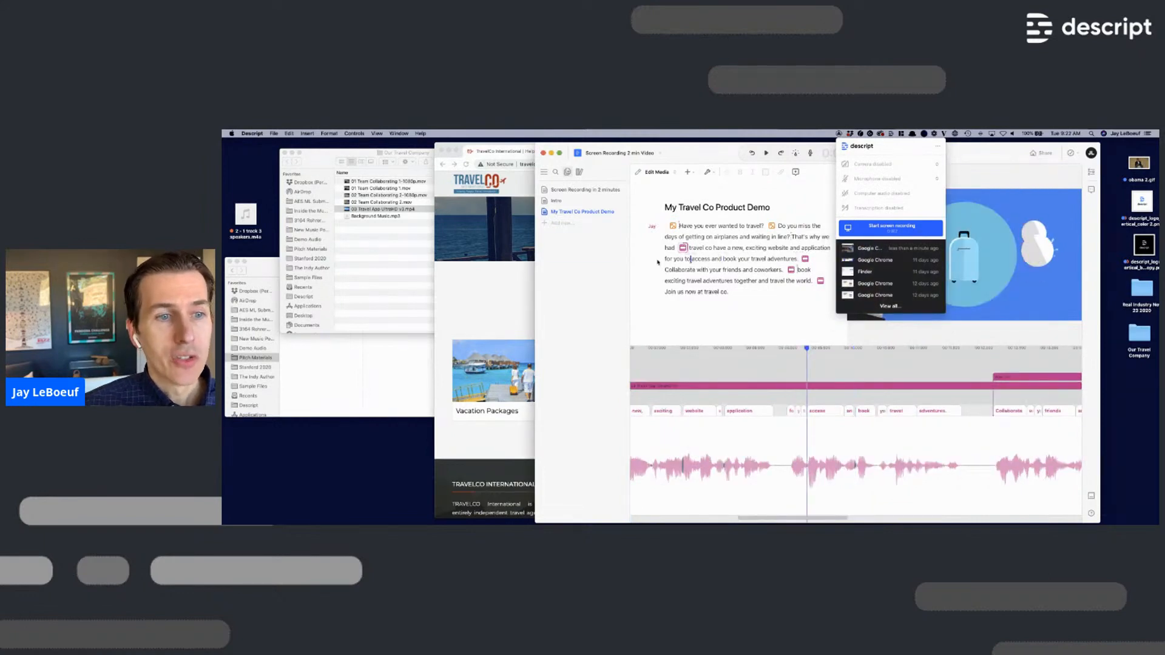
click(667, 260)
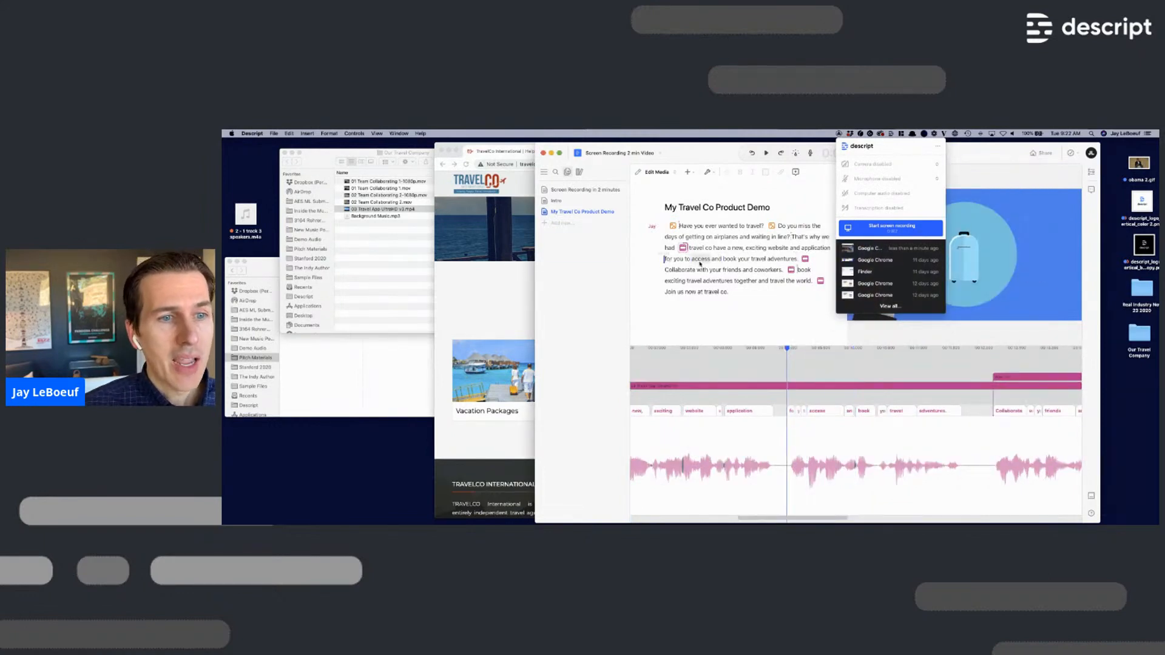
key(space)
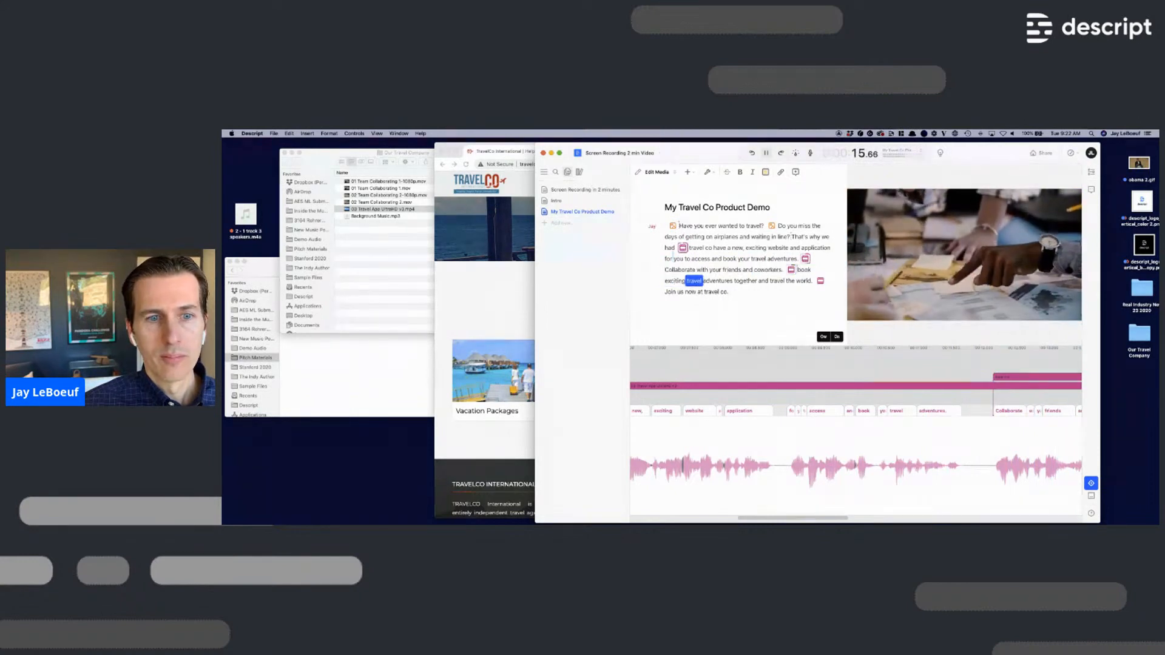
key(space)
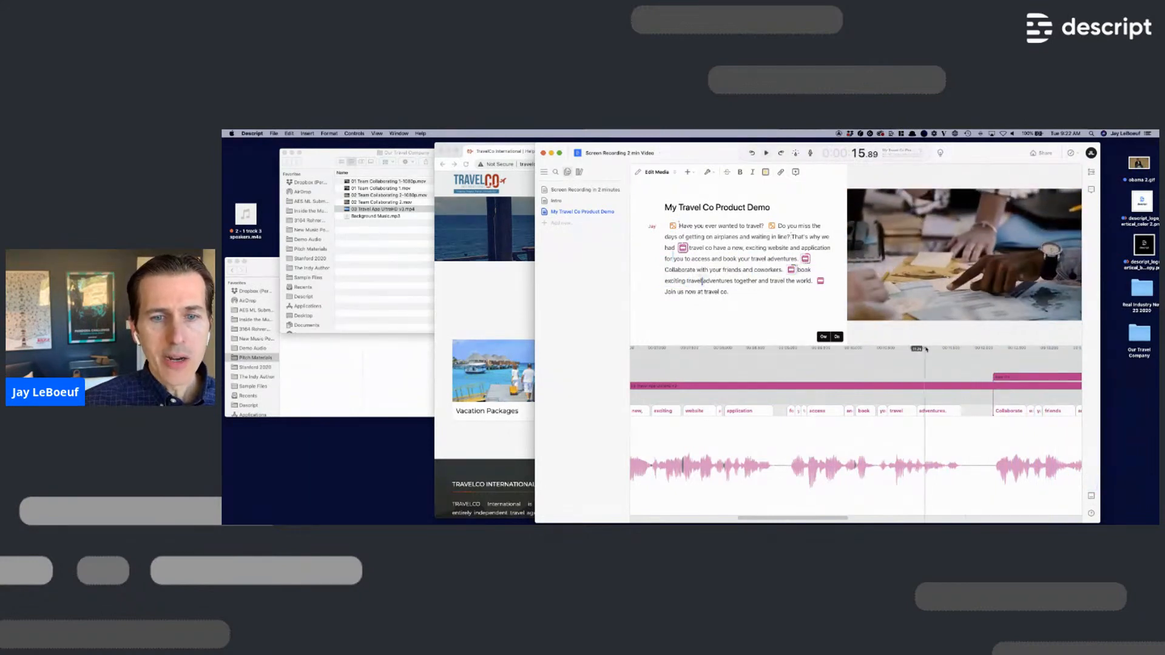
- Make the timeline panel taller and replay from about 12 seconds around 'Collaborate'
drag(927, 344, 932, 273)
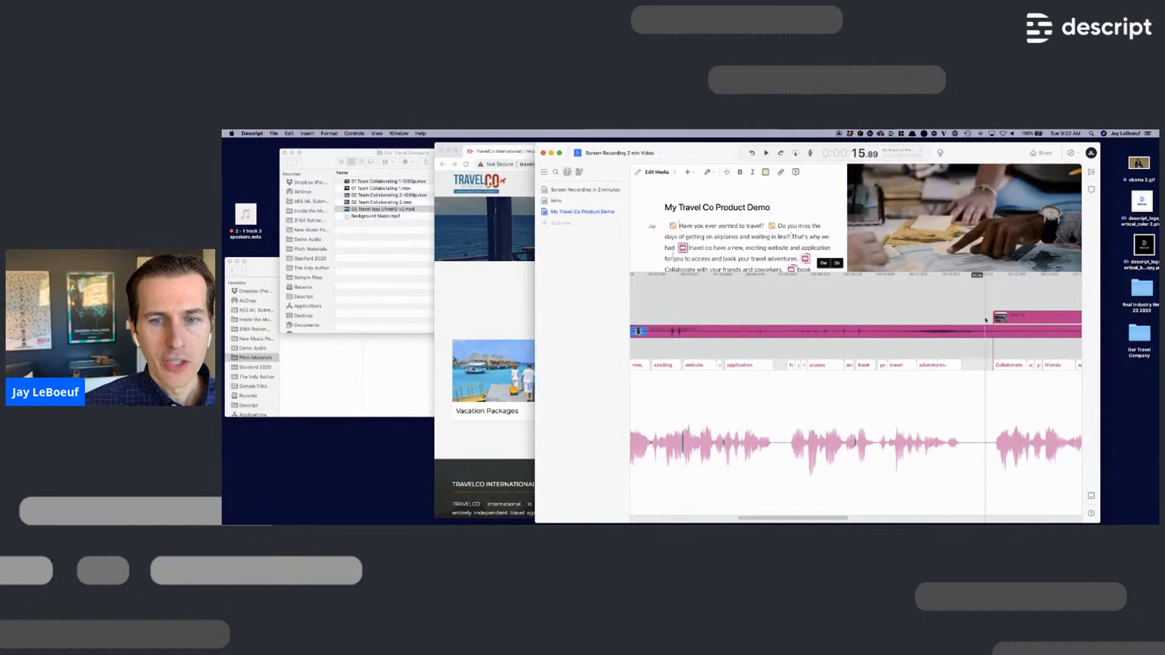
click(1033, 318)
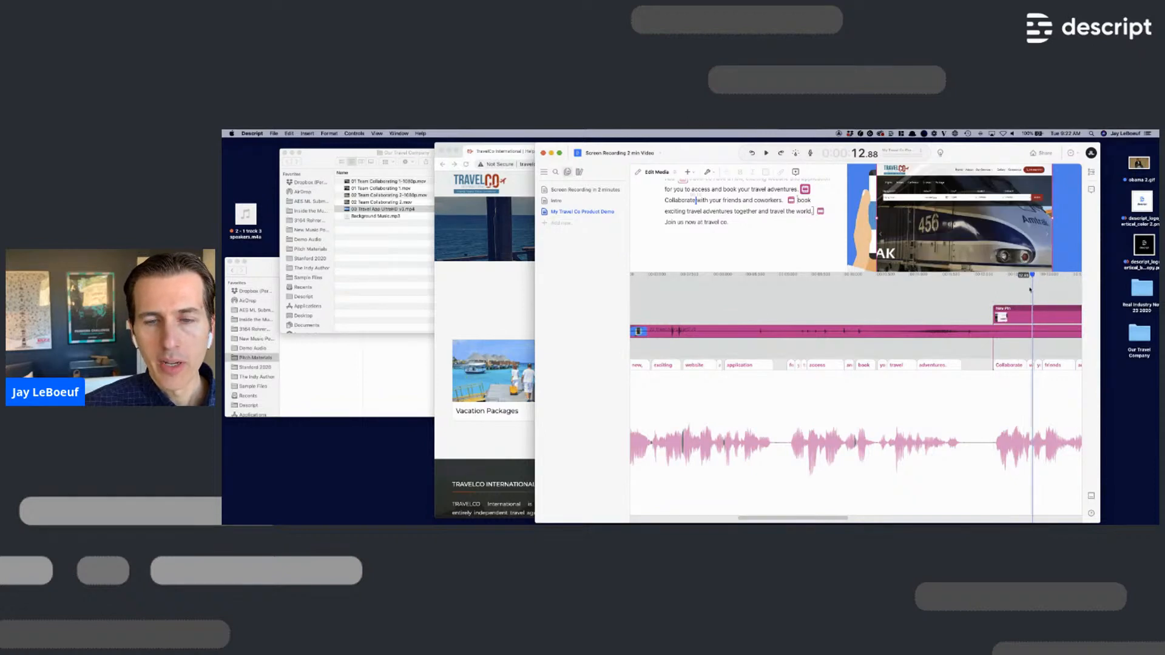
click(992, 282)
key(space)
key(space)
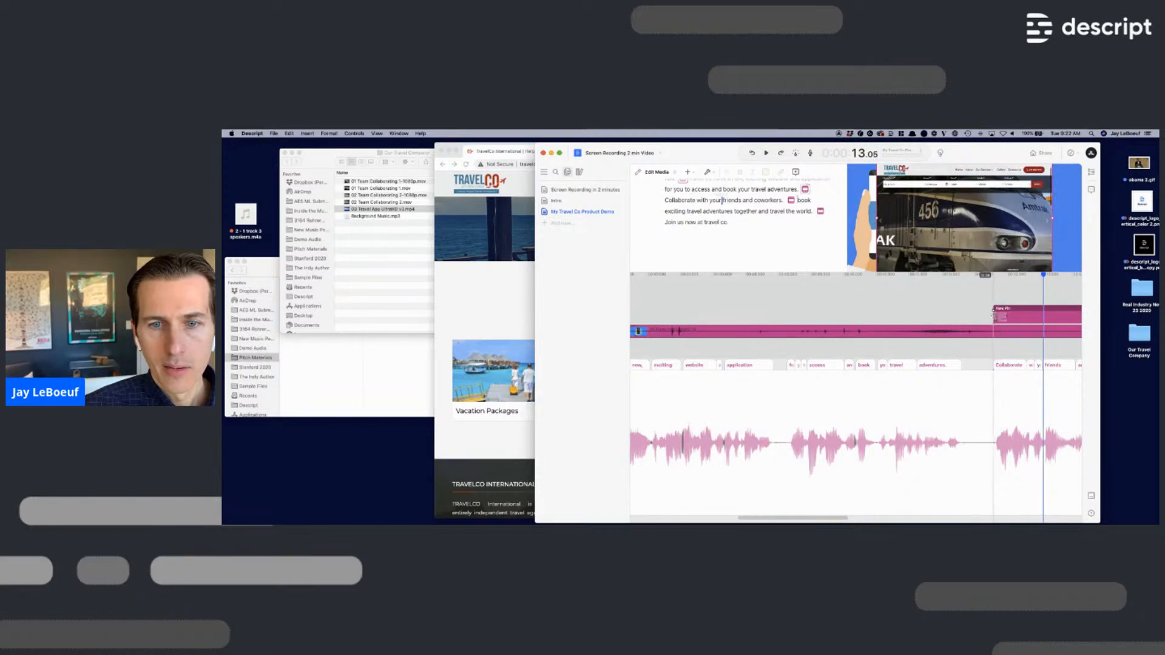
click(984, 278)
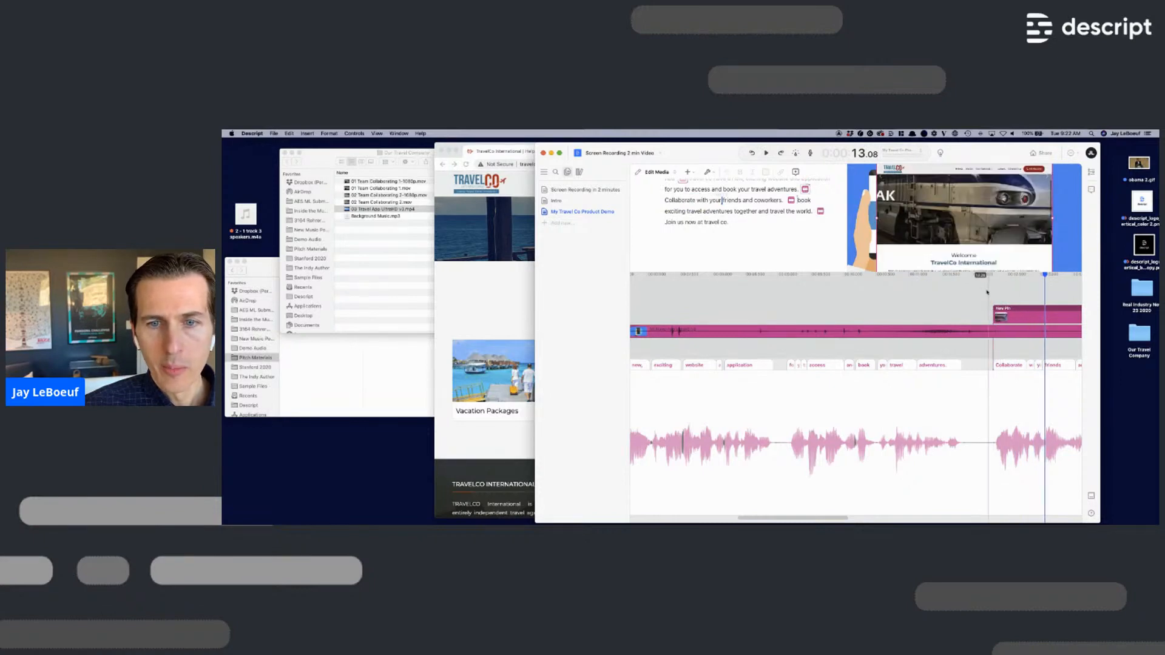
key(space)
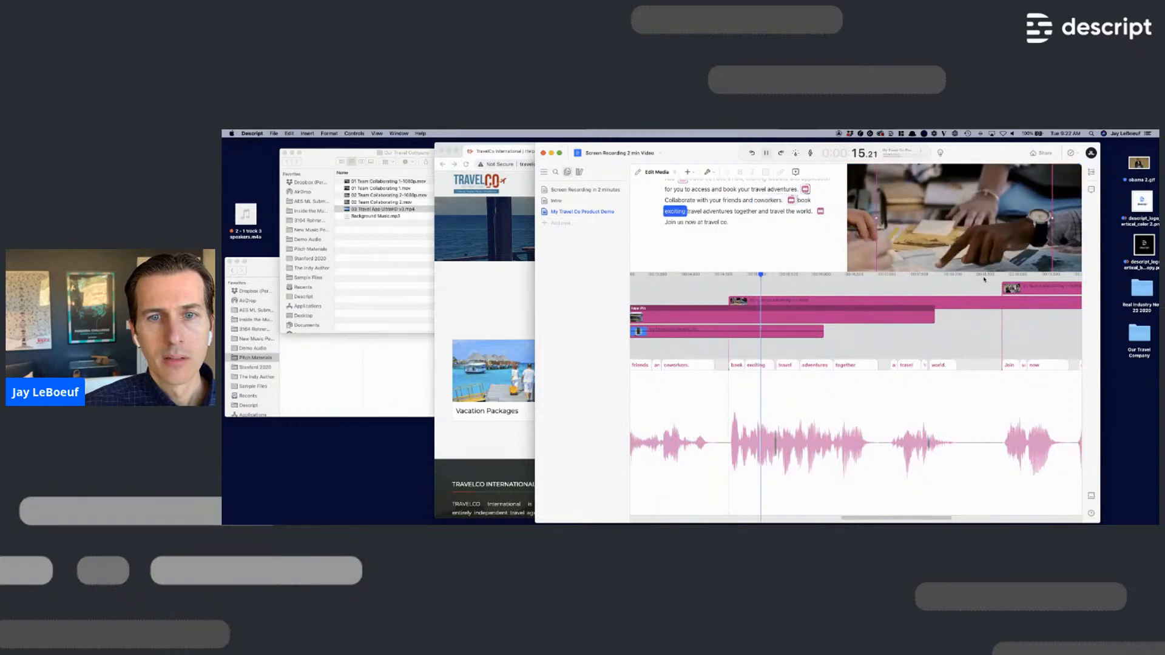
- Shift the 02 Team Collaborating 2-1080p clip later along its track
key(space)
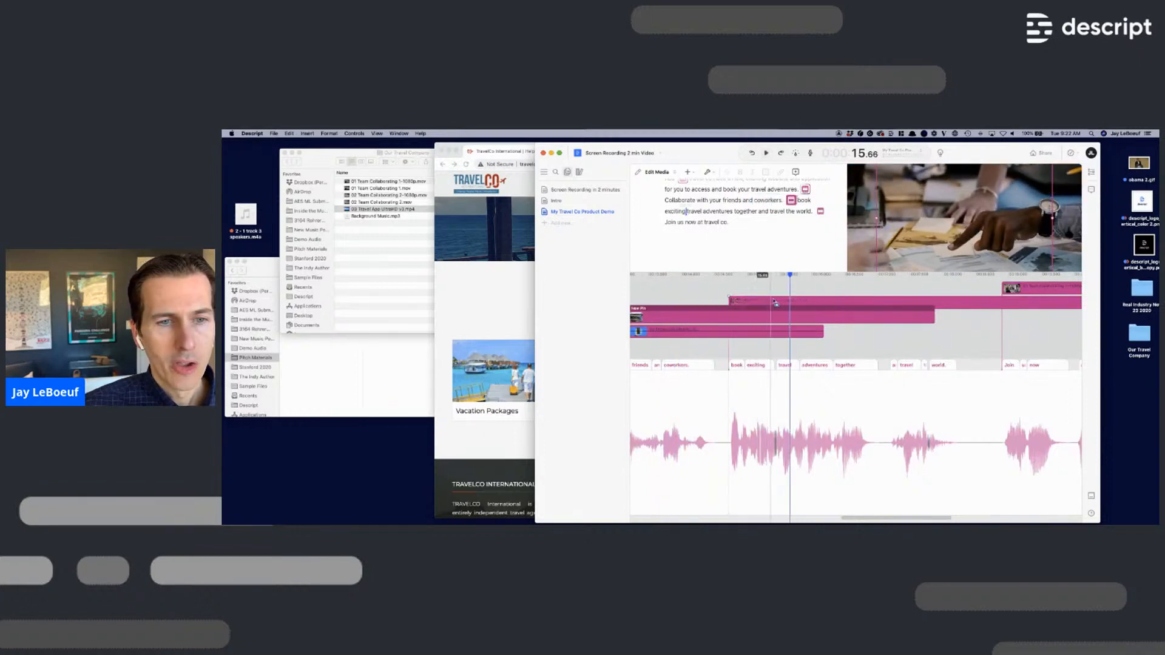
click(747, 303)
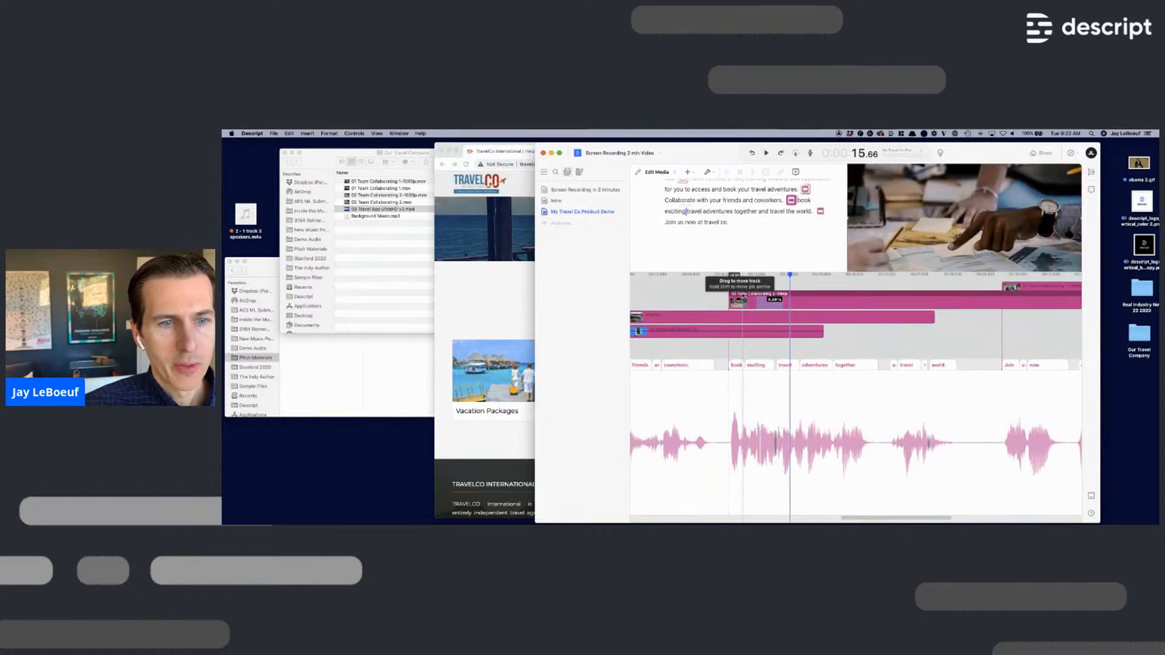
drag(744, 301, 852, 296)
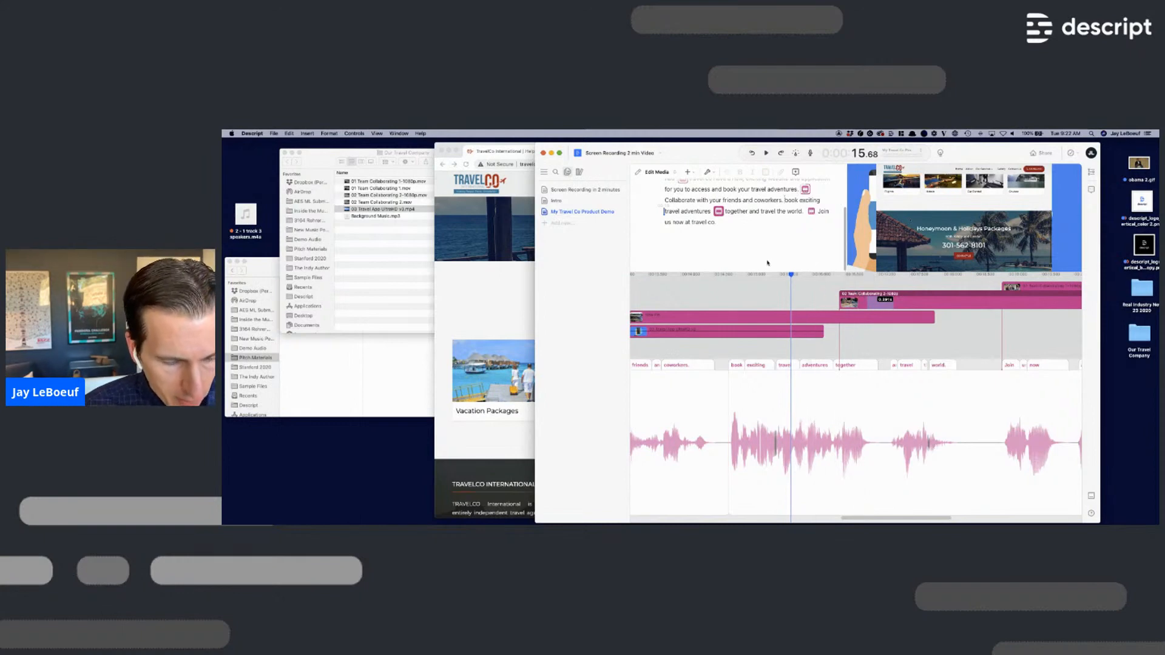
- Preview playback from the 'Collaborate' line at about 12 seconds
scroll(718, 284, left, 5)
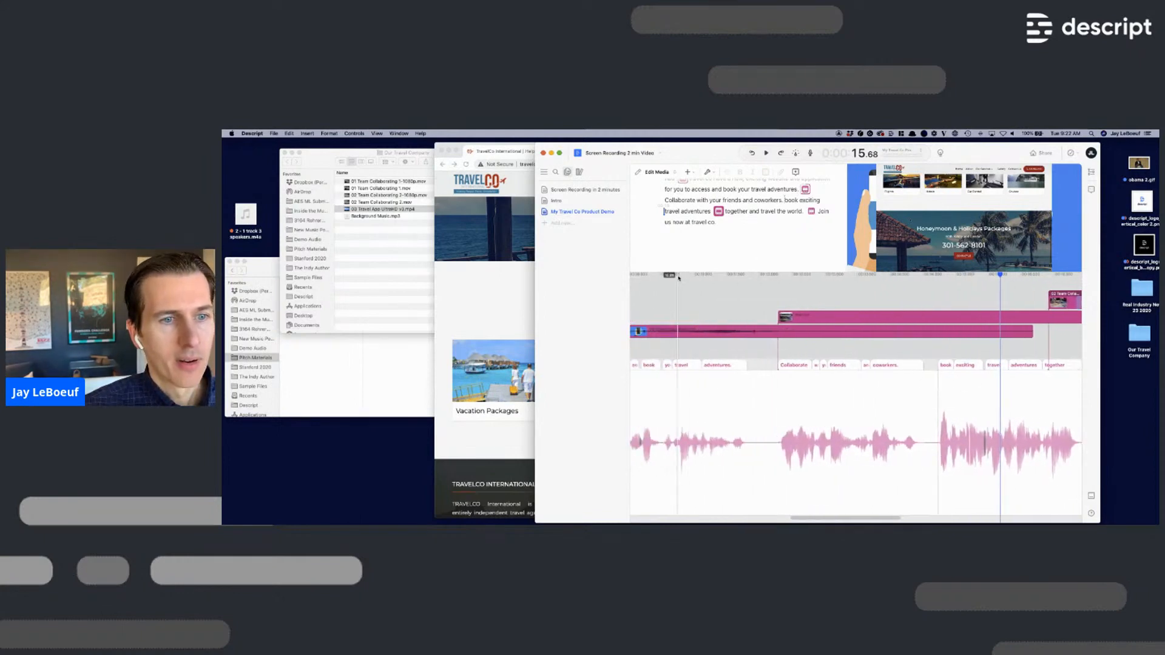
click(678, 277)
key(space)
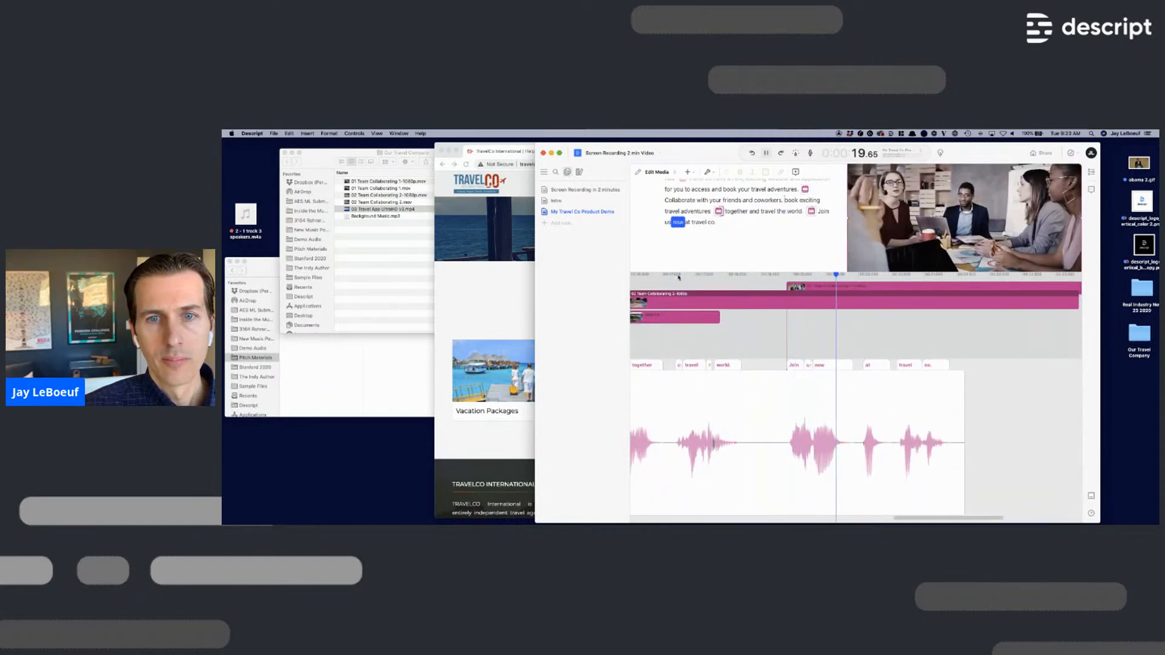
key(space)
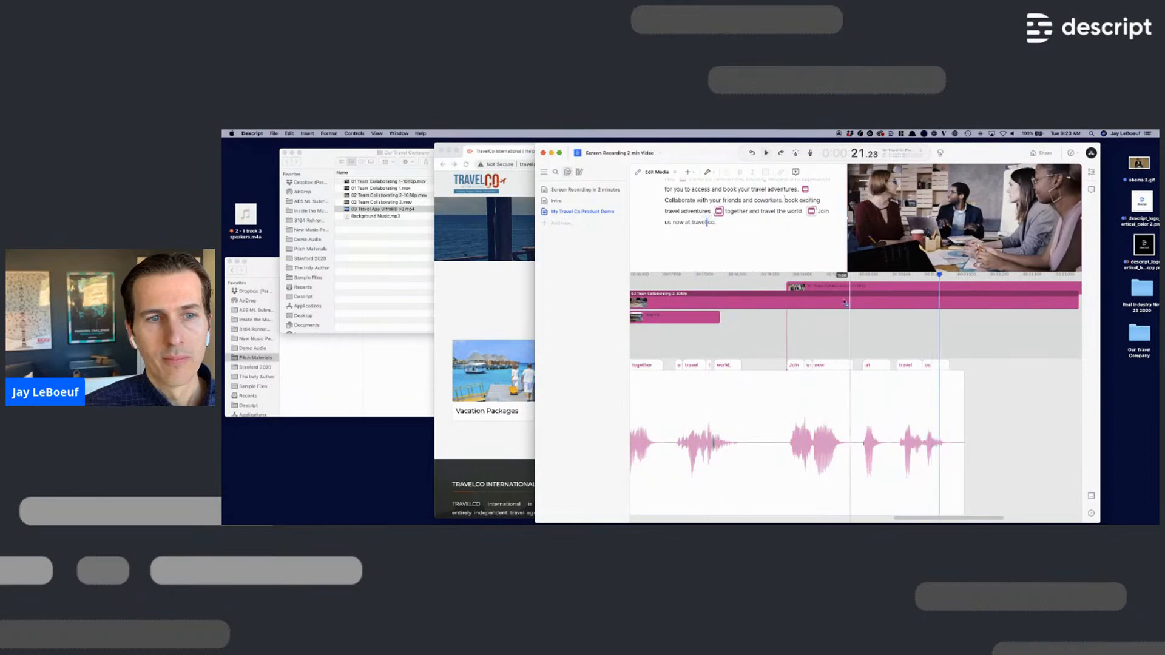
scroll(816, 312, up, 5)
scroll(819, 313, down, 10)
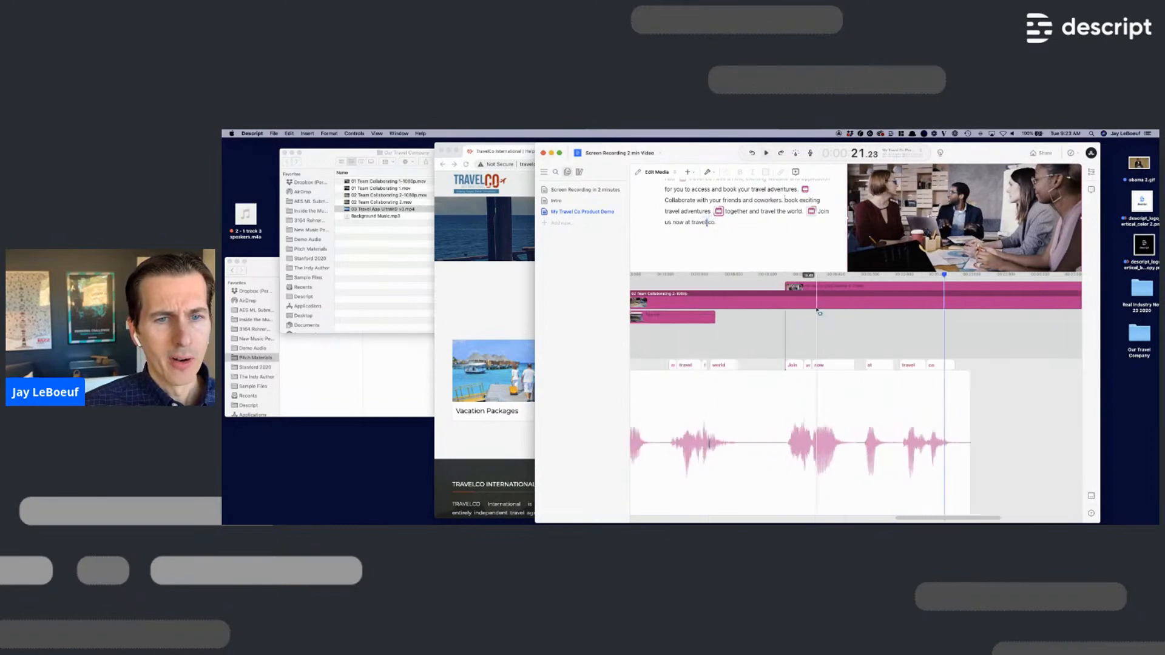
scroll(829, 312, up, 5)
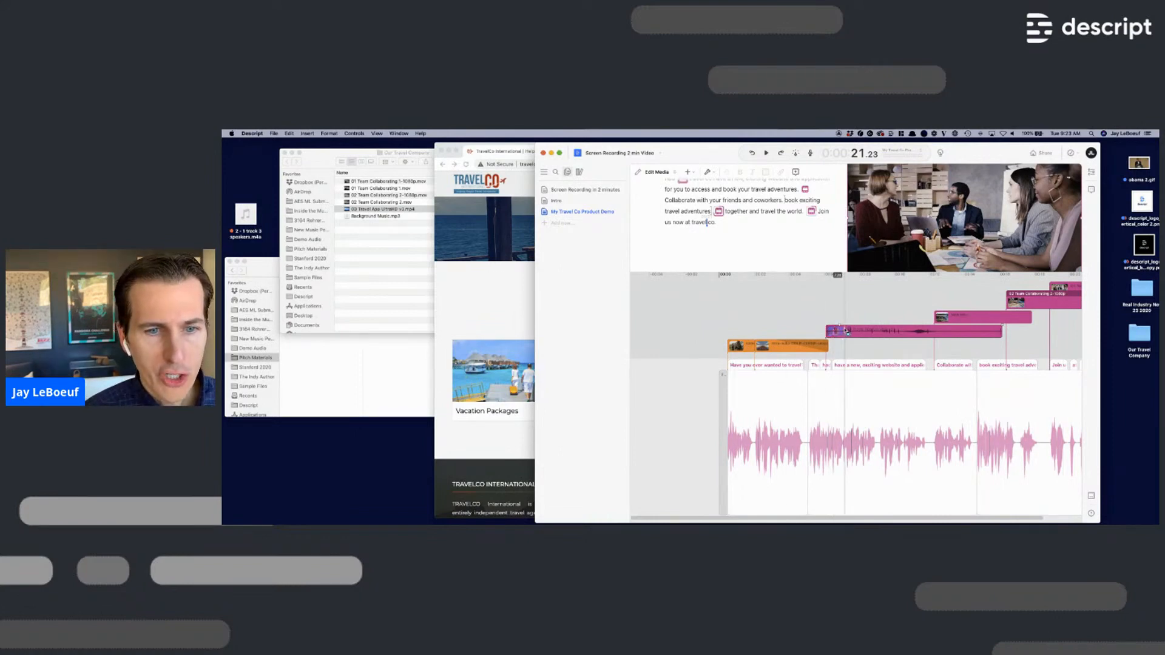
- Nudge the pink clip about 0.80 s and reposition the New Pin clip on the timeline
drag(843, 331, 806, 331)
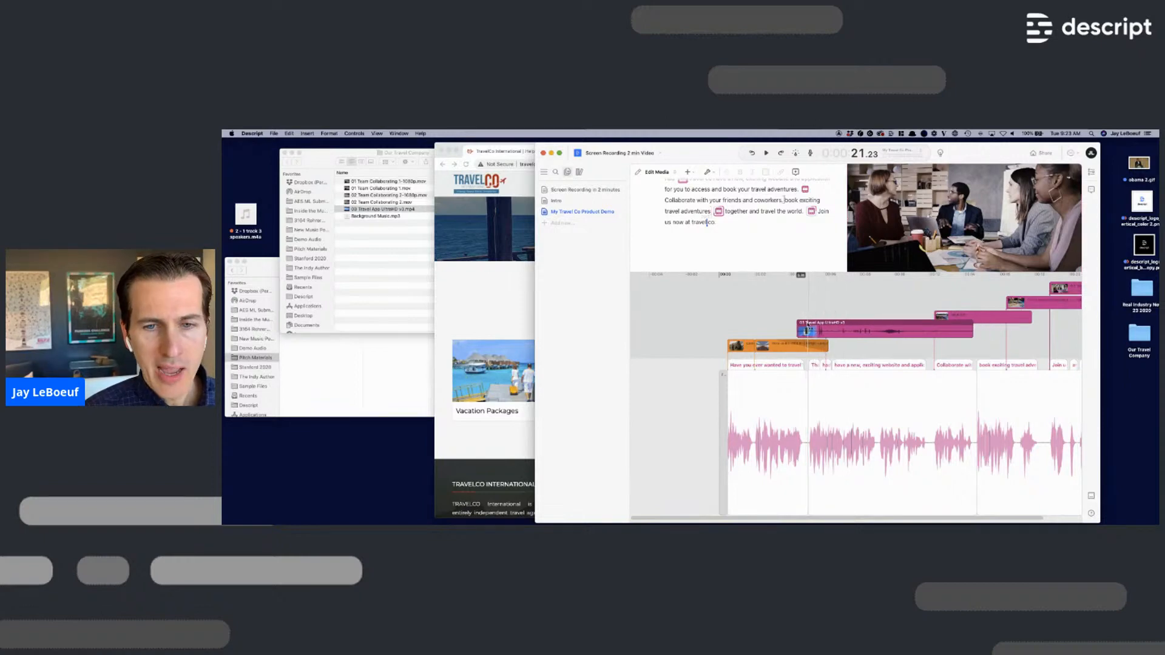
click(951, 314)
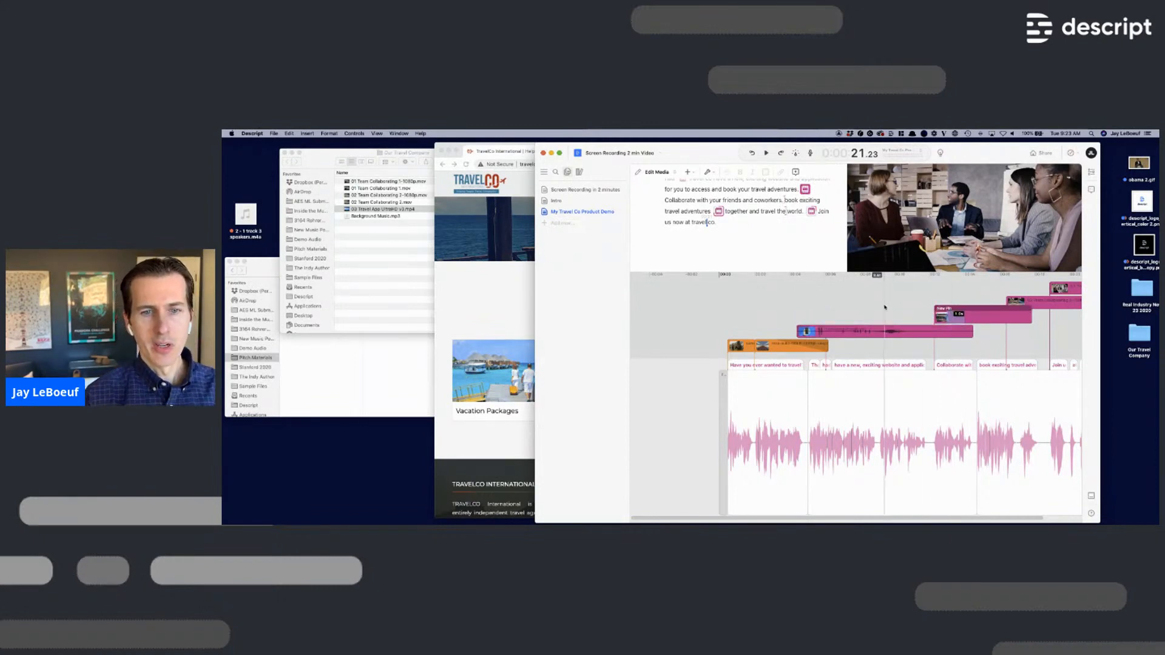
scroll(738, 227, up, 3)
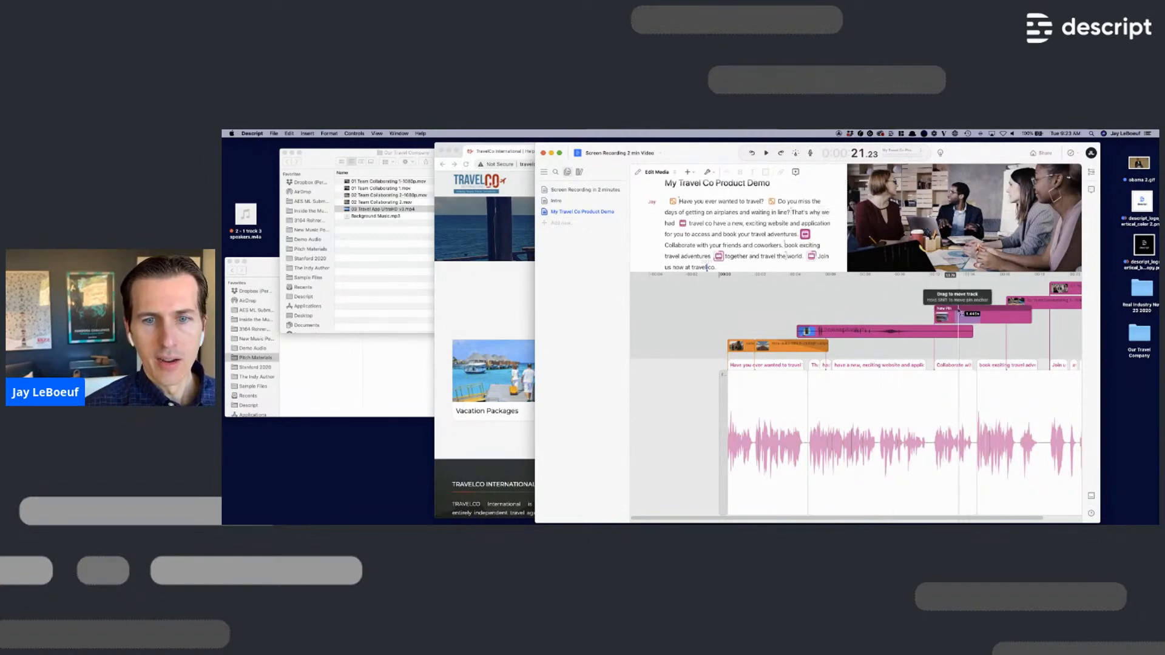
mouse_move(958, 316)
mouse_down()
mouse_move(934, 318)
mouse_move(950, 317)
mouse_up()
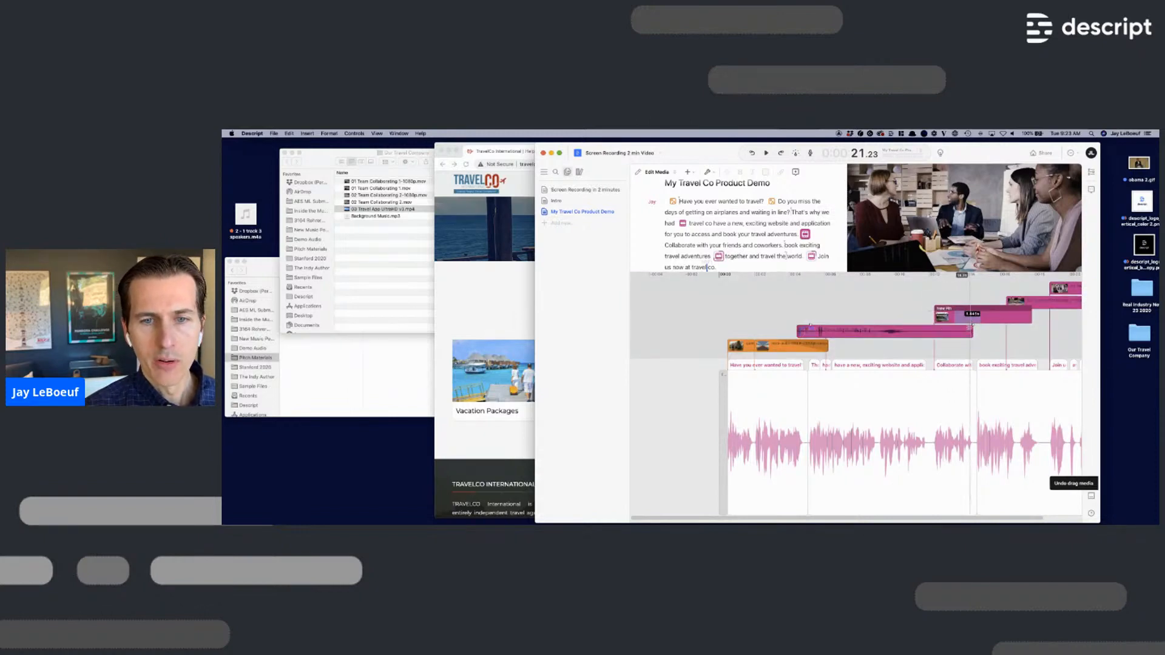
mouse_move(975, 316)
mouse_down()
mouse_move(944, 317)
mouse_move(969, 316)
mouse_up()
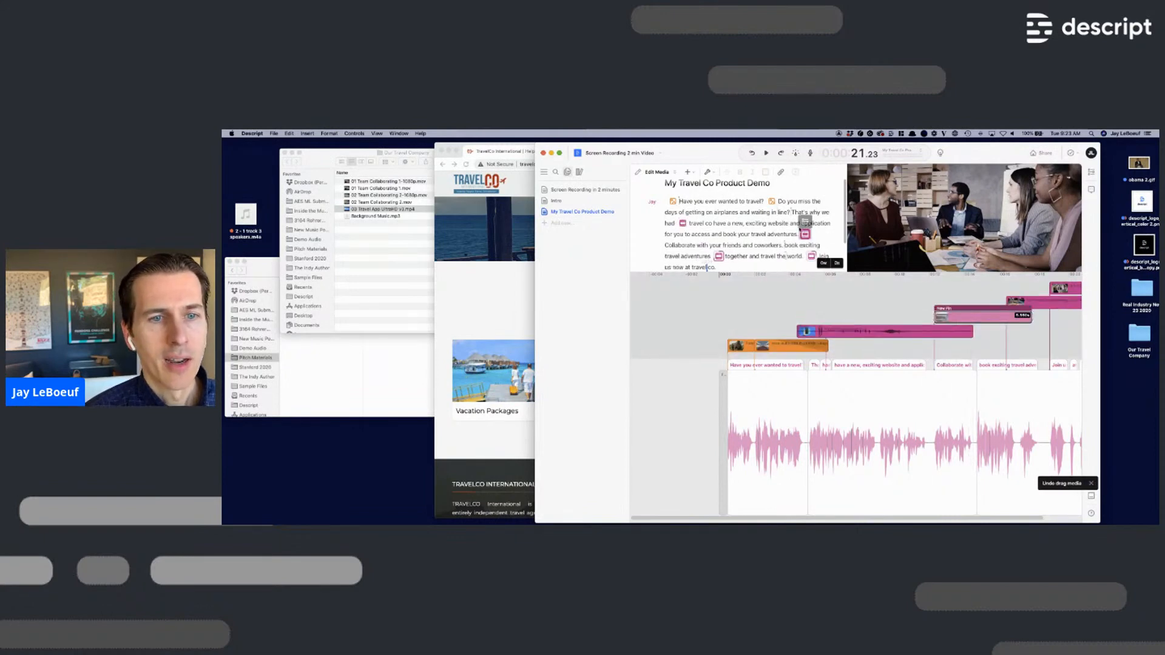
- Anchor a clip after 'exciting' and move the pink clip's marker after 'Collaborate with your'
drag(806, 235, 775, 223)
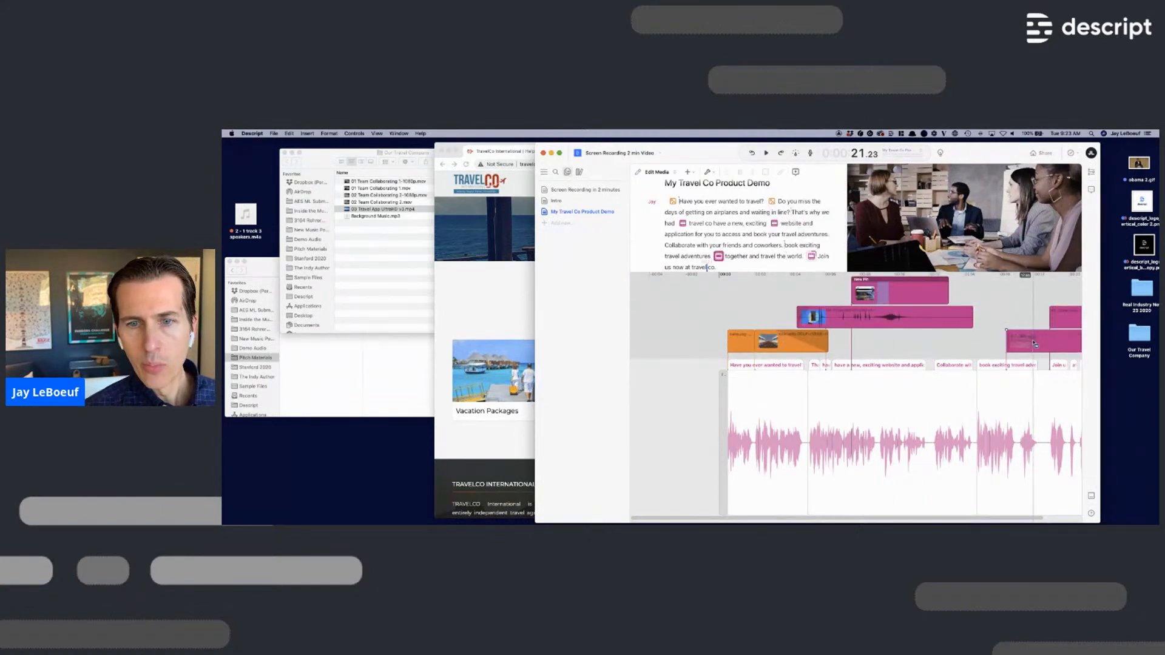
click(1046, 343)
mouse_move(720, 257)
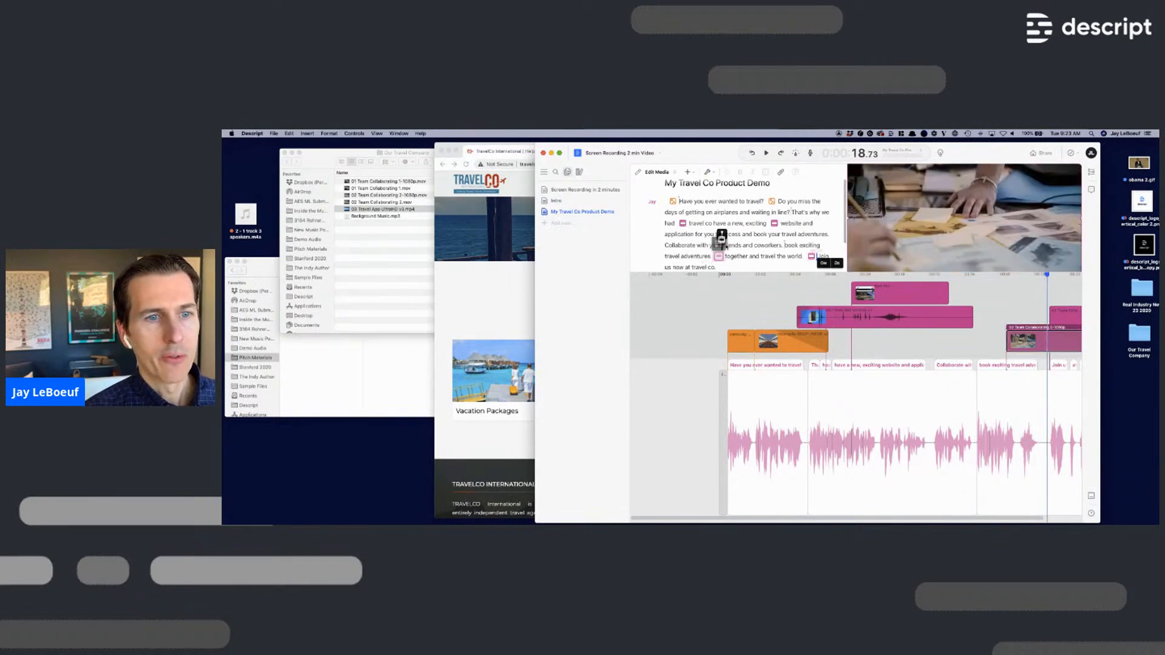
drag(722, 240, 729, 246)
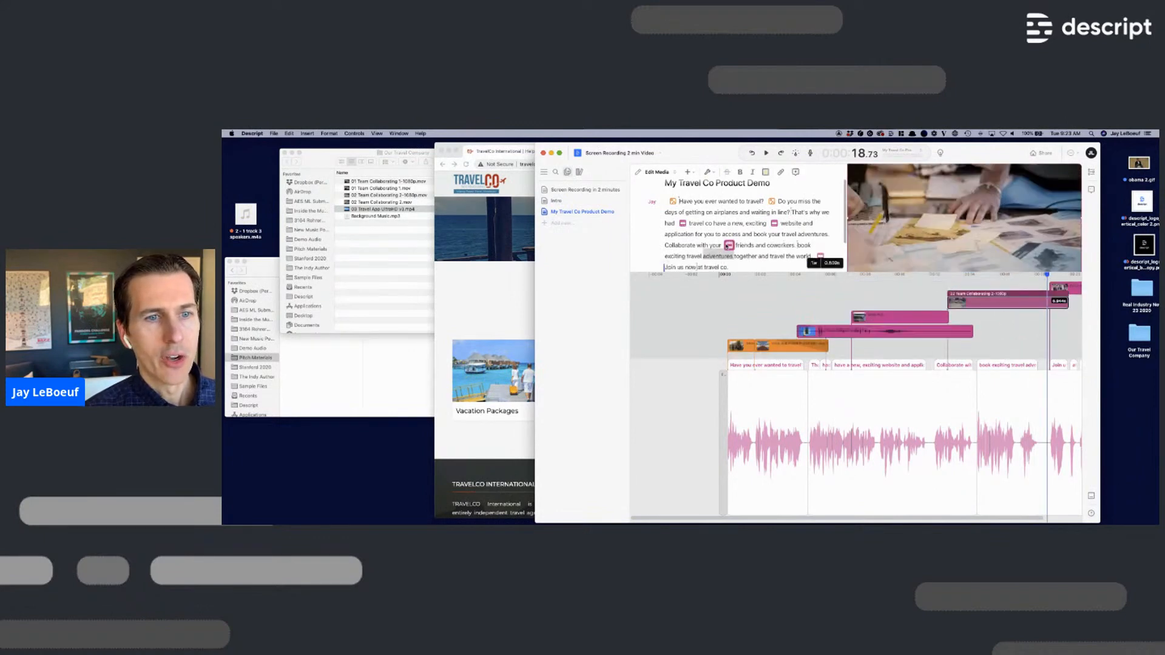
- Play the demo from 'Have' and enlarge the script area by lowering the timeline divider
click(682, 203)
key(space)
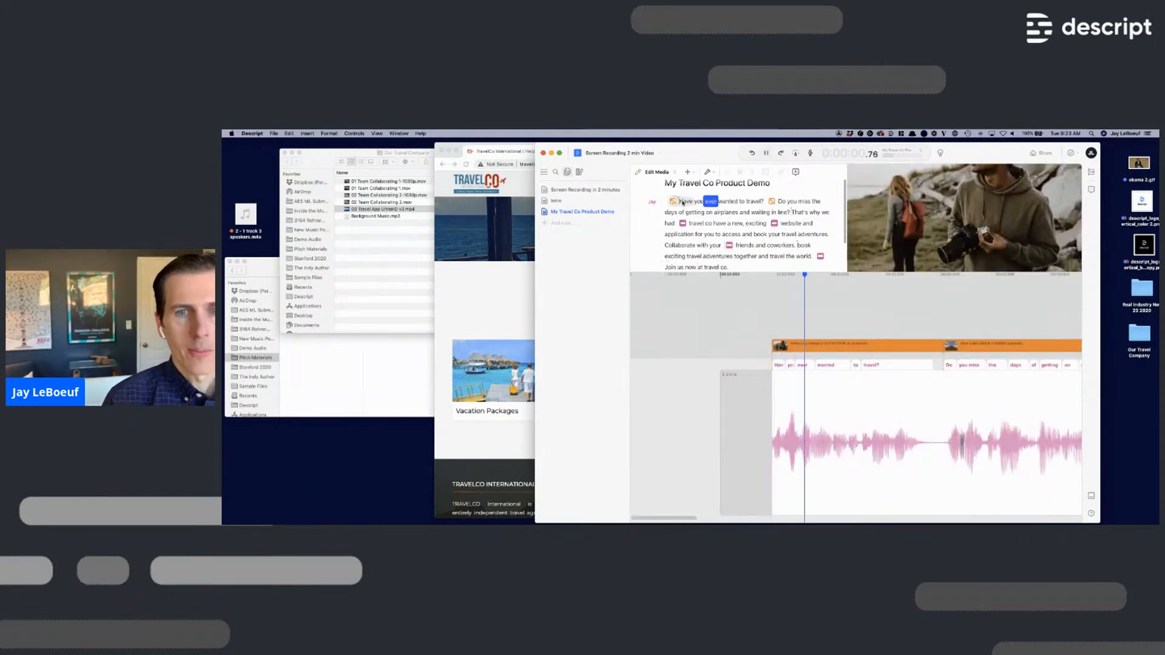
drag(788, 274, 786, 364)
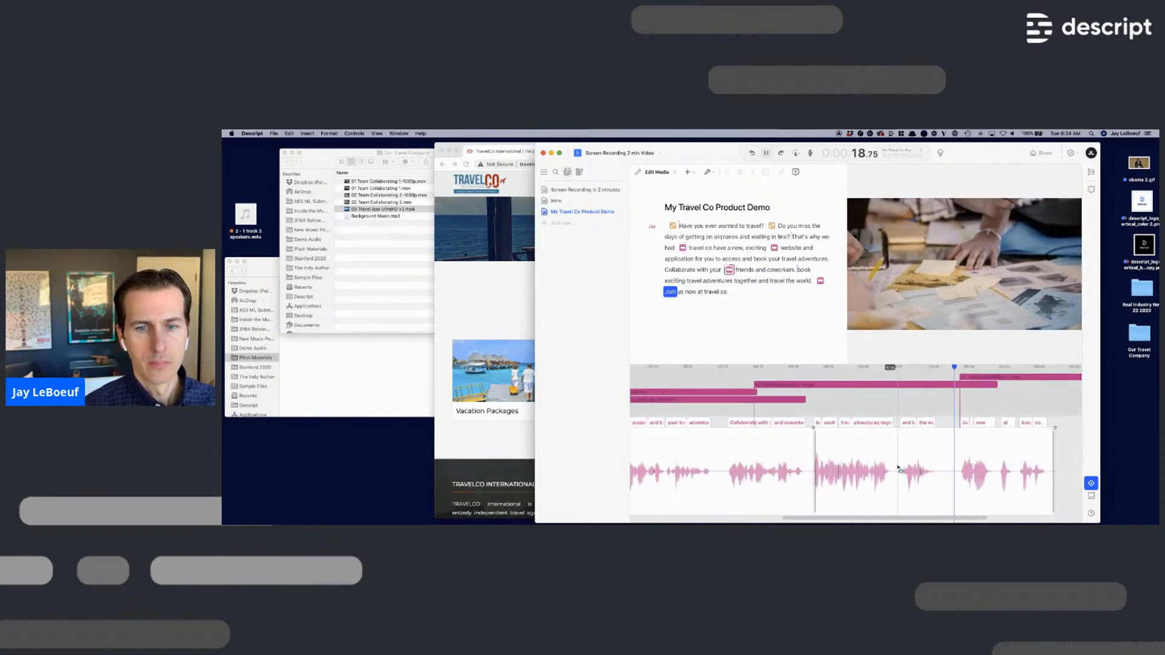
- Move the 01 Team Collaborating 1-1080p clip earlier on the timeline
key(space)
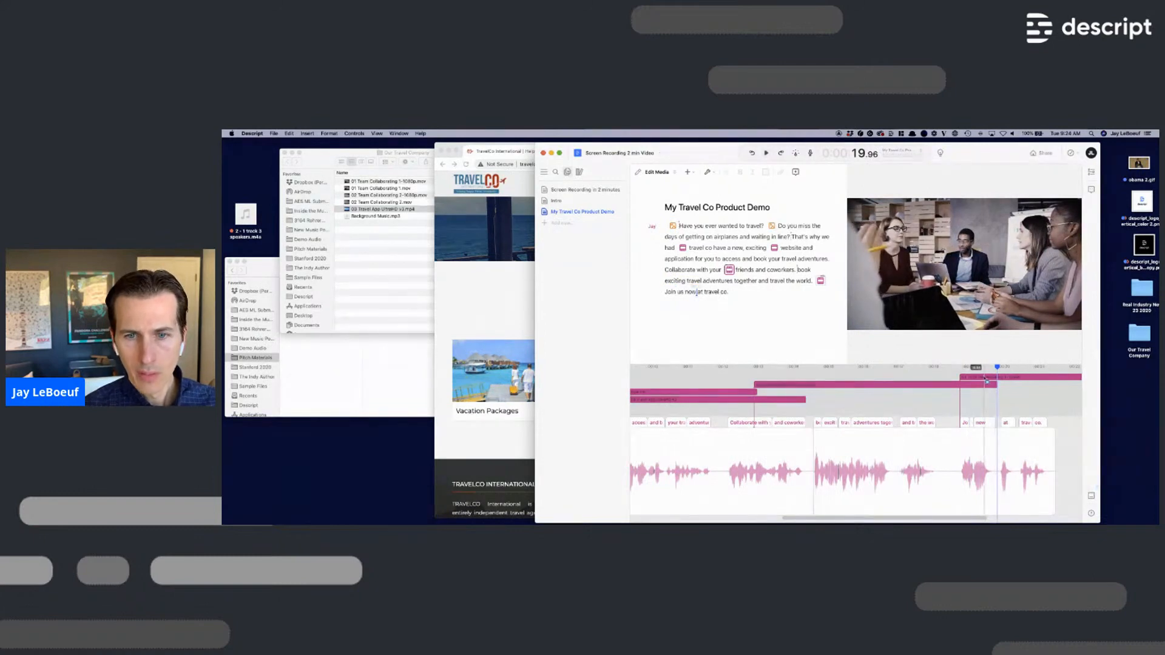
click(985, 378)
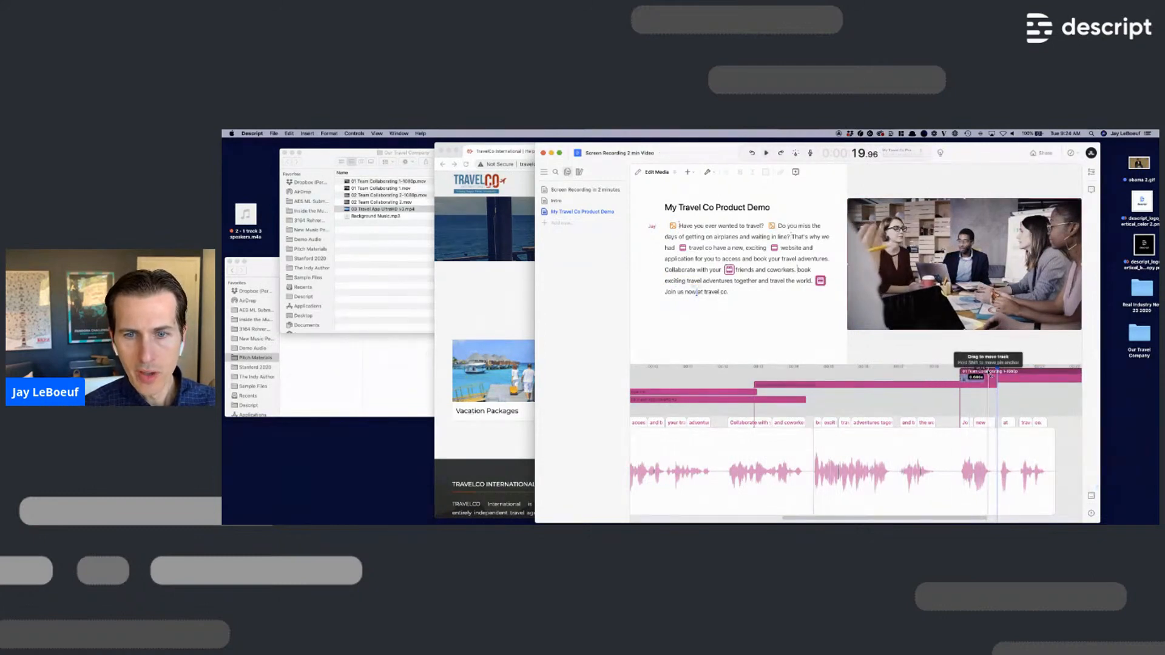
drag(989, 378, 897, 377)
scroll(1006, 387, right, 5)
scroll(878, 387, right, 1)
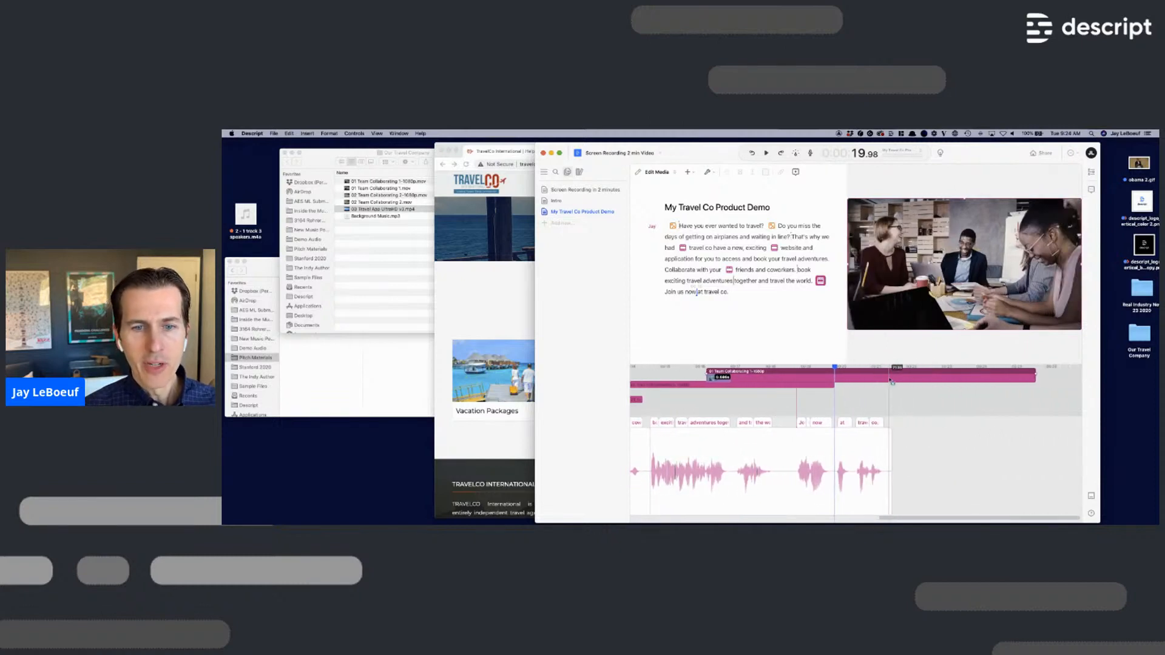
- Split the clip, delete its trailing section, and open the Our Travel Company folder
right_click(892, 378)
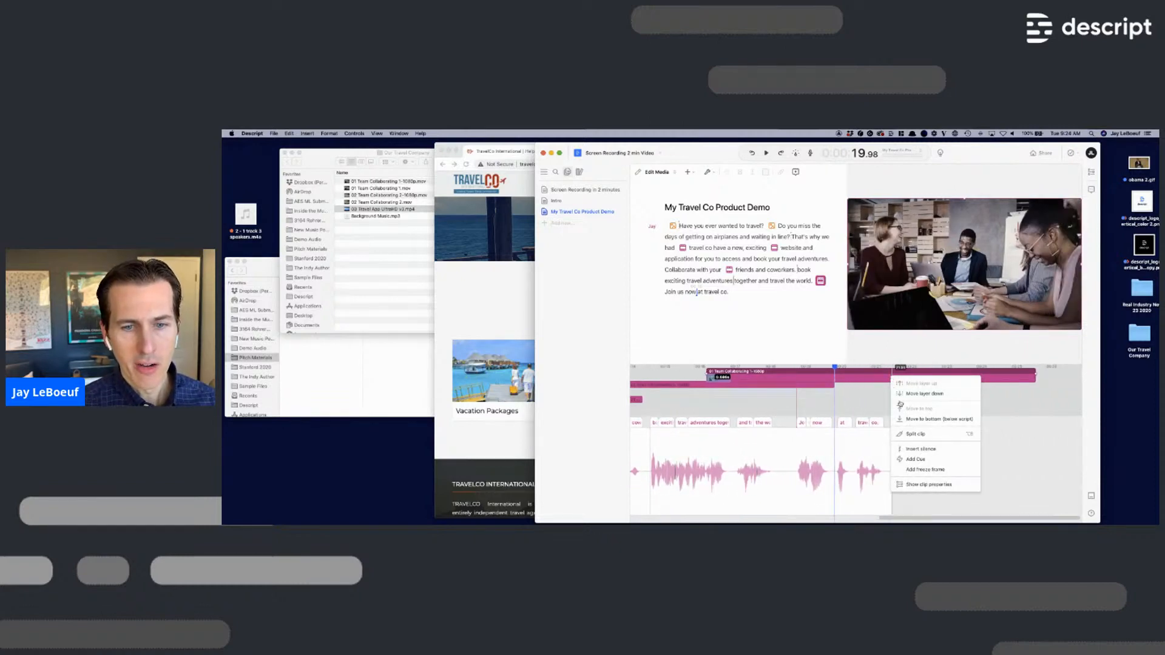
click(932, 438)
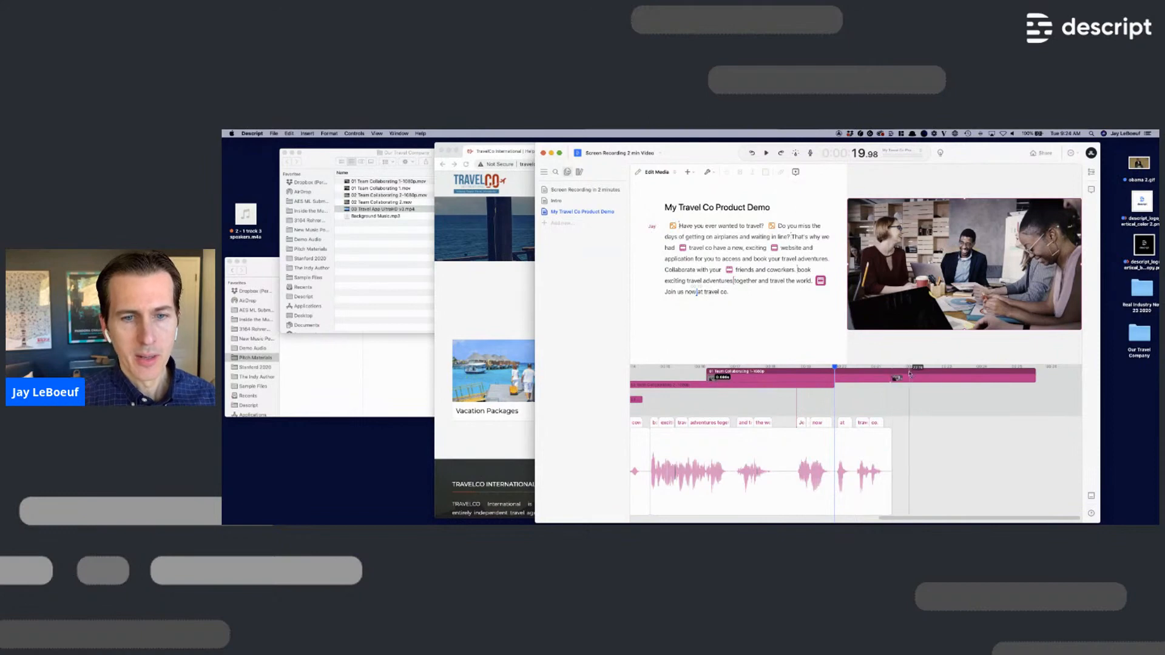
click(935, 381)
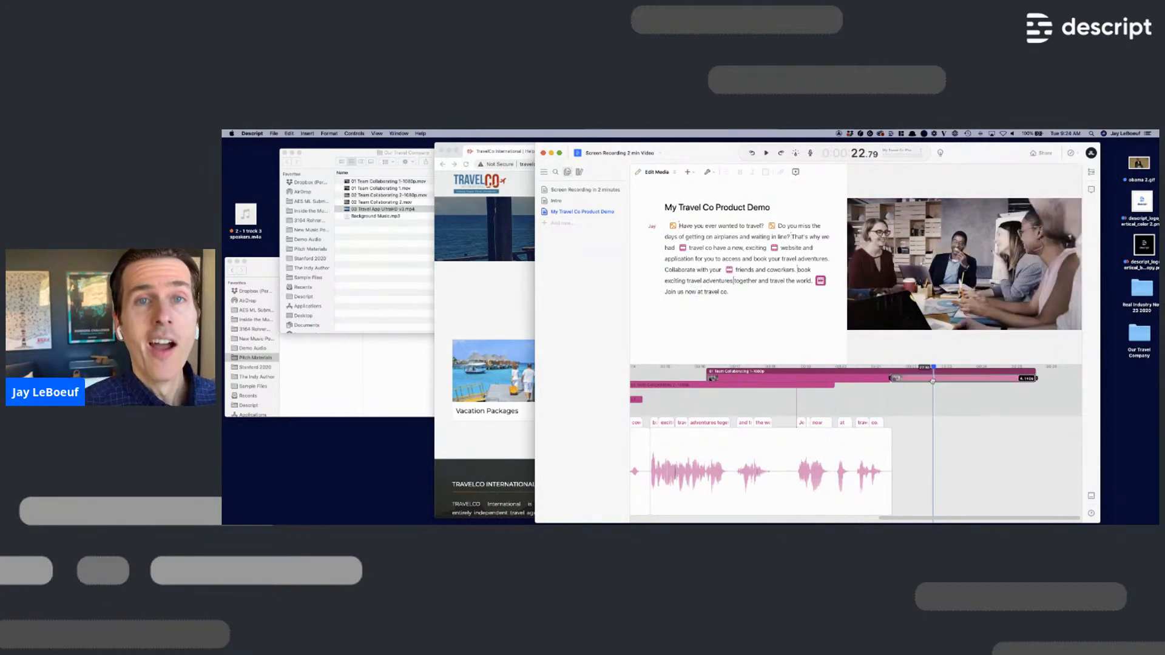
key(BackSpace)
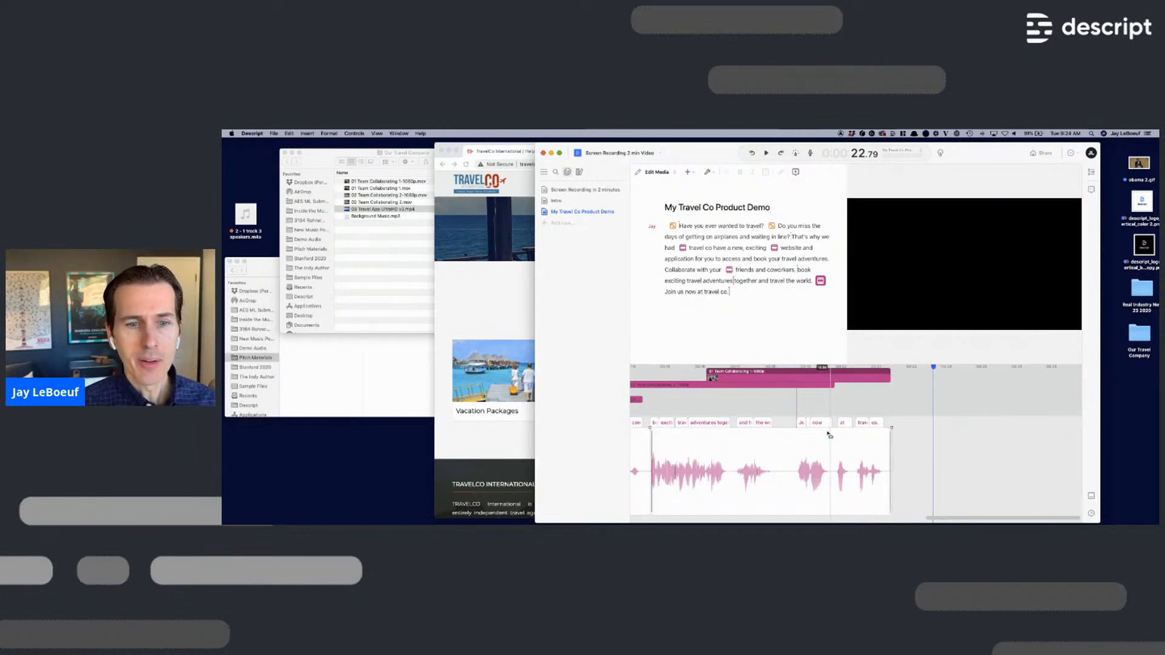
scroll(819, 437, left, 10)
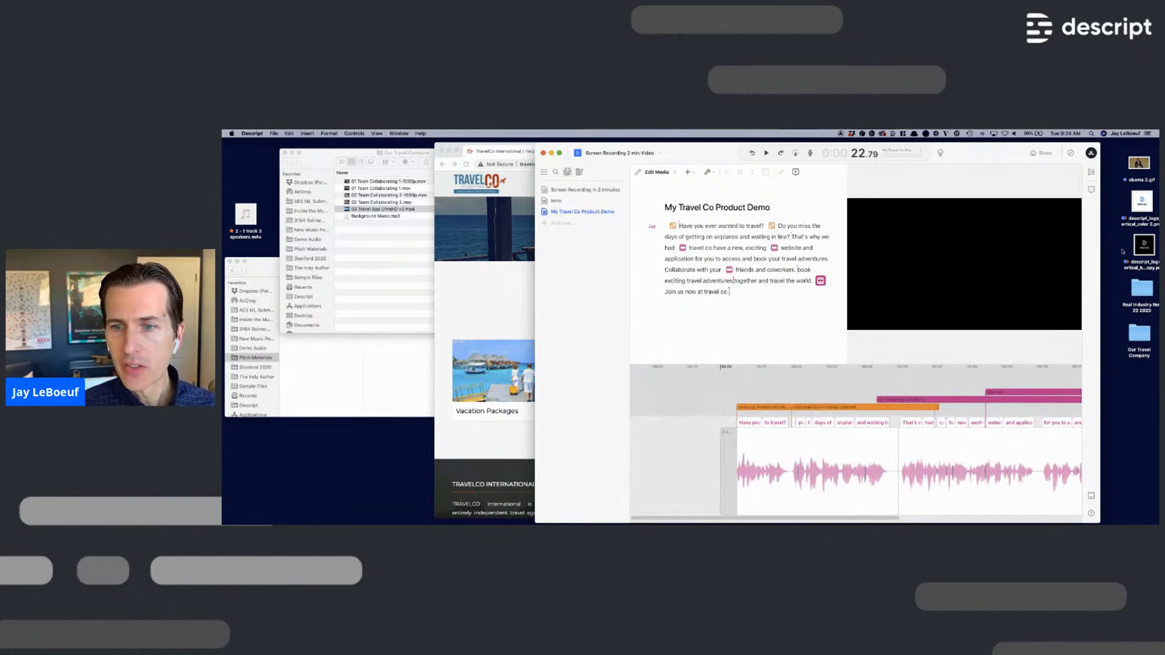
double_click(1140, 335)
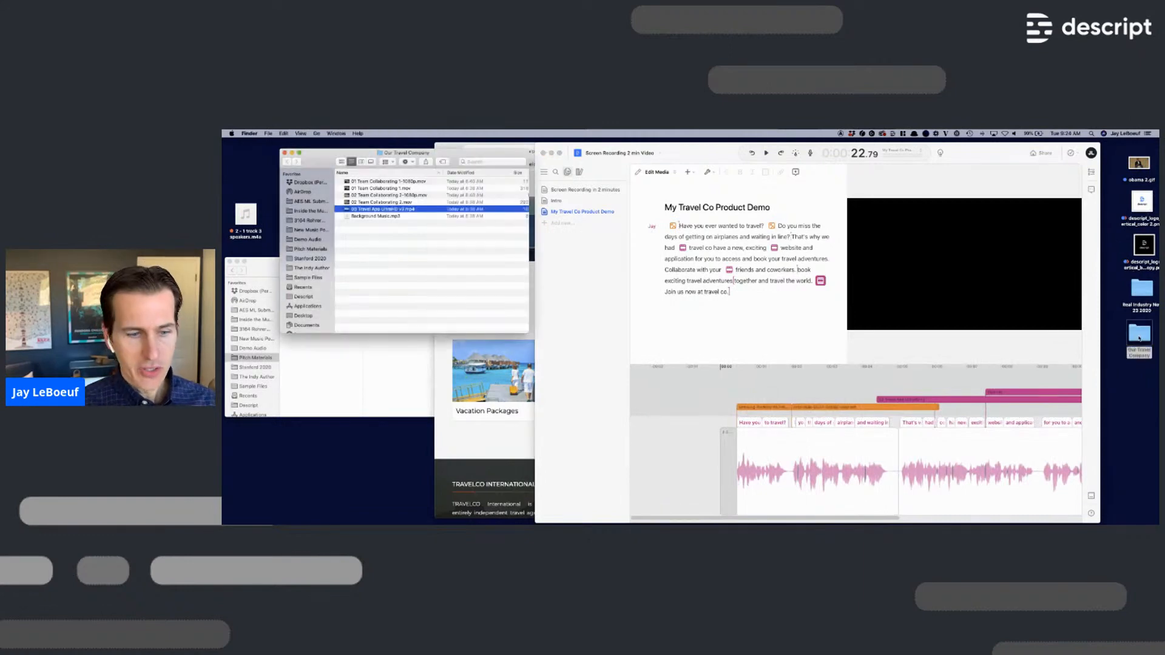
- Drag Background Music.mp3 from the Our Travel Company folder into the Descript script
click(384, 216)
drag(463, 239, 667, 228)
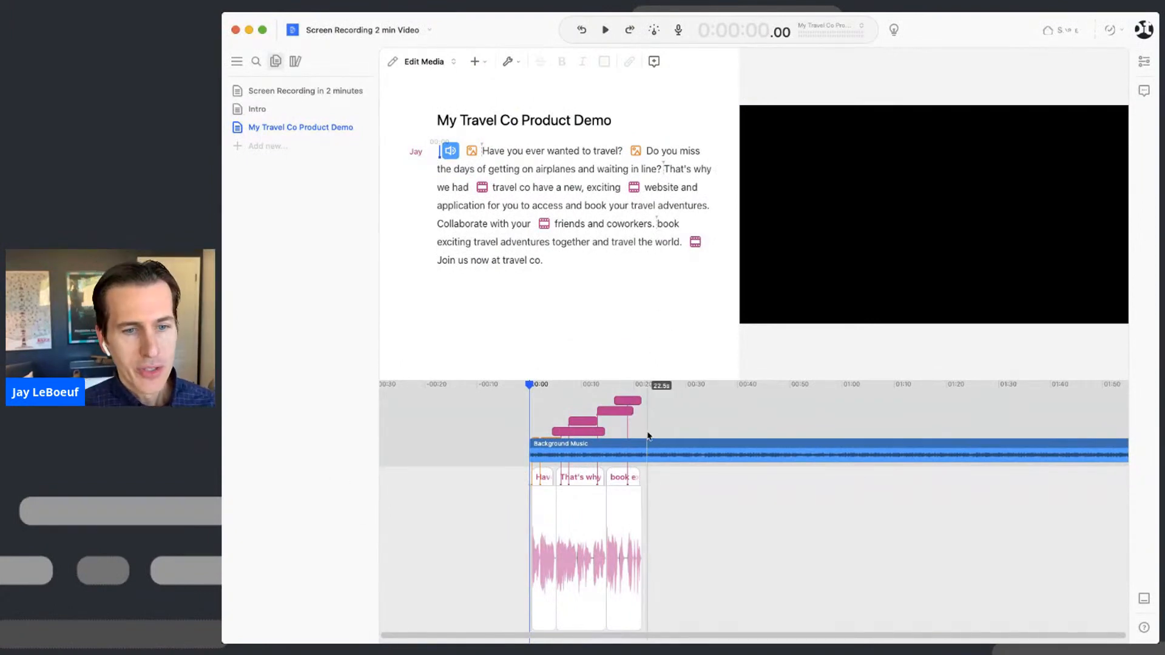
- Split the background music at 21.6 seconds and delete the part after it
scroll(647, 454, right, 1)
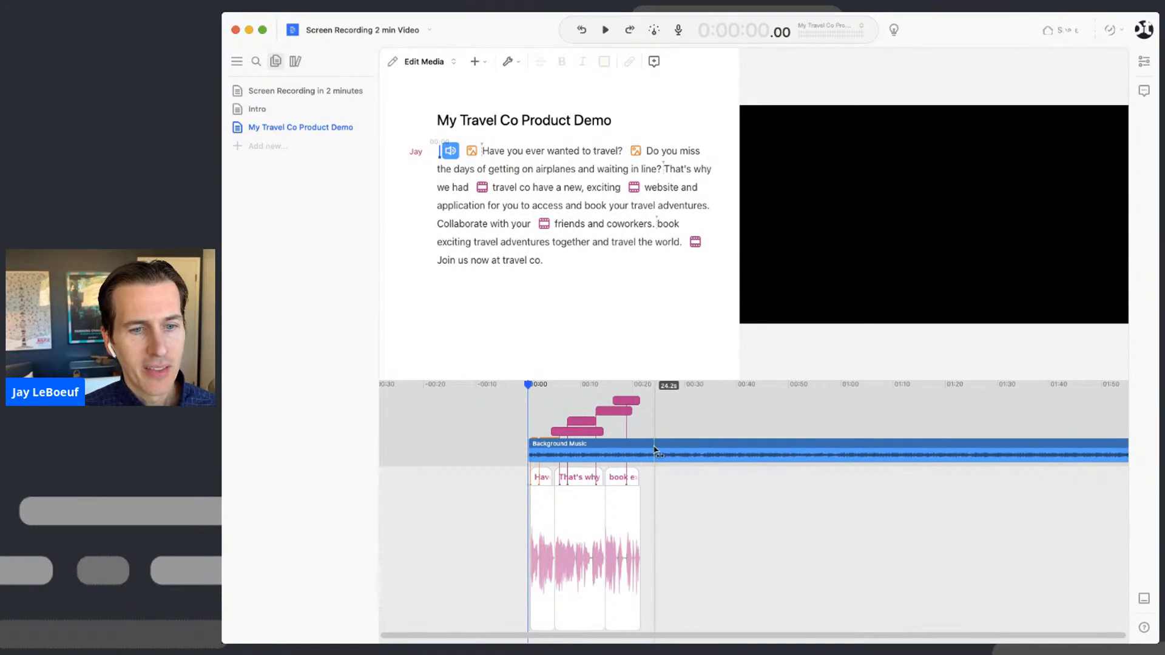
right_click(640, 454)
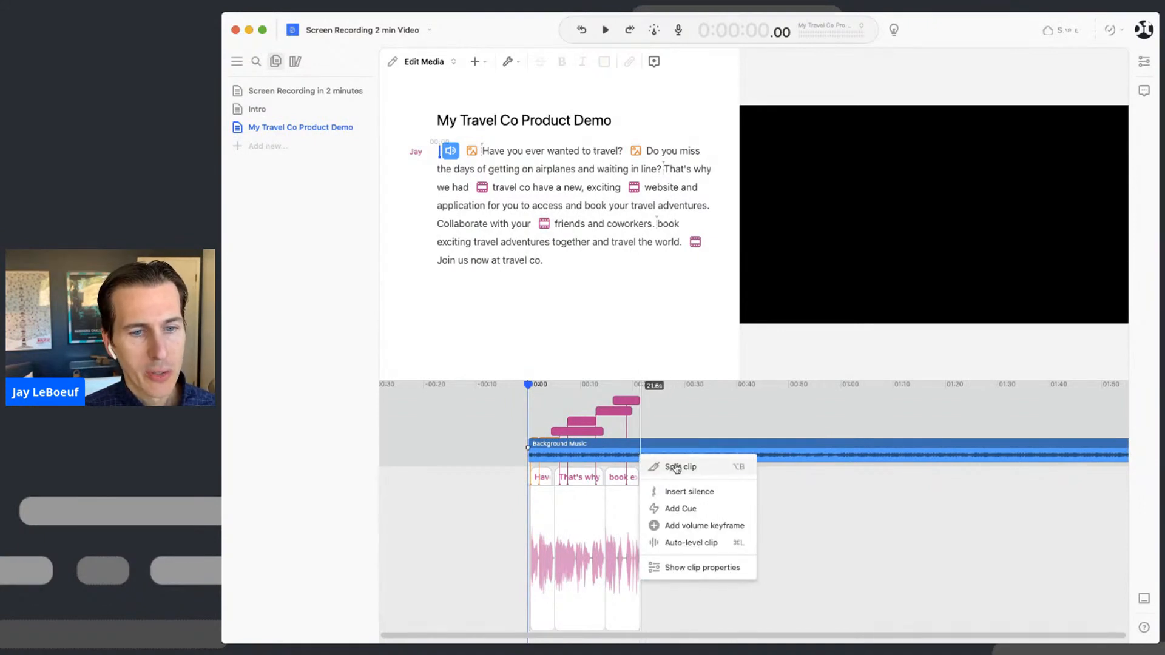
click(676, 467)
click(680, 455)
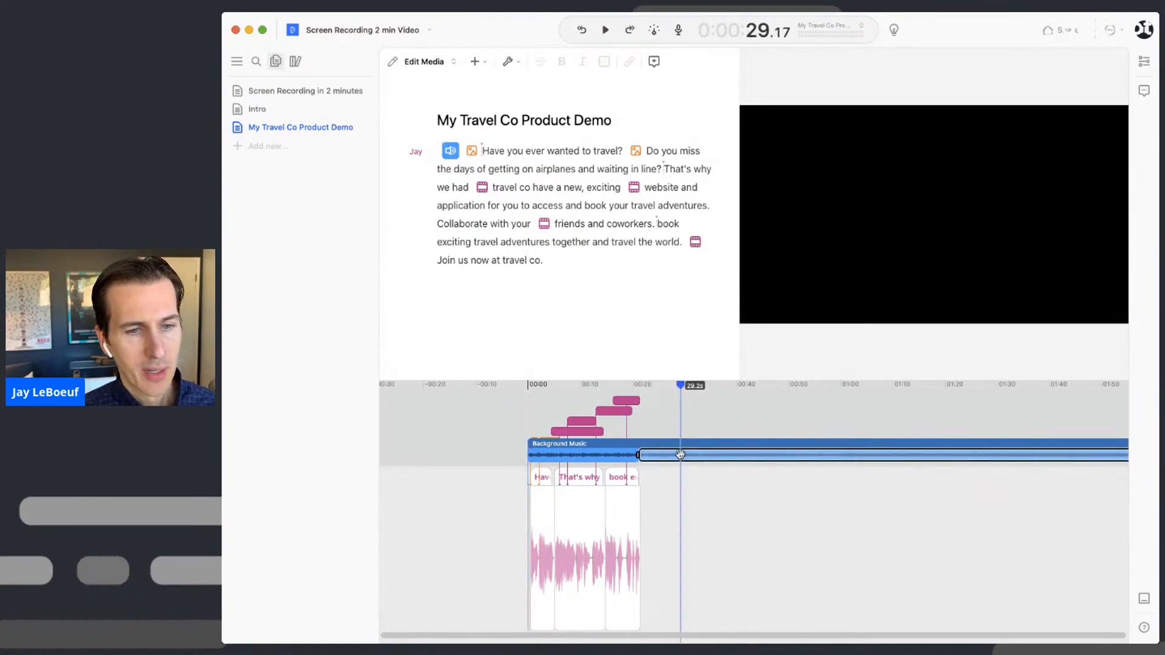
key(Delete)
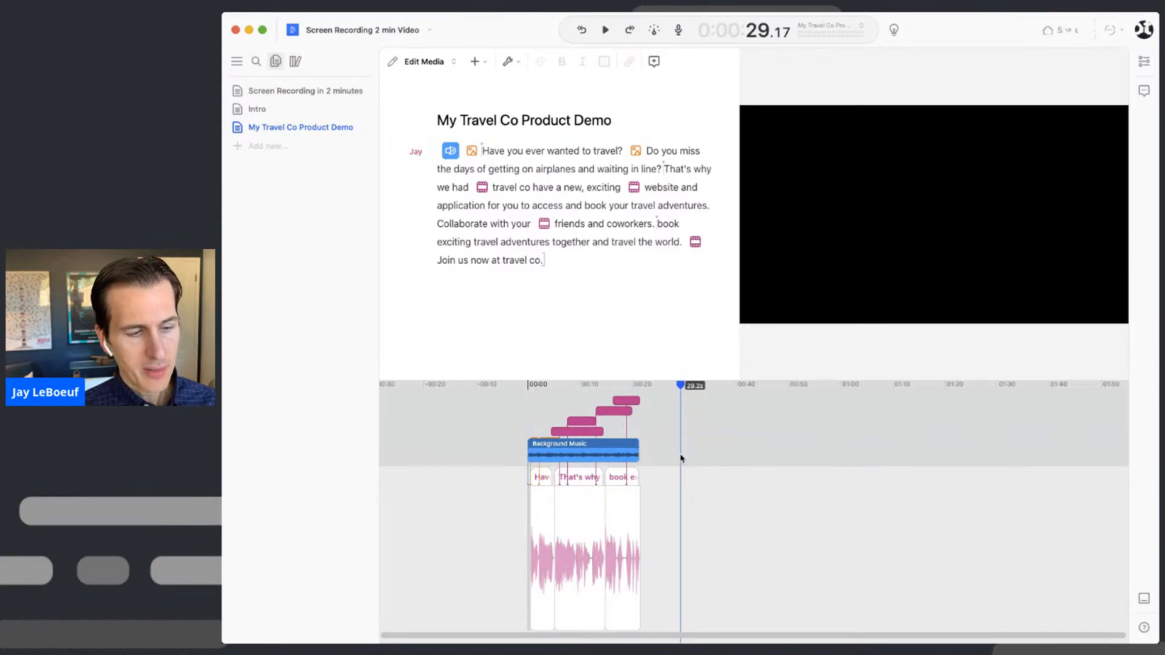
- Preview the video from 00:00 and select the Background Music clip
scroll(617, 445, up, 10)
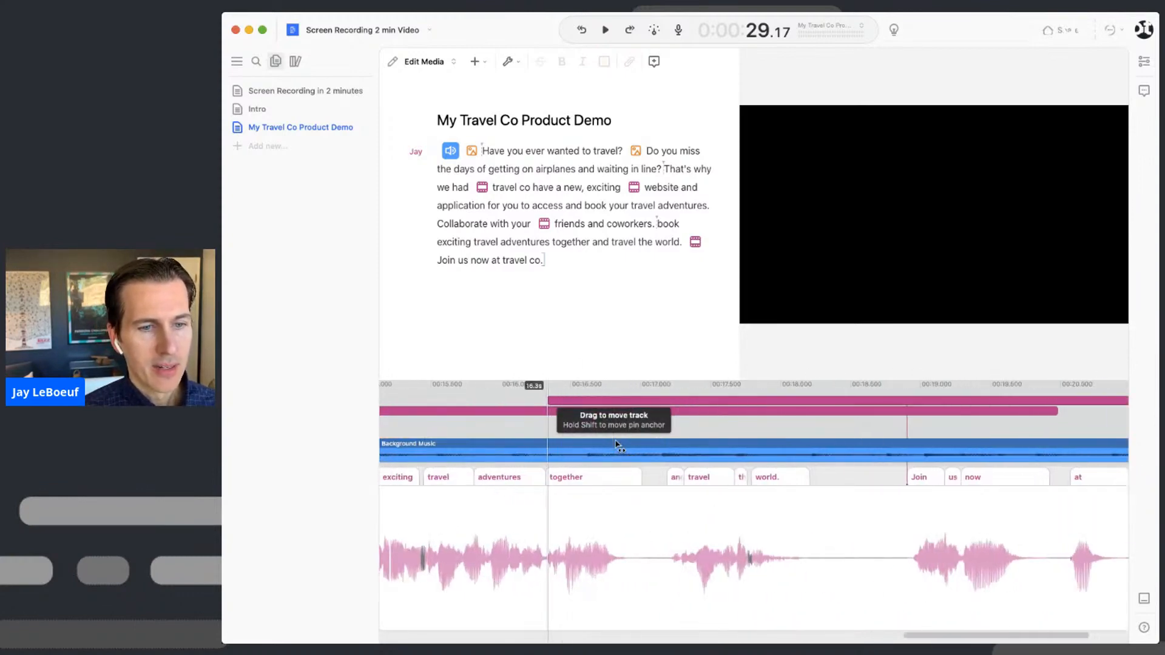
scroll(617, 445, left, 15)
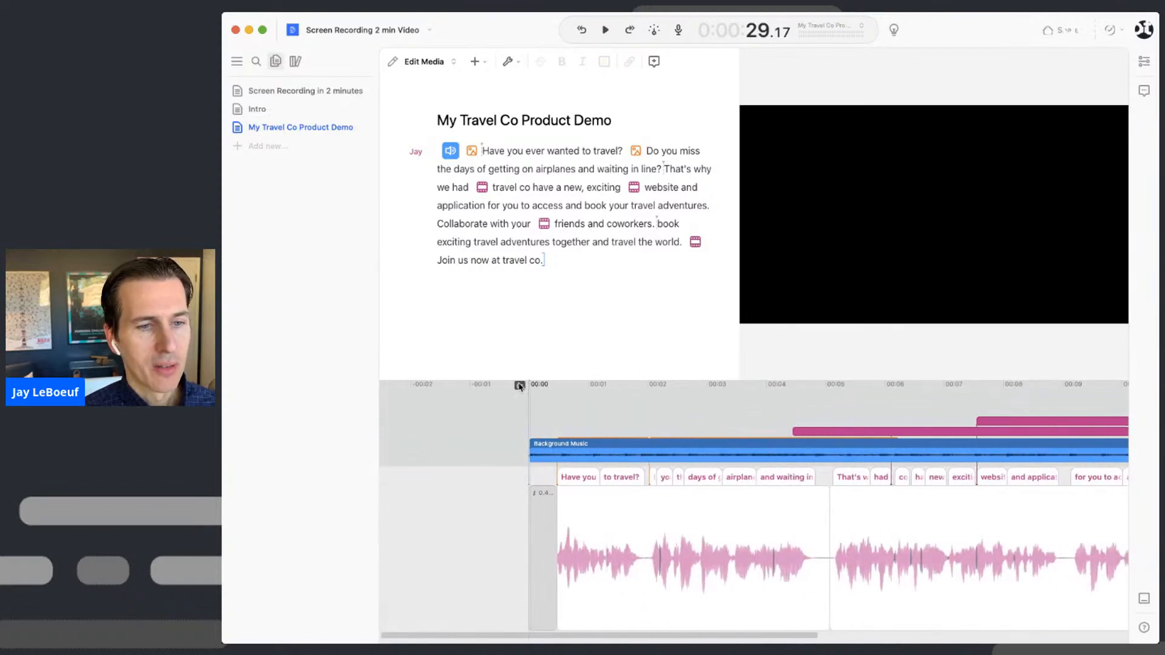
click(520, 387)
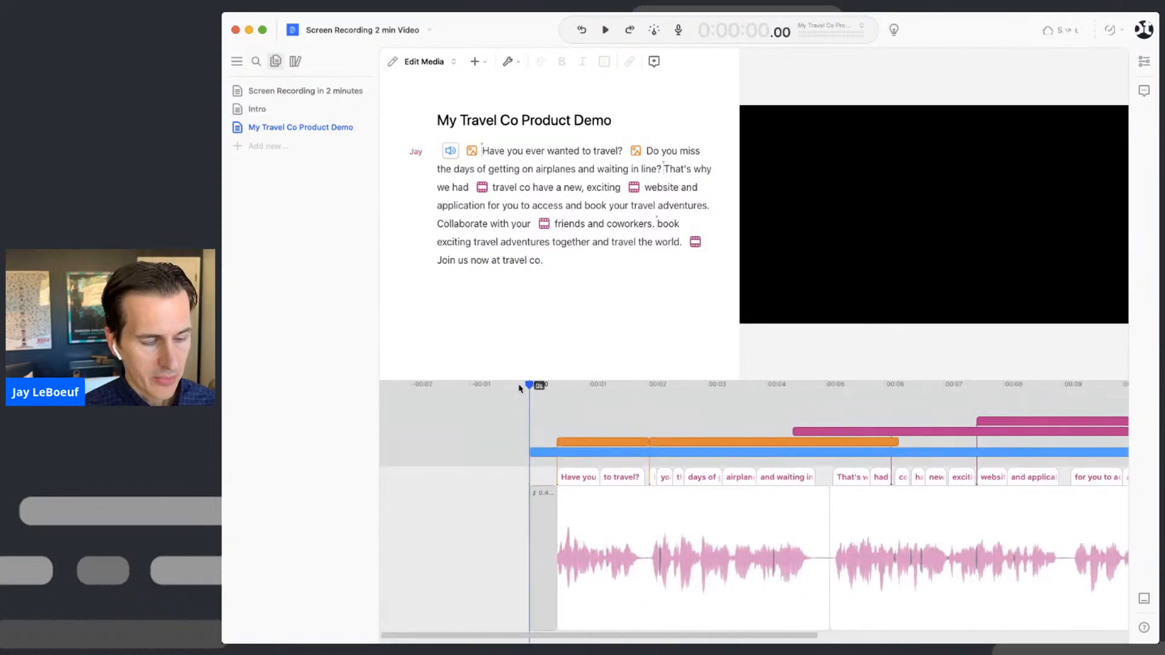
key(space)
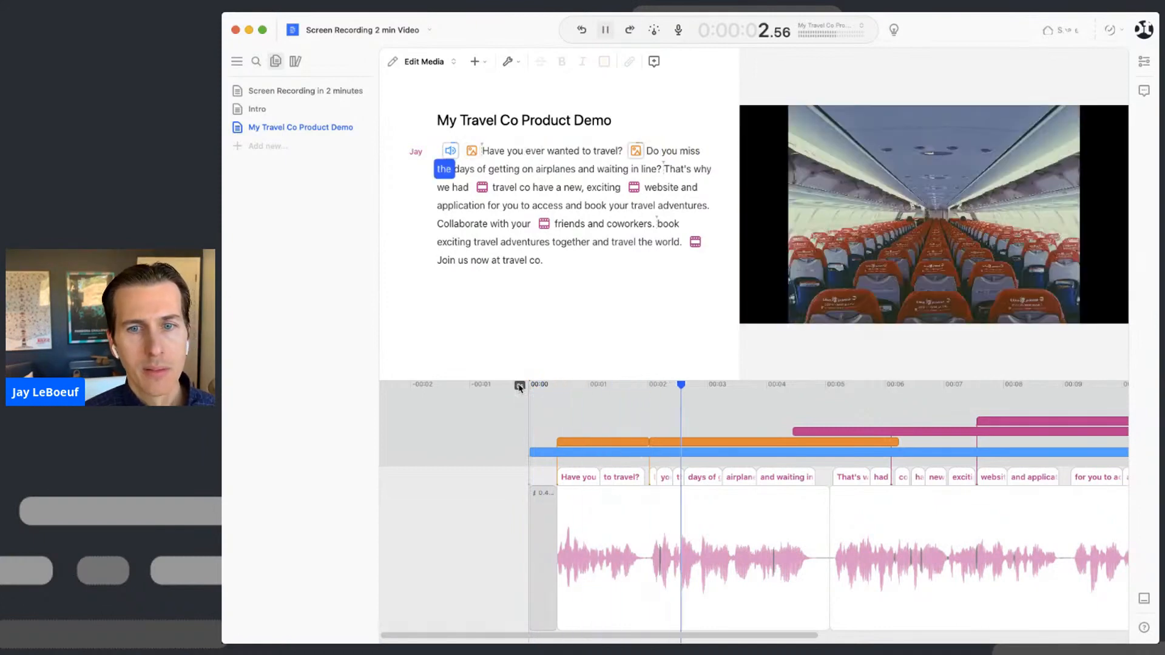
key(space)
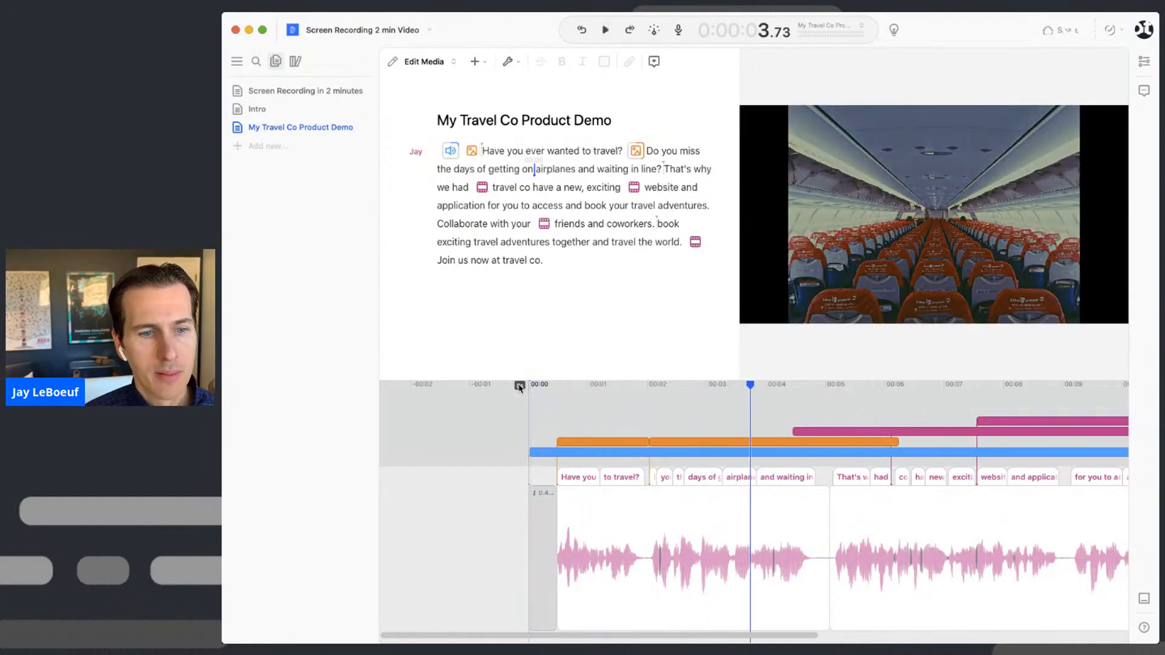
click(547, 452)
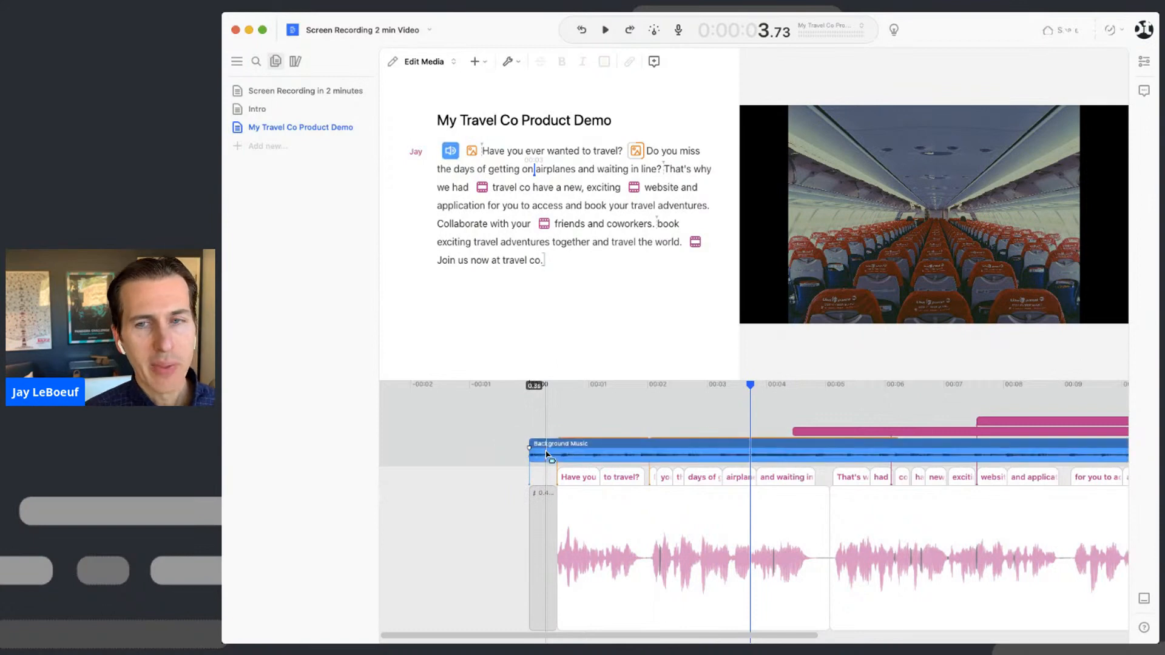
- Lower the Background Music clip volume to -17.5 dB
click(1147, 66)
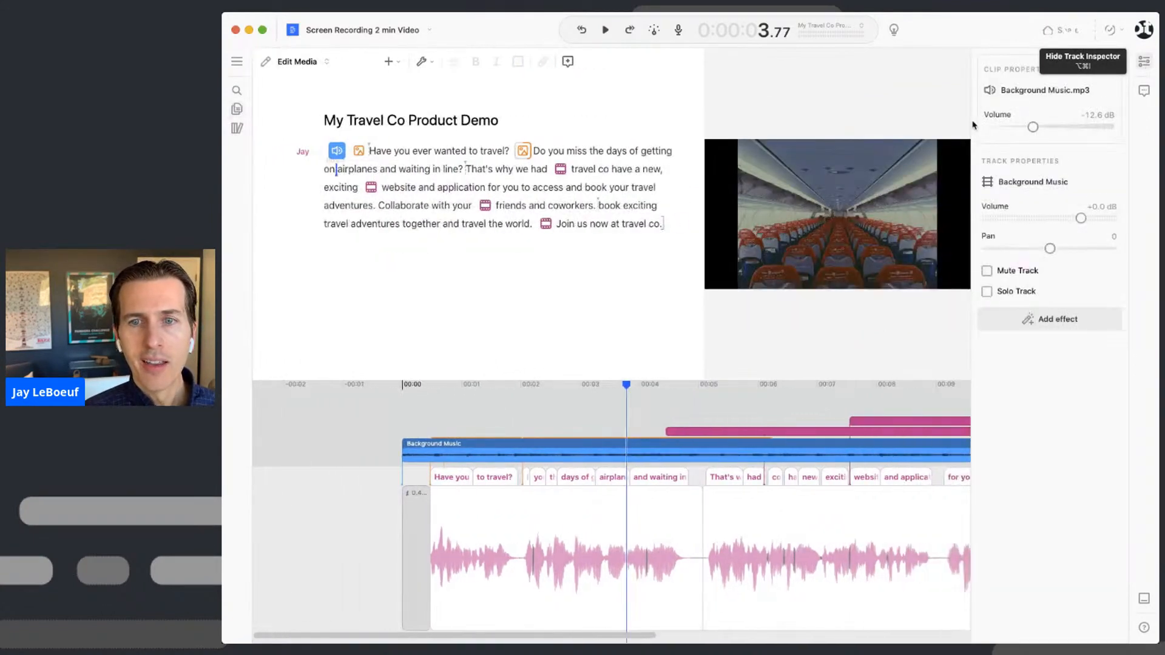
drag(1033, 127, 1022, 129)
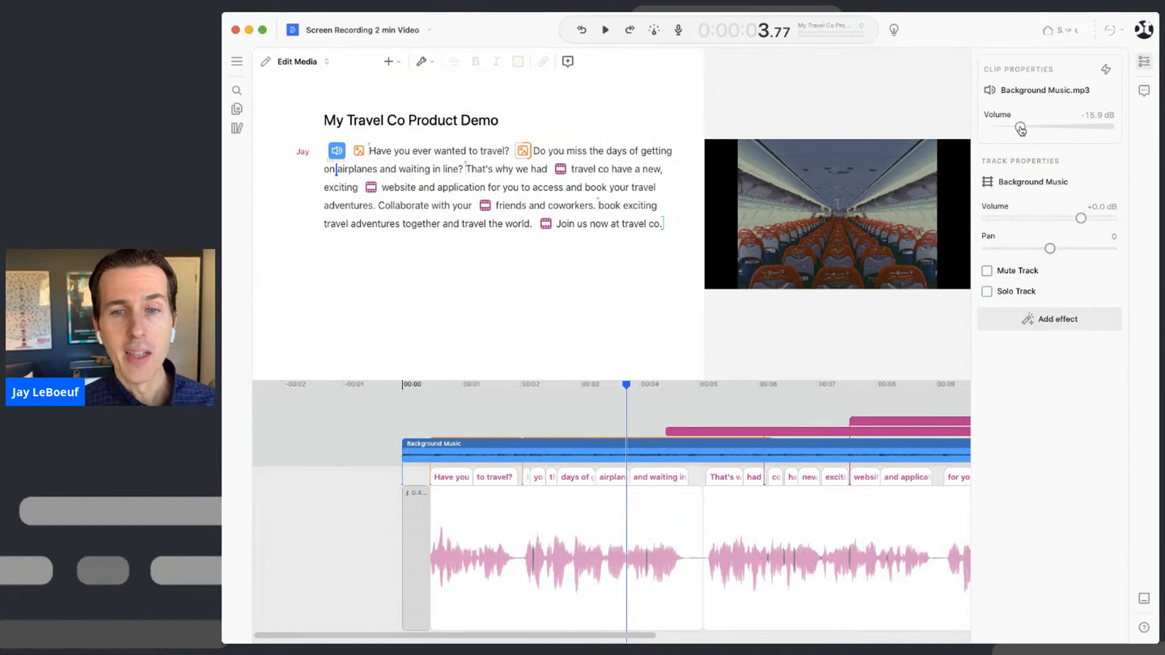
drag(1022, 130, 1014, 128)
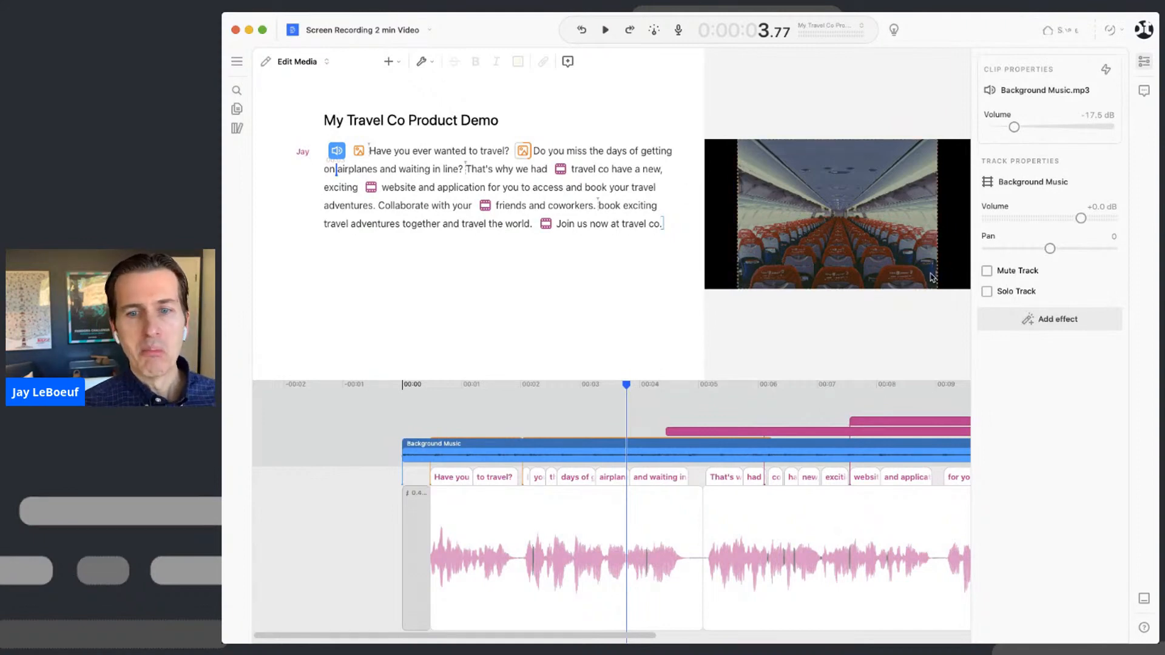
- Play from the start and turn the Background Music track volume down to -7.9 dB
click(406, 387)
key(space)
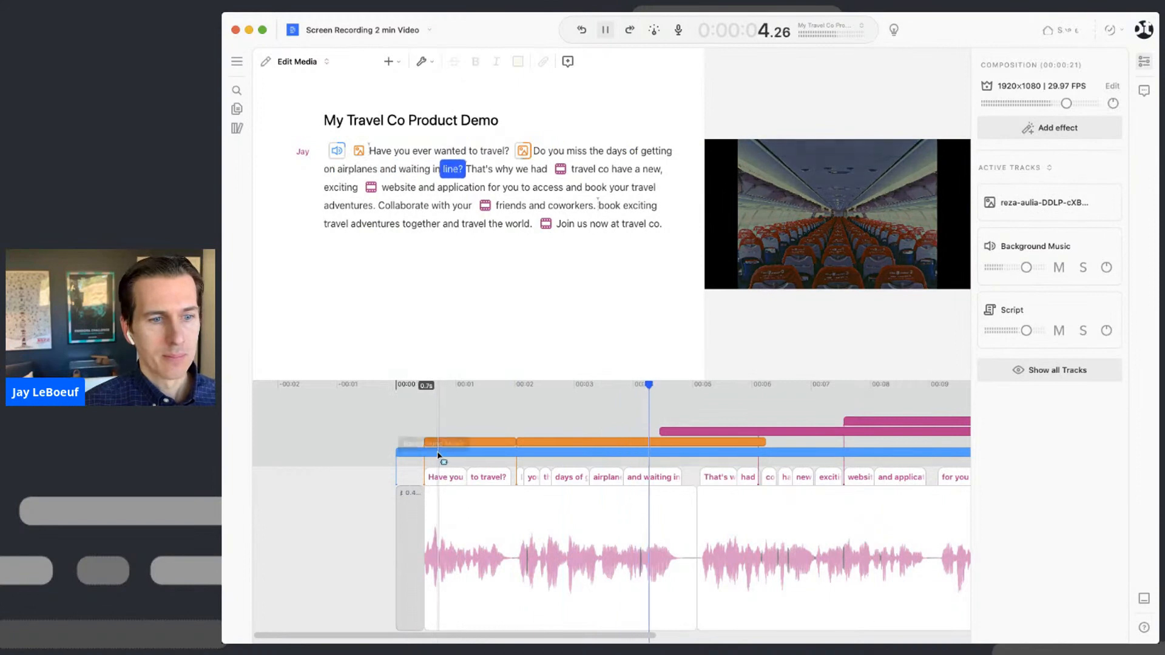
click(490, 454)
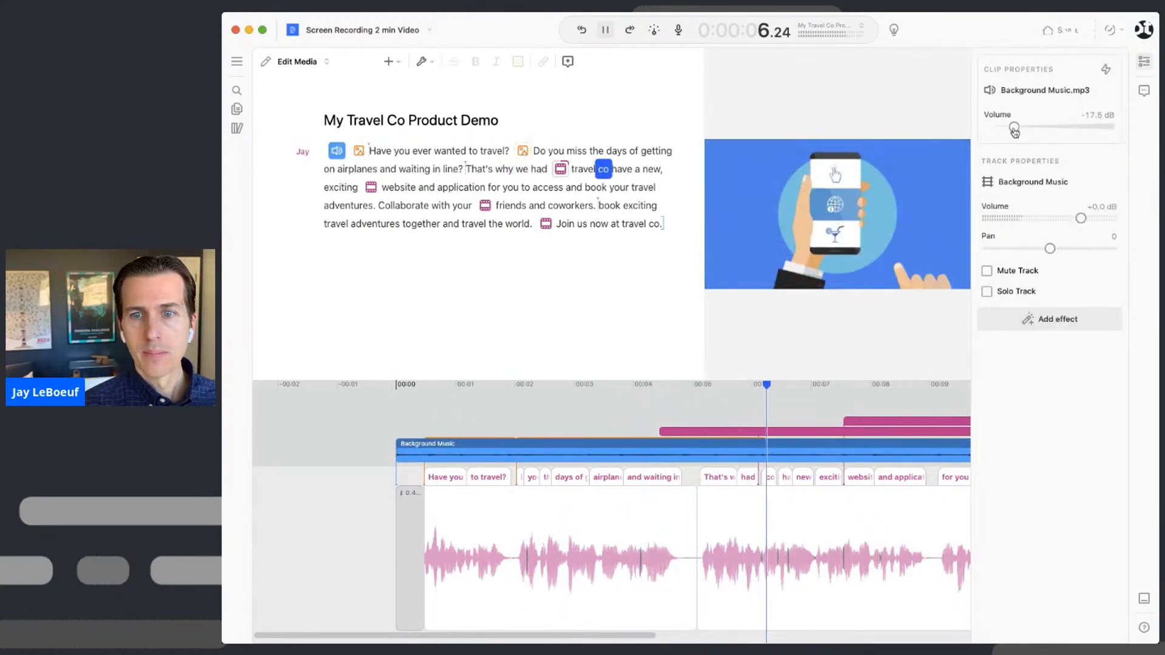
drag(1081, 218, 1051, 221)
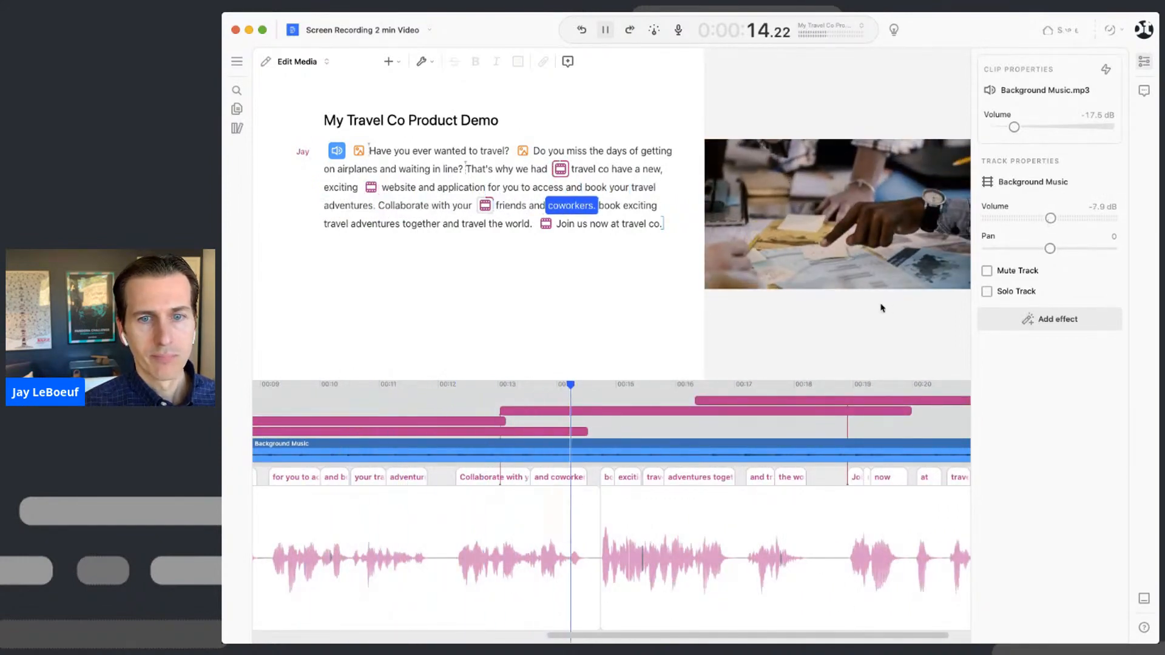
key(space)
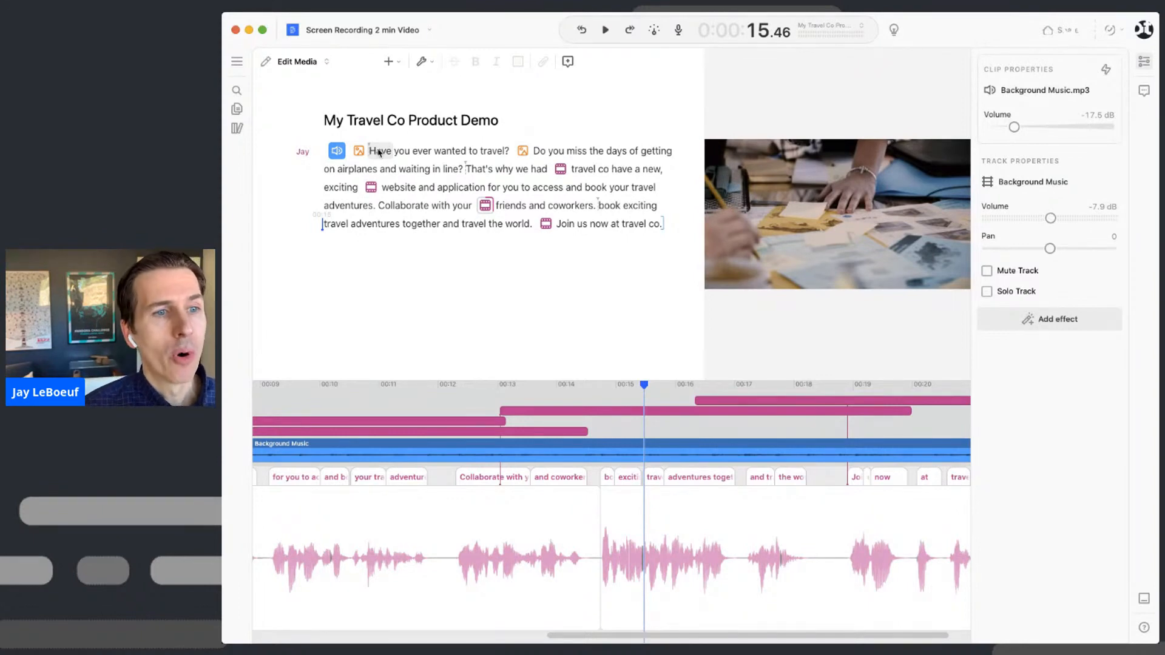
click(380, 152)
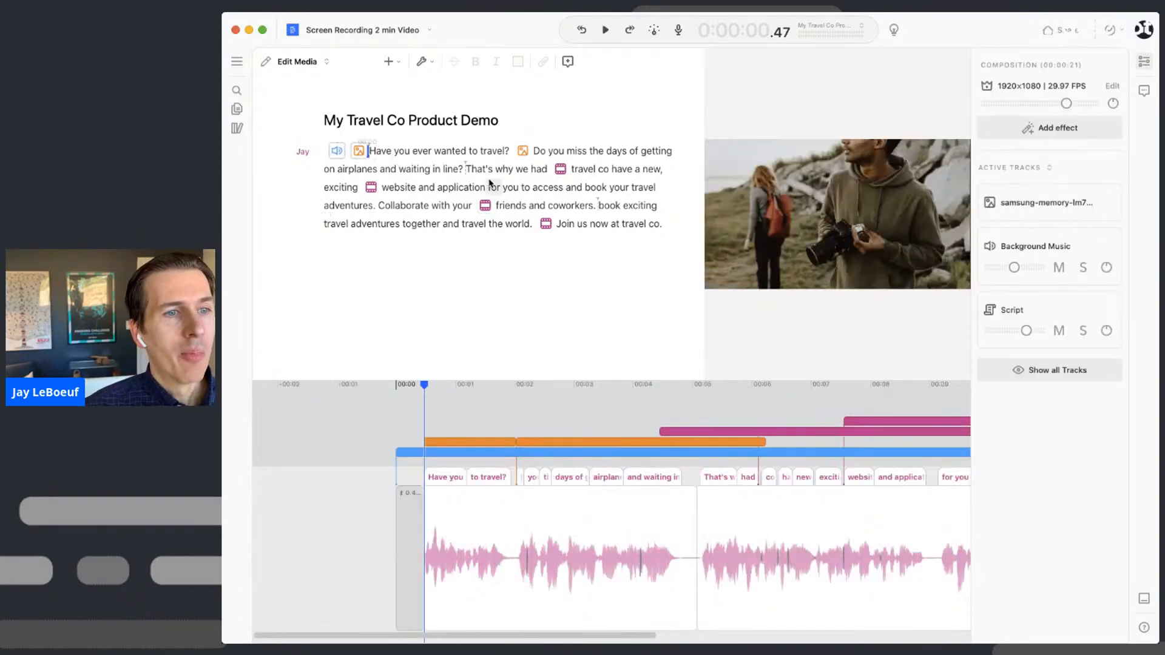
click(663, 224)
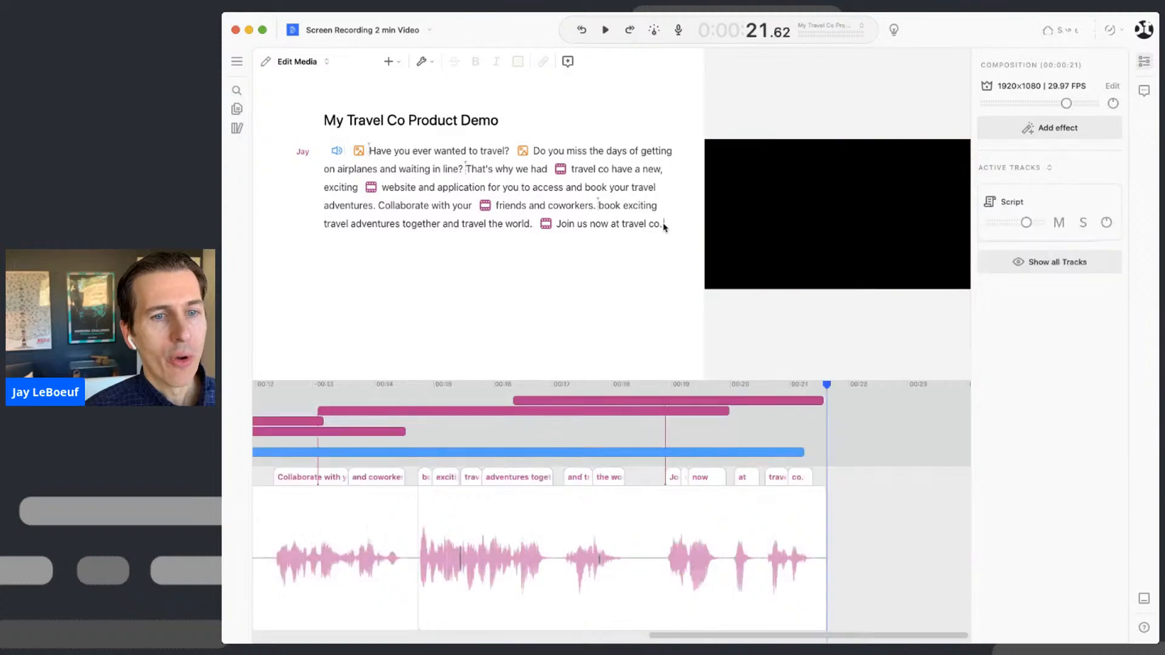
click(590, 172)
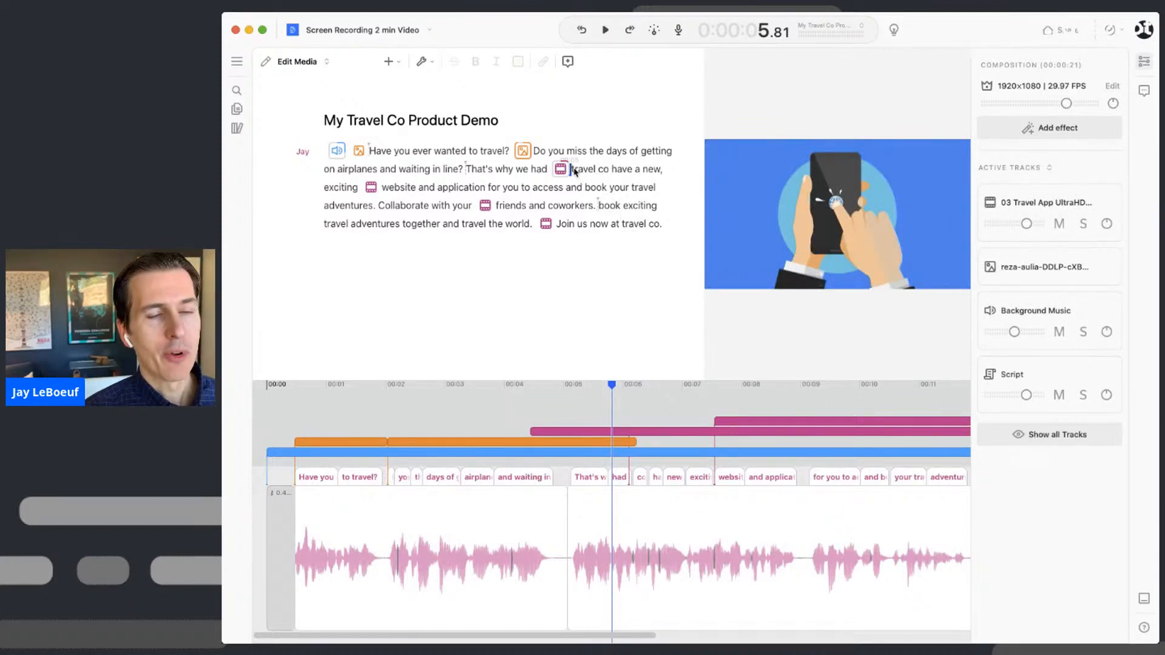
- Switch to Correct Text mode and change the first 'travel co' to 'TravelCo'
click(295, 62)
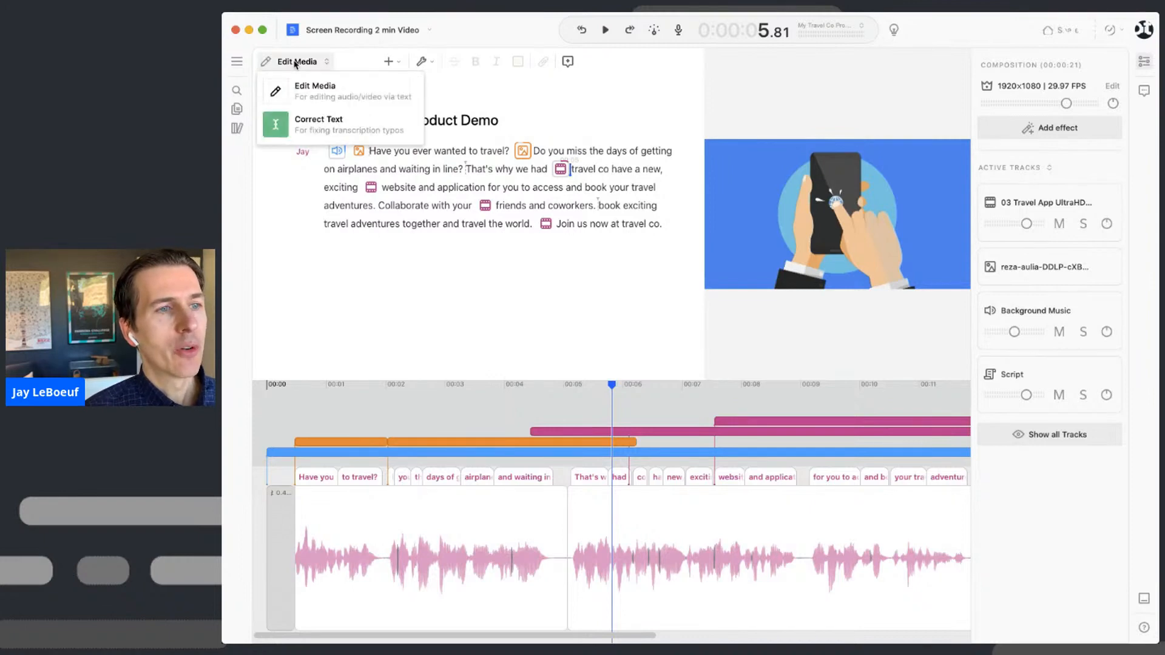
click(319, 124)
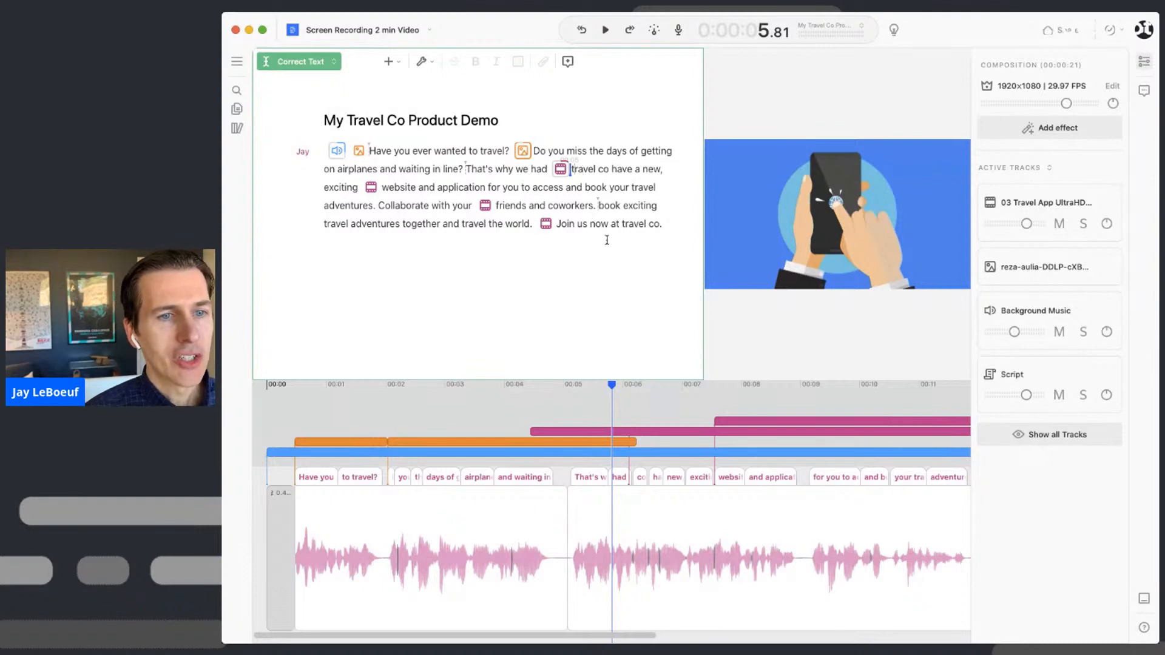
key(BackSpace)
text(T)
key(shift+Right)
key(shift+Right)
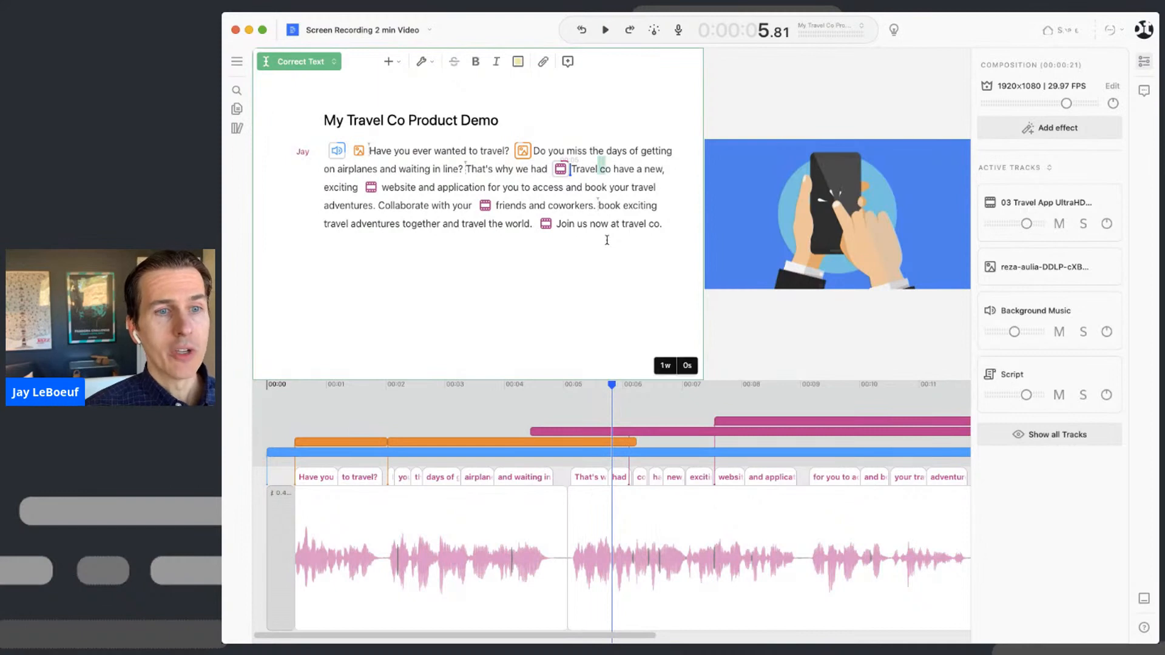
text(C)
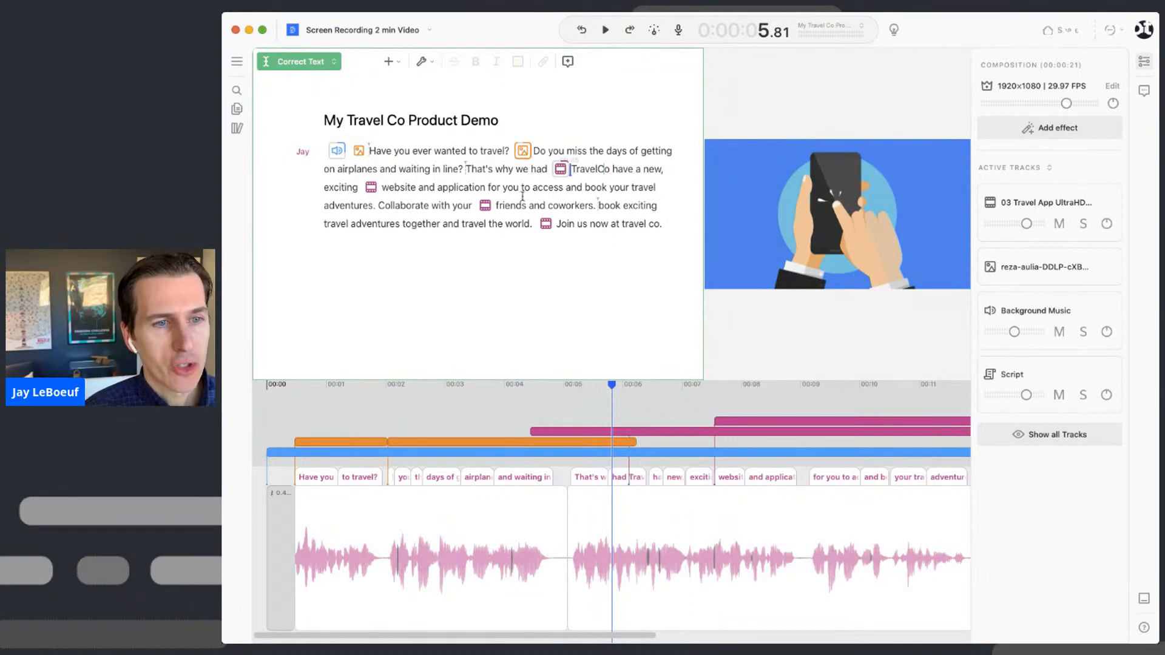
- Change the closing line's 'travel co.' to 'TravelCo!'
click(620, 224)
key(alt+c)
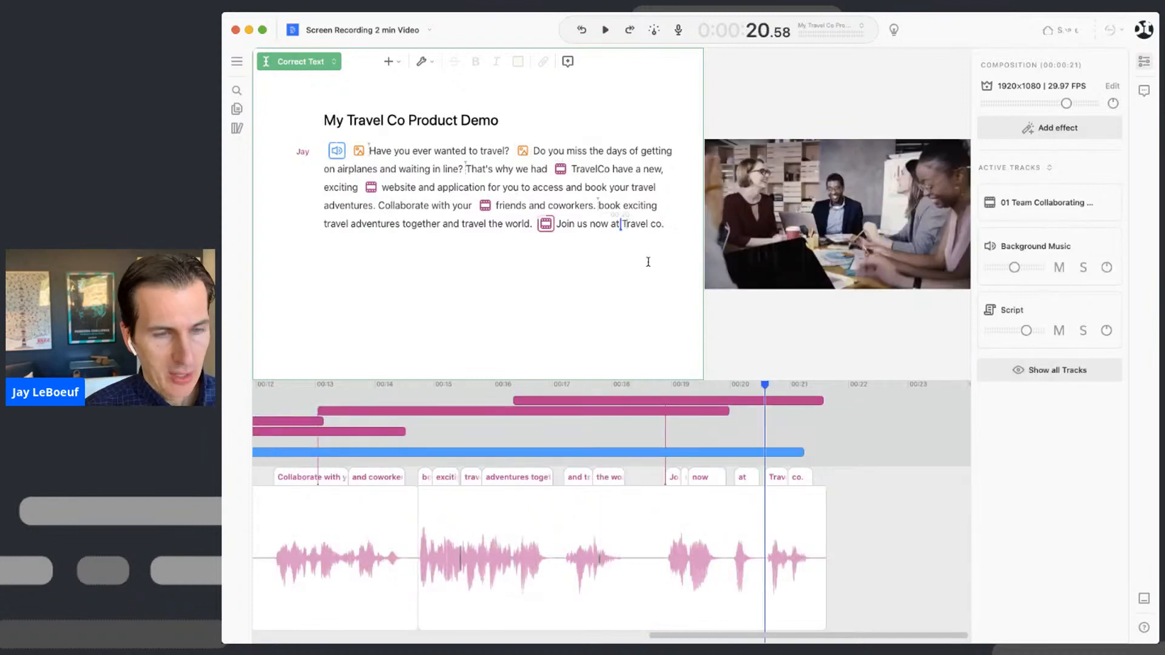
key(BackSpace)
key(shift+Right)
text(C)
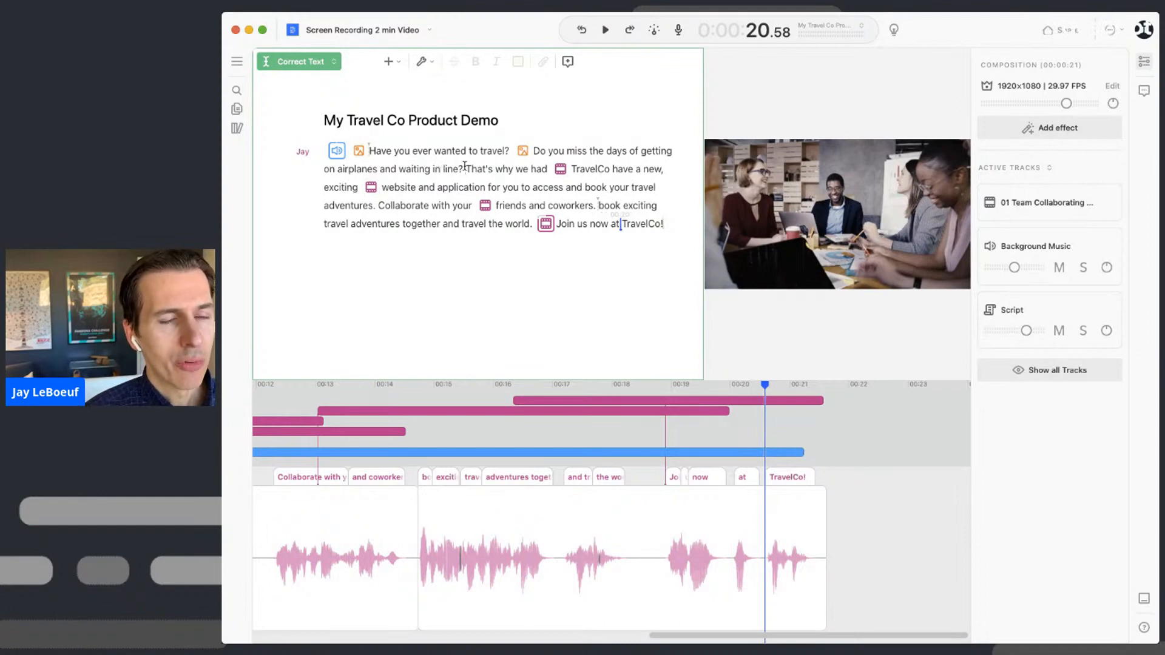
click(370, 150)
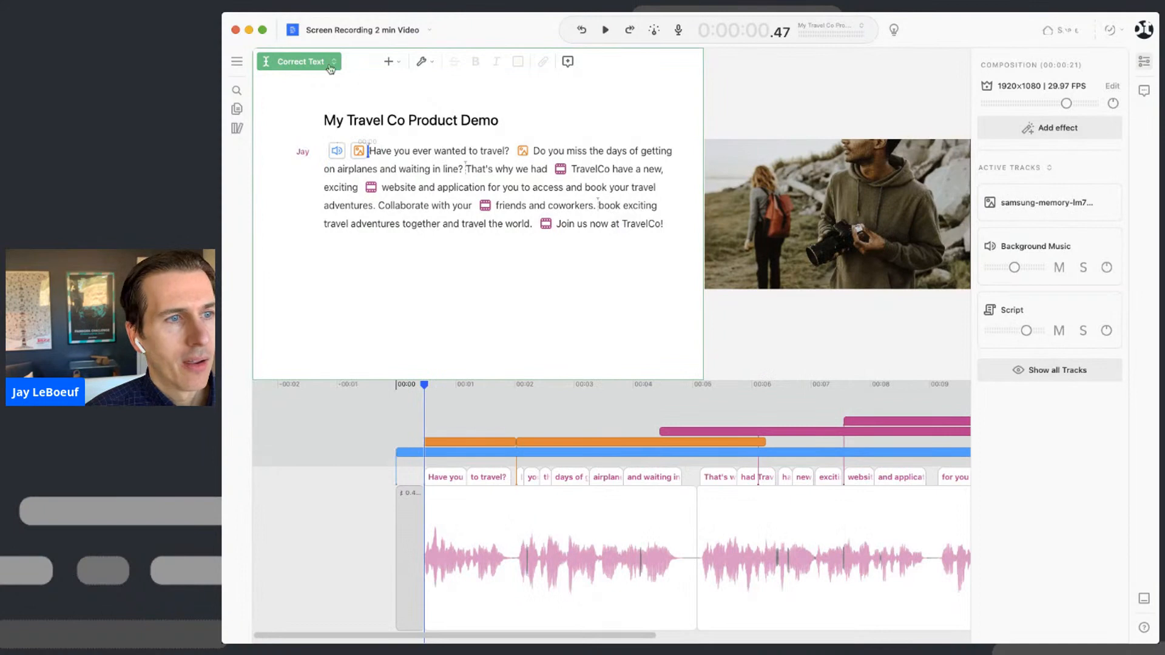
click(301, 62)
- Switch back to Edit Media mode and select all of the 'TravelCo' demo script text
click(300, 89)
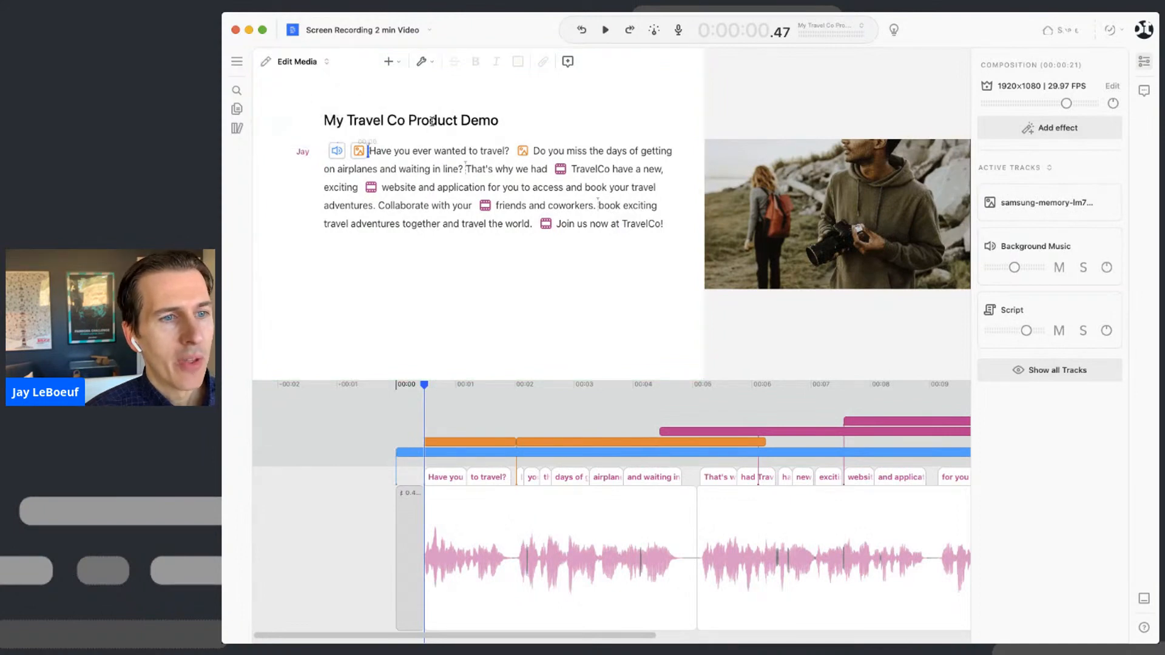
click(400, 157)
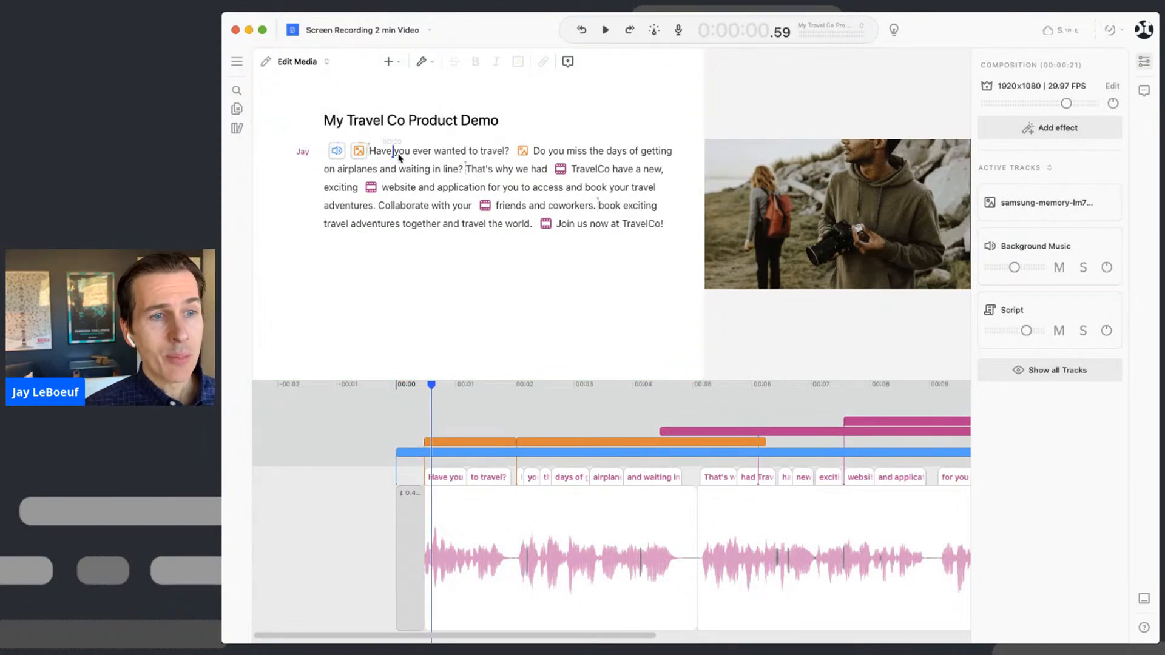
click(399, 166)
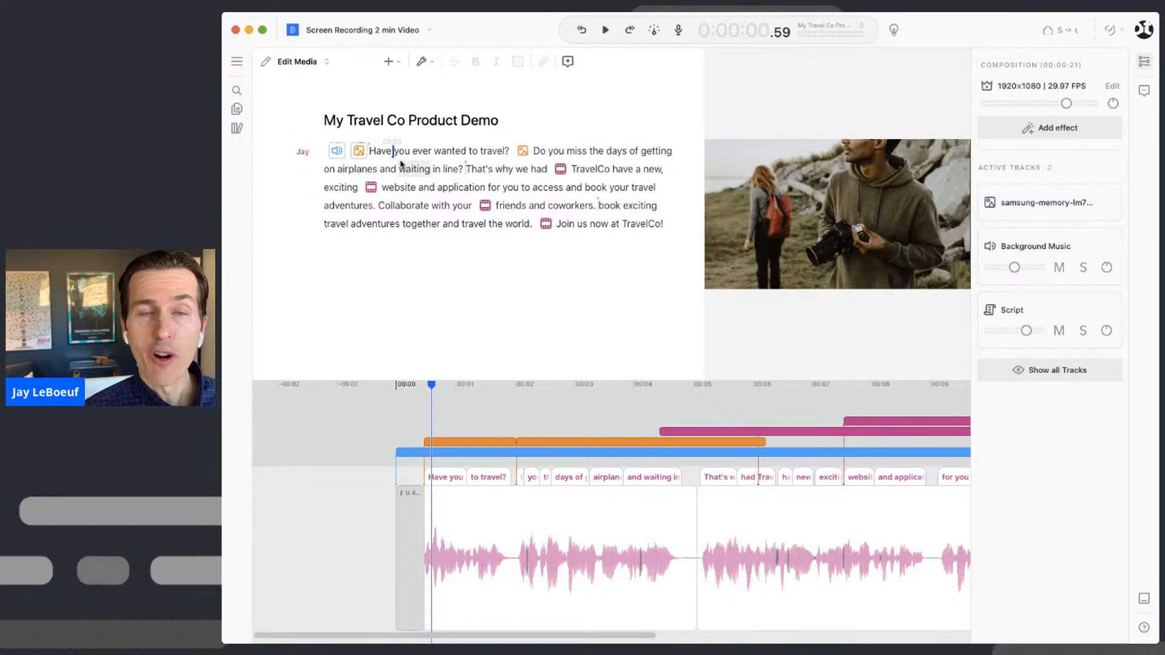
key(super+a)
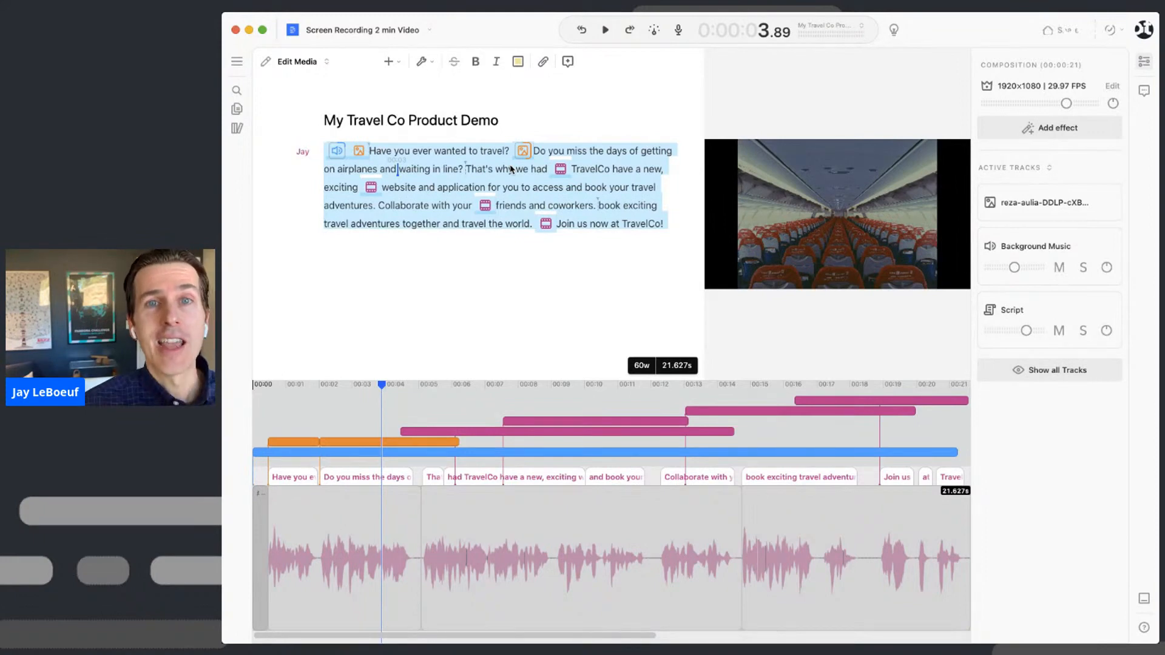
- Insert Fancy Captions for the selected script by searching 'cap' in the command list
click(401, 64)
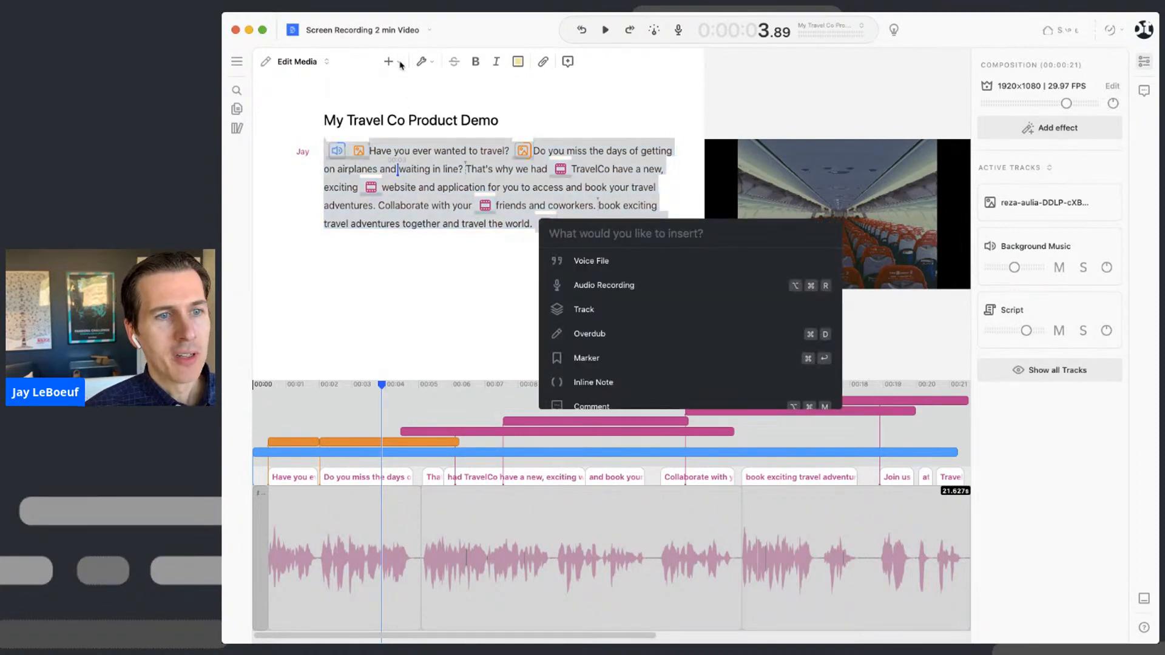
click(401, 64)
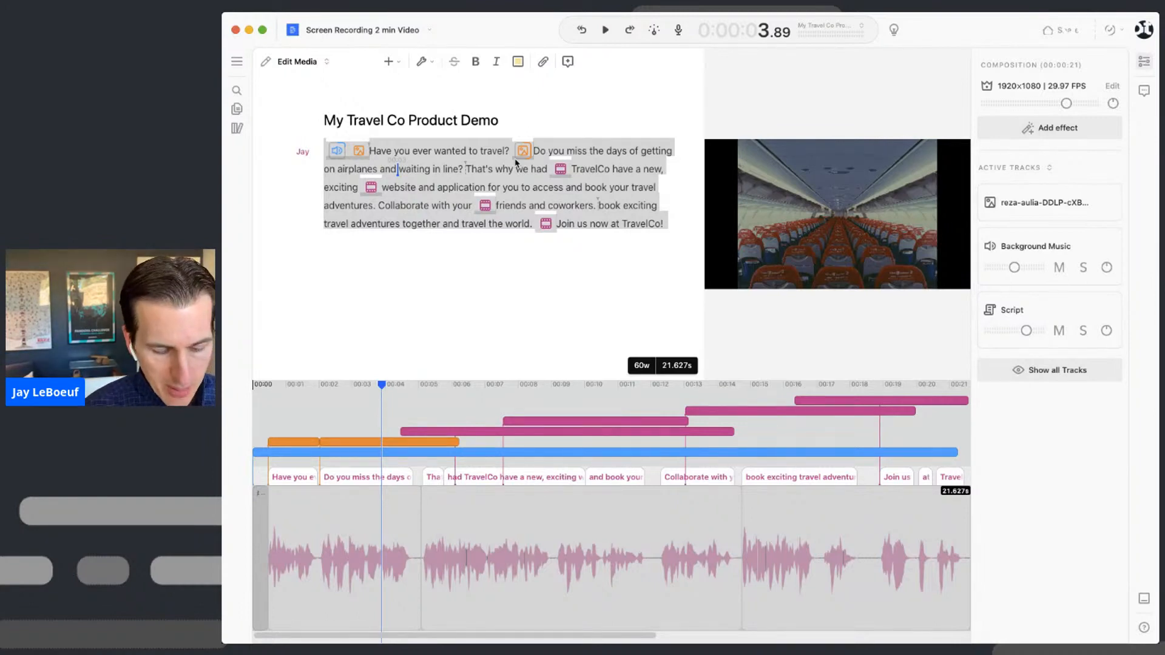
key(super+slash)
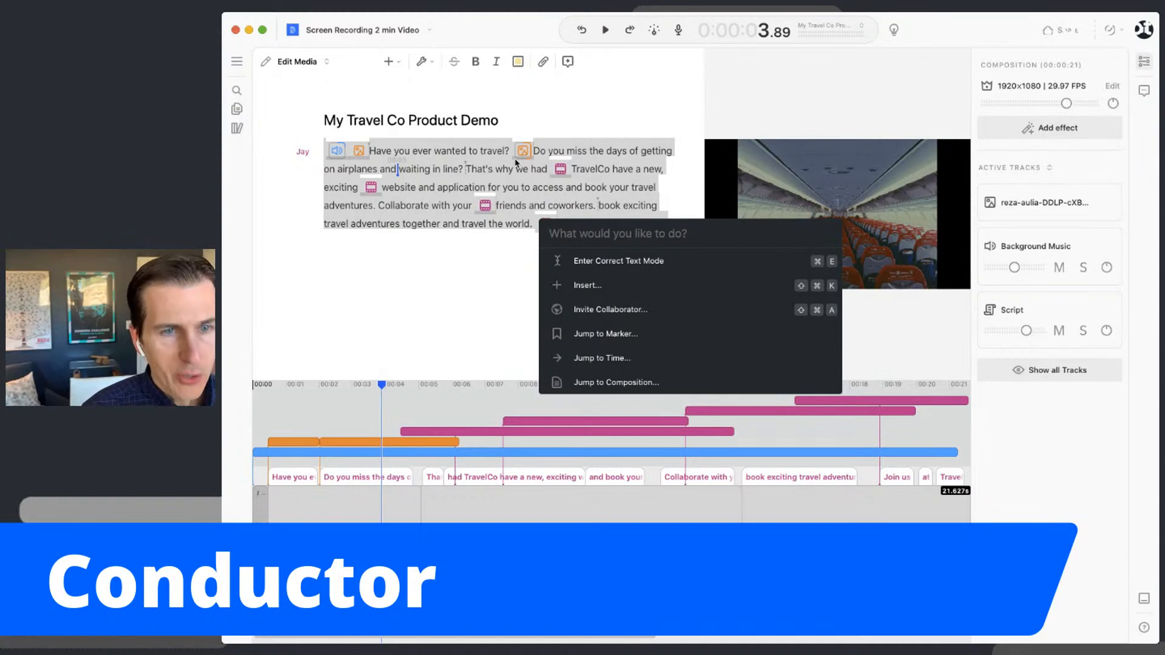
text(cap)
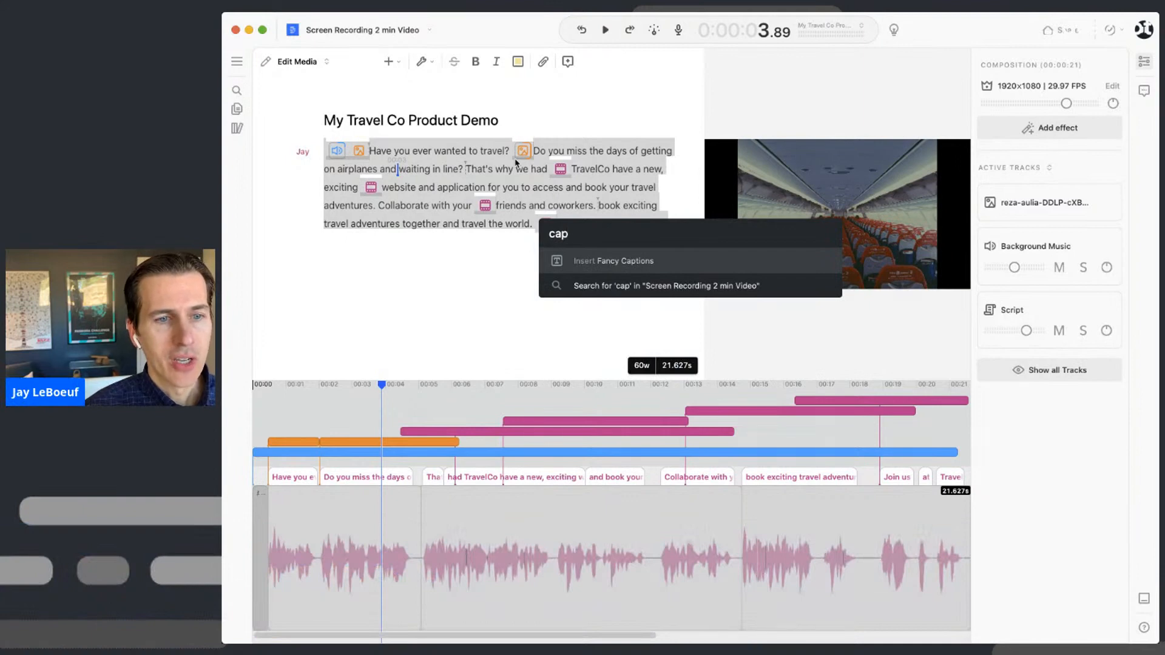
key(Return)
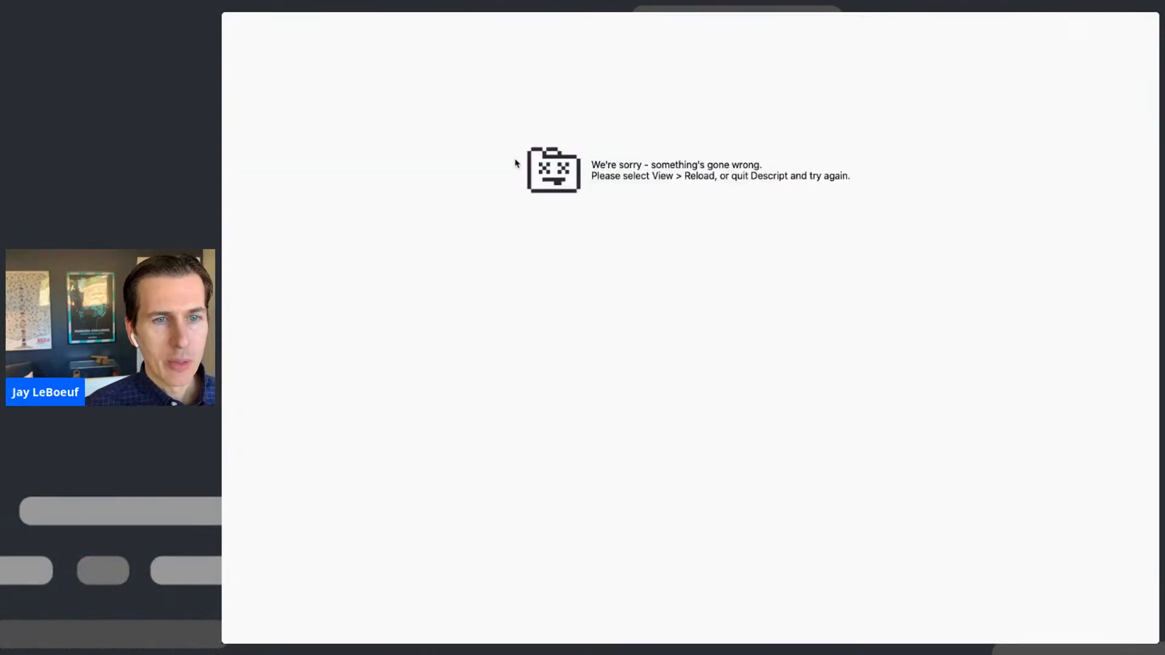
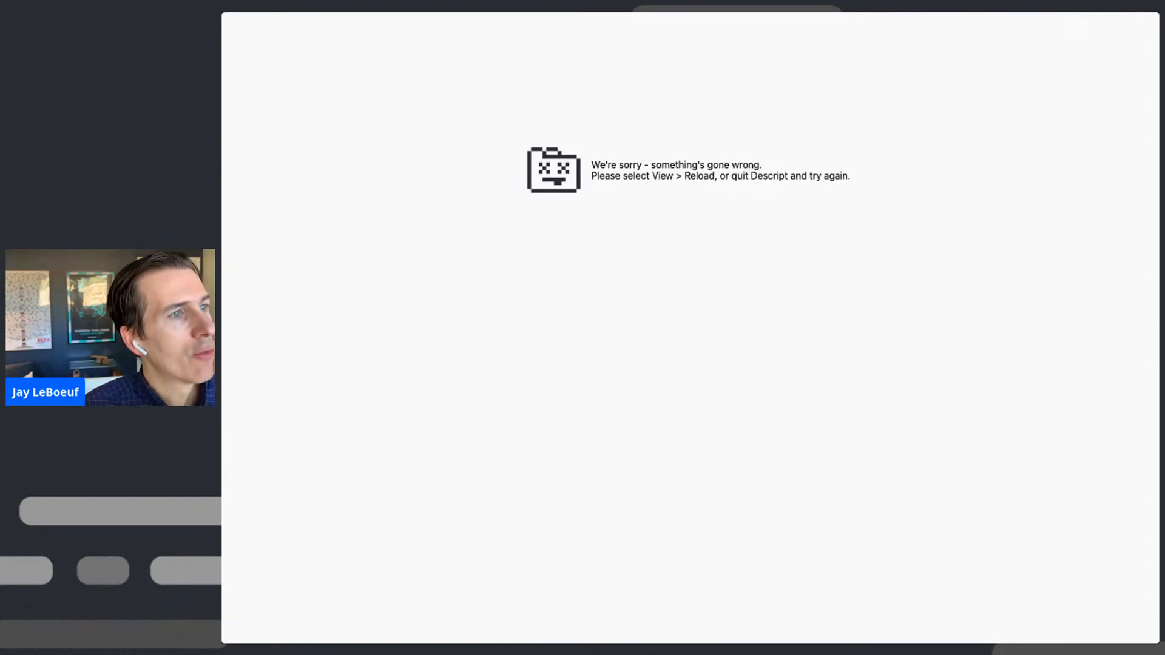
- Reload Descript with Cmd+R so the Screen Recording 2 min Video project shows again
key(super+r)
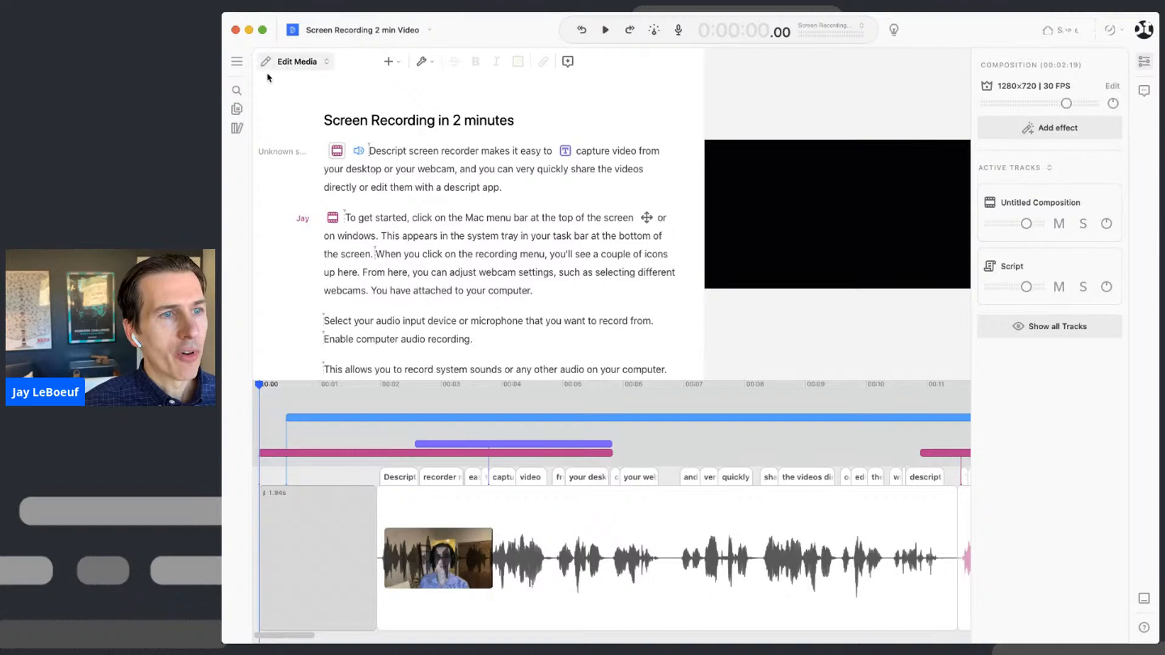
- Widen the compositions list and open the 'My Travel Co Product Demo' composition
click(238, 63)
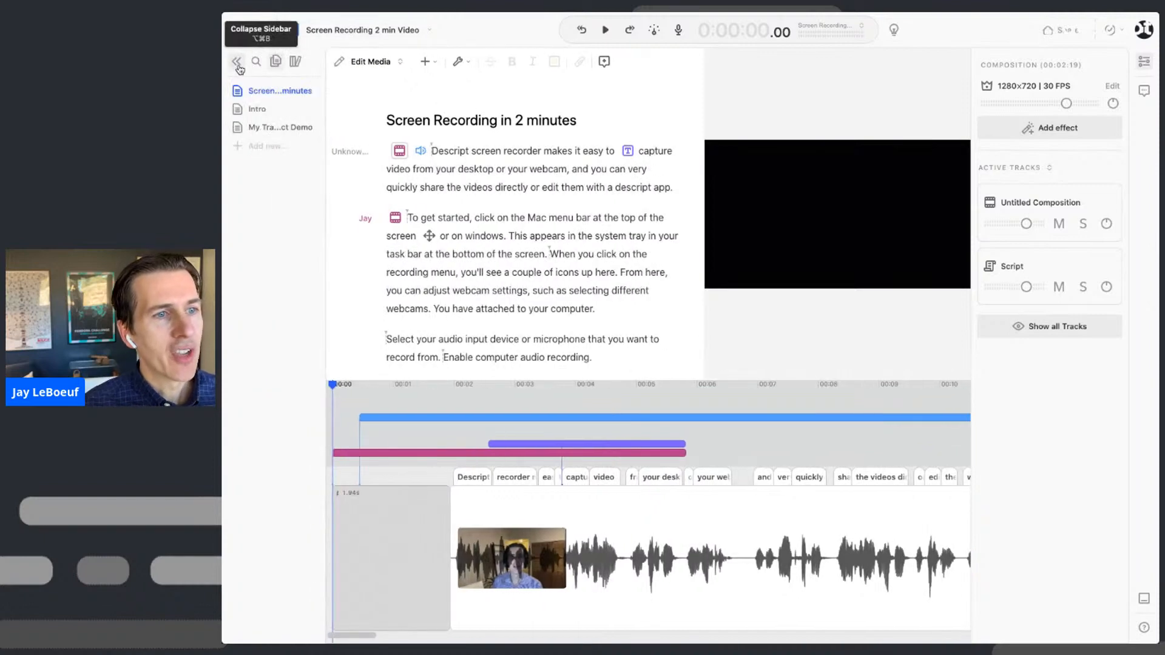
drag(325, 140, 380, 140)
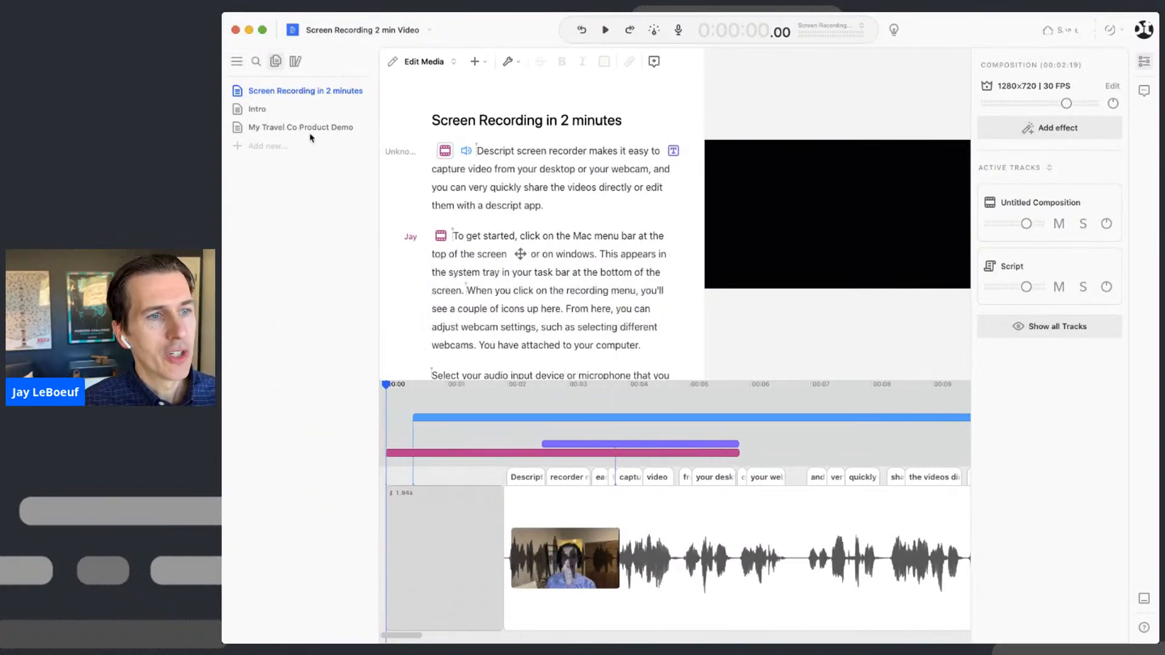
click(308, 132)
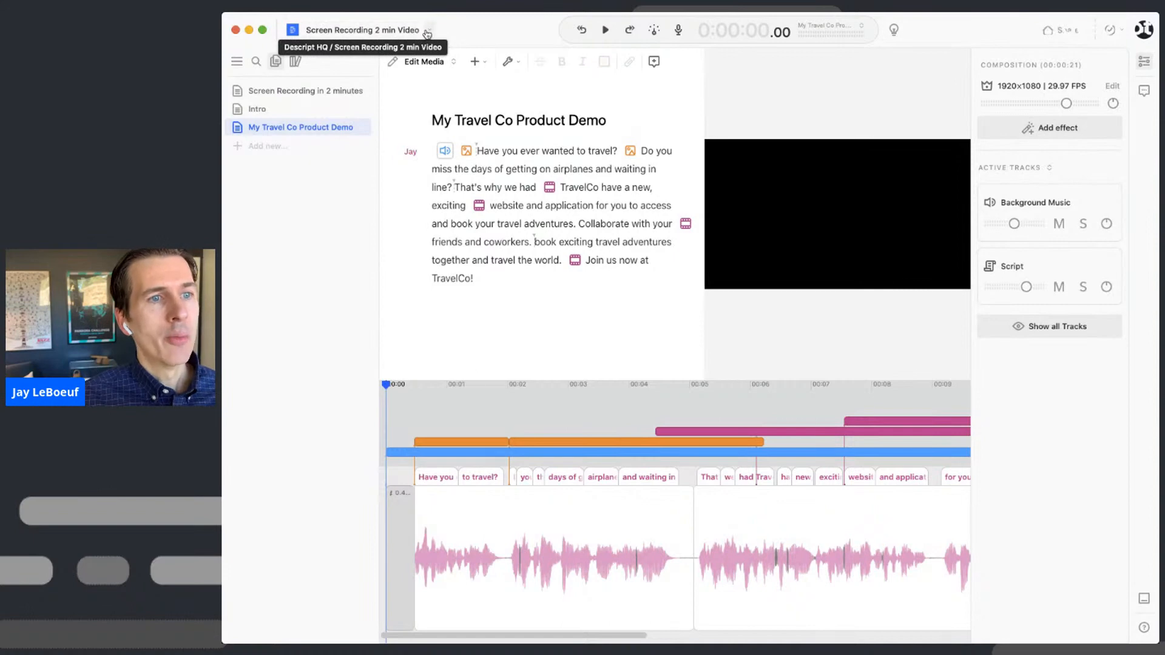
click(429, 30)
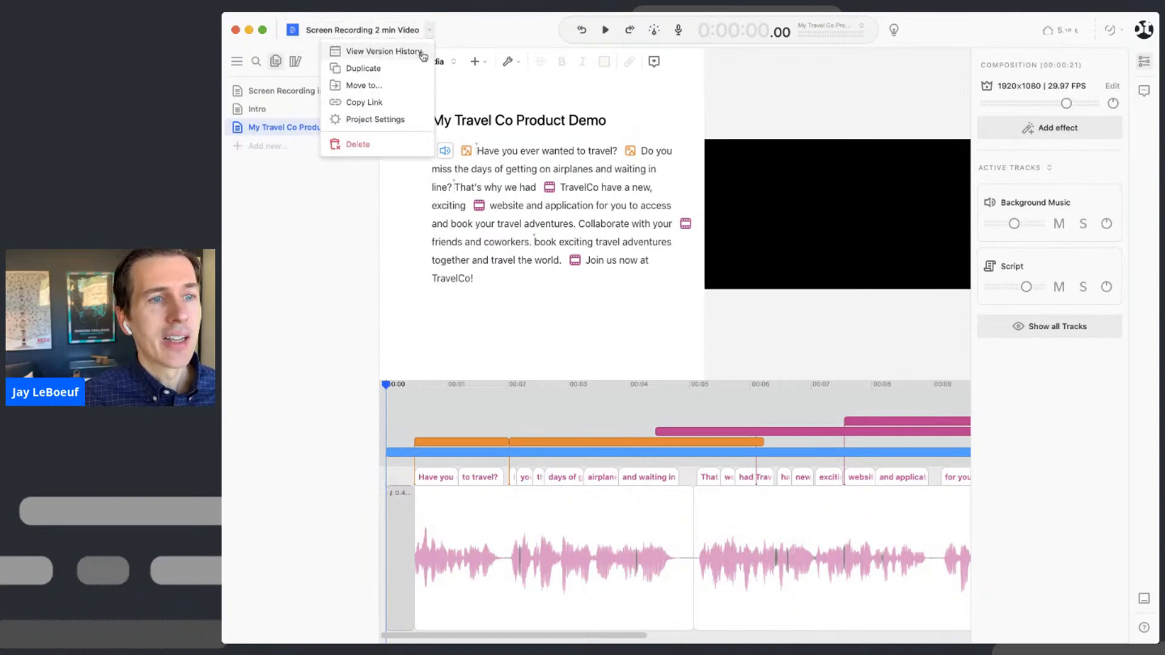
- Show the version history with all autosaved revisions, from V374 back to the 9:23 AM versions
click(423, 54)
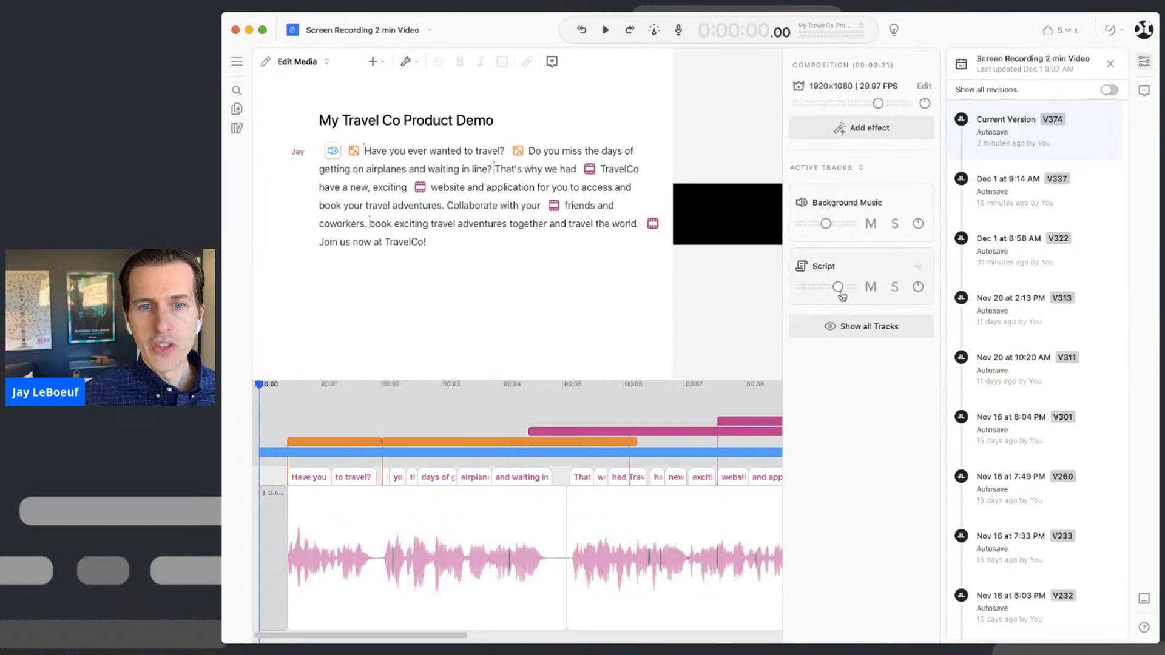
click(1144, 61)
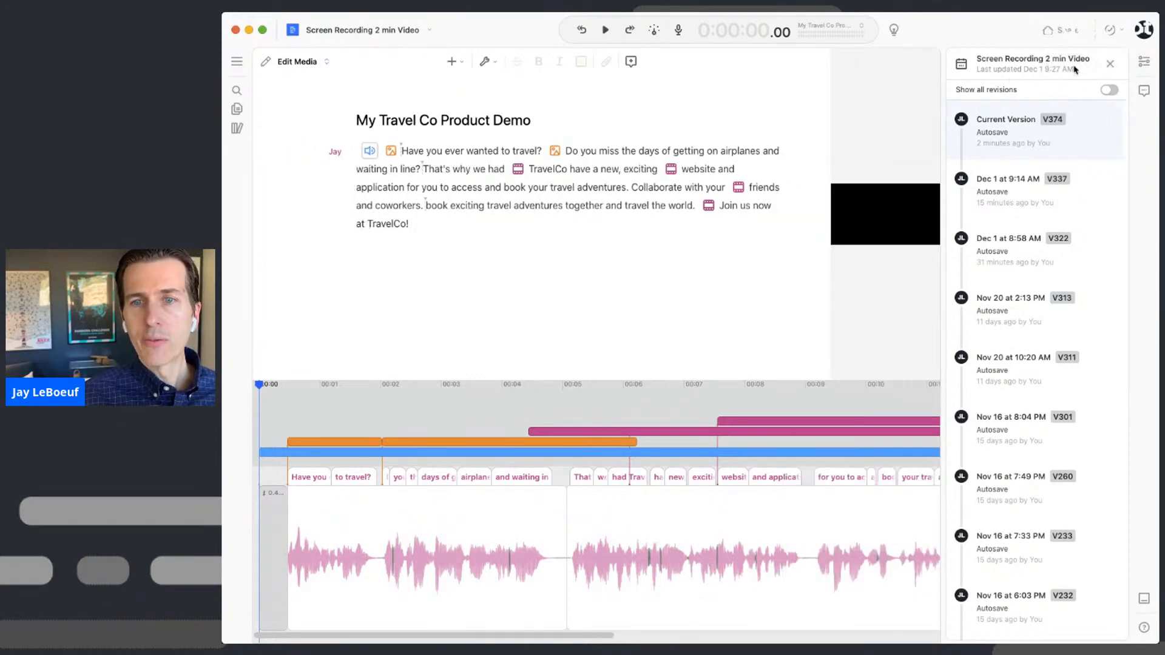
click(1110, 91)
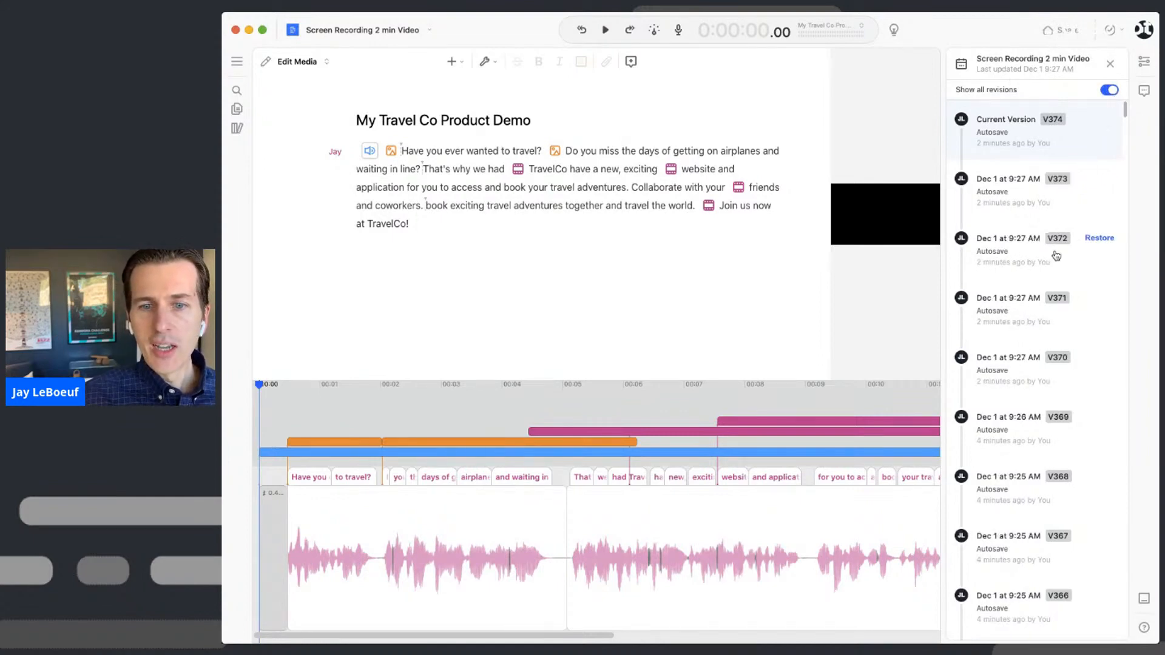
scroll(1053, 320, down, 7)
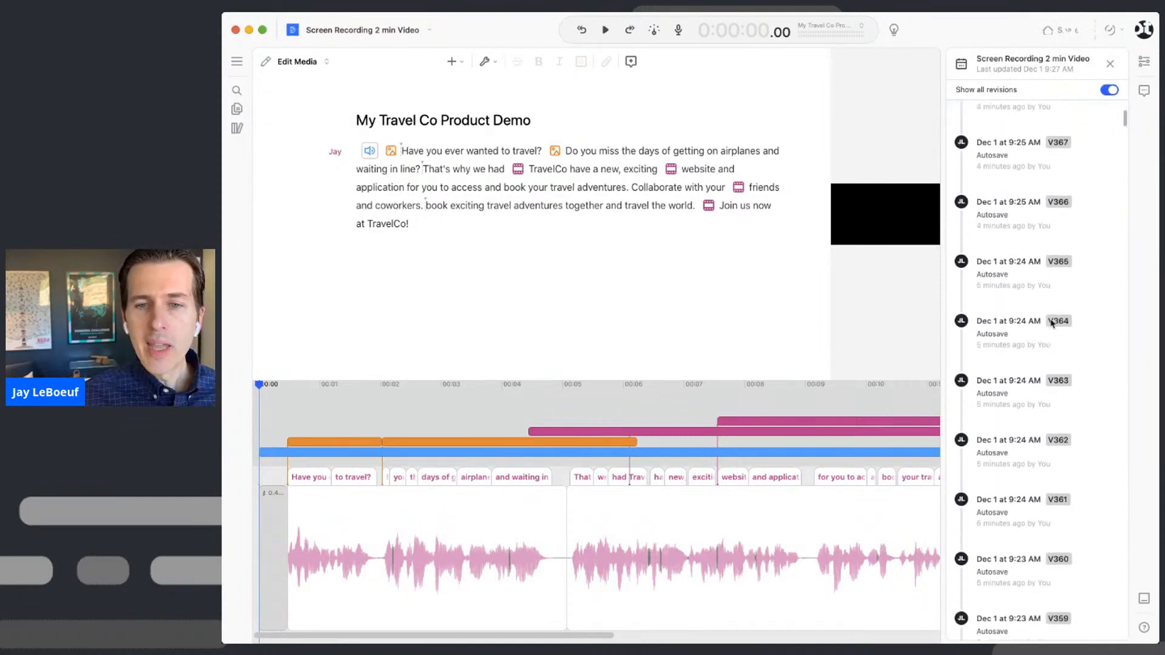
scroll(1053, 323, down, 5)
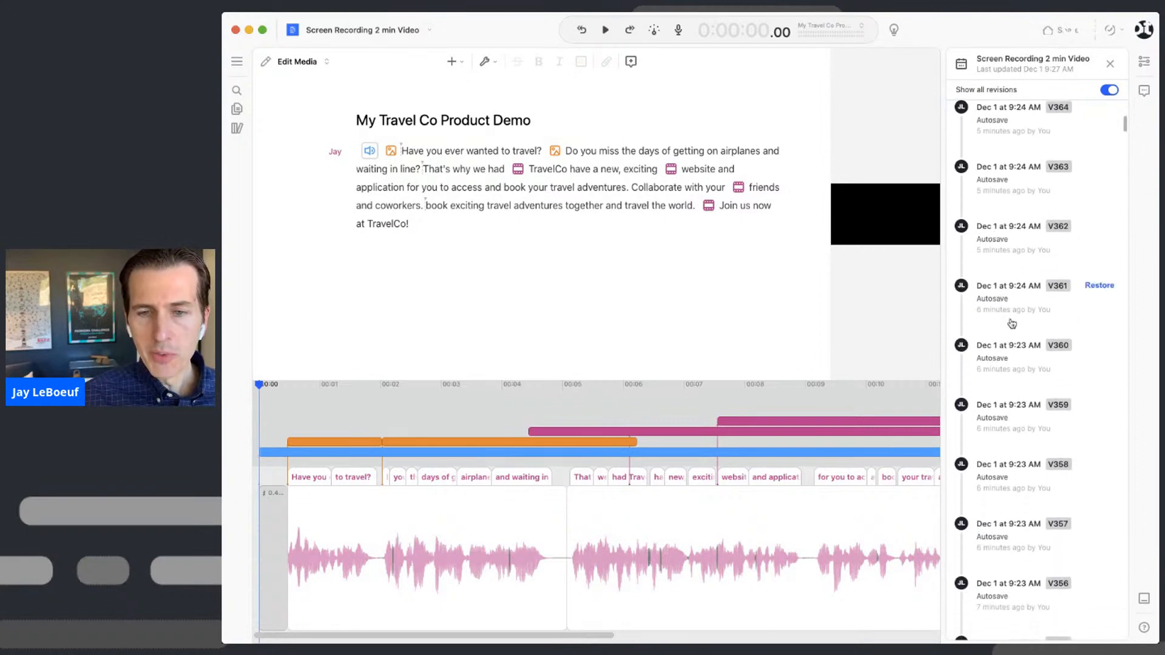
scroll(1013, 323, down, 2)
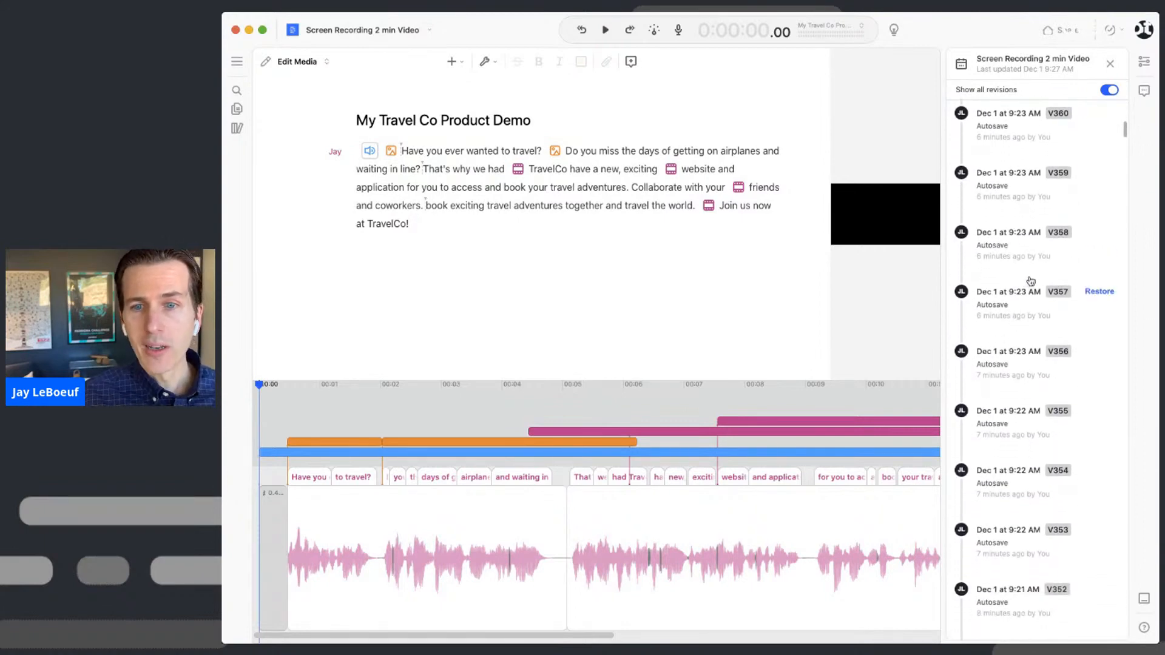
scroll(1030, 285, down, 10)
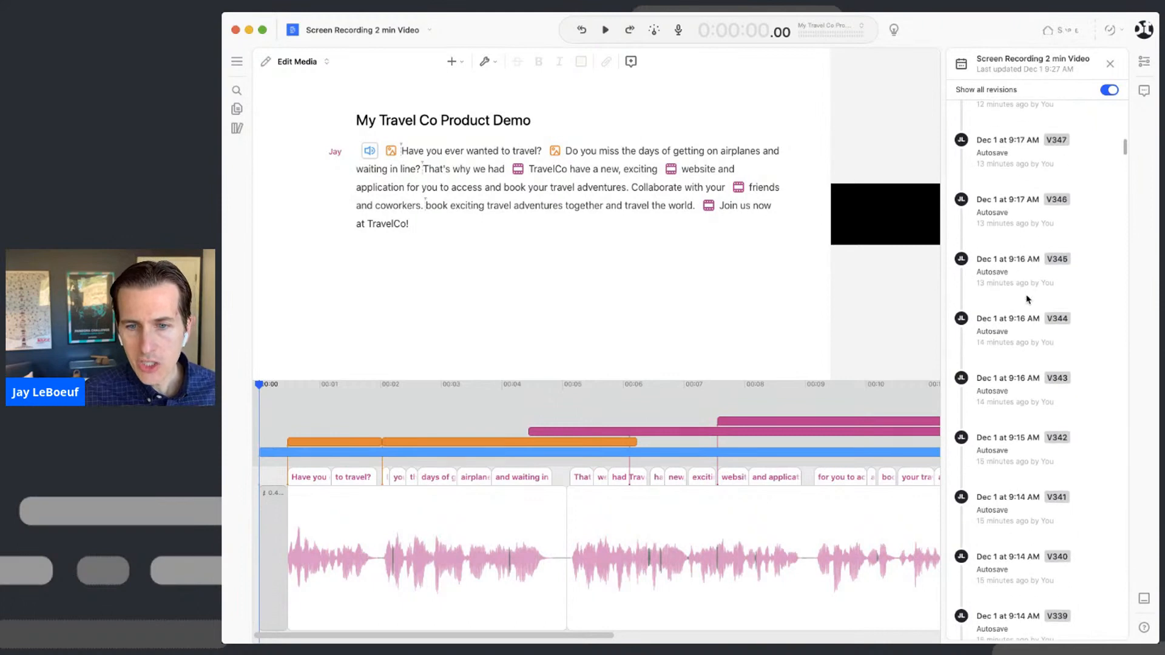
scroll(1028, 299, down, 10)
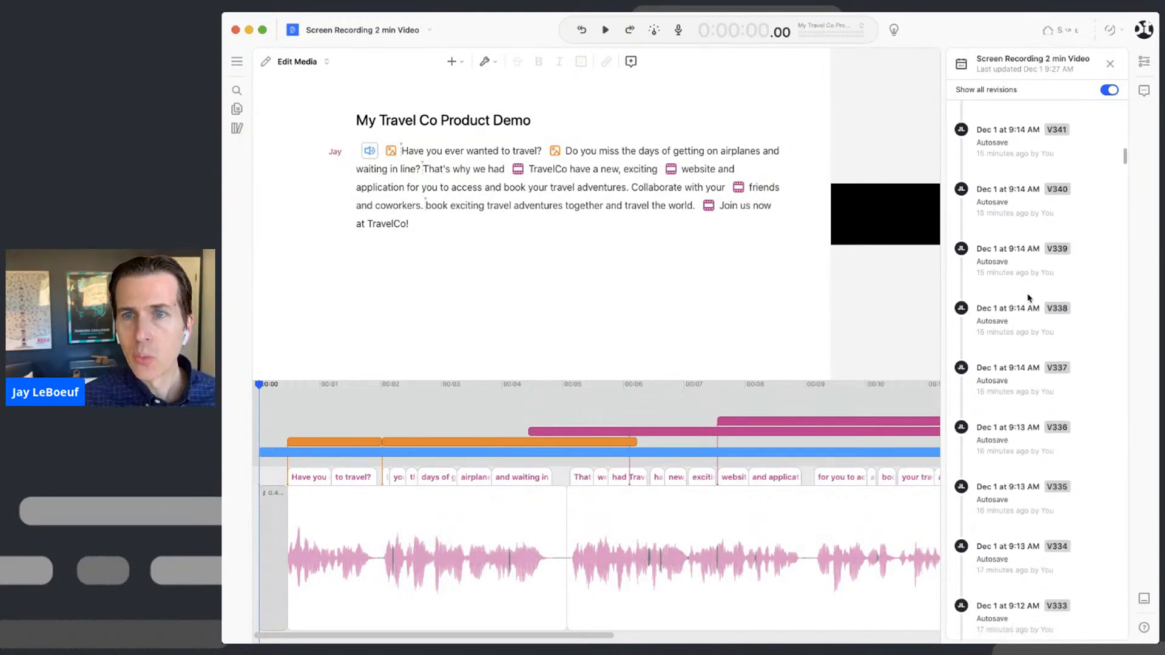
scroll(1029, 295, down, 18)
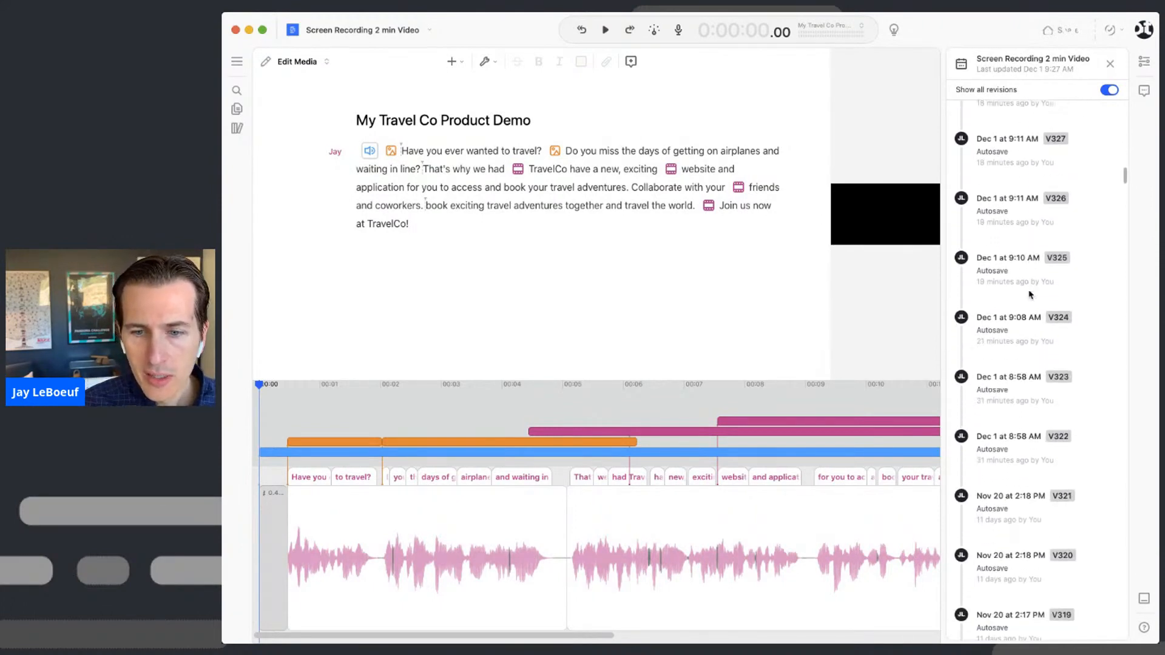
scroll(1030, 295, down, 3)
scroll(1030, 296, up, 10)
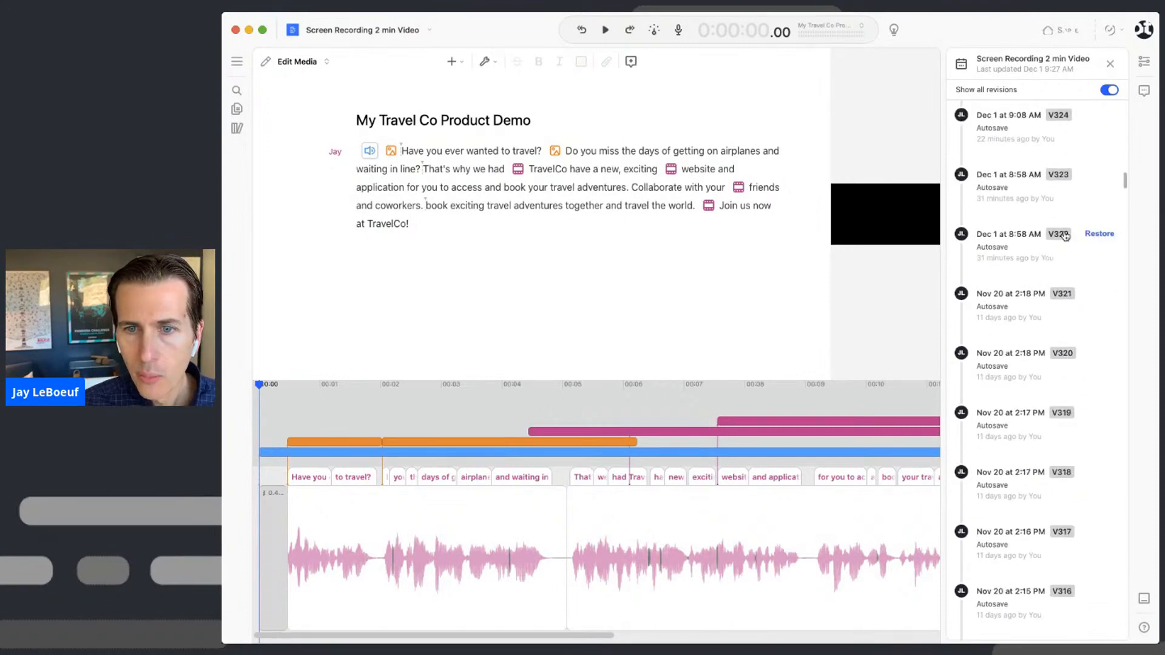
scroll(1068, 240, up, 20)
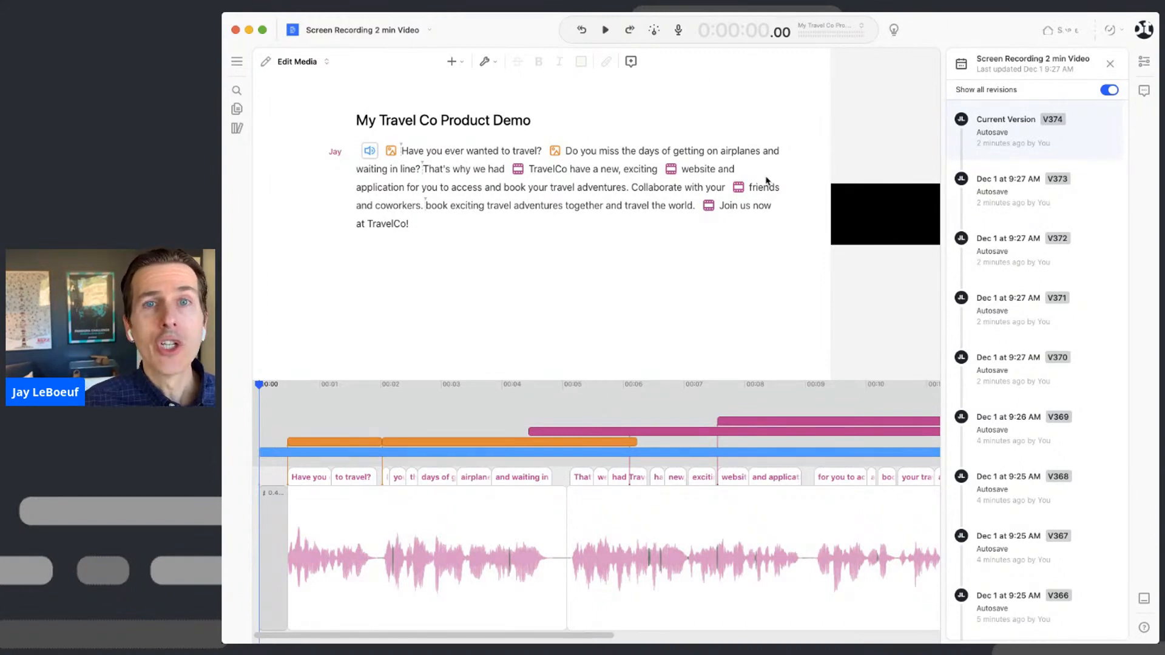
scroll(1009, 274, down, 7)
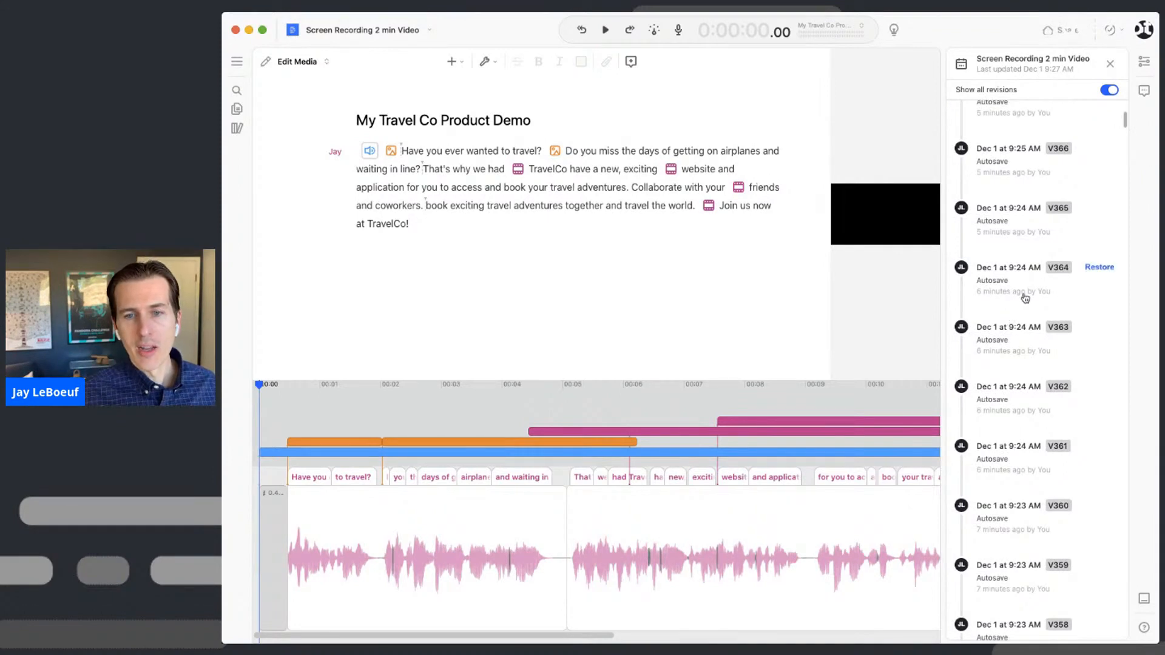
- Preview revisions V364 and V351, then return to current V374 and close the version history
click(1020, 296)
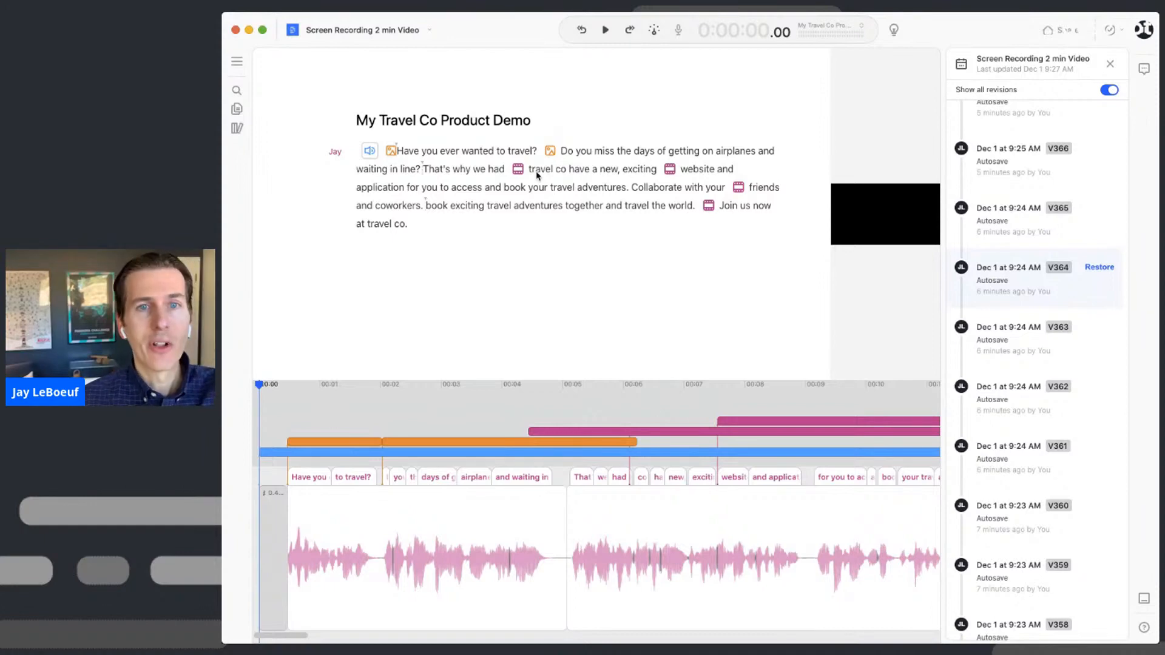
scroll(1030, 432, down, 2)
scroll(1030, 433, down, 7)
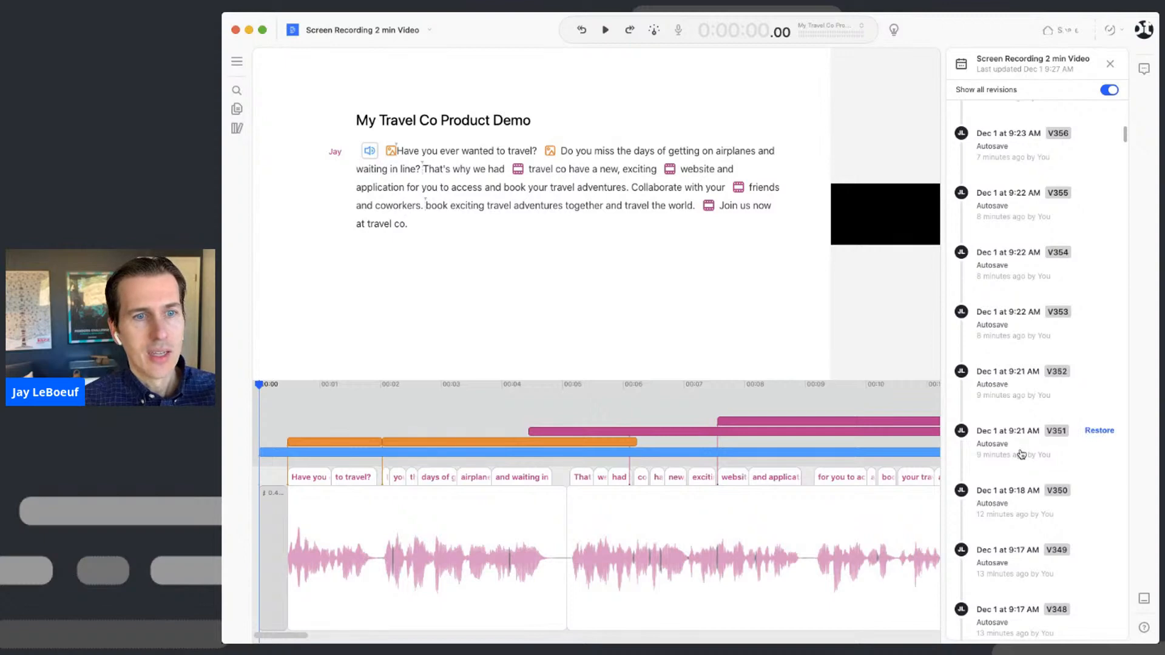
click(1022, 455)
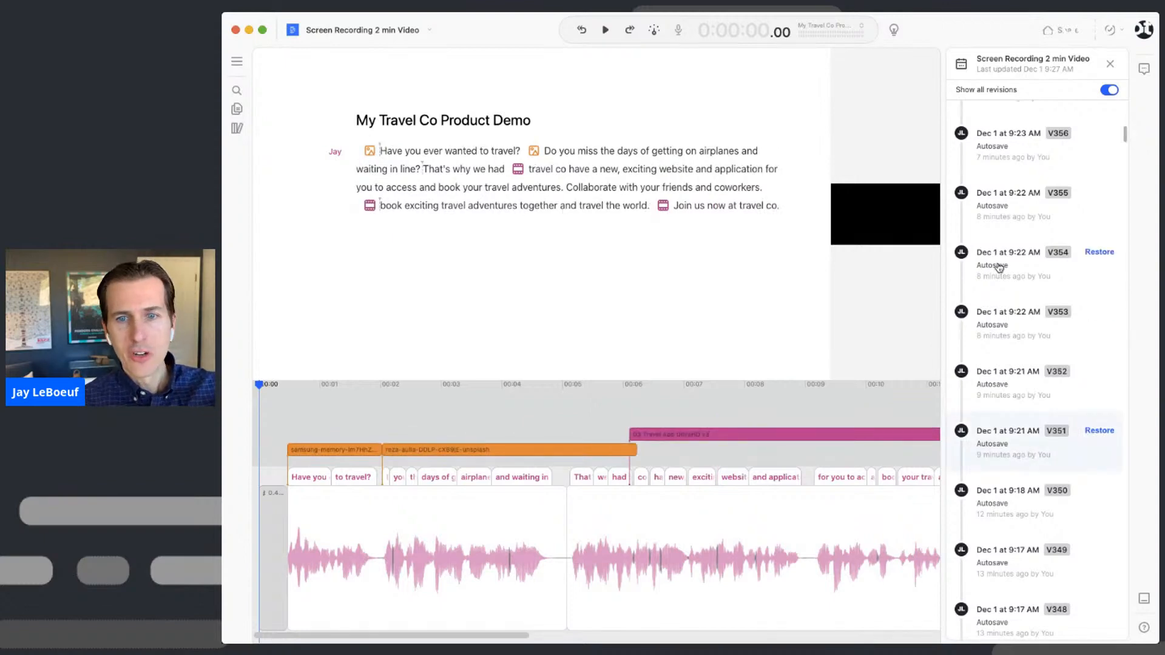
scroll(1000, 268, up, 16)
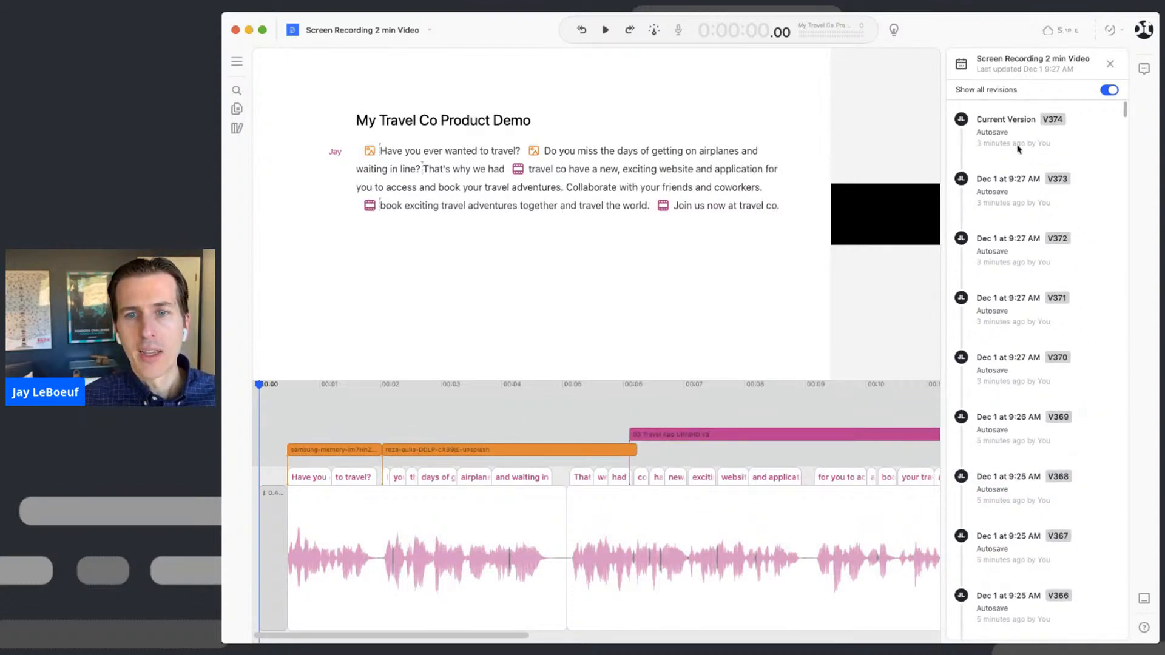
click(1019, 145)
click(1110, 64)
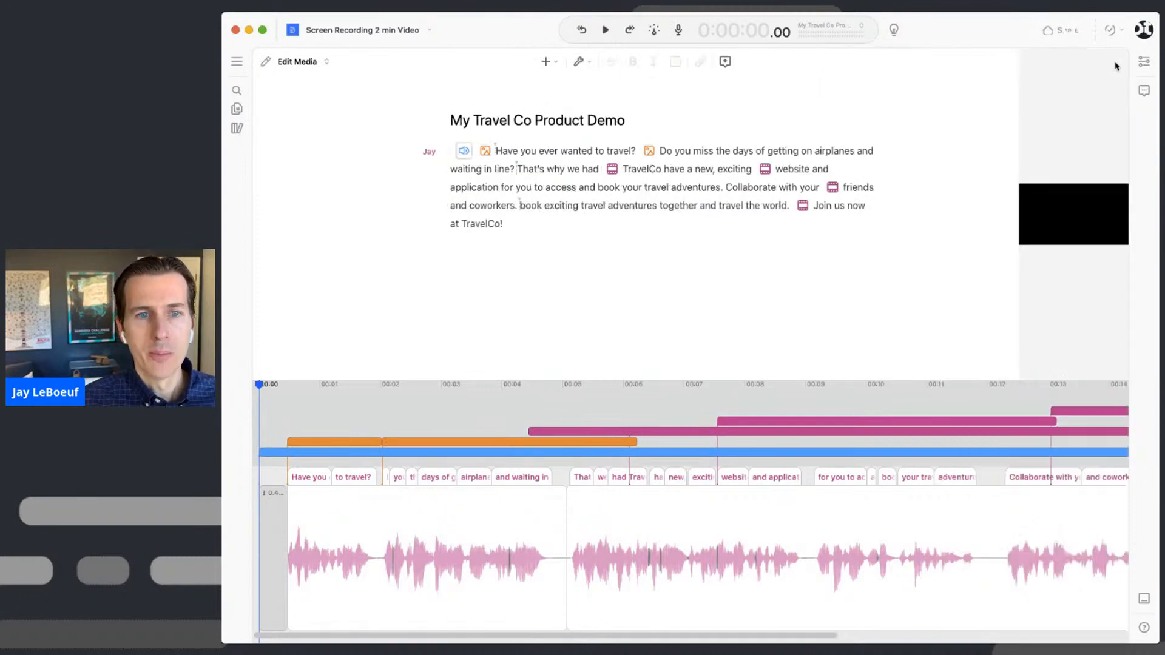
click(532, 156)
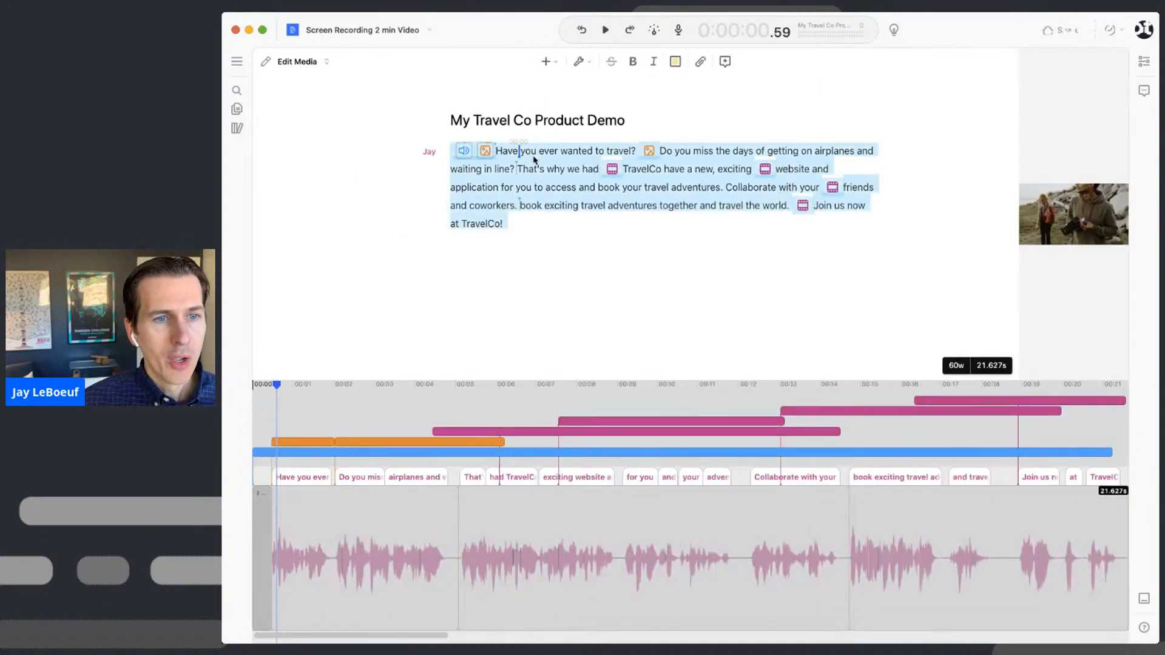
key(super+k)
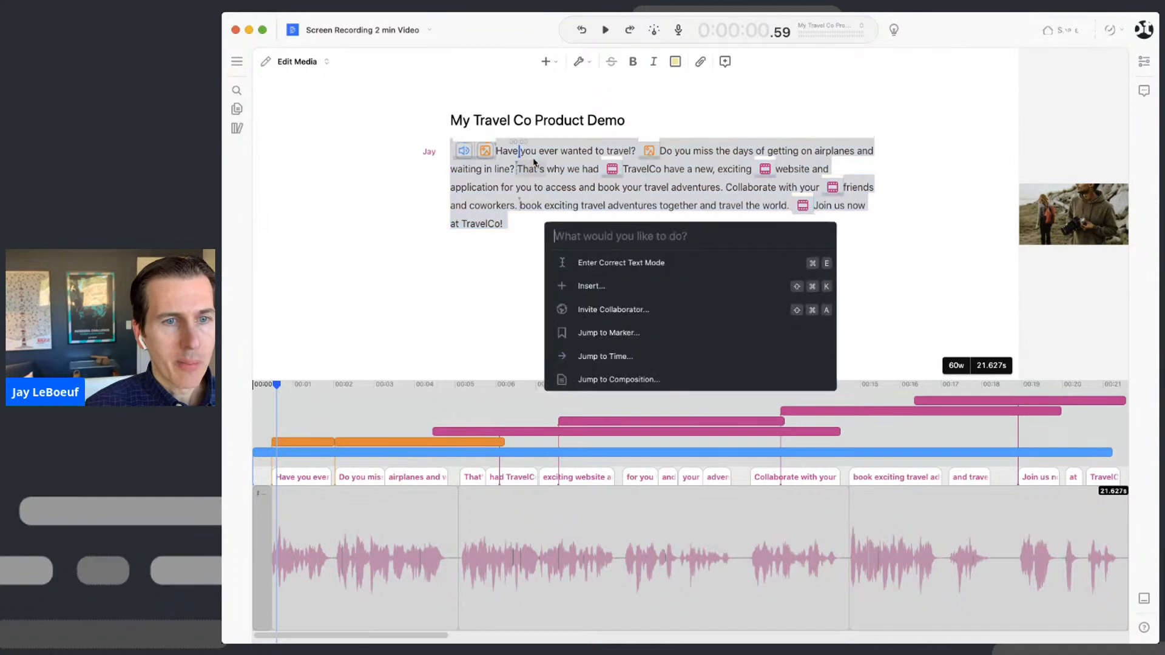
text(captains)
key(BackSpace)
key(BackSpace)
key(BackSpace)
key(BackSpace)
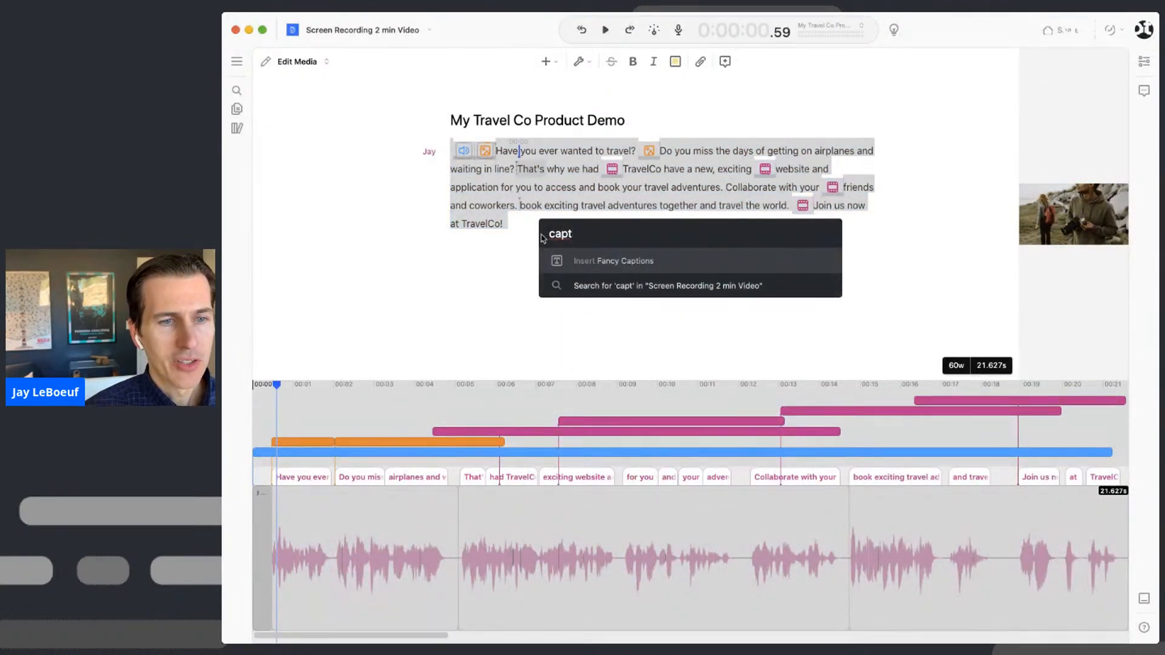
click(598, 261)
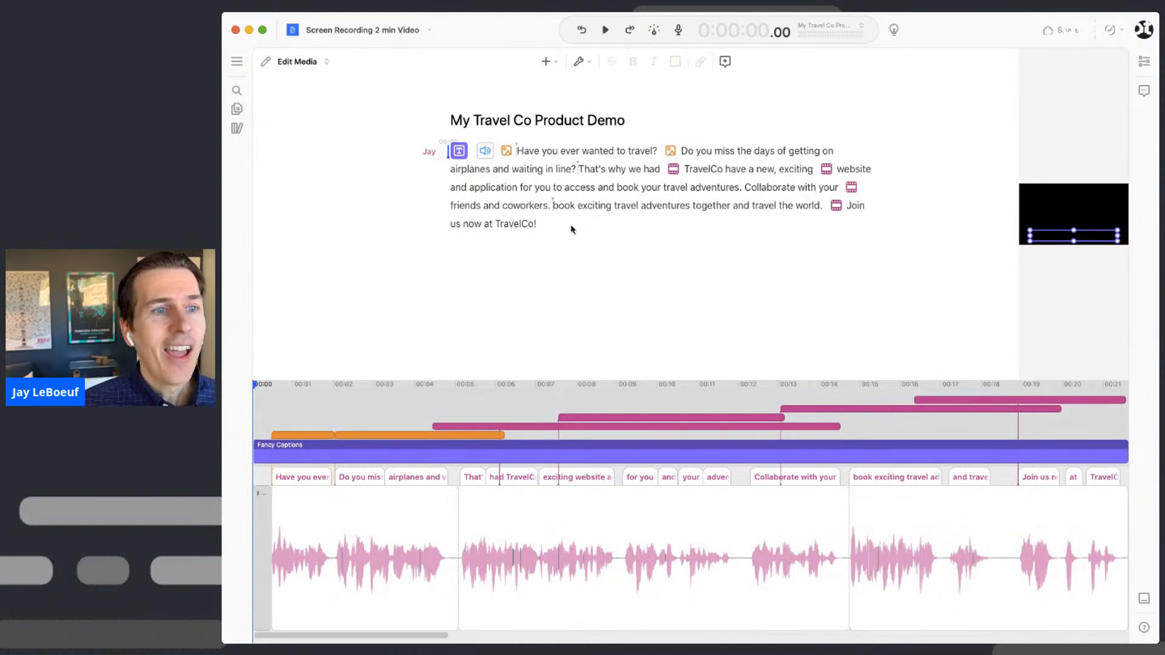
drag(1016, 269, 760, 307)
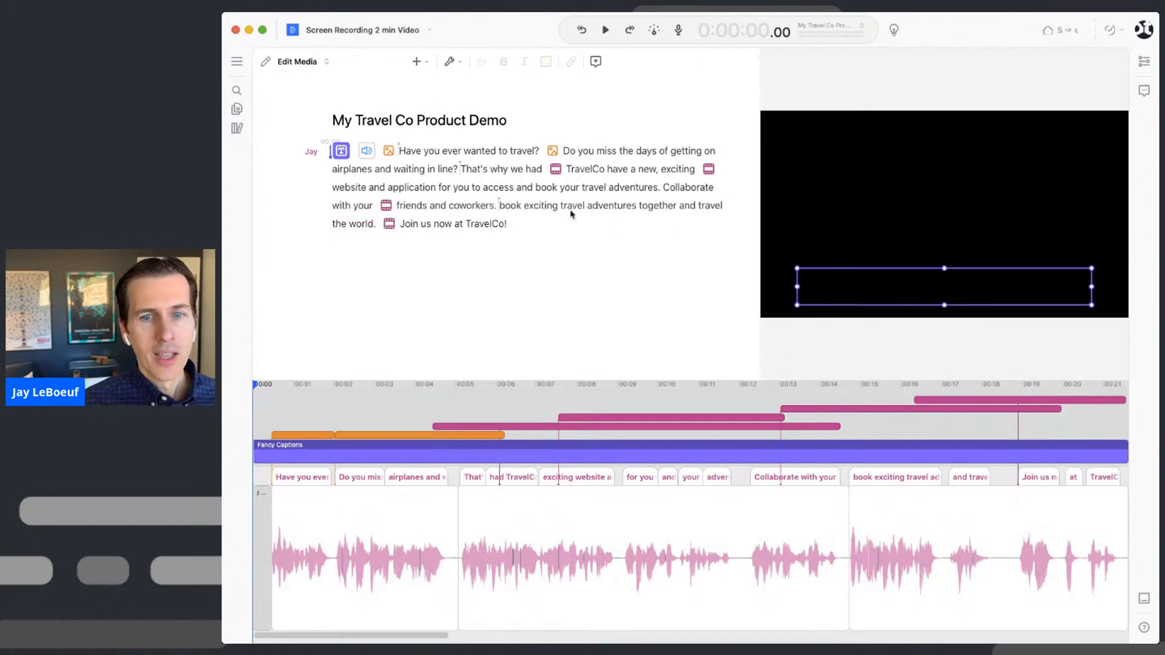
mouse_move(336, 154)
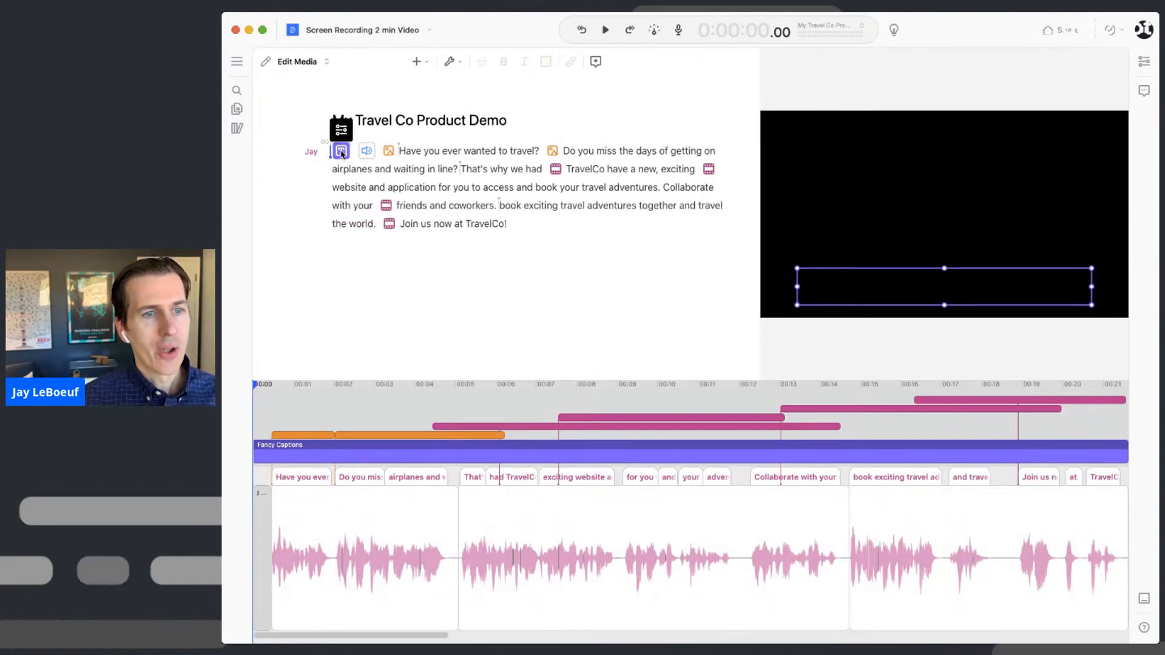
key(space)
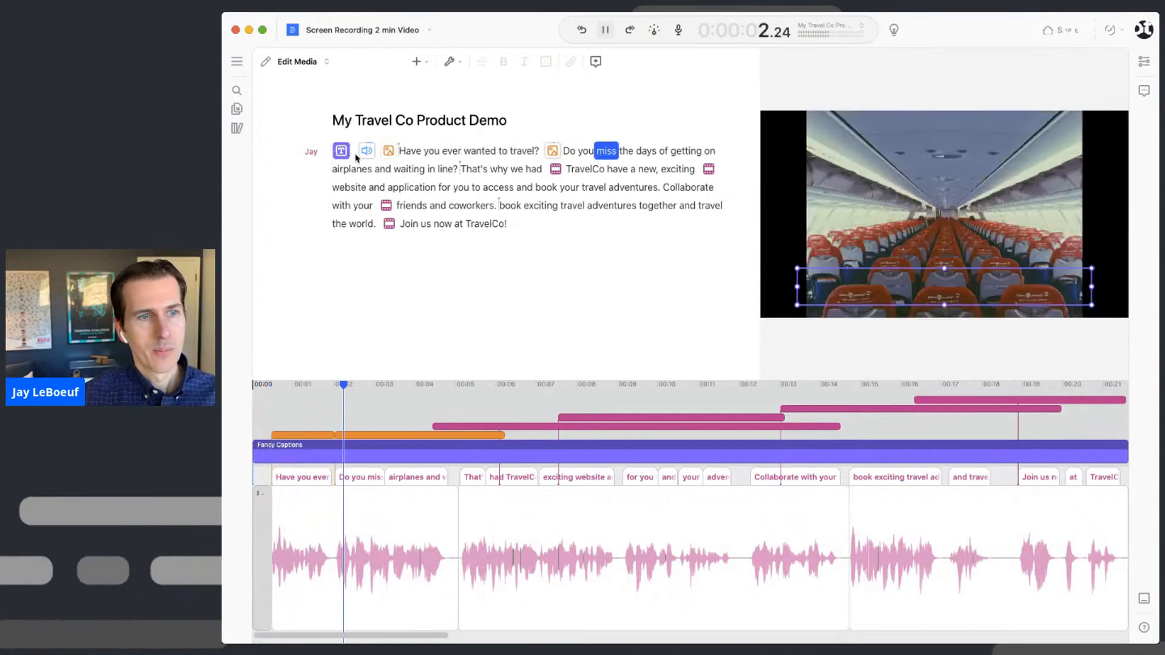
key(space)
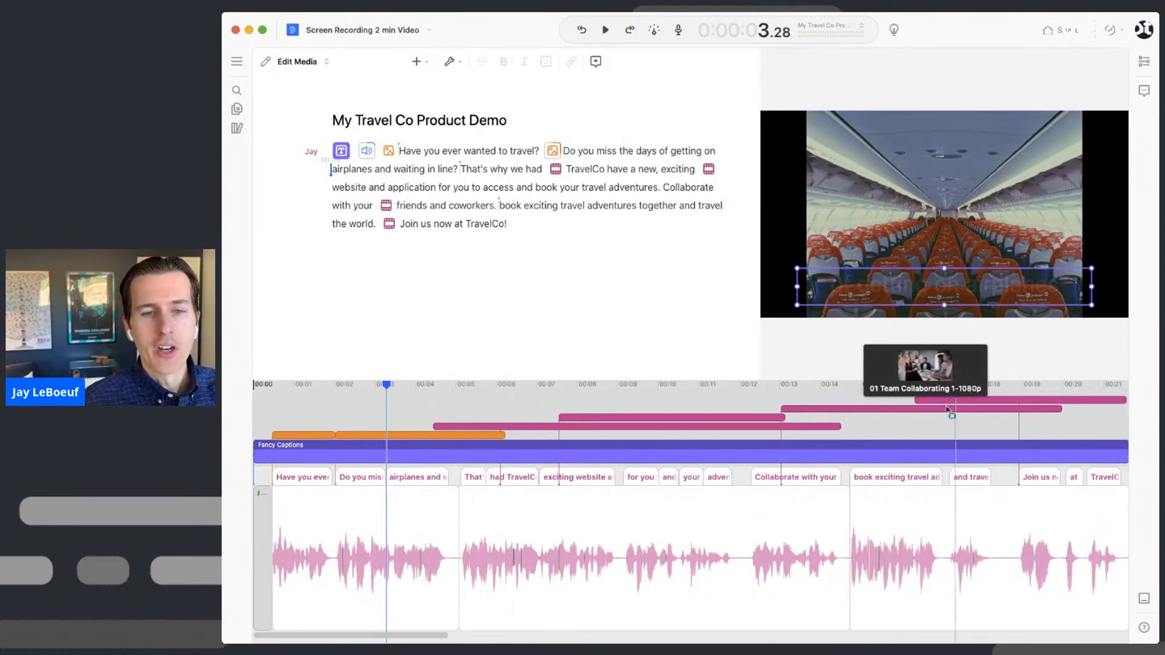
- Move the Fancy Captions layer to the top of the timeline's layer stack
scroll(596, 458, down, 2)
scroll(579, 458, up, 1)
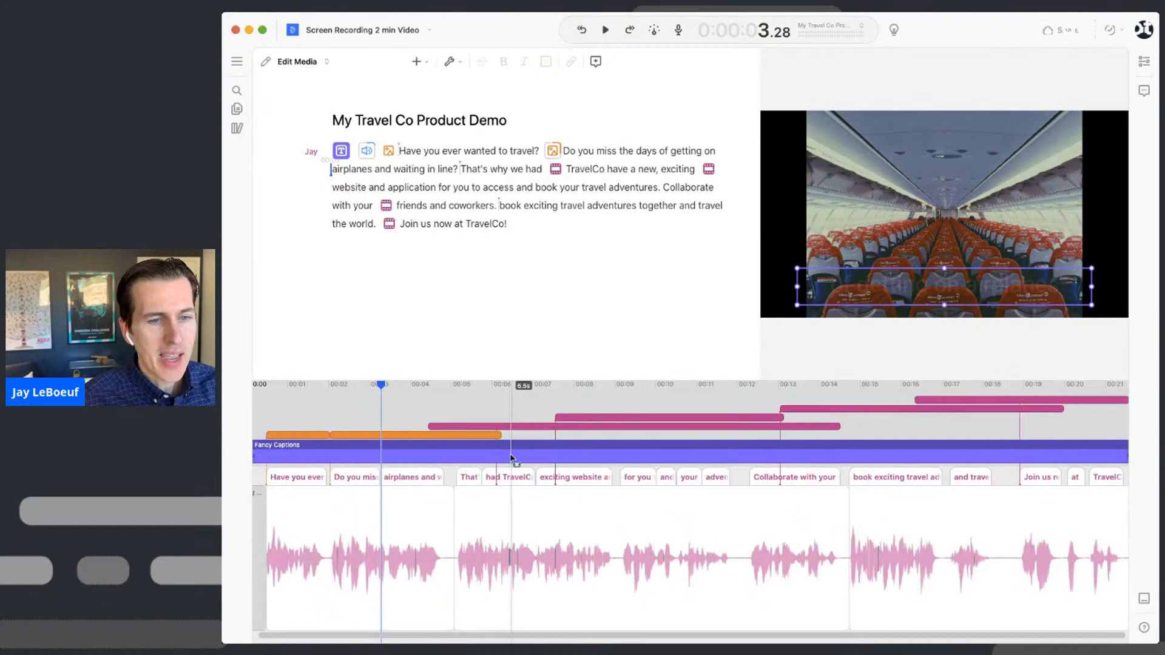
right_click(502, 456)
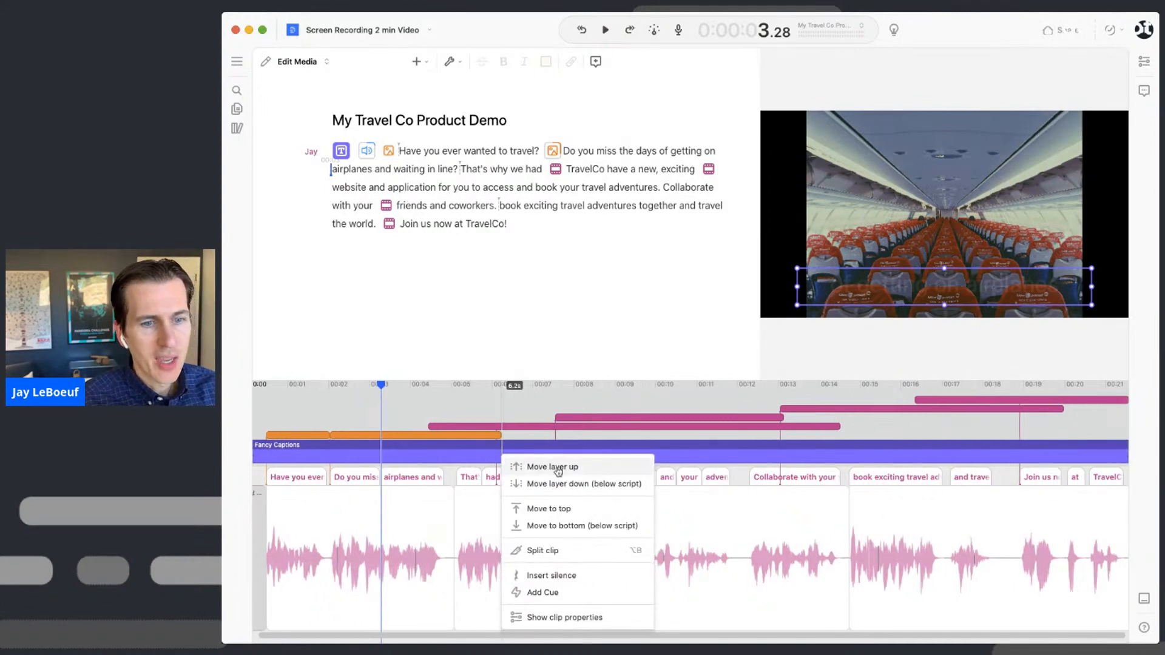
click(586, 513)
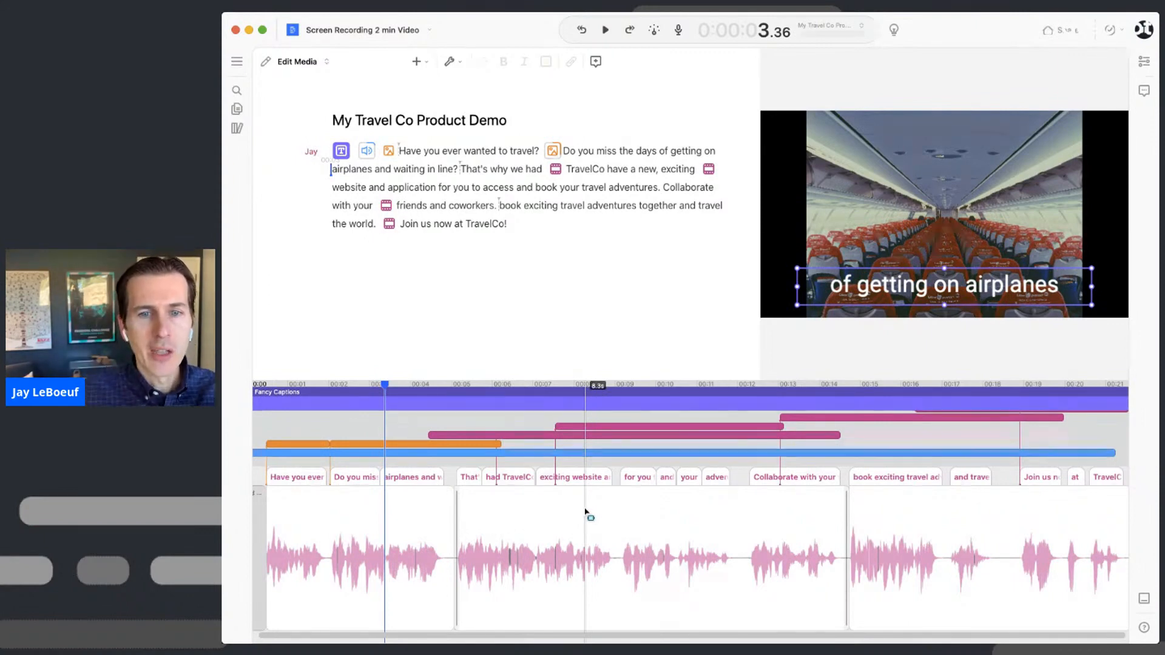
right_click(495, 403)
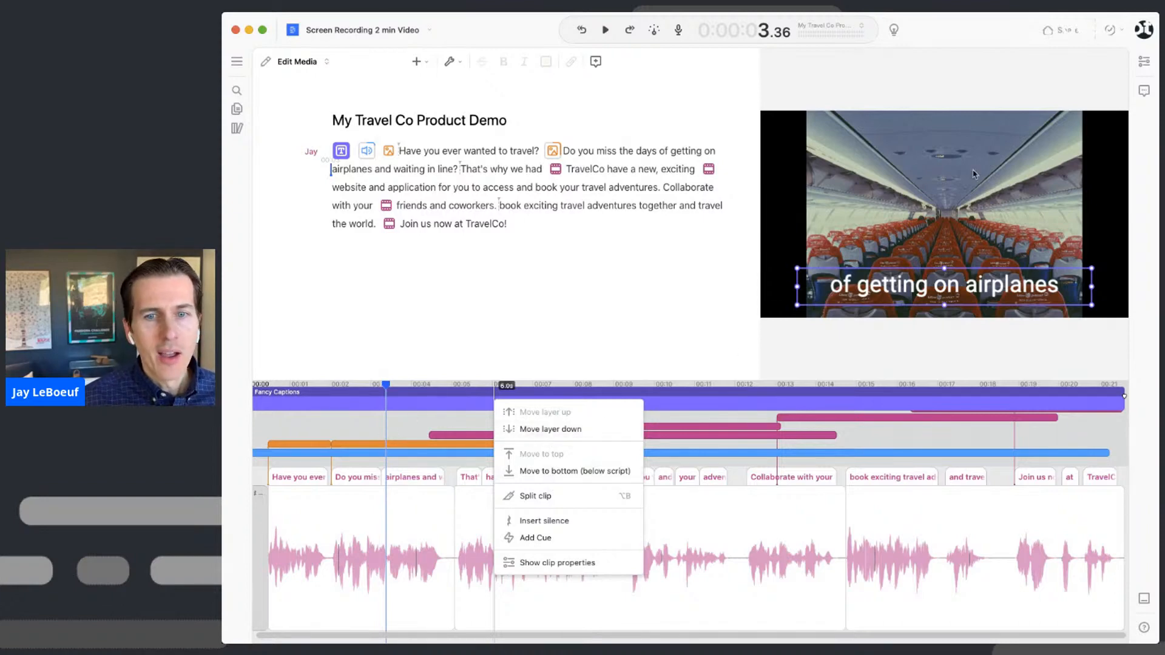
click(1147, 65)
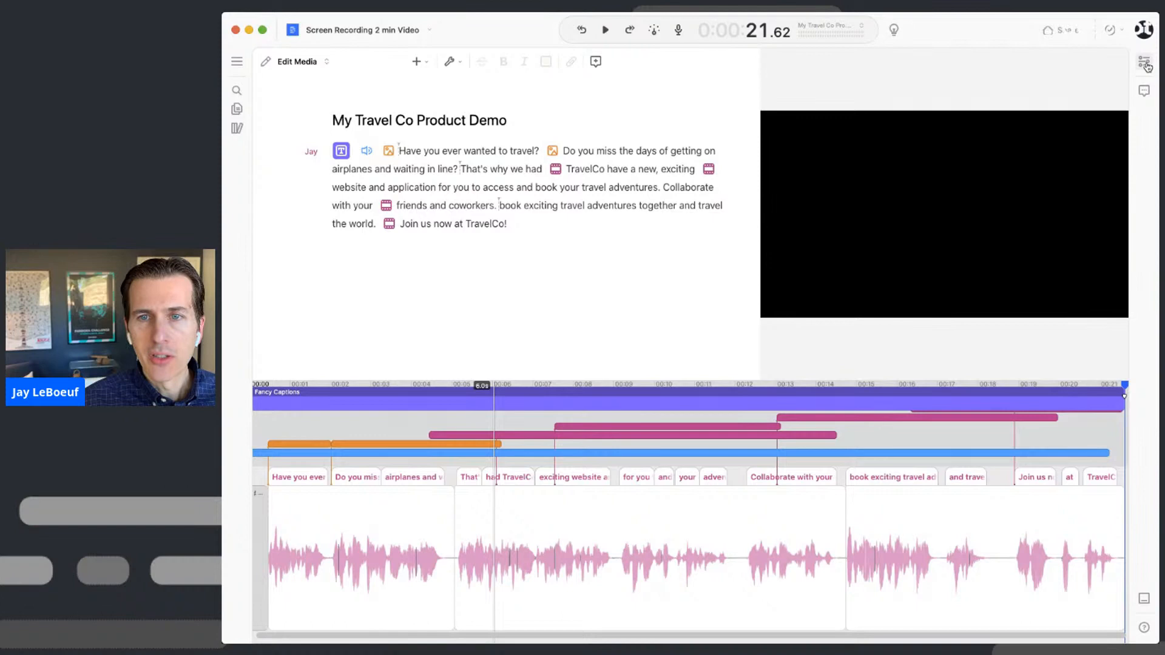
- Enlarge the caption box so text wraps to two lines and shrink the font to 57pt
click(1147, 65)
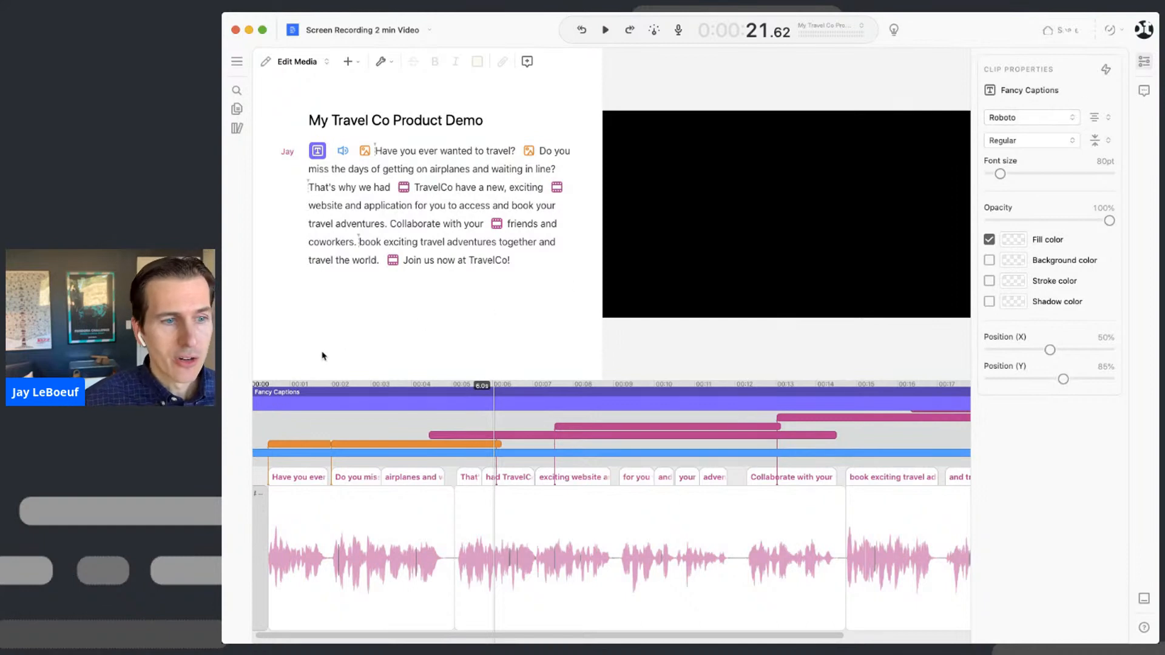
click(348, 407)
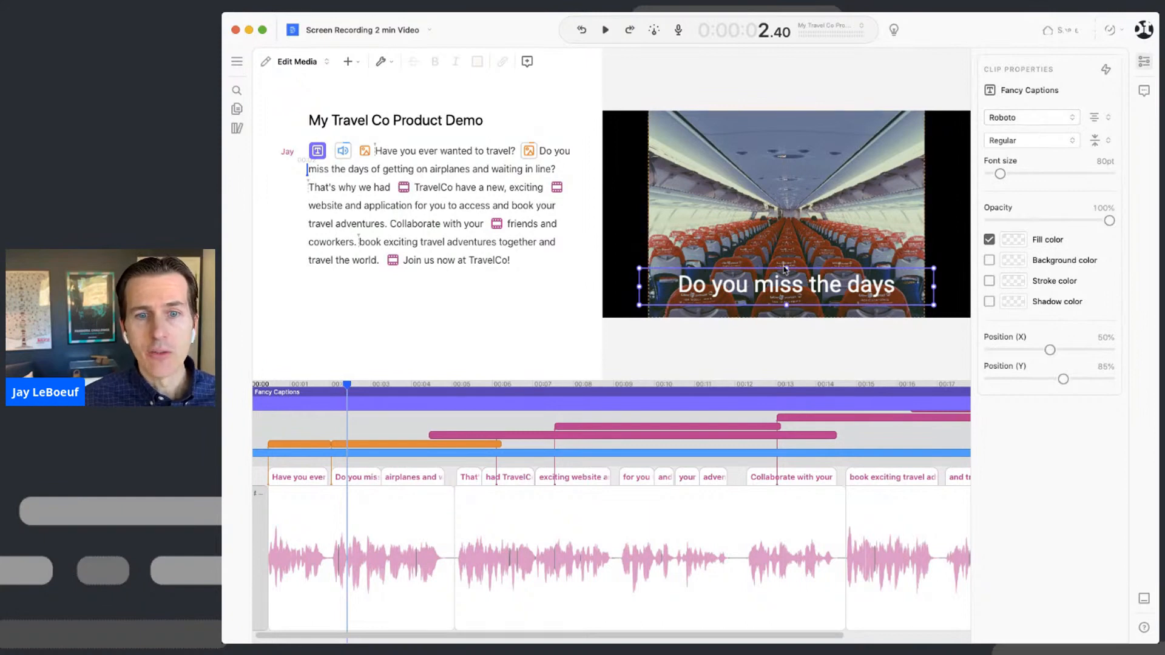
drag(786, 268, 791, 255)
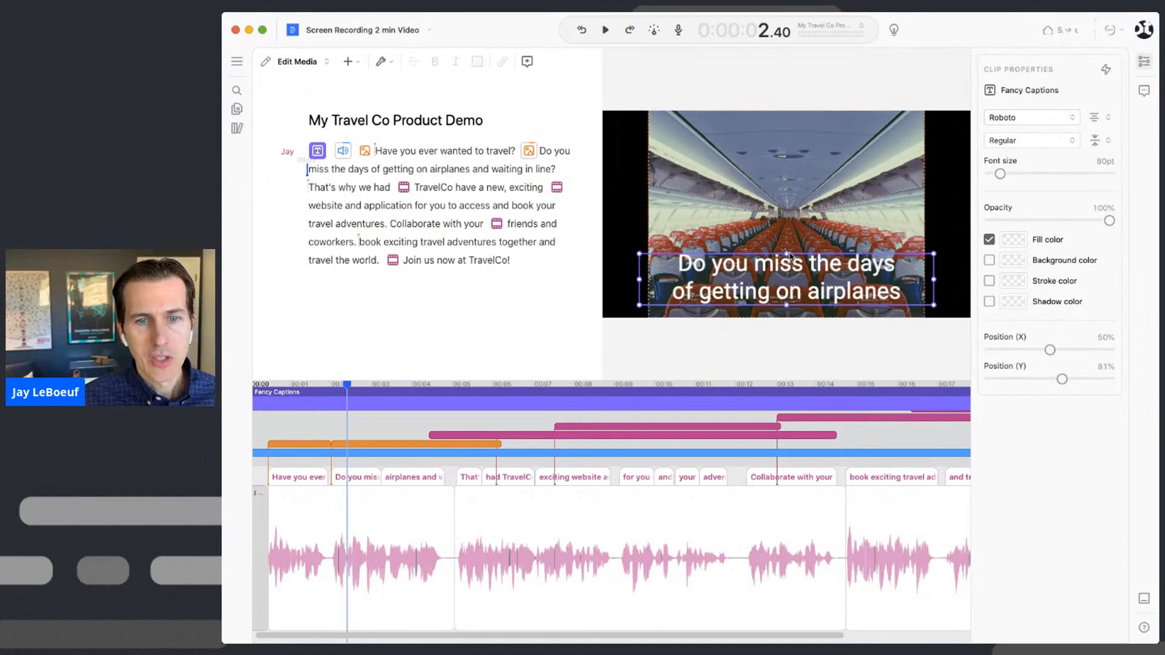
drag(1000, 176, 998, 174)
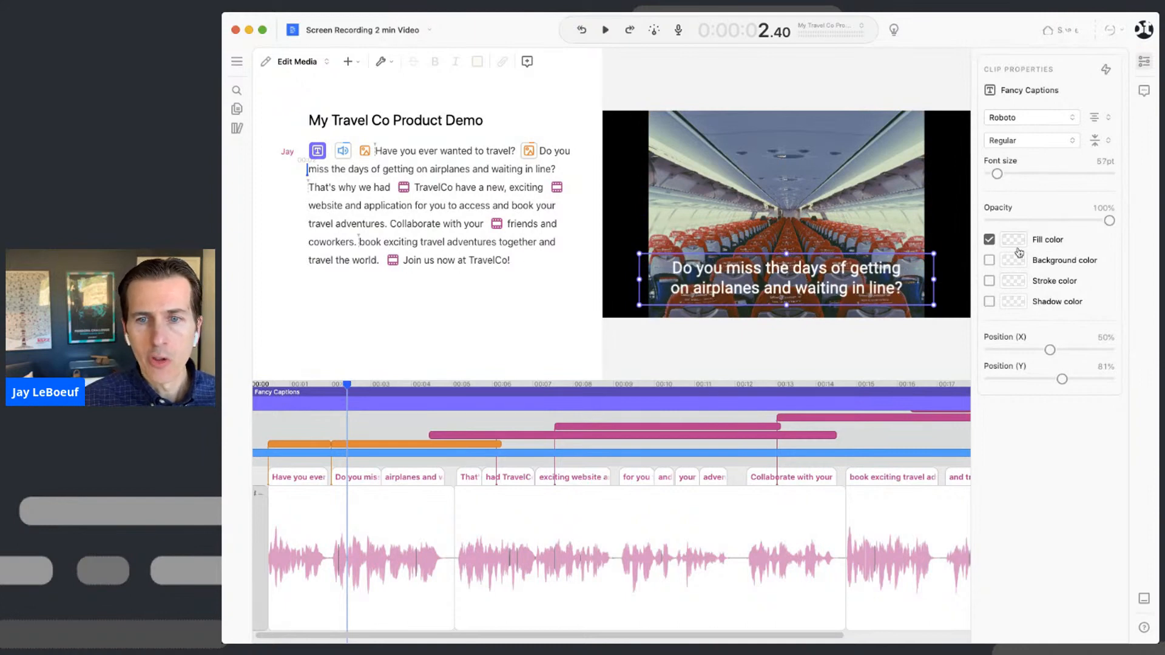
- Give the captions a black background at 88% opacity and lower the box to 83% position
click(1012, 260)
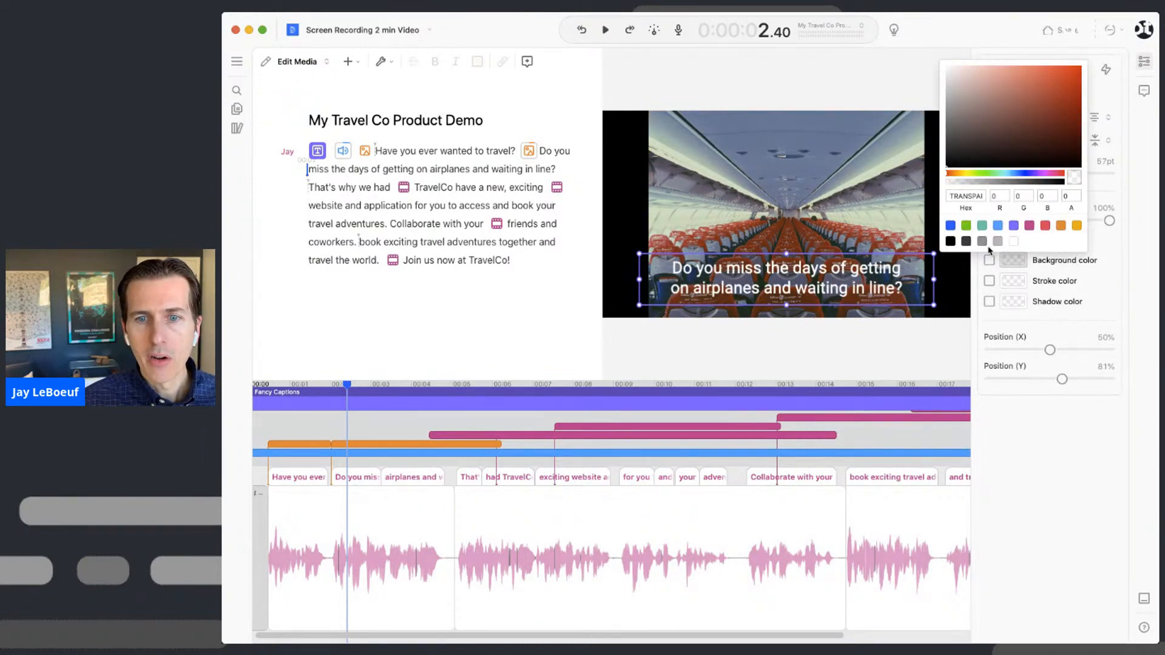
click(998, 243)
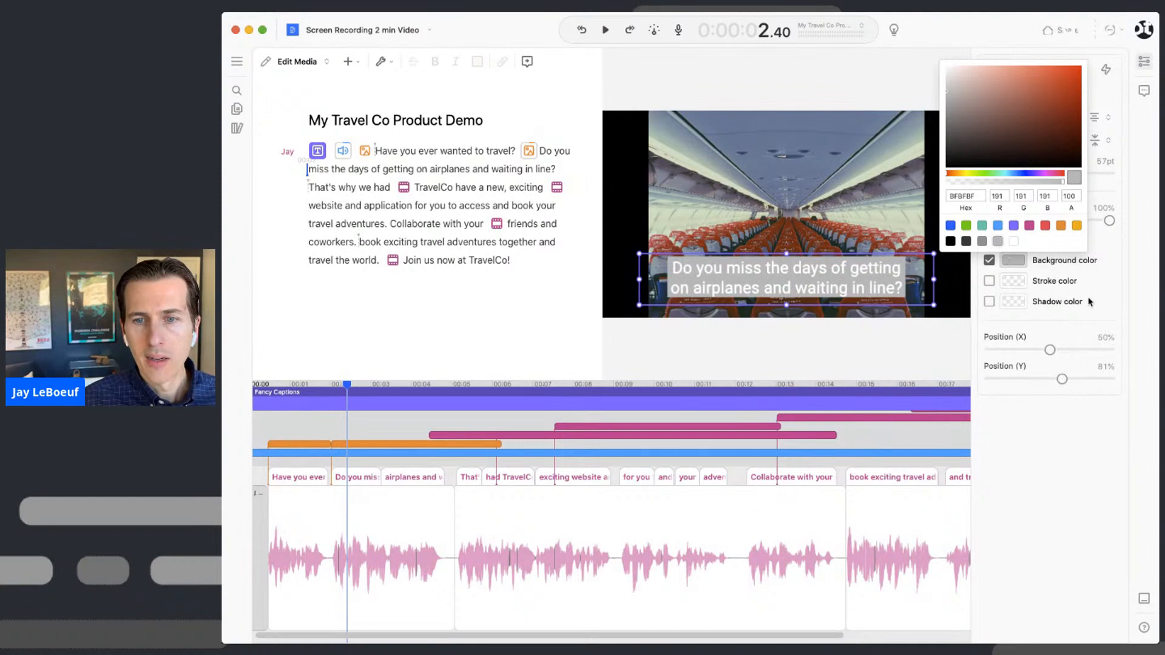
click(982, 241)
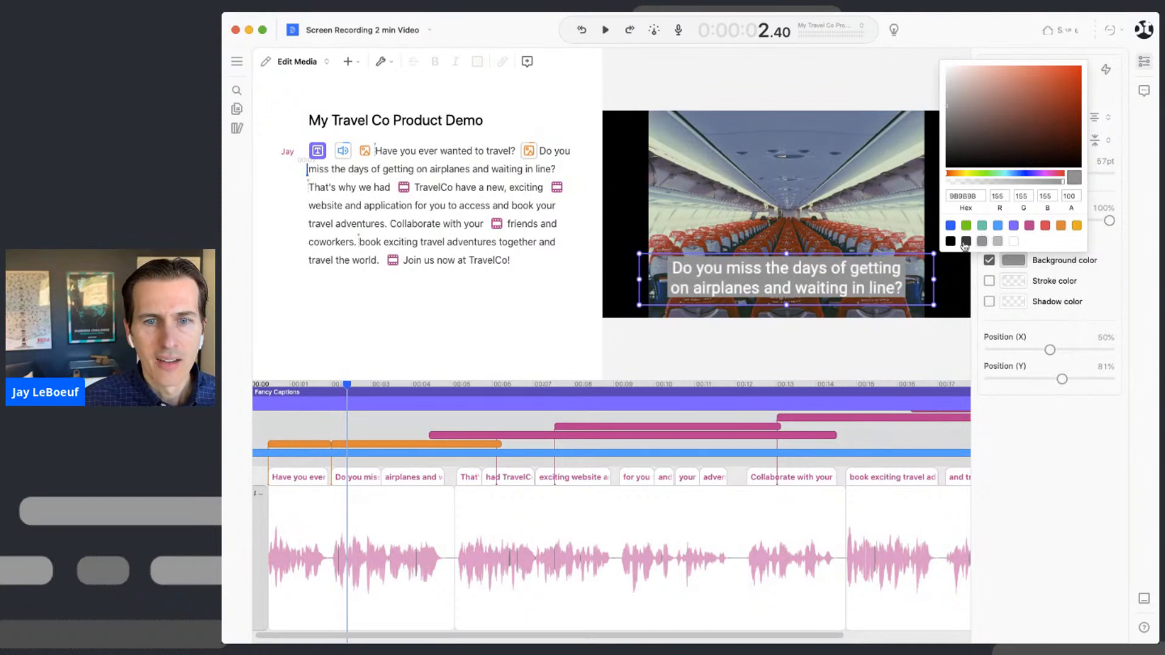
click(951, 242)
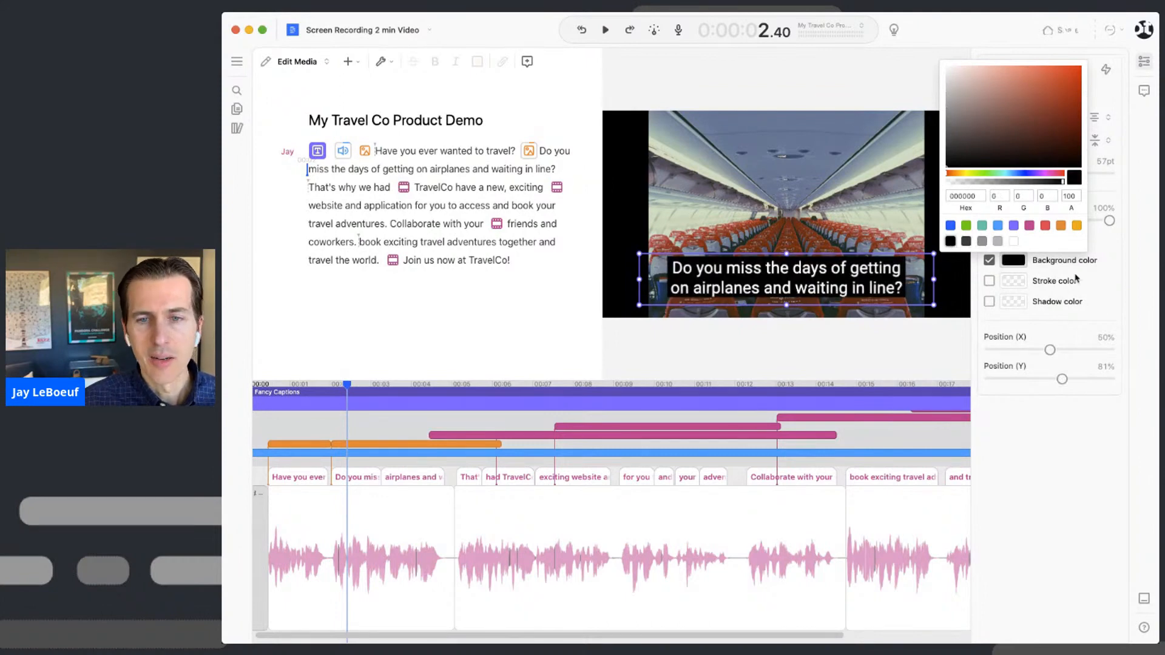
click(1103, 274)
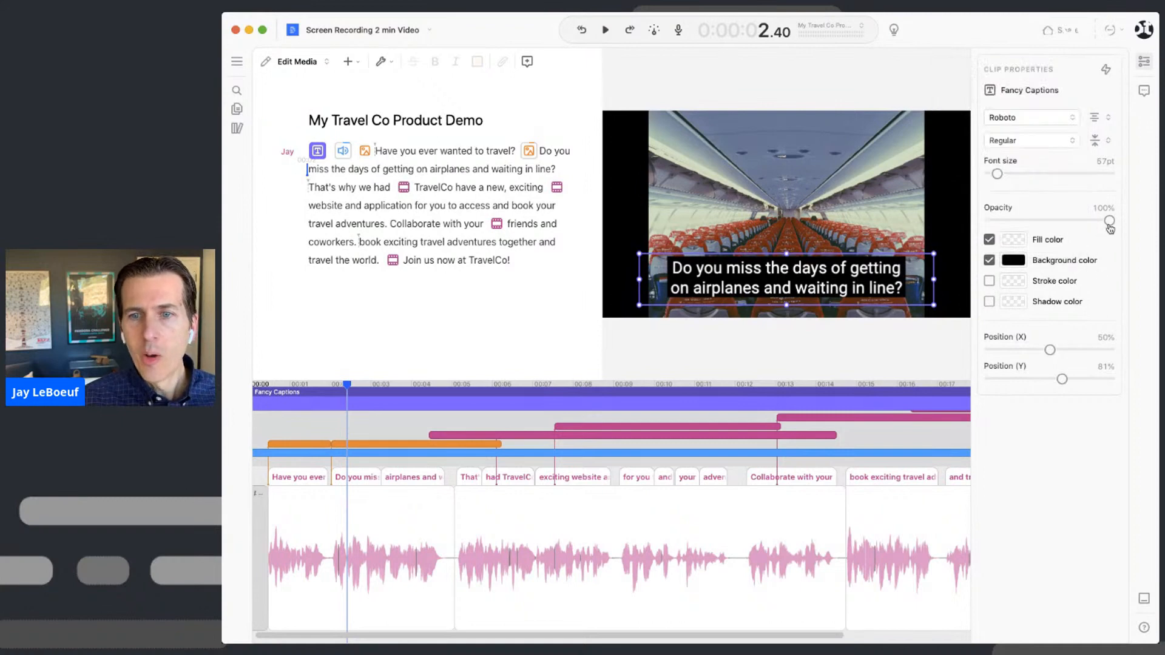
mouse_move(1111, 226)
mouse_down()
mouse_move(1076, 226)
mouse_move(1106, 226)
mouse_move(1095, 226)
mouse_up()
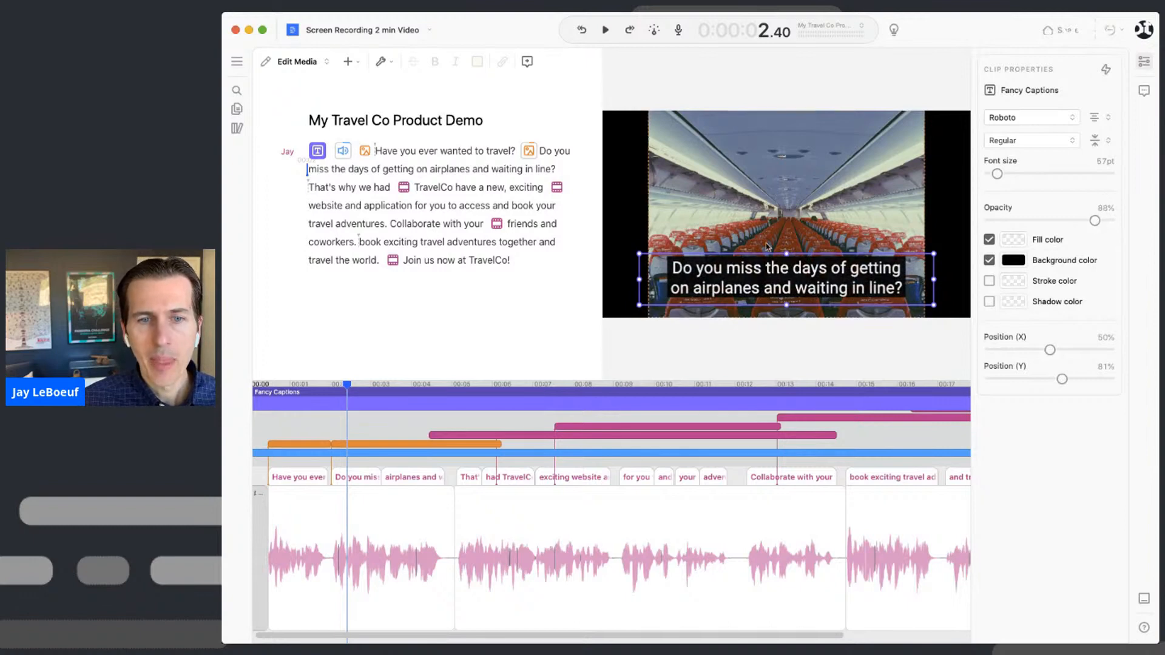
mouse_move(800, 268)
mouse_down()
mouse_move(804, 130)
mouse_move(797, 285)
mouse_up()
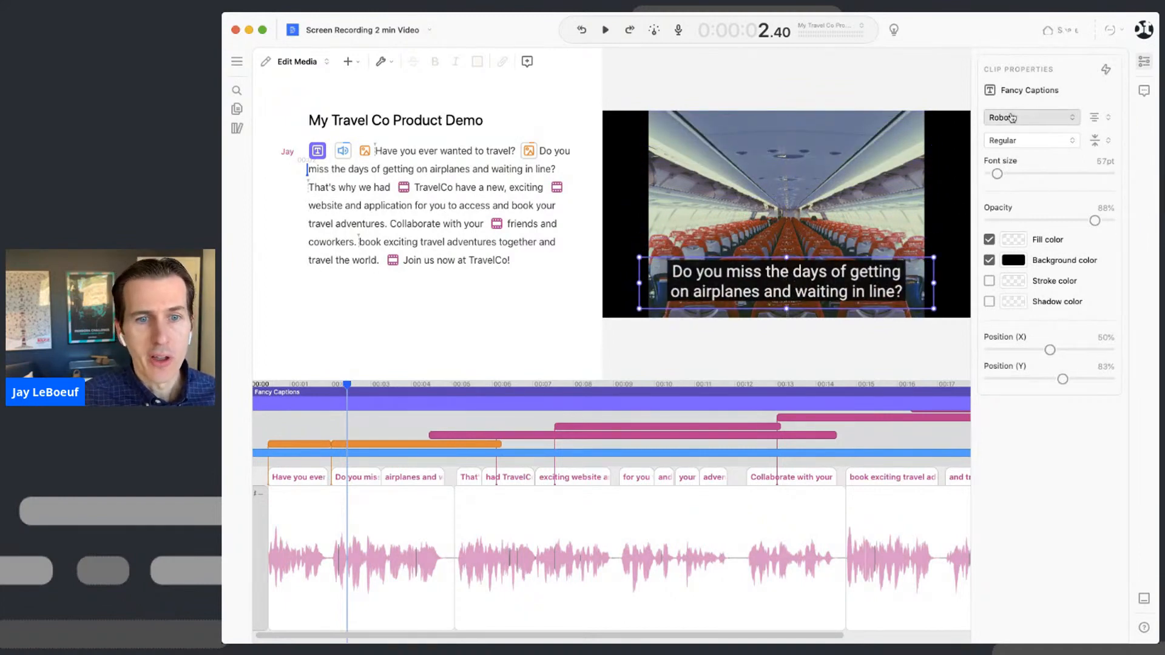
key(Escape)
click(384, 152)
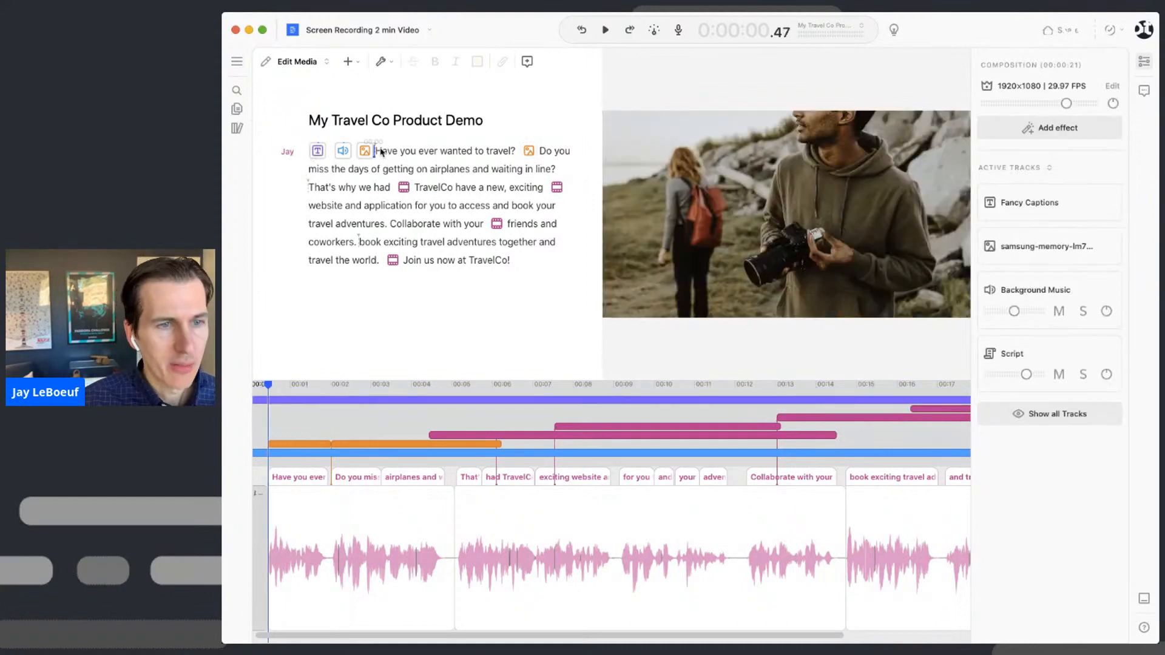
key(space)
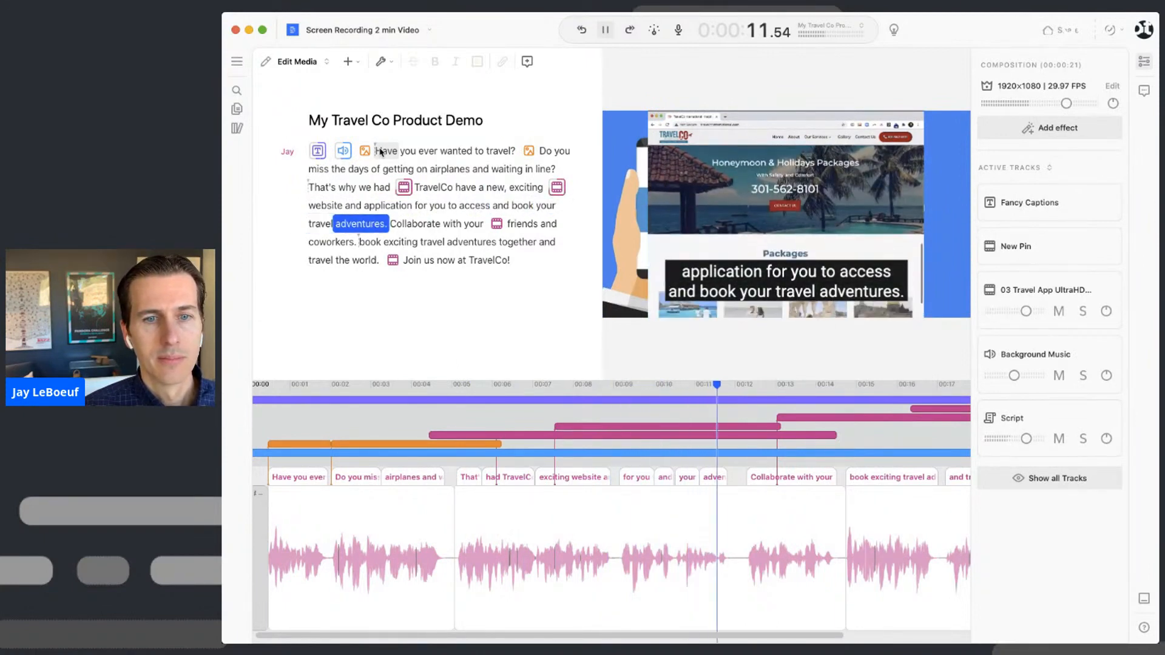
key(space)
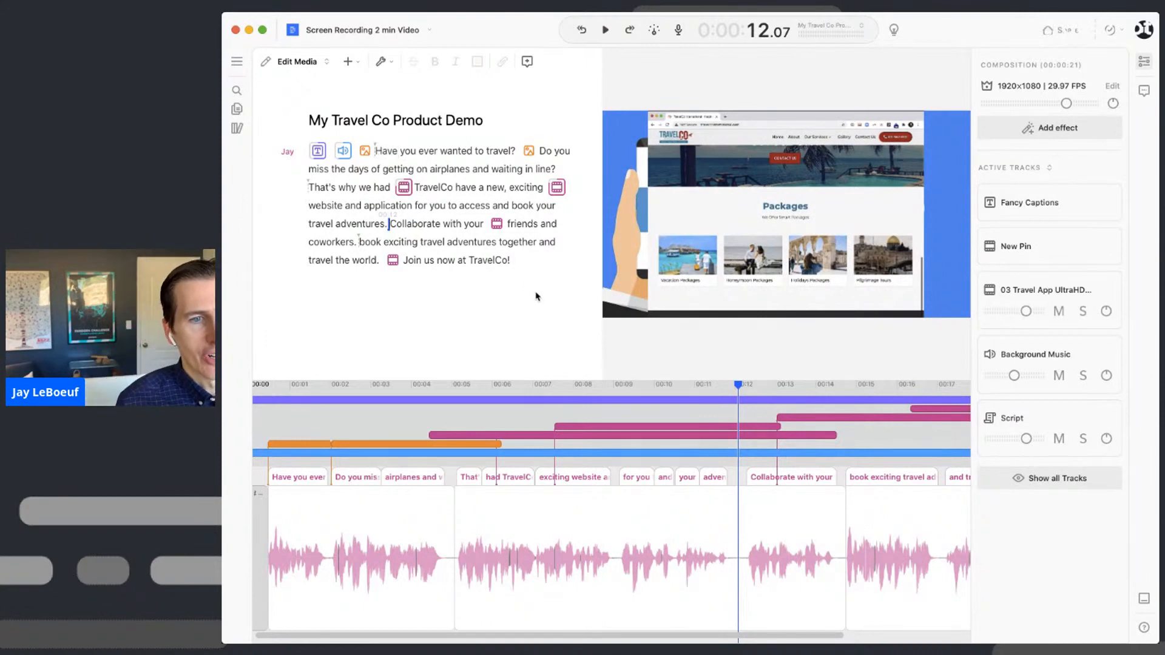
click(546, 266)
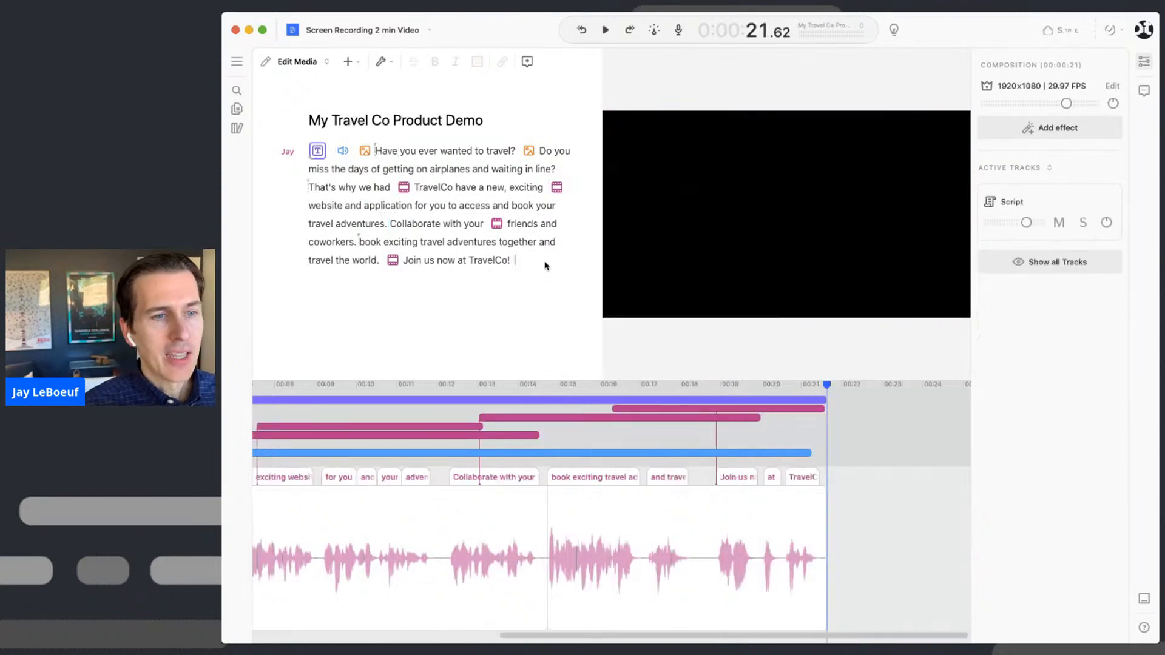
- Add an empty paragraph after the last sentence and open the Edit speakers dialog from its speaker label
key(Return)
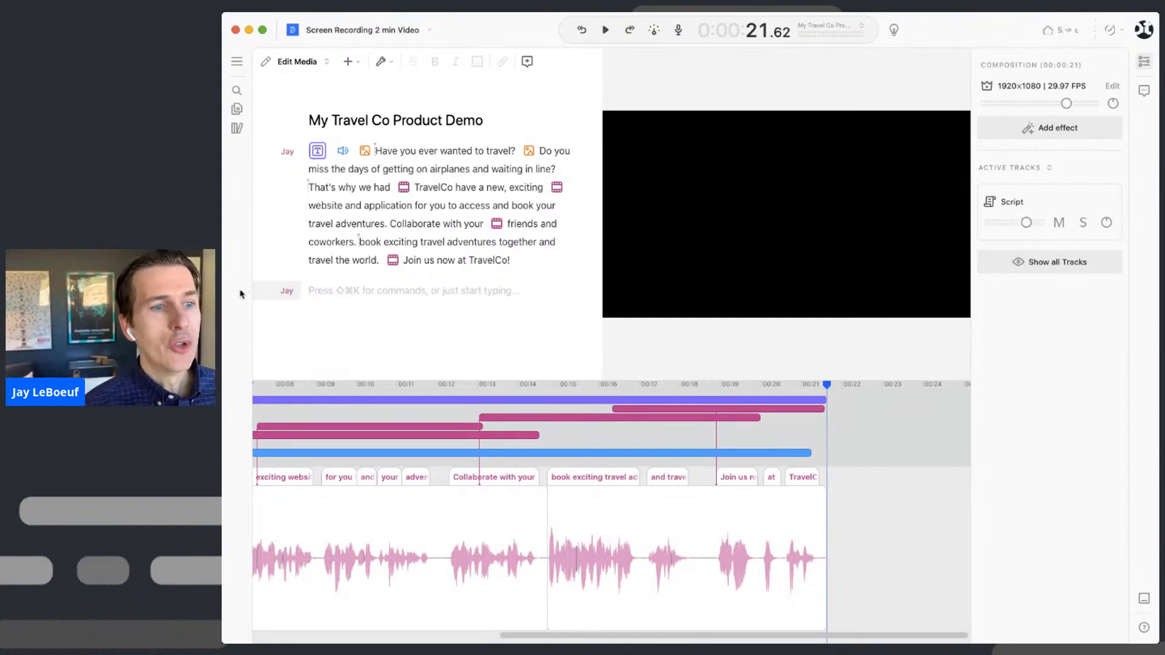
click(287, 291)
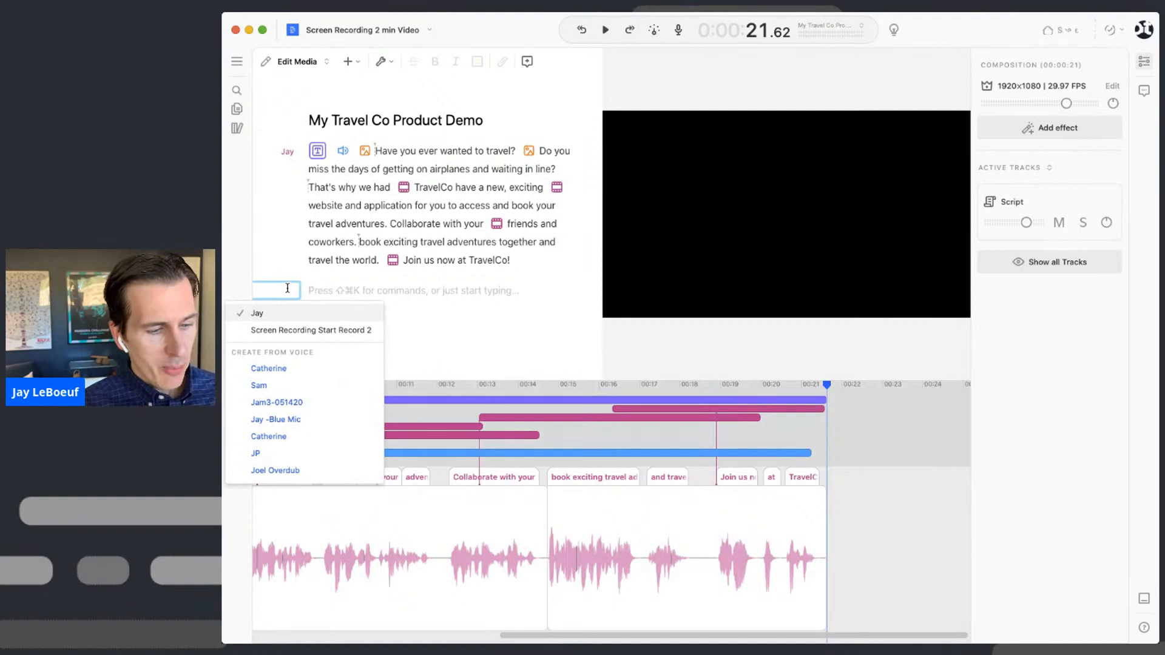
scroll(285, 425, down, 5)
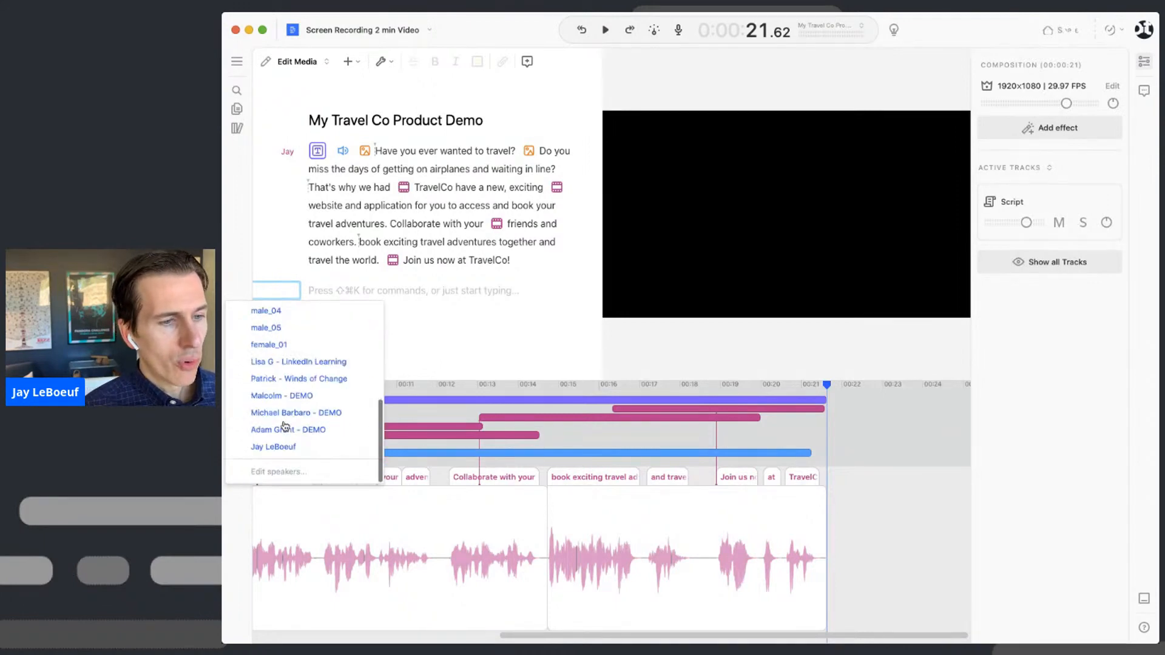
click(294, 473)
- Add a new speaker named 'Narrator'
click(549, 389)
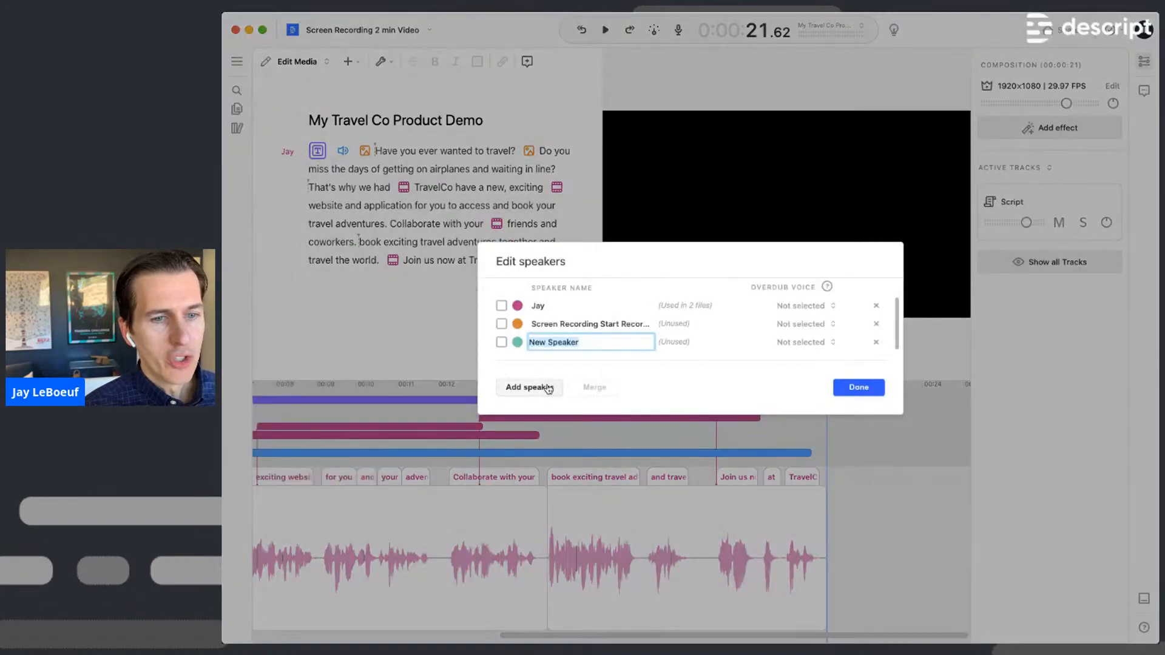
text(Narrator)
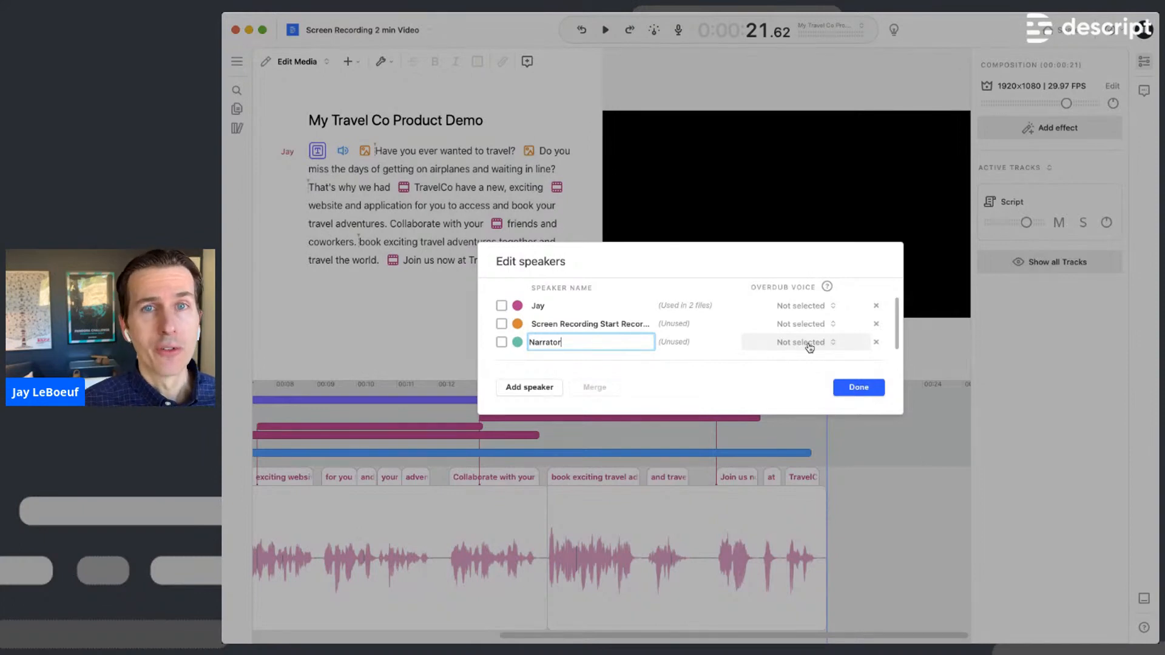
key(Return)
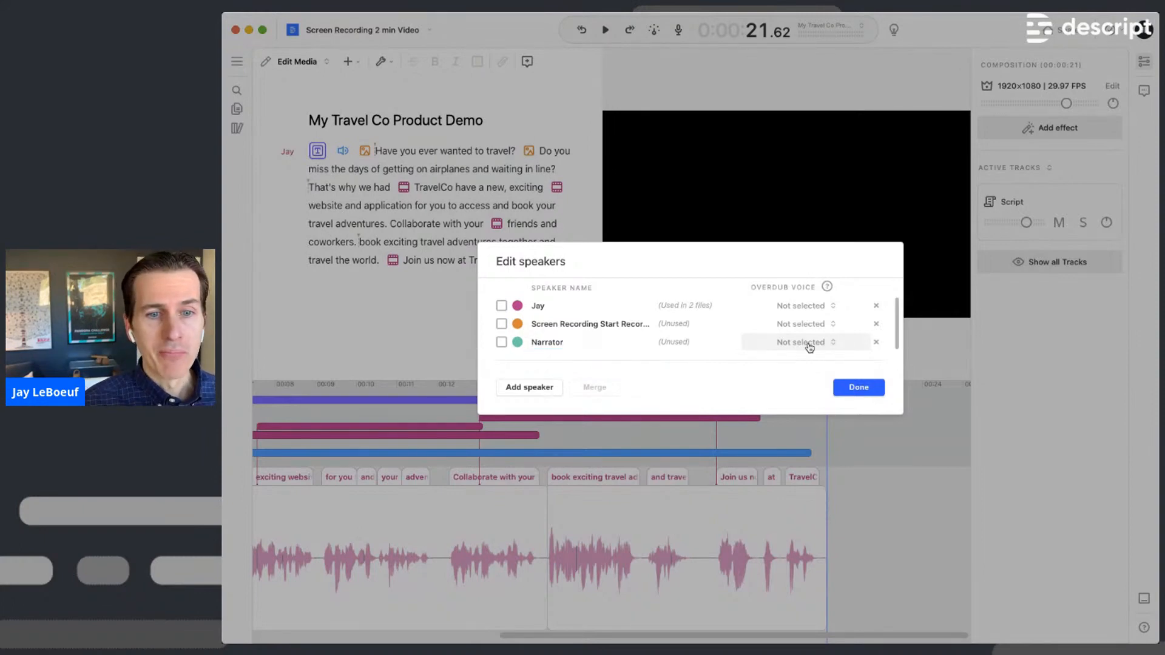
- Audition the Malcom and Henry stock voices, then give Narrator the Carla voice
click(810, 347)
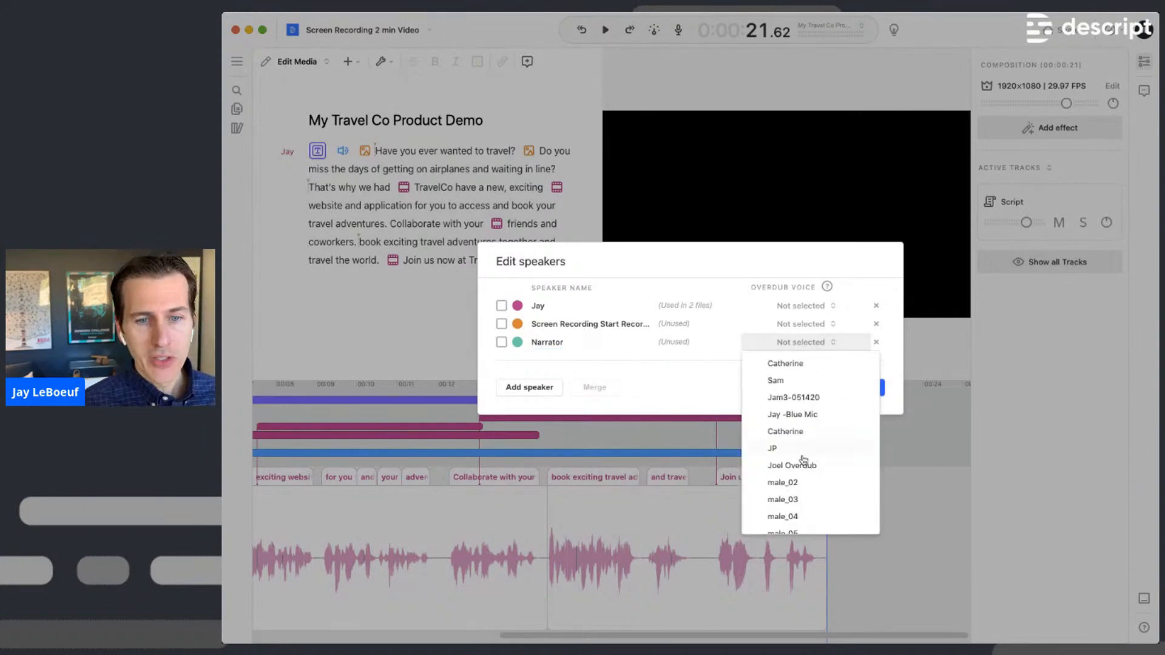
scroll(804, 458, down, 5)
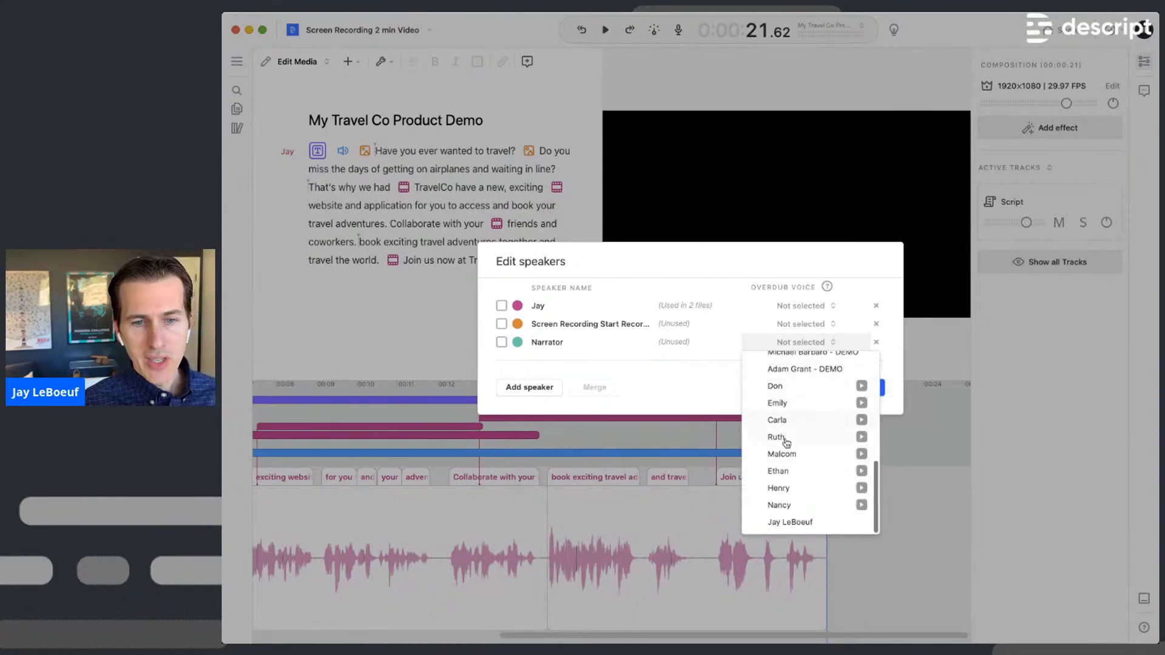
click(861, 454)
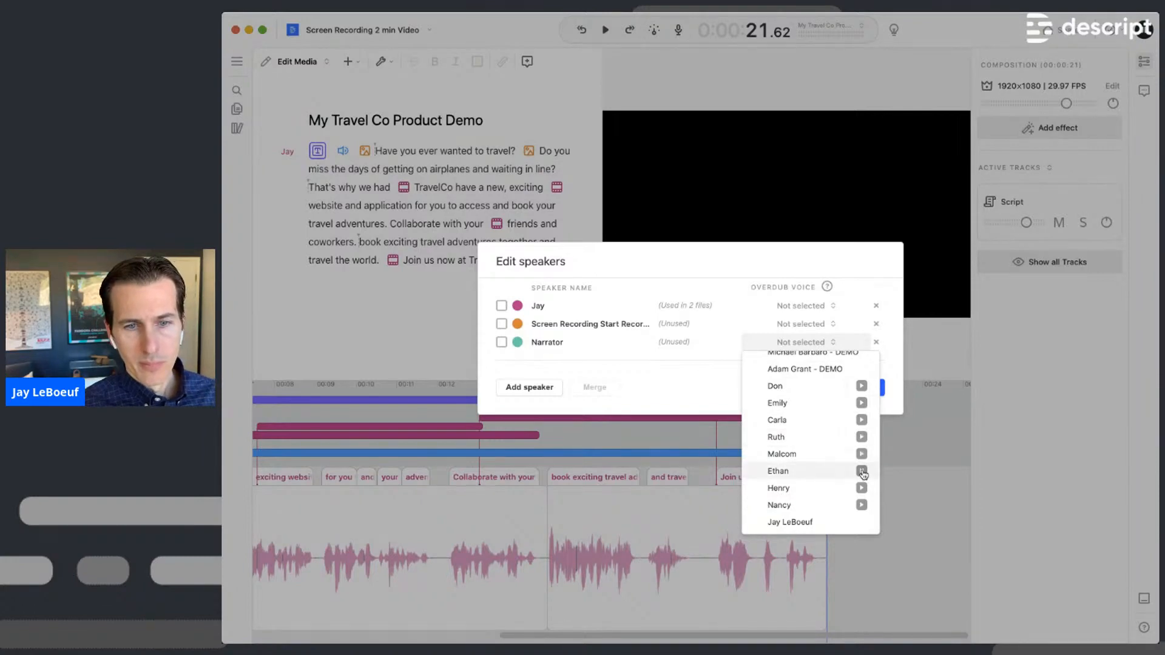
click(862, 489)
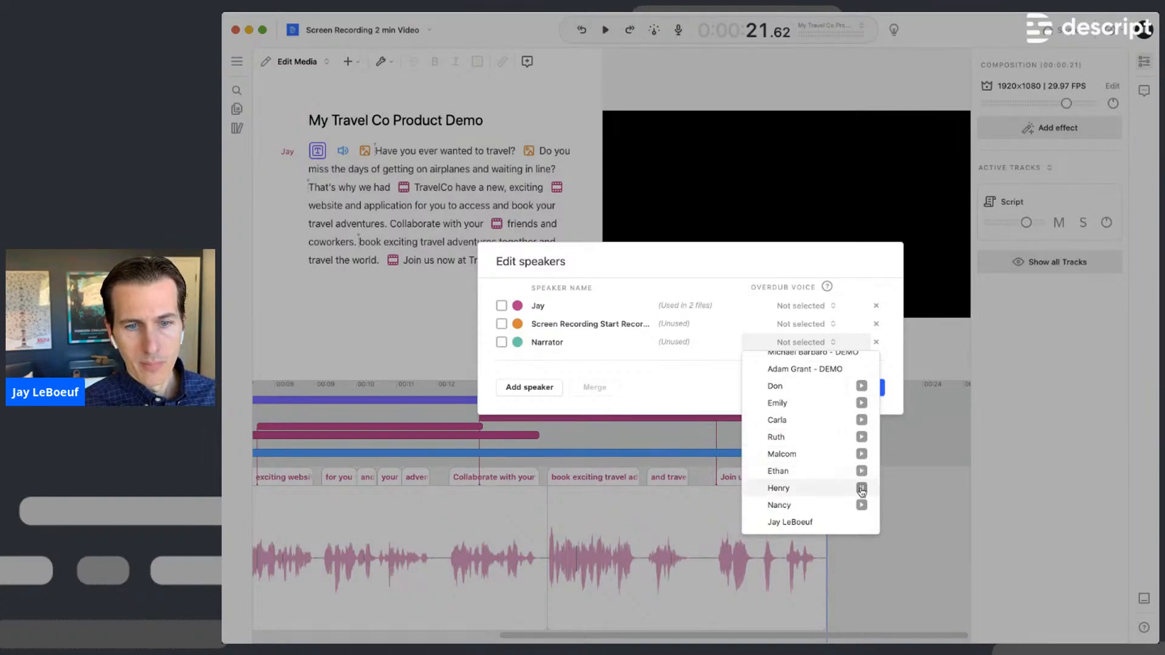
click(807, 420)
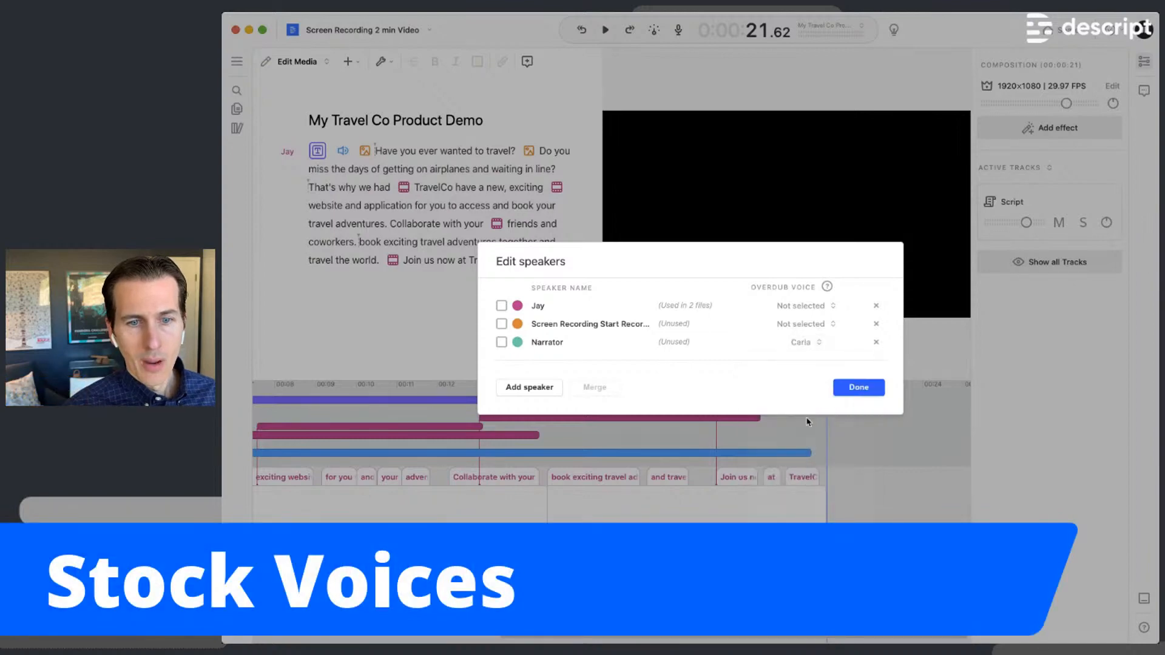
- Start a new paragraph after the script spoken by Narrator in Carla's Formal style
click(869, 390)
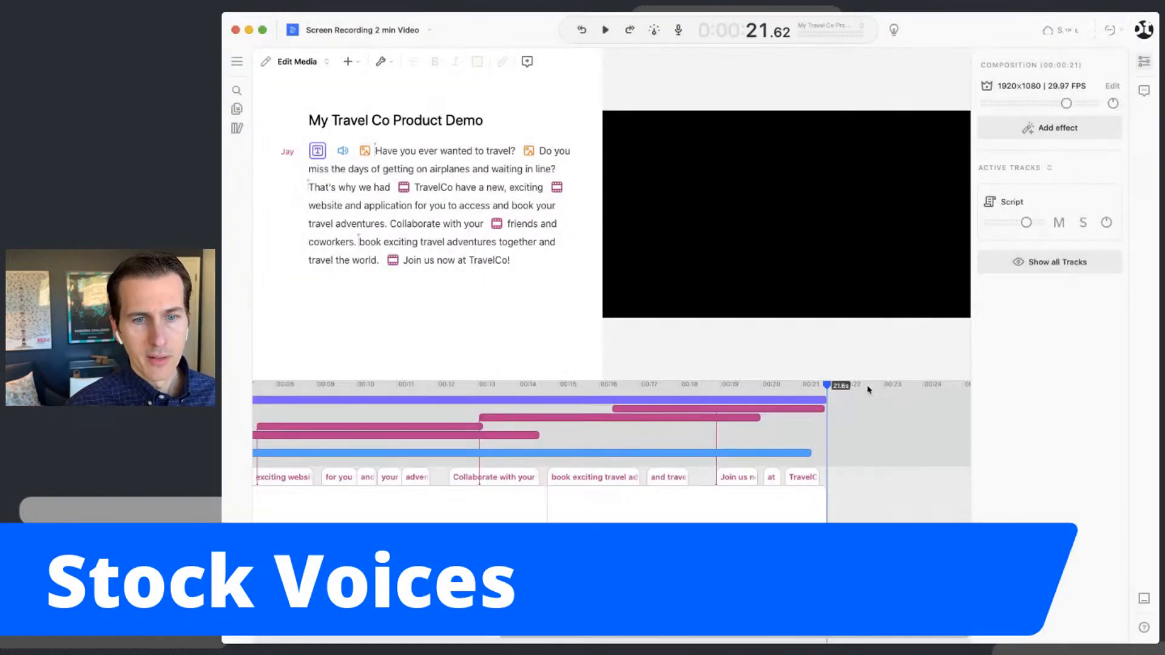
click(464, 290)
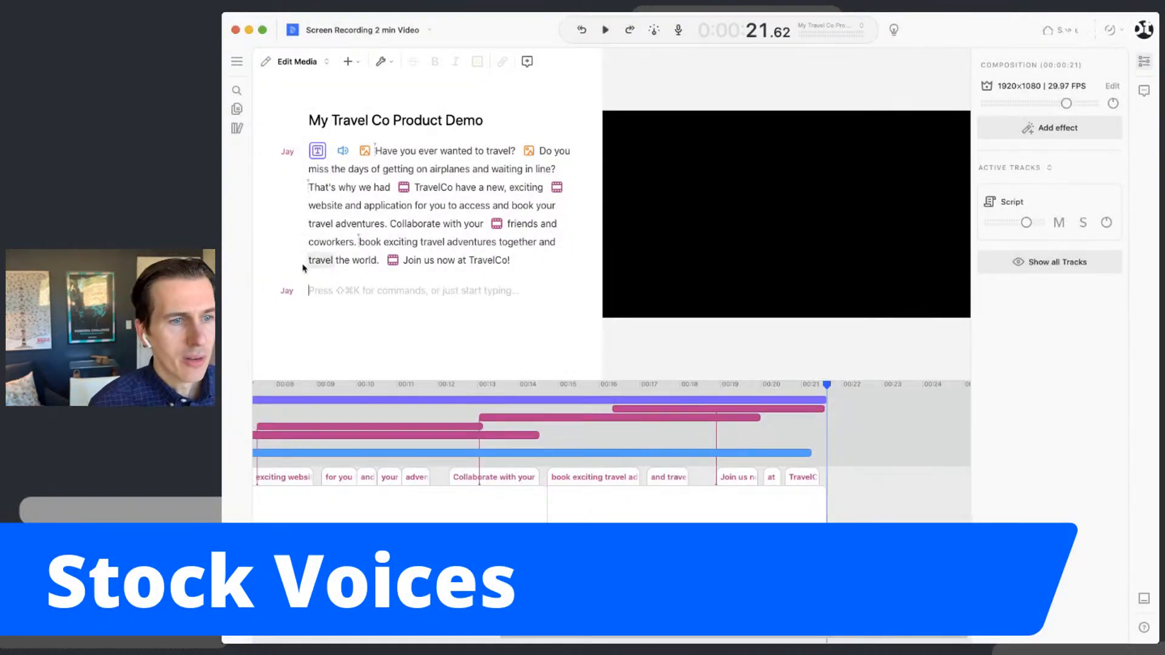
click(287, 291)
mouse_move(284, 349)
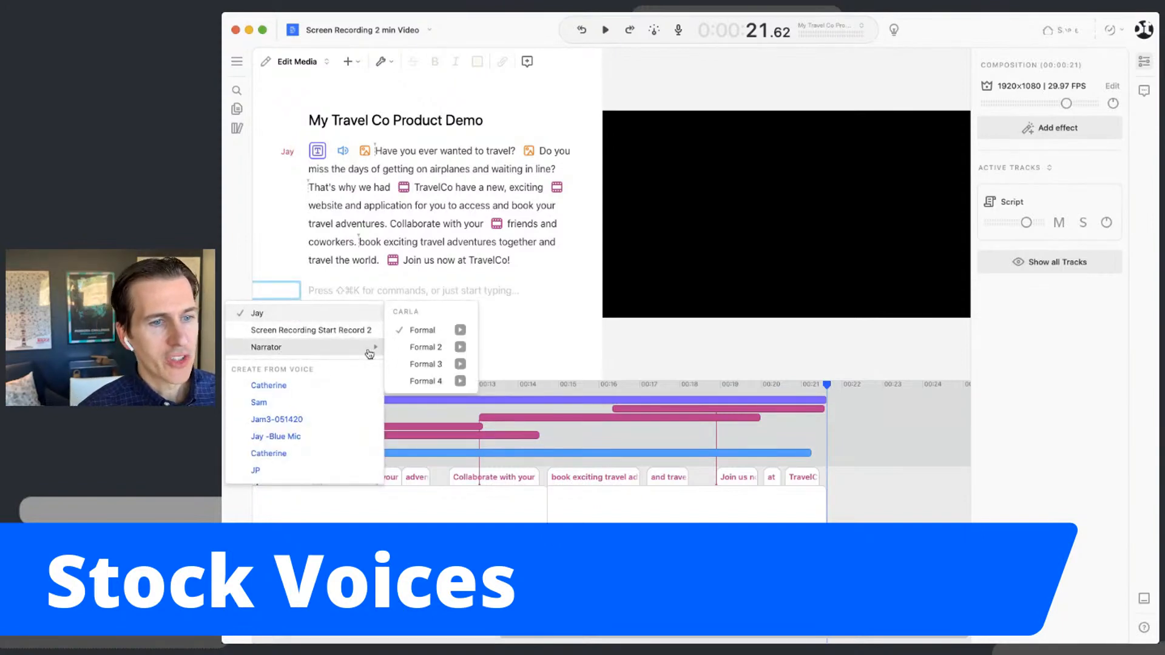
click(460, 349)
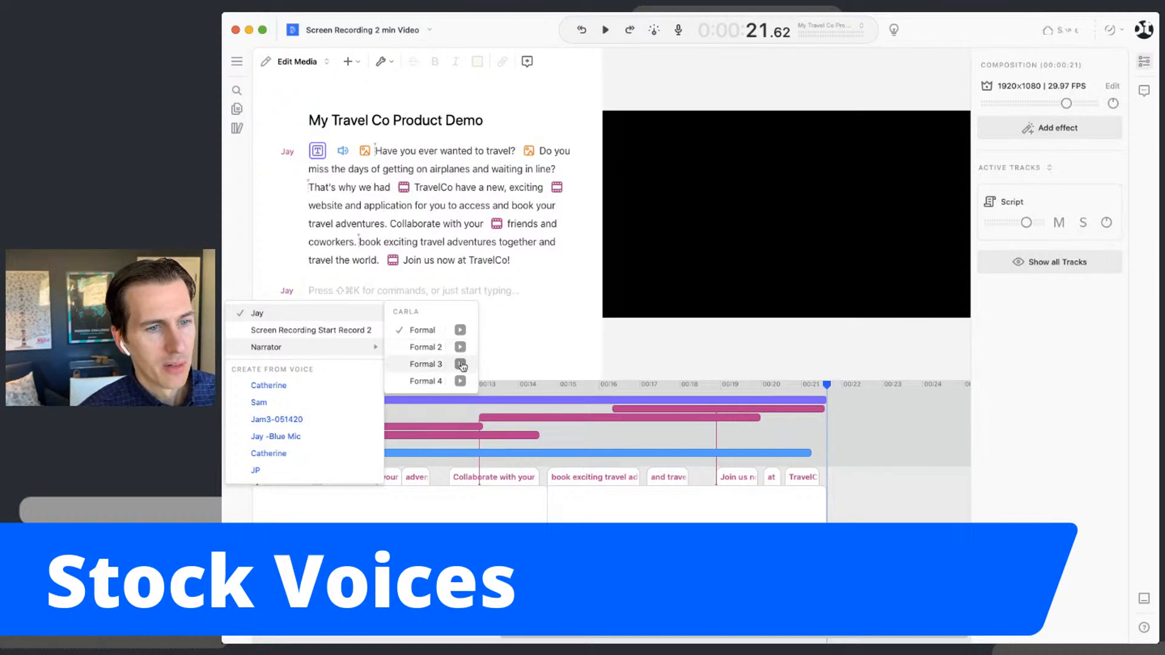
click(419, 330)
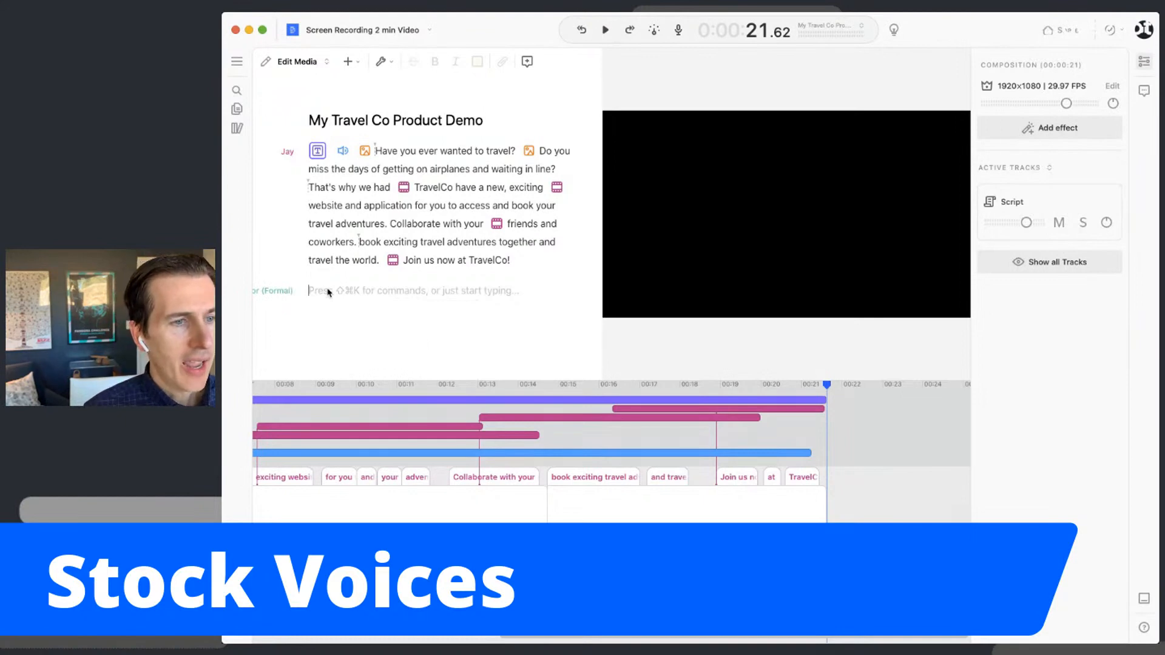
text(For m)
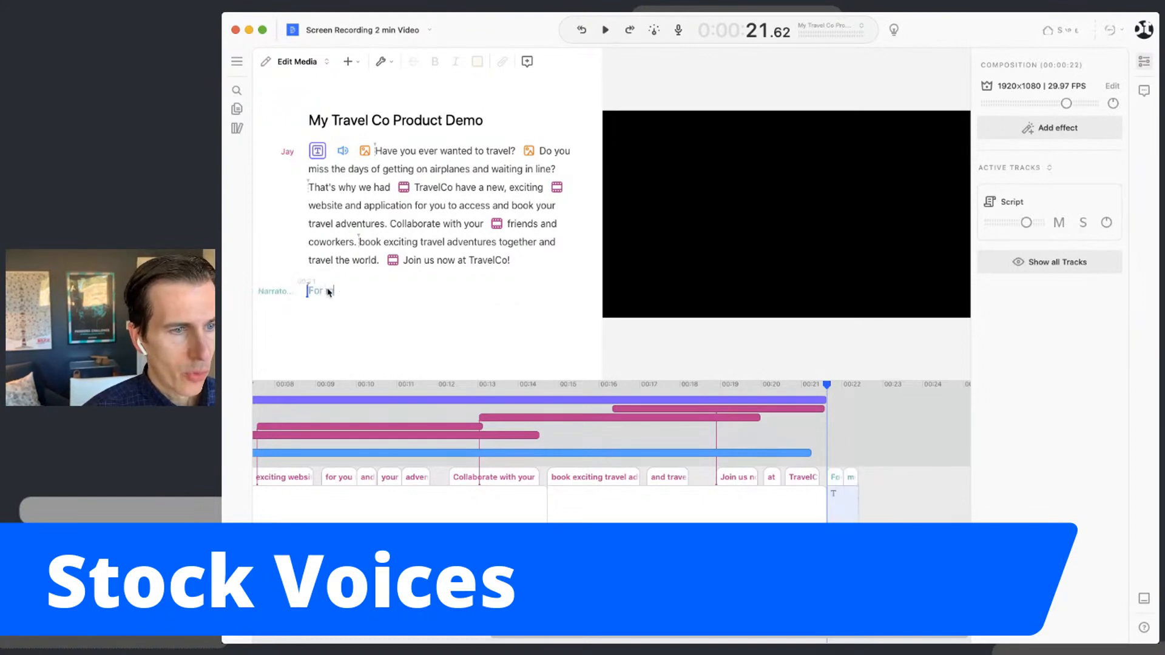
text(ore information, pleasde v)
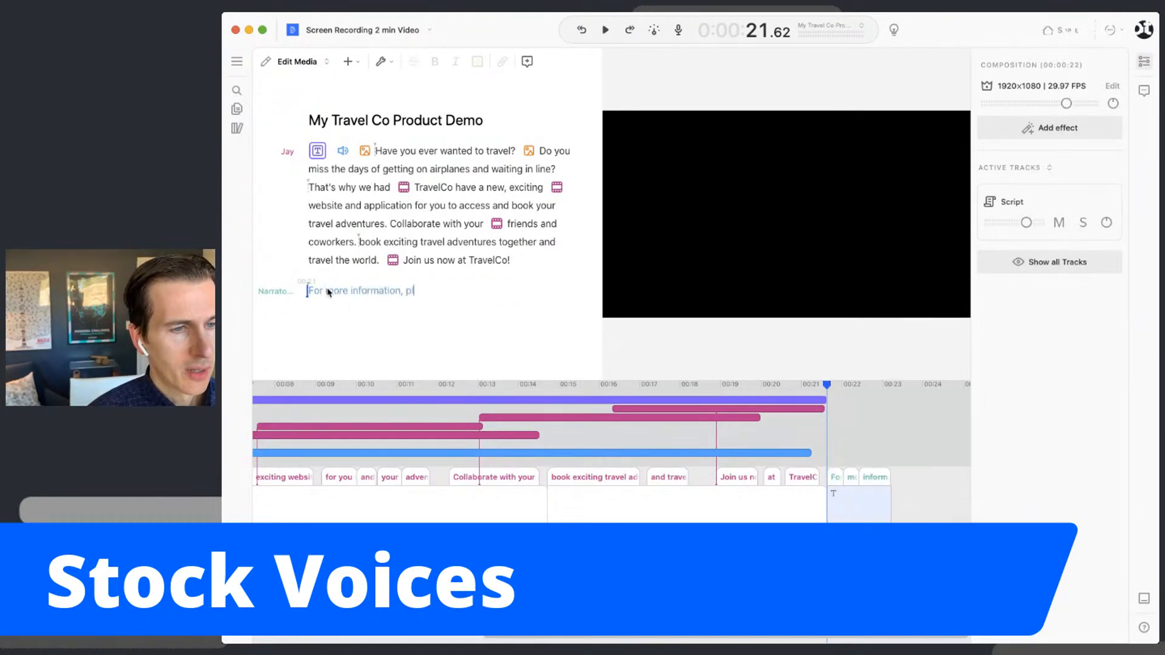
key(BackSpace)
key(BackSpace)
key(BackSpace)
key(BackSpace)
text(e visit)
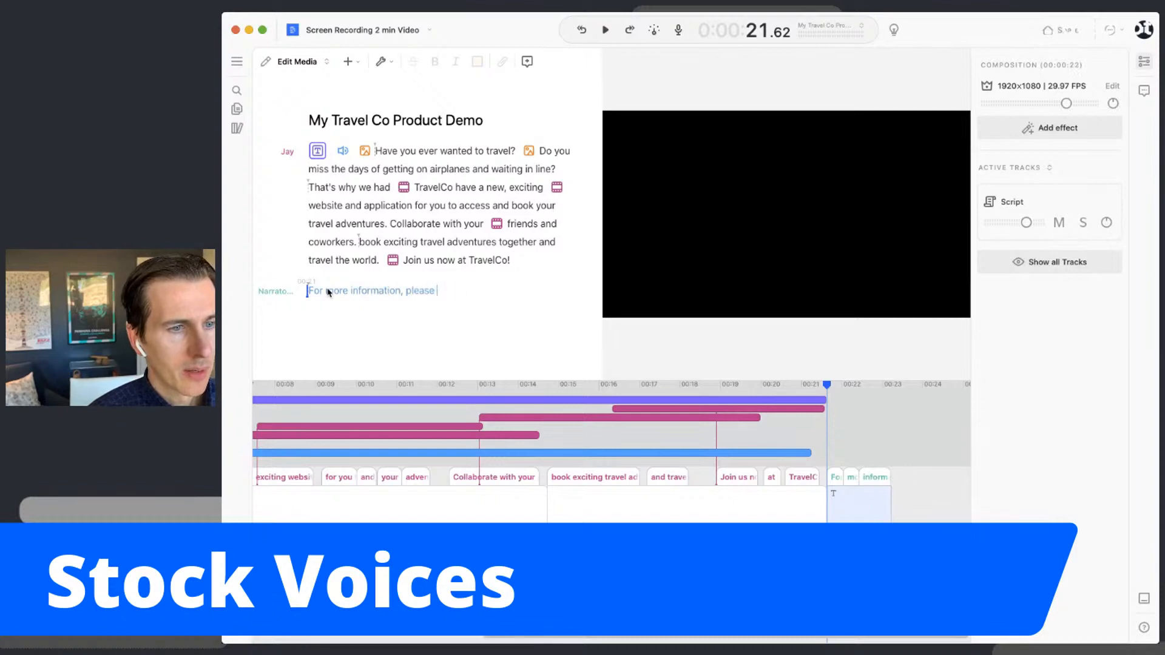
text(www.travel)
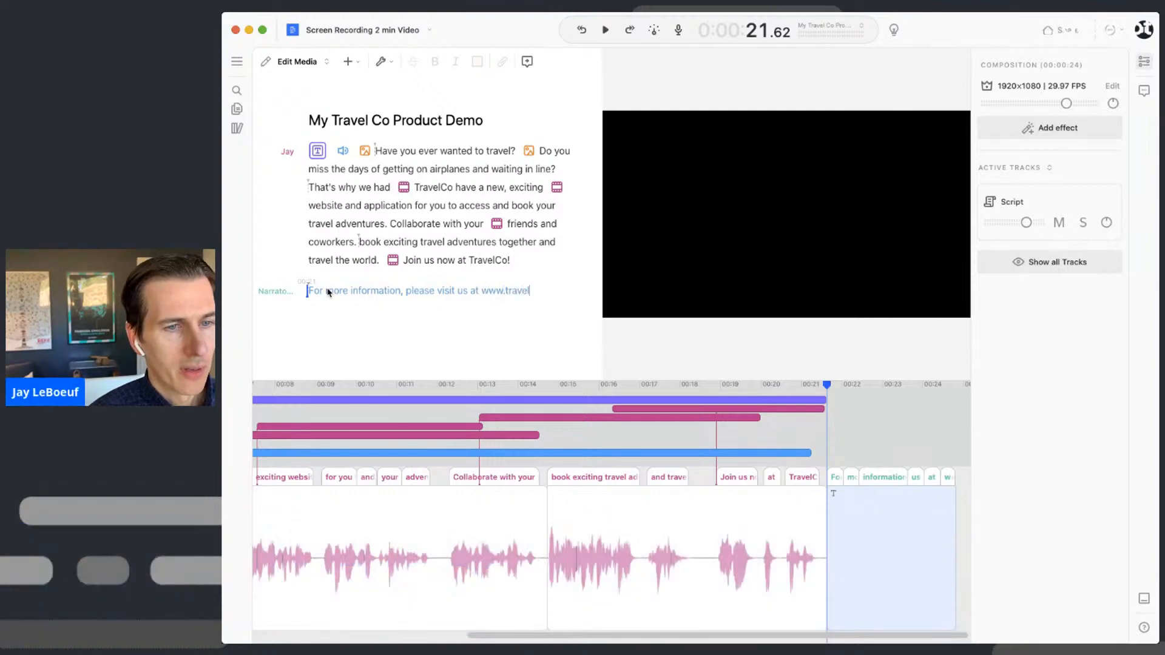
text(.com)
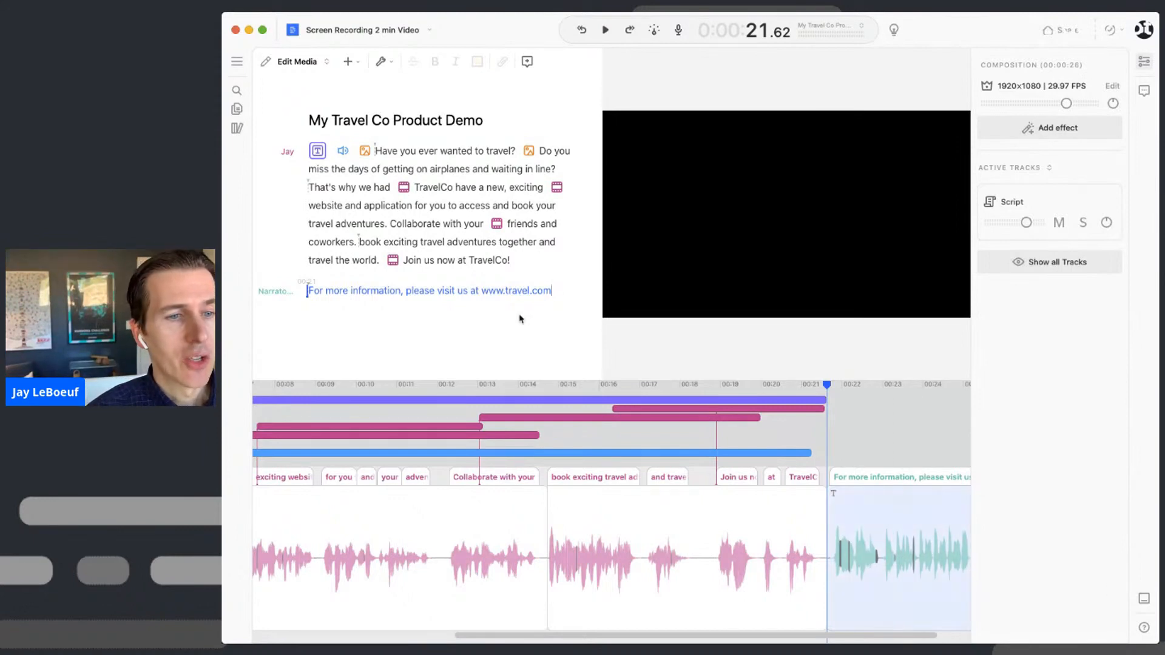
click(454, 261)
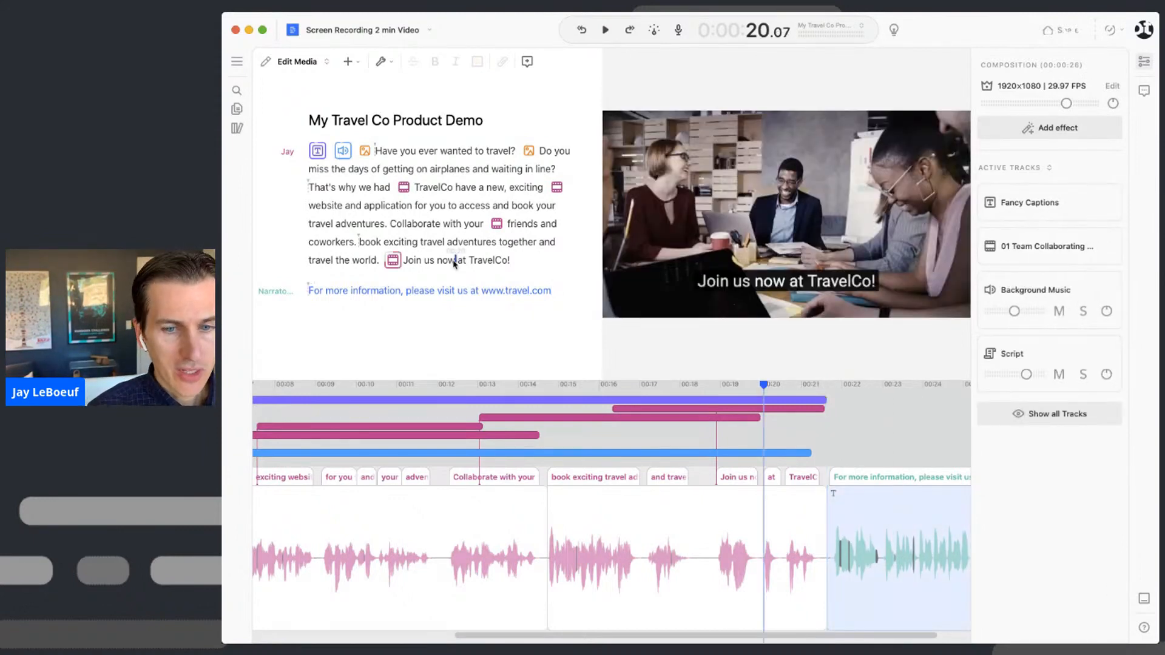
key(space)
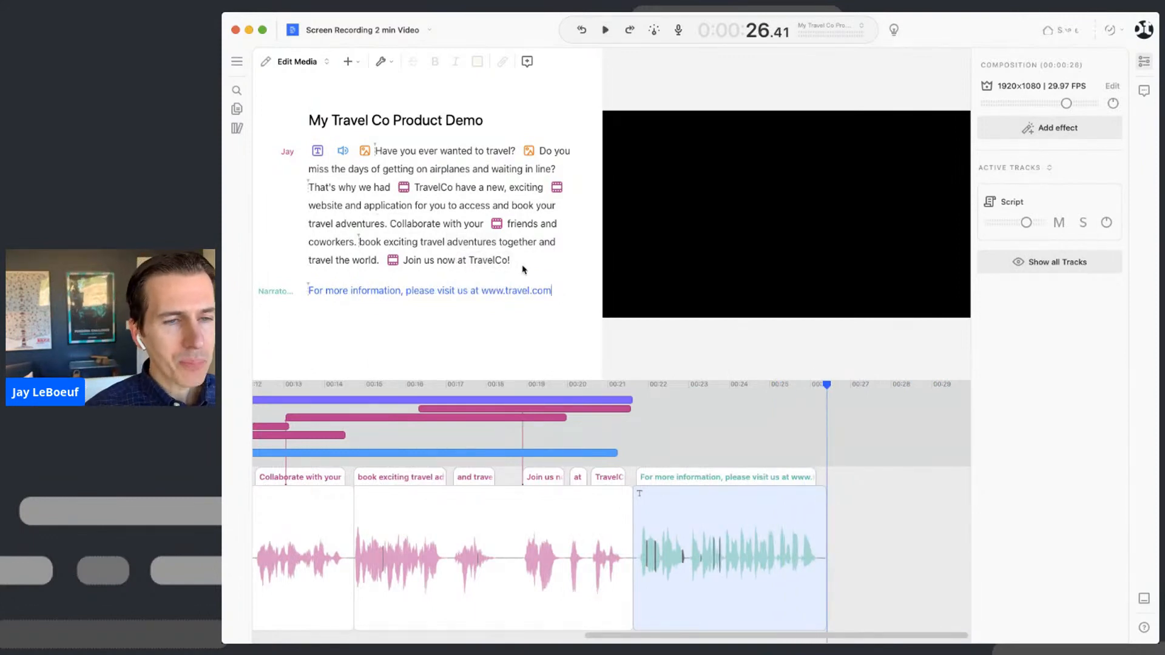
click(523, 270)
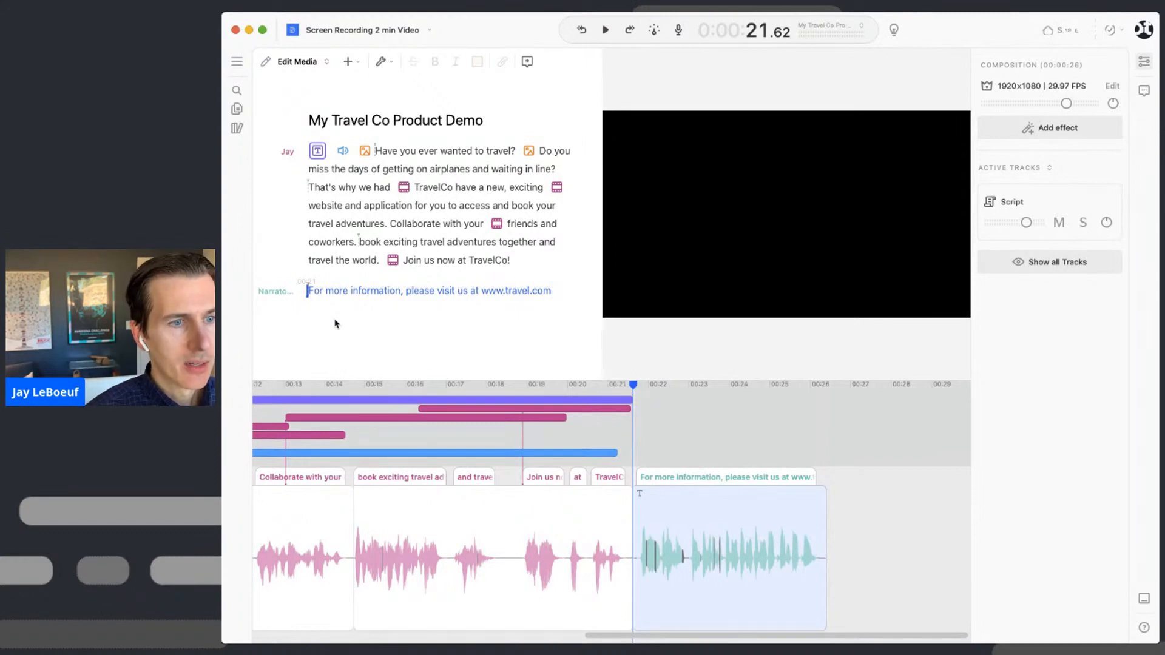
key(super+k)
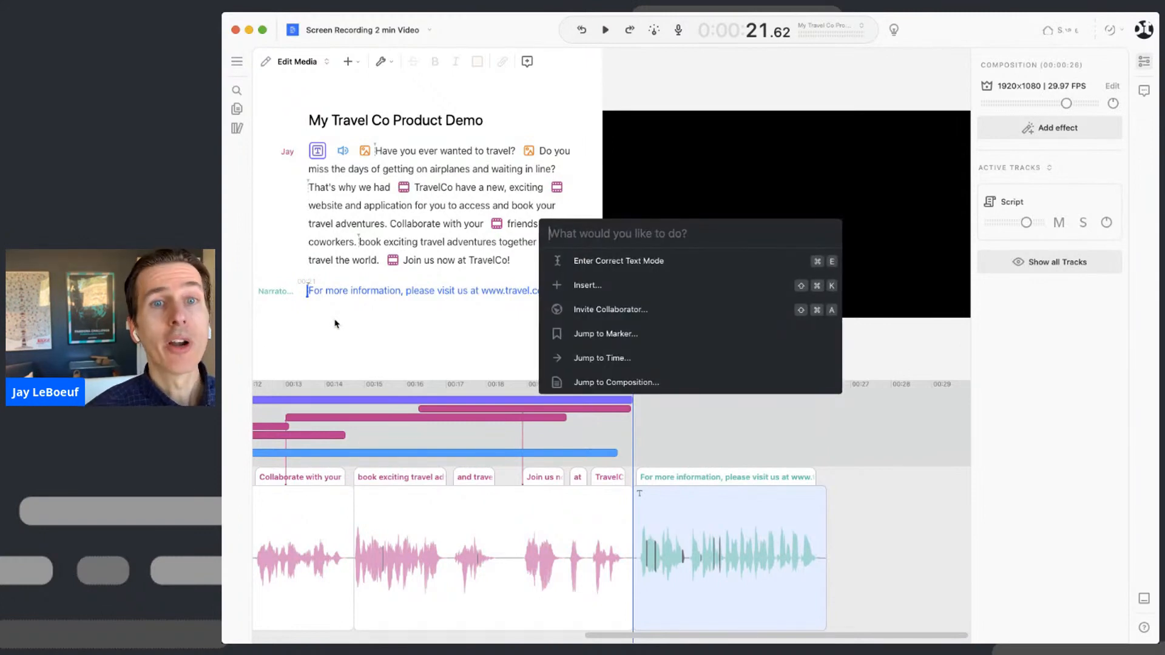
text(title)
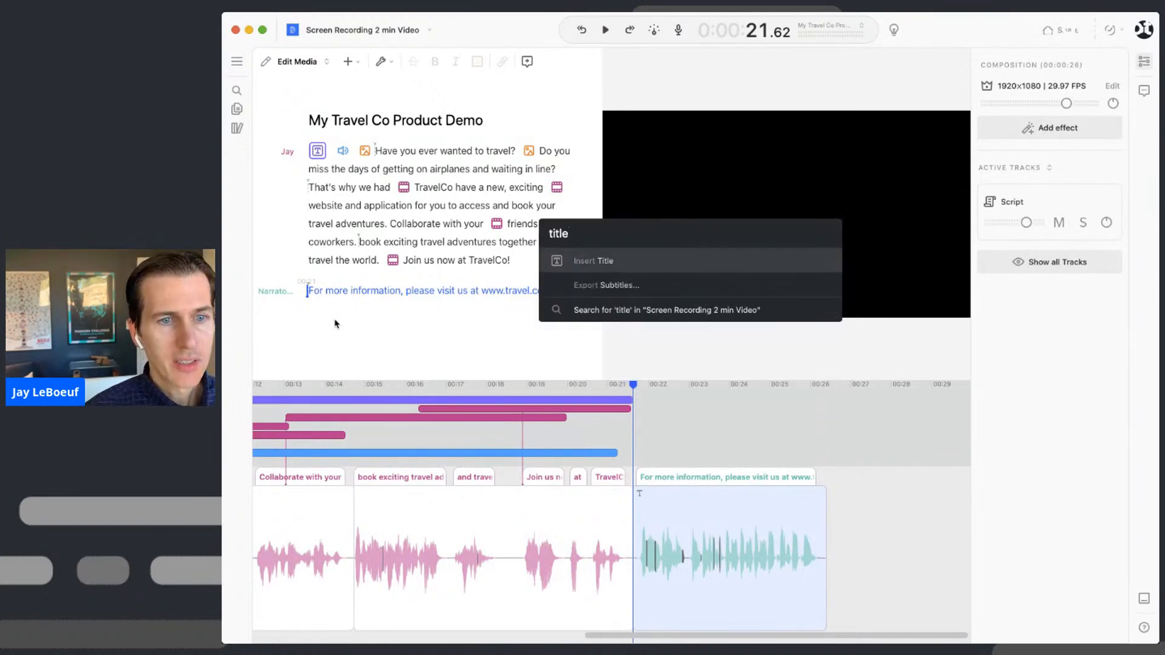
key(Return)
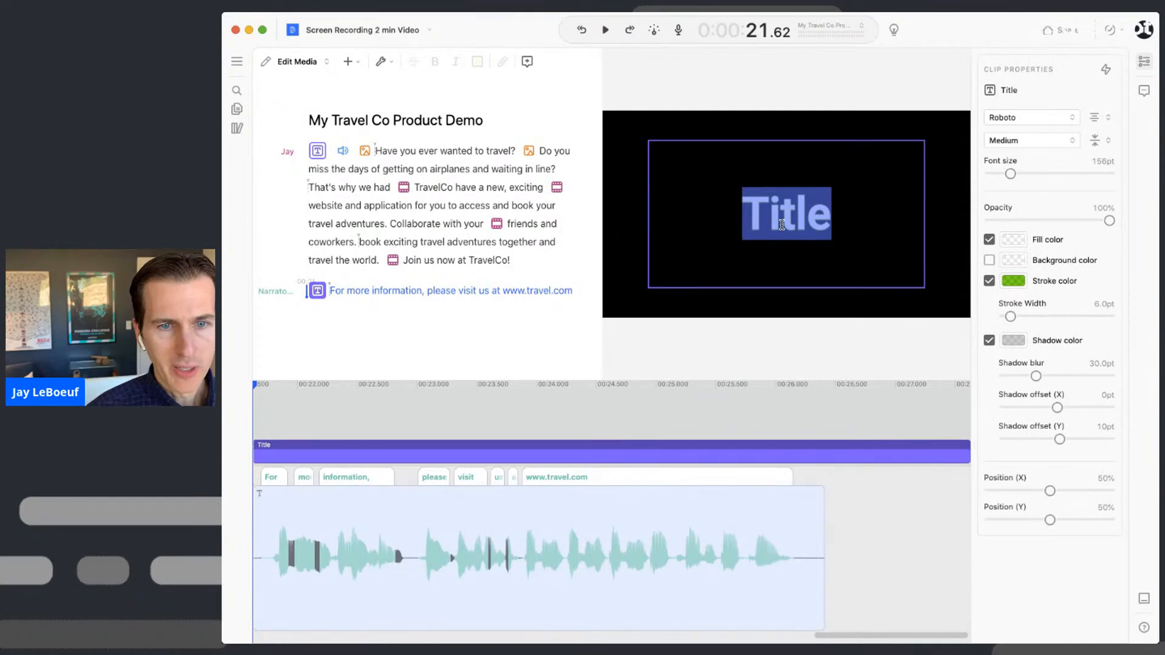
text(www.)
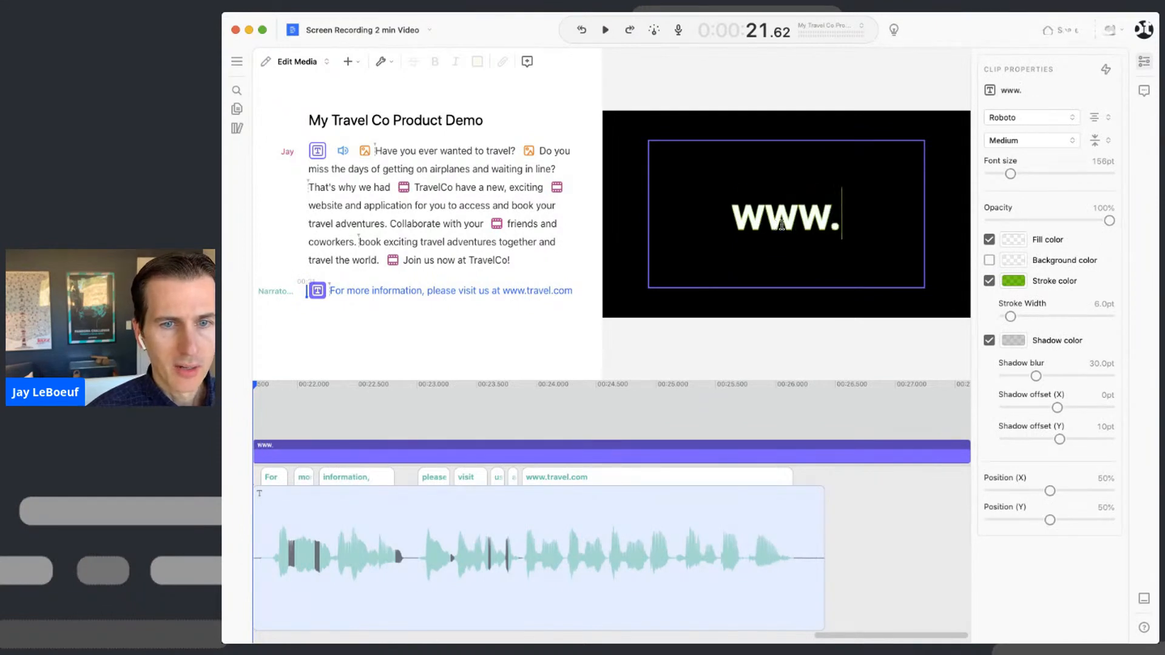
text(travel.com)
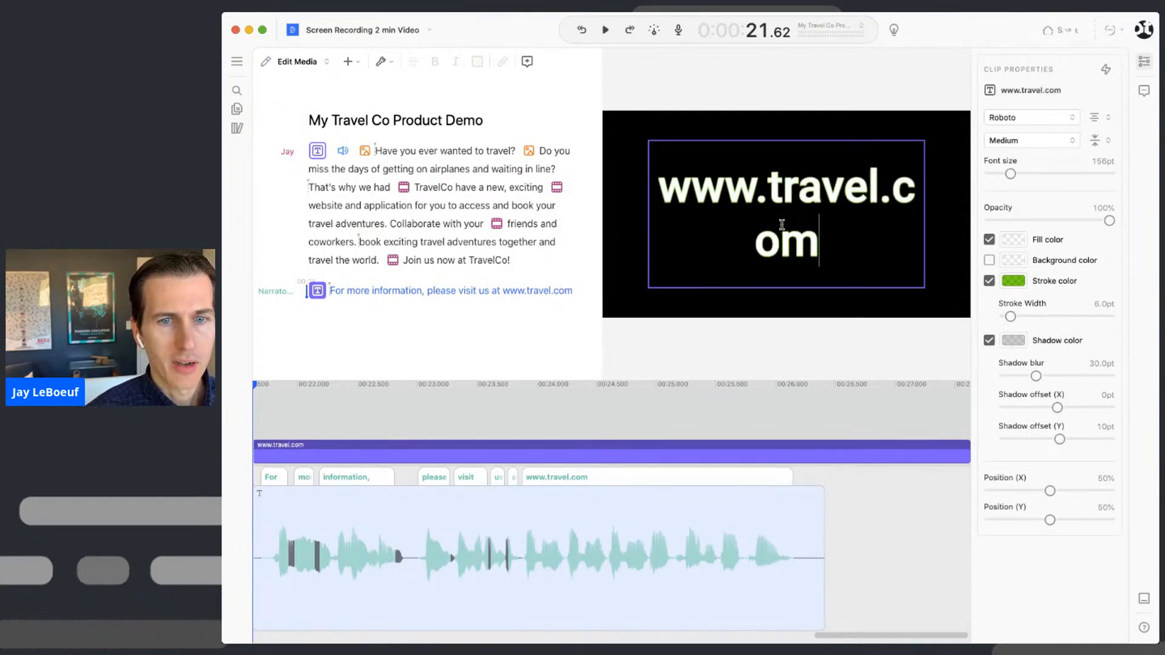
- Resize the title to 115pt in the Sora font and trim its clip to end near 26.6s
drag(1011, 173, 1007, 177)
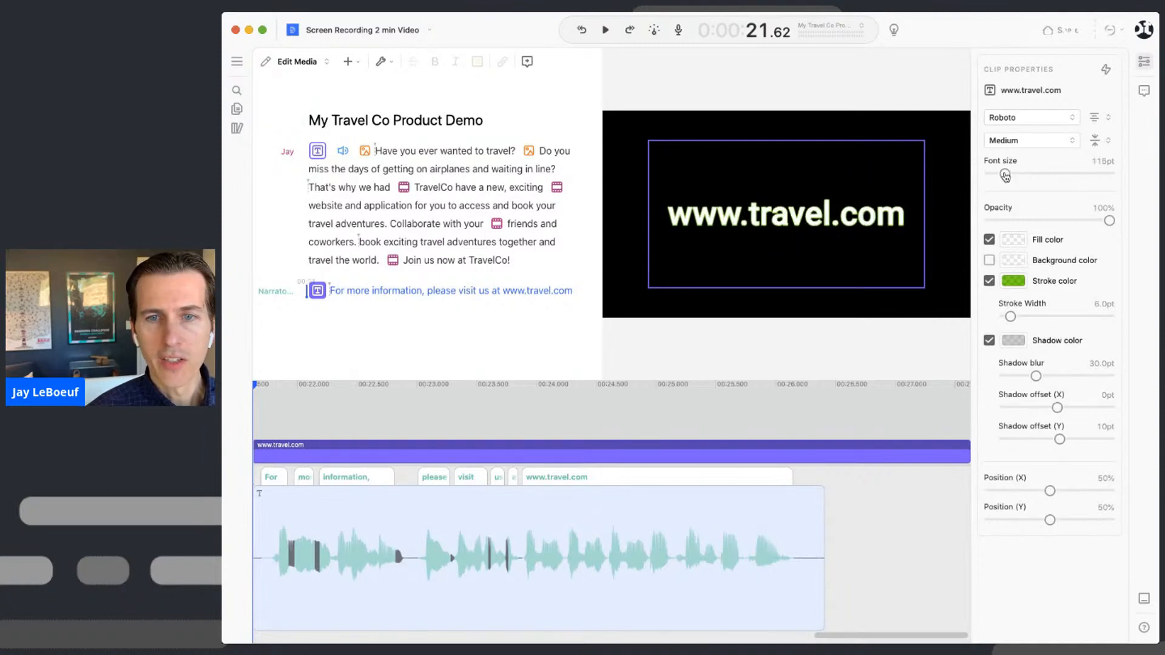
click(1031, 117)
click(1021, 291)
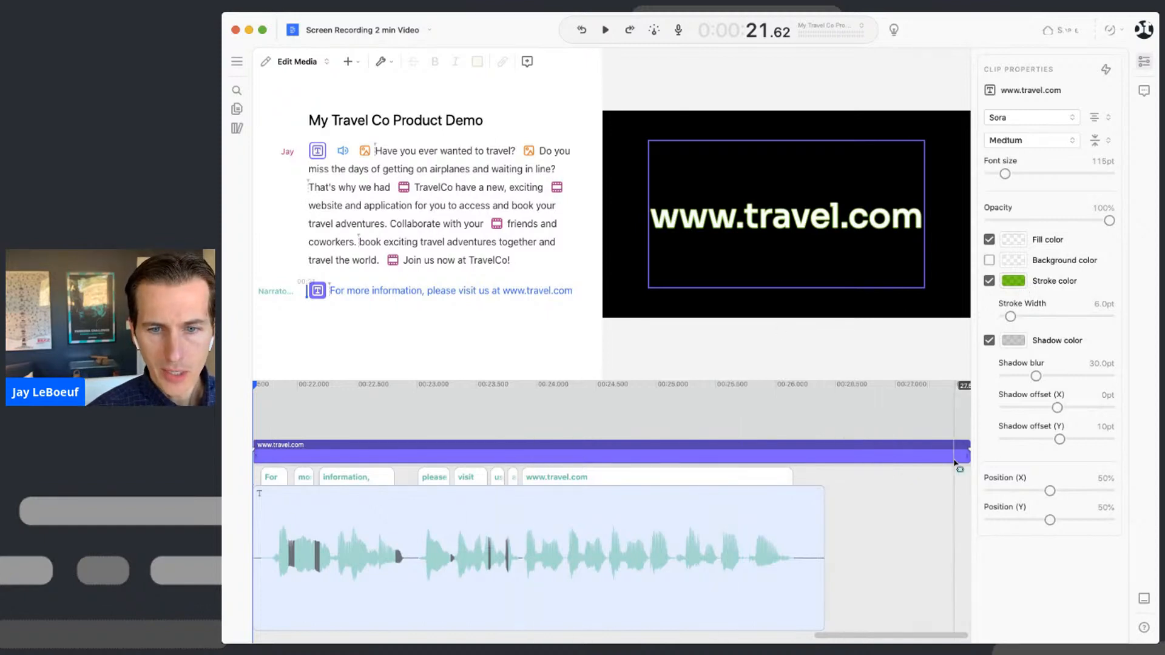
drag(968, 452, 841, 457)
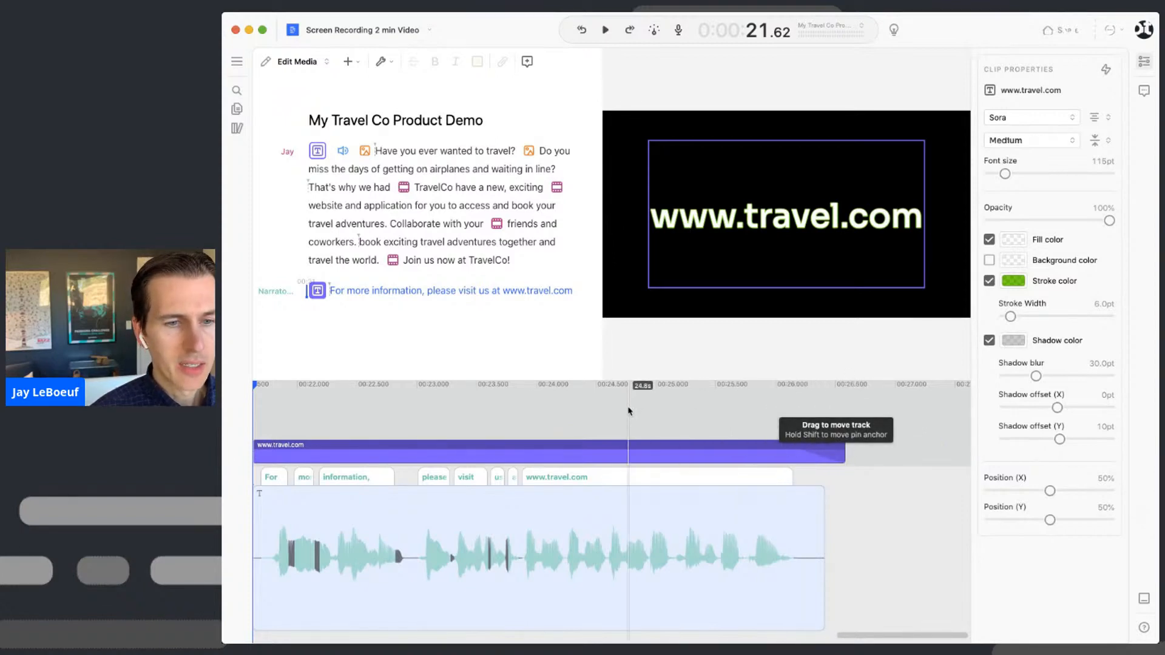
scroll(632, 412, left, 10)
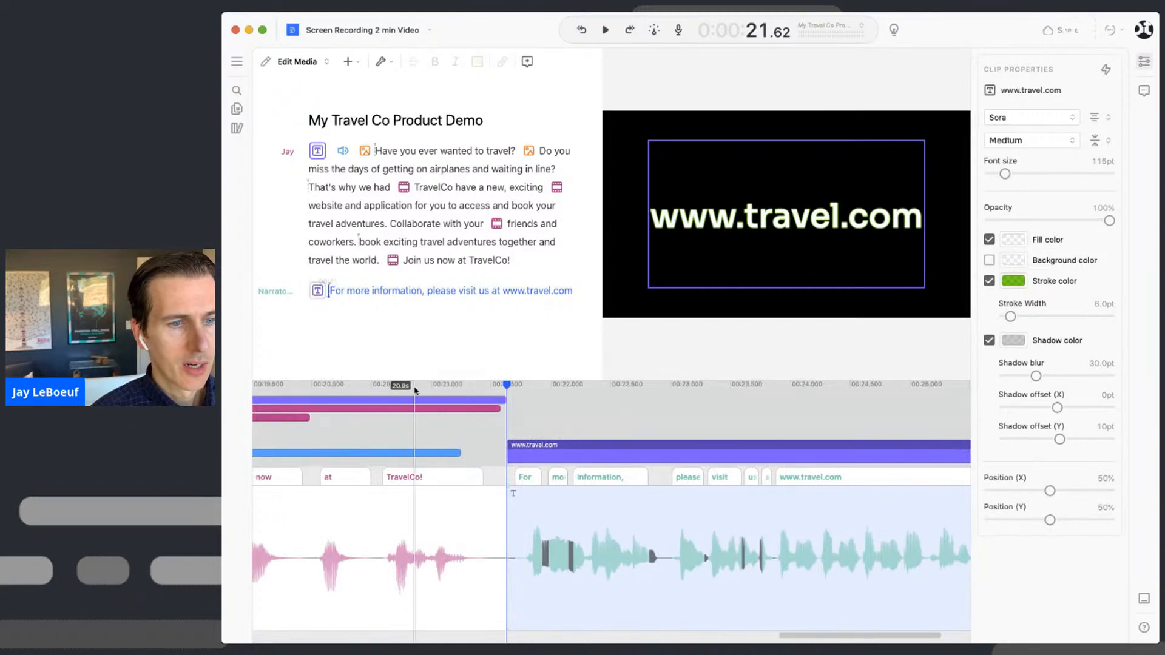
click(415, 391)
key(space)
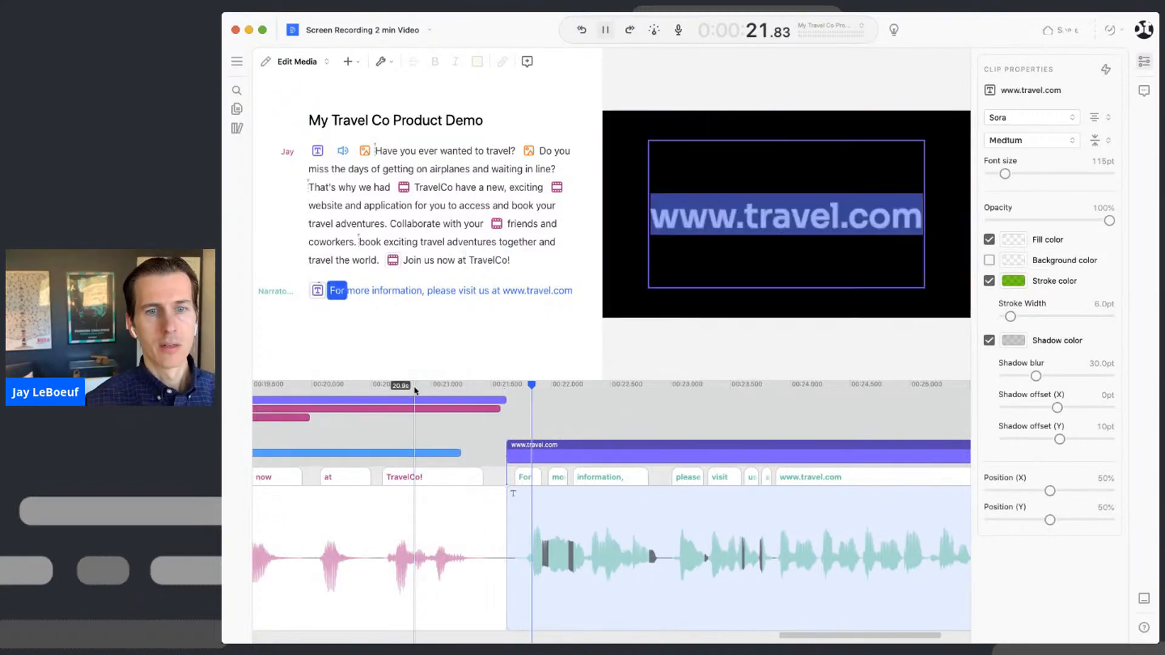
key(space)
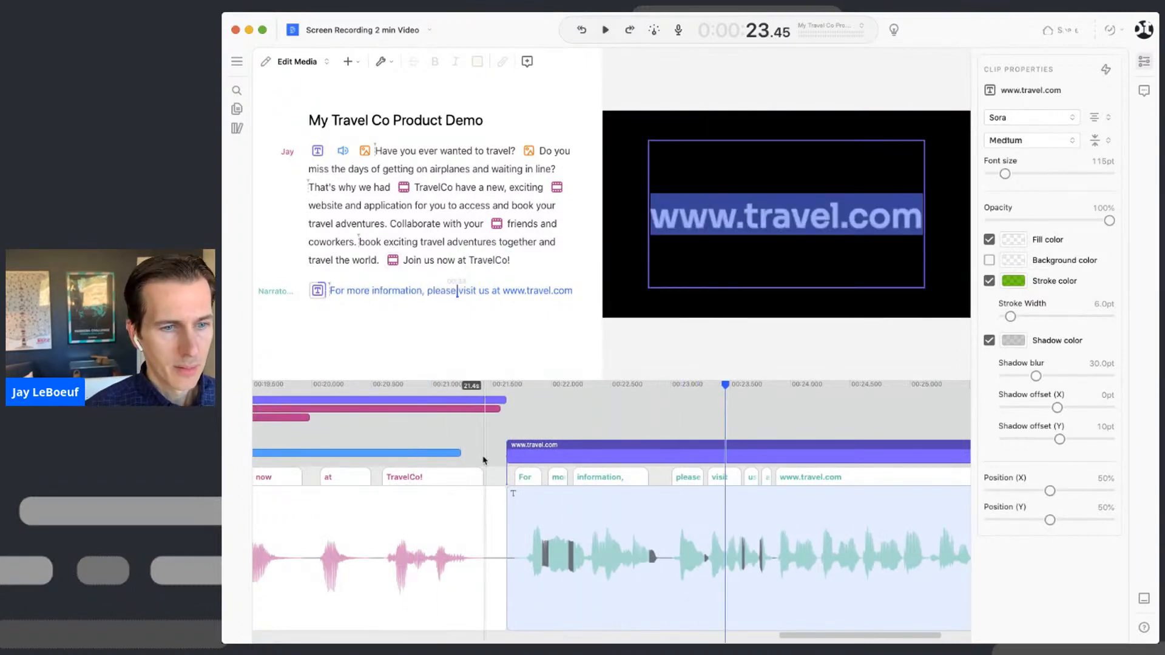
drag(460, 453, 671, 449)
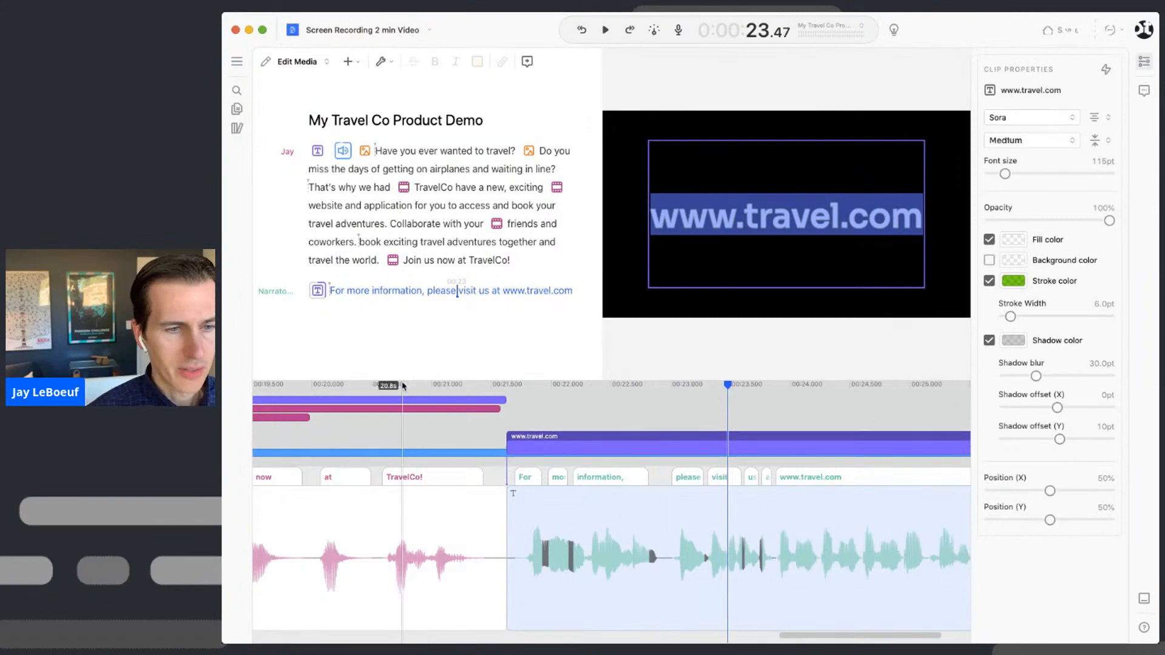
- Drag the Background Music clip's end out to about 26.9 s, past the narration
click(369, 245)
key(space)
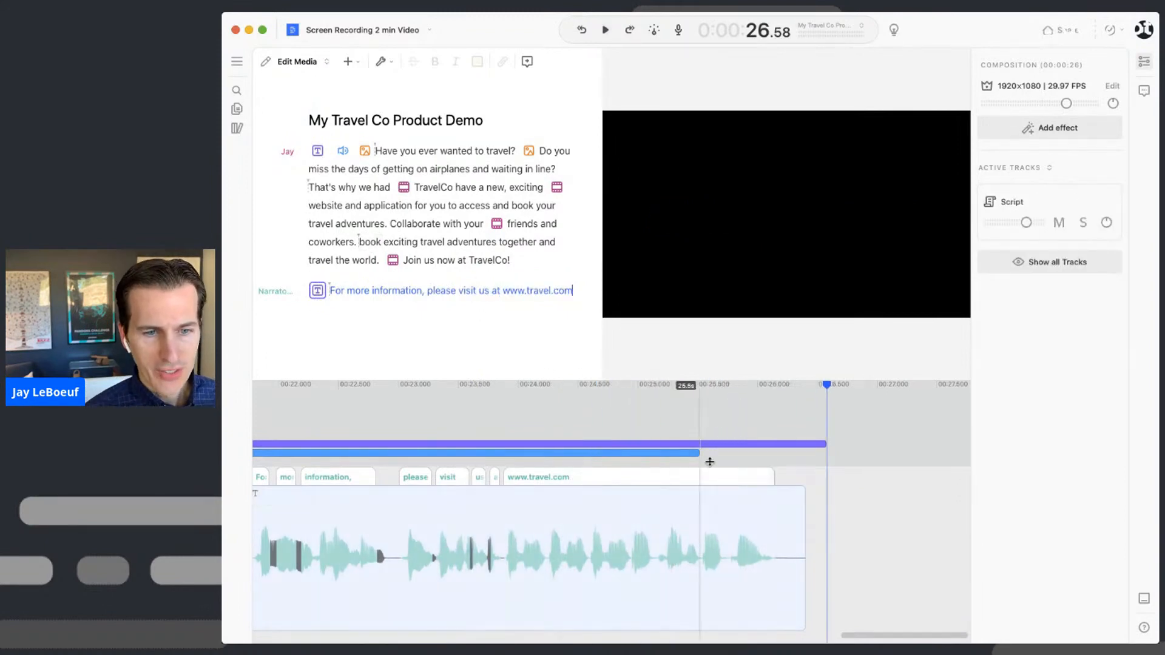
drag(700, 452, 860, 451)
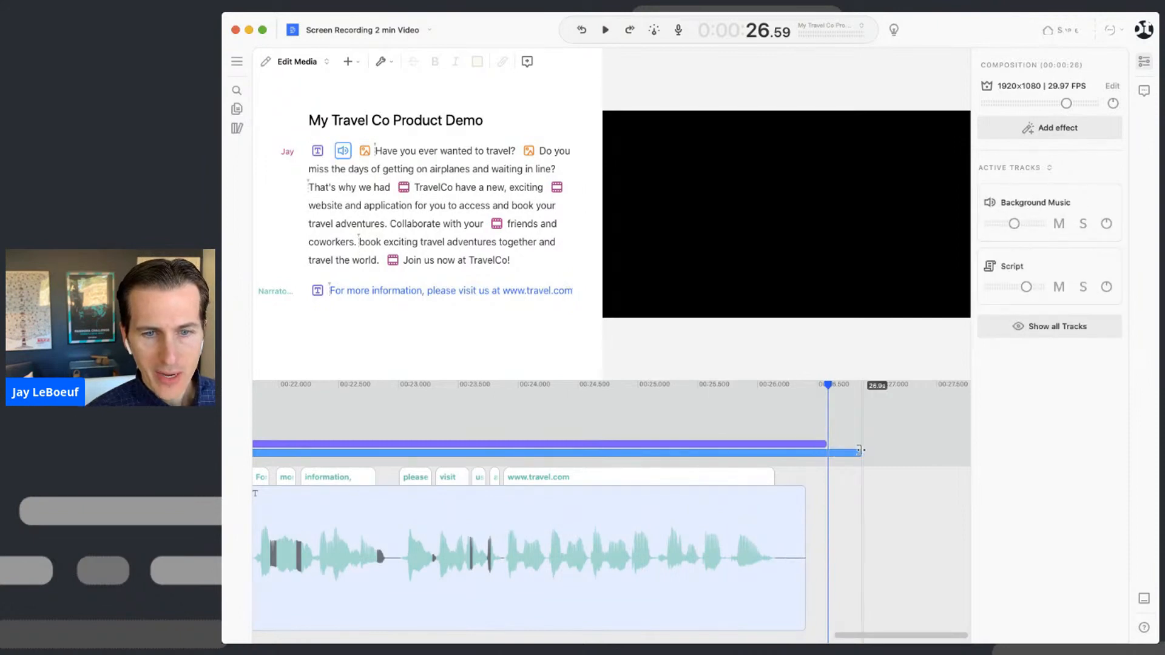
click(832, 452)
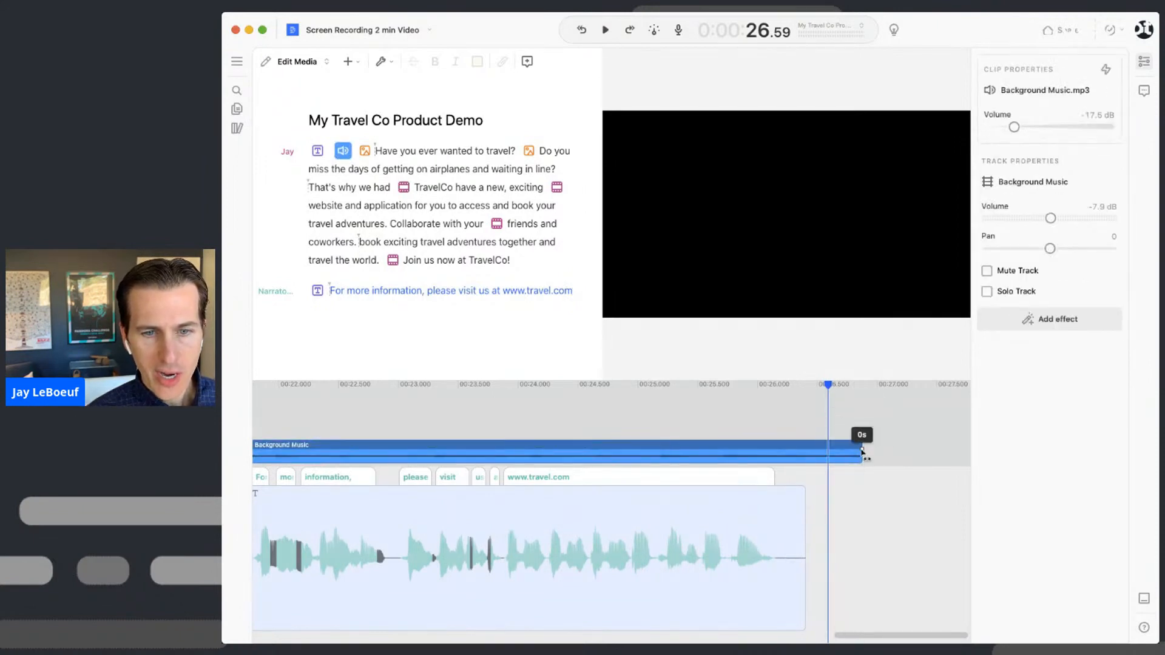
click(667, 387)
click(345, 291)
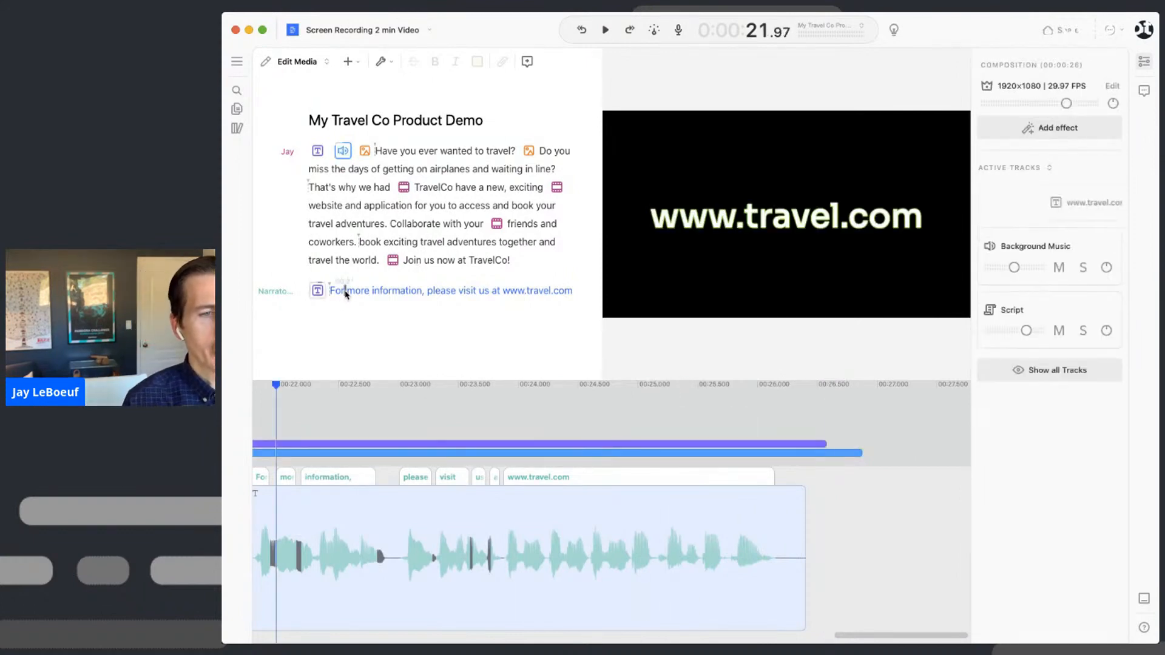
click(337, 294)
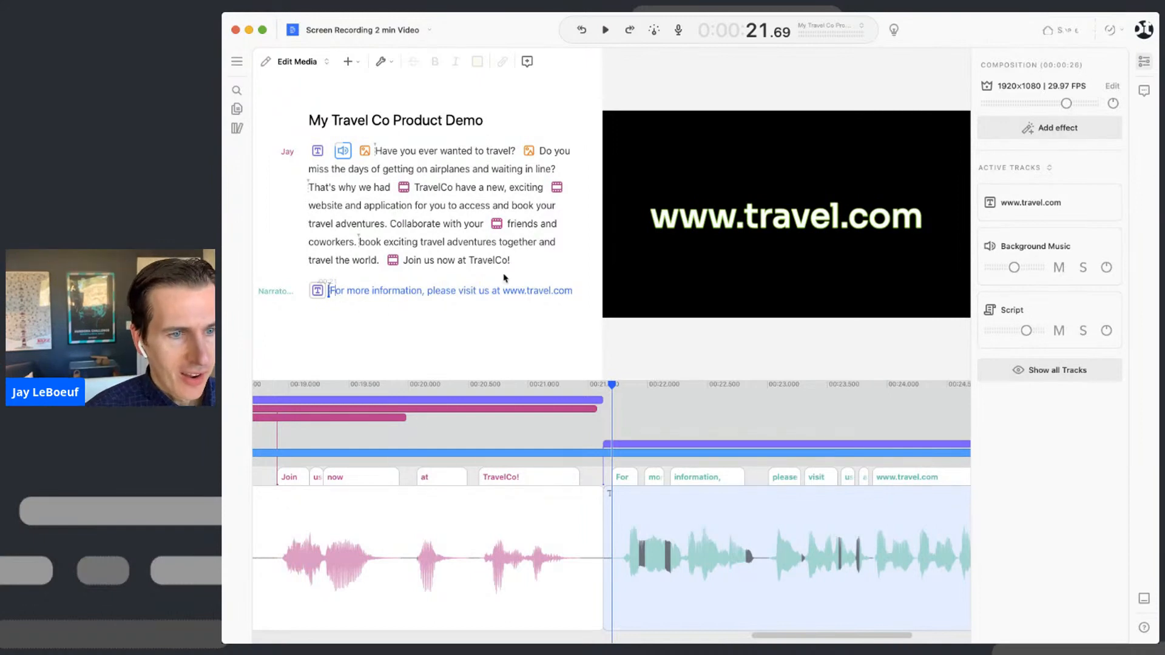
click(461, 295)
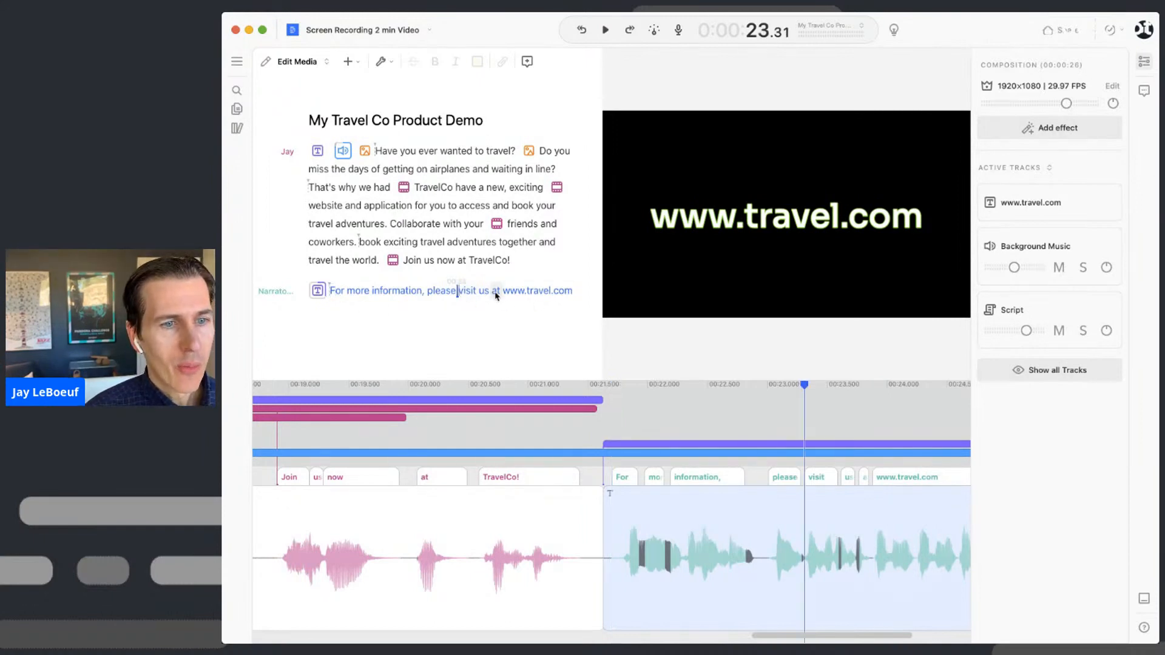
click(506, 294)
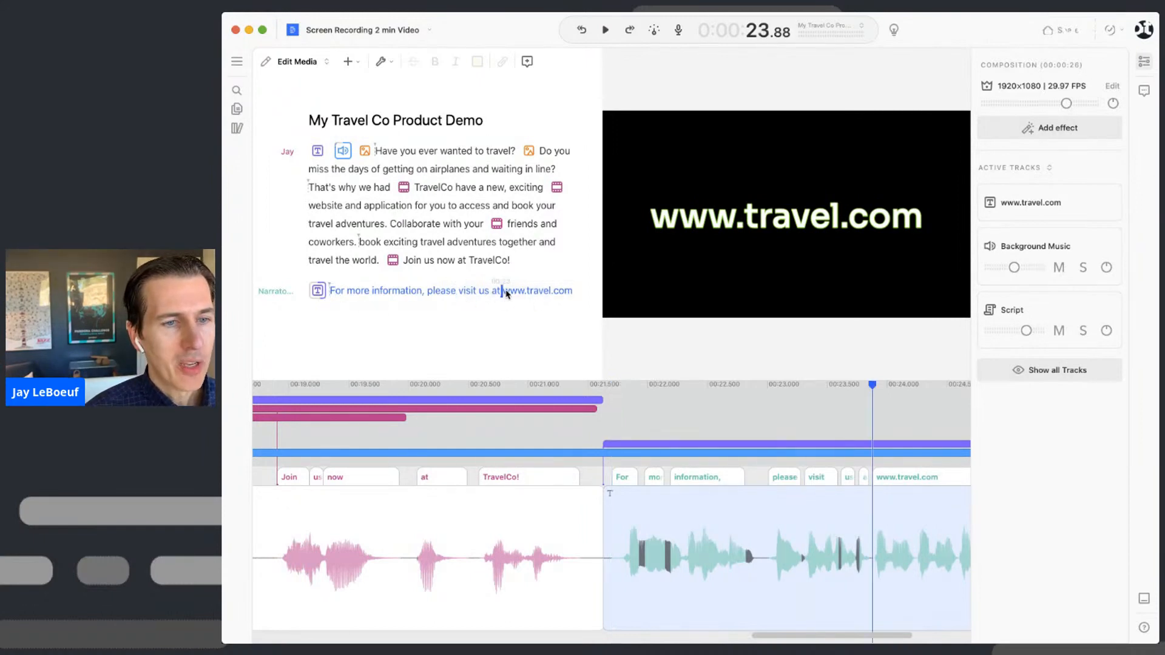
shift+click(576, 296)
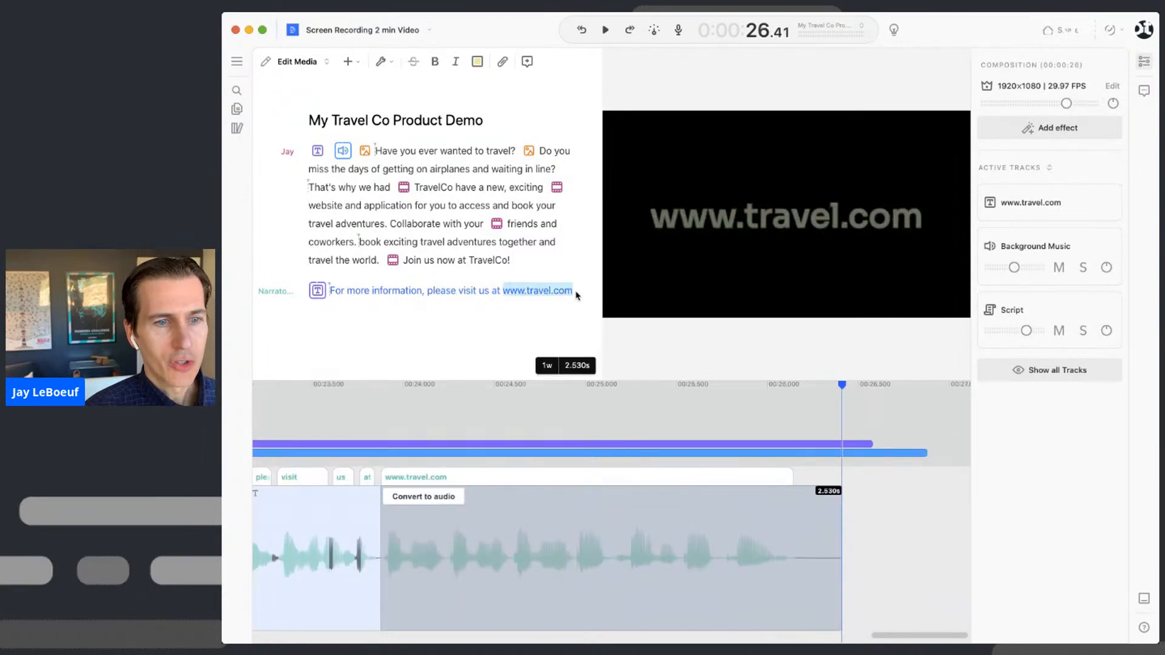
key(super+k)
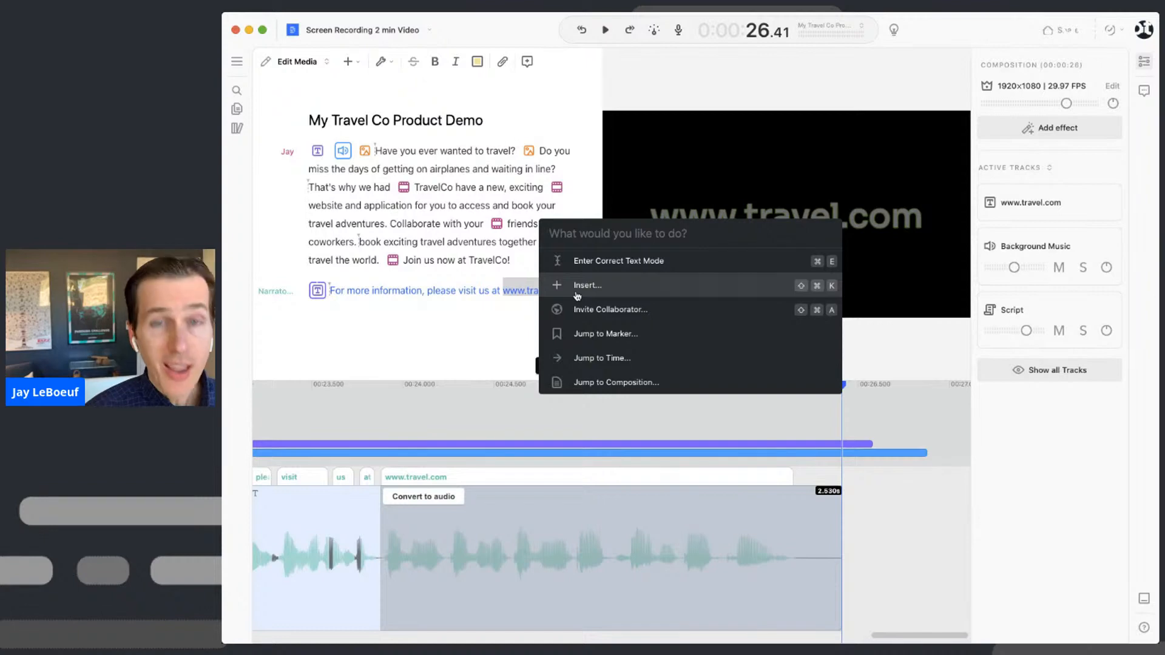
text(arr)
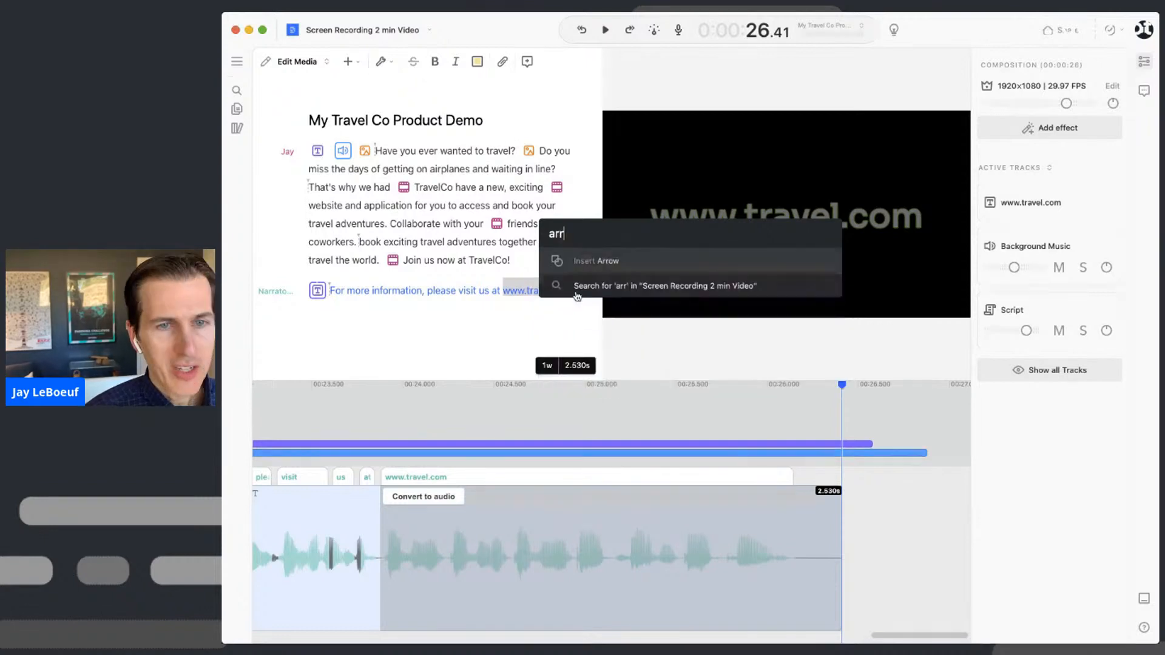
key(Return)
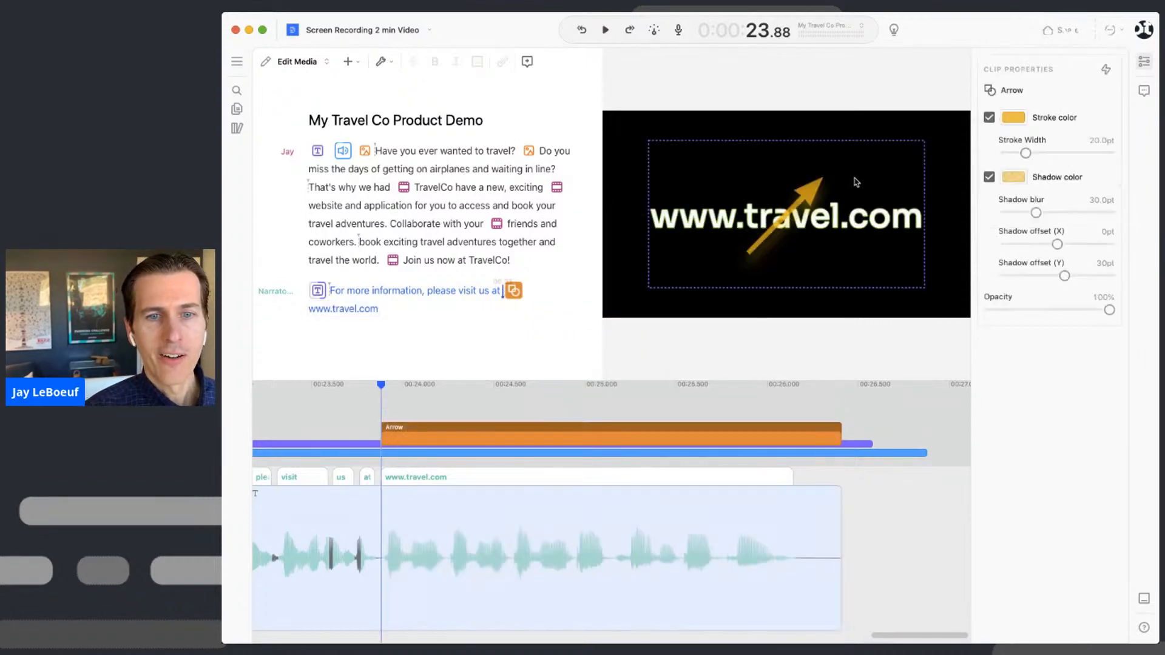
- Move the arrow's head and tail so it points up at the URL, then play the ending
click(814, 195)
click(812, 200)
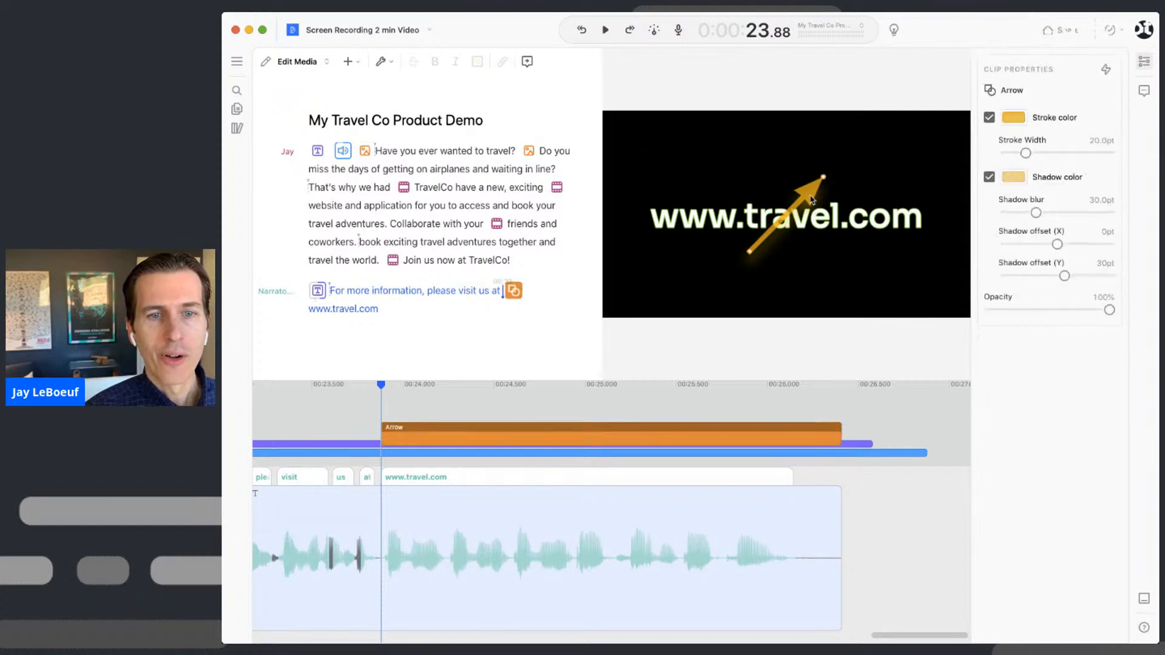
click(867, 230)
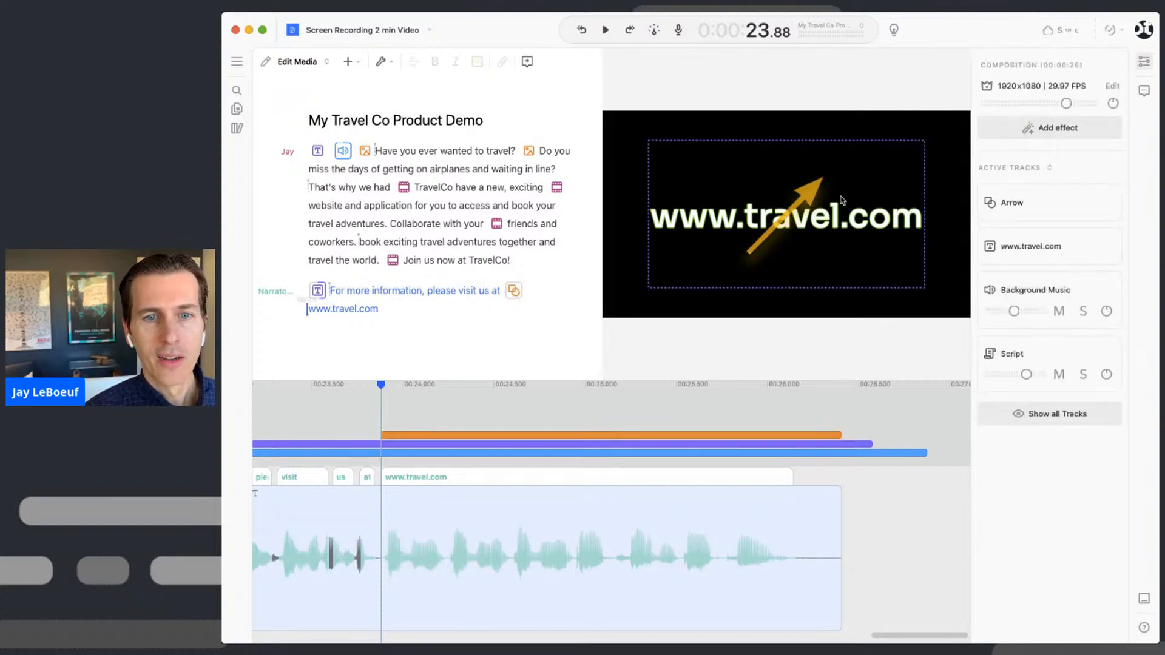
click(821, 183)
drag(820, 184, 877, 231)
drag(745, 251, 898, 290)
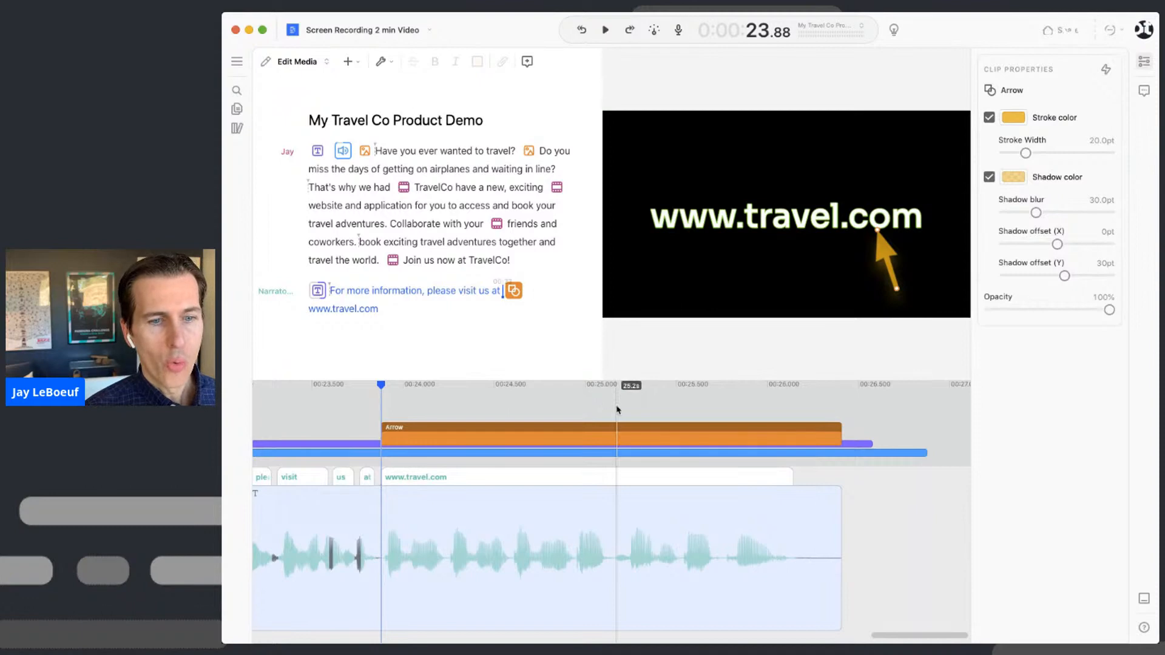
click(339, 291)
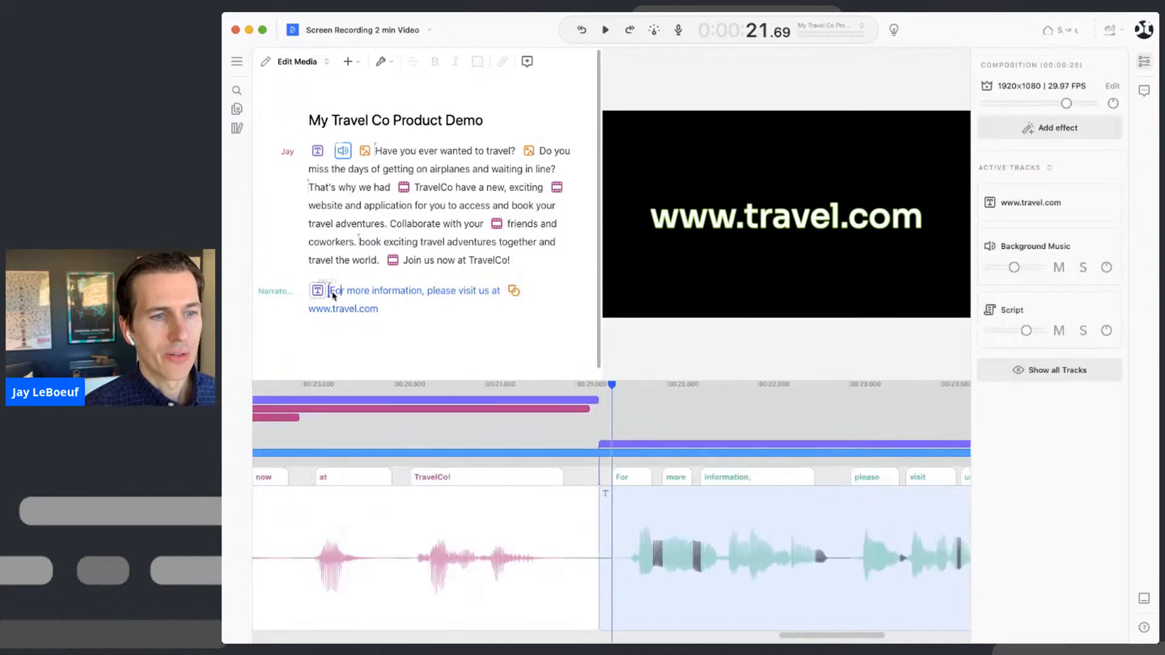
key(space)
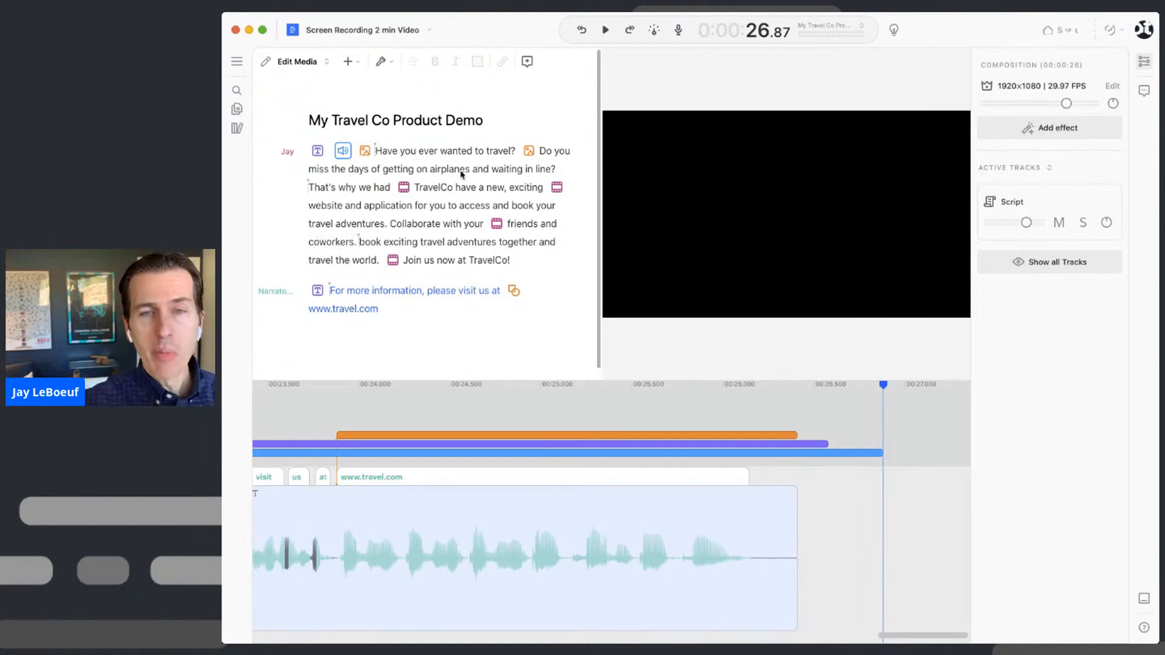
- Send a Can edit invitation to the collaborator's e-mail address from the Share menu
click(1063, 32)
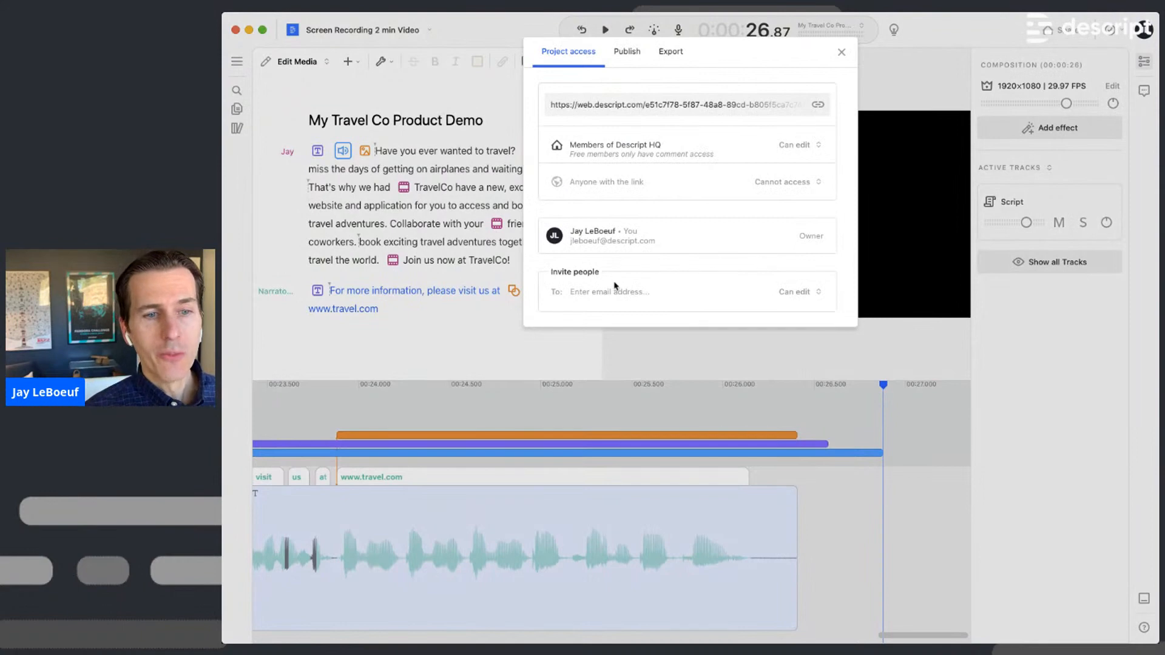
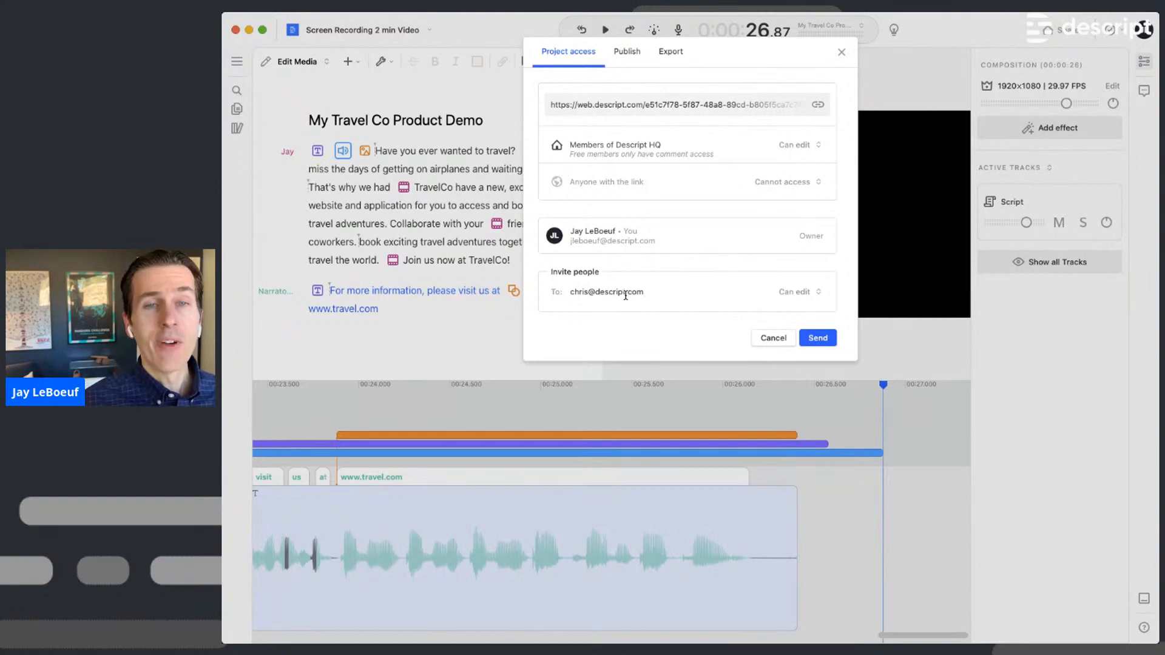
click(815, 338)
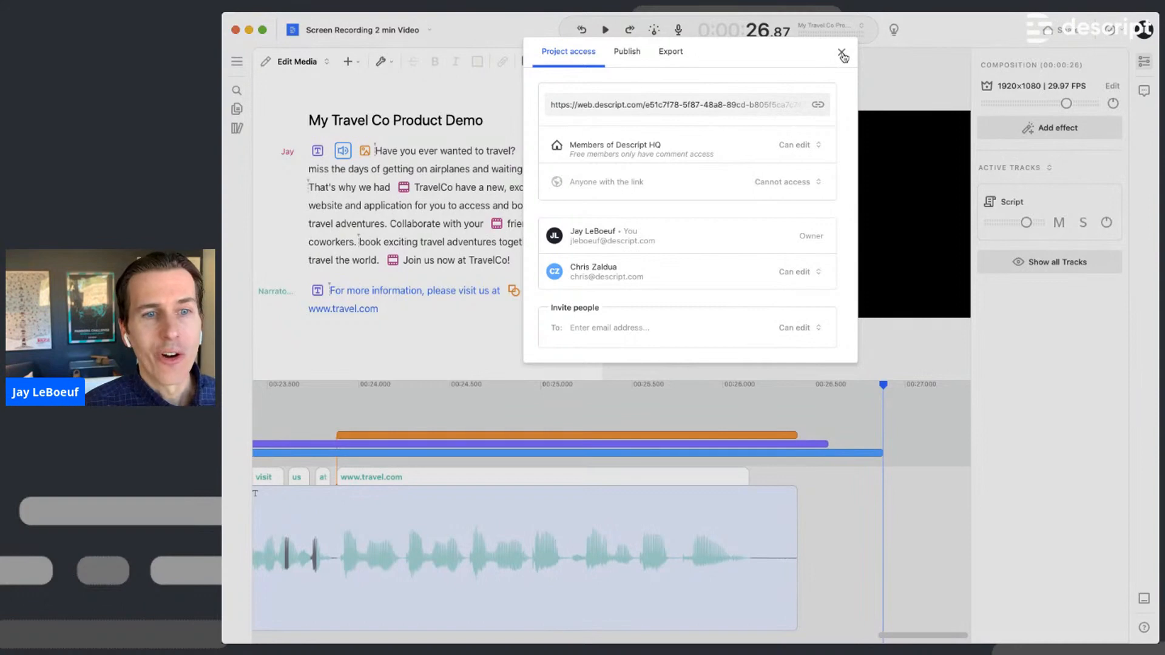
- Choose Video as the export type in the Share dialog's Export options
click(671, 54)
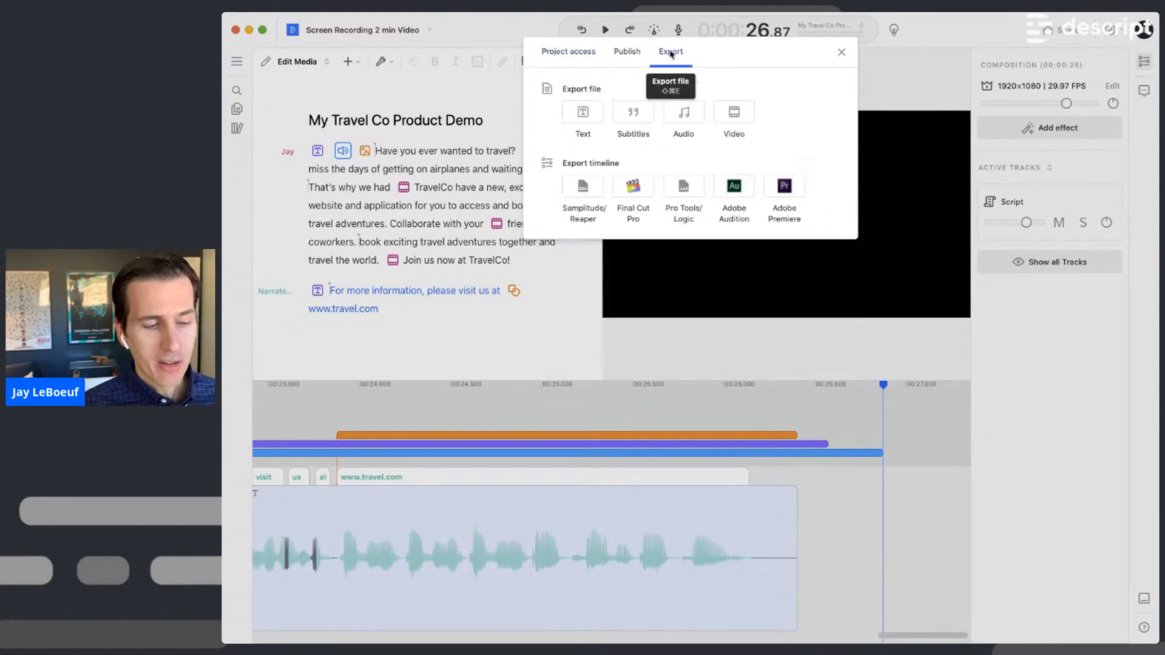
click(737, 114)
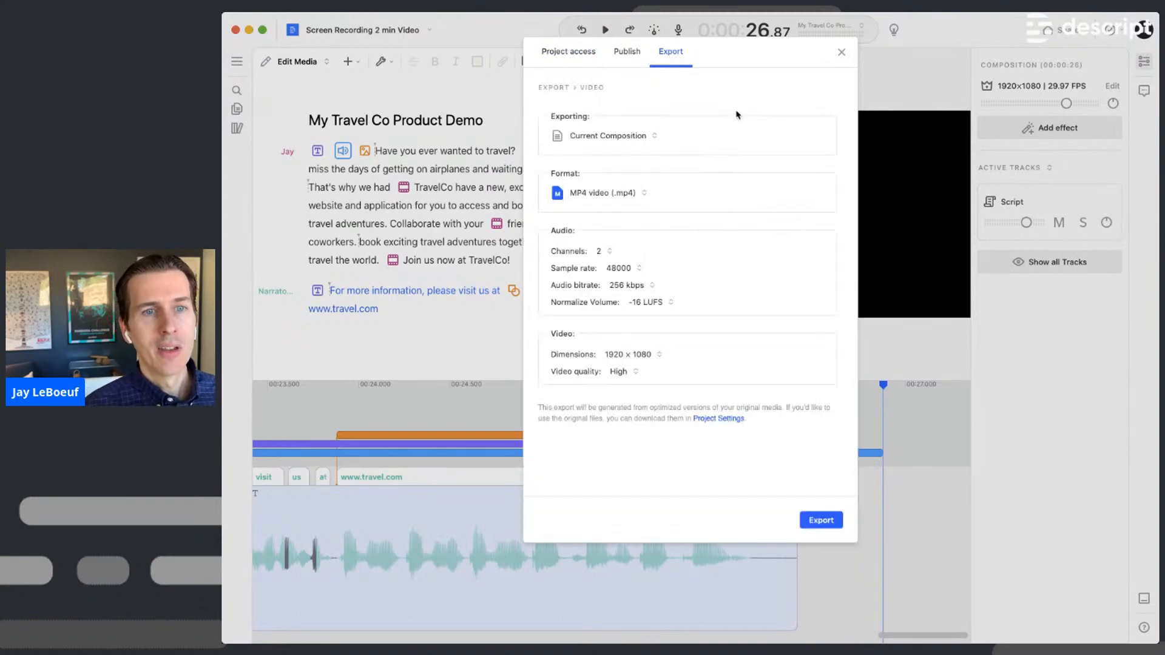
click(682, 51)
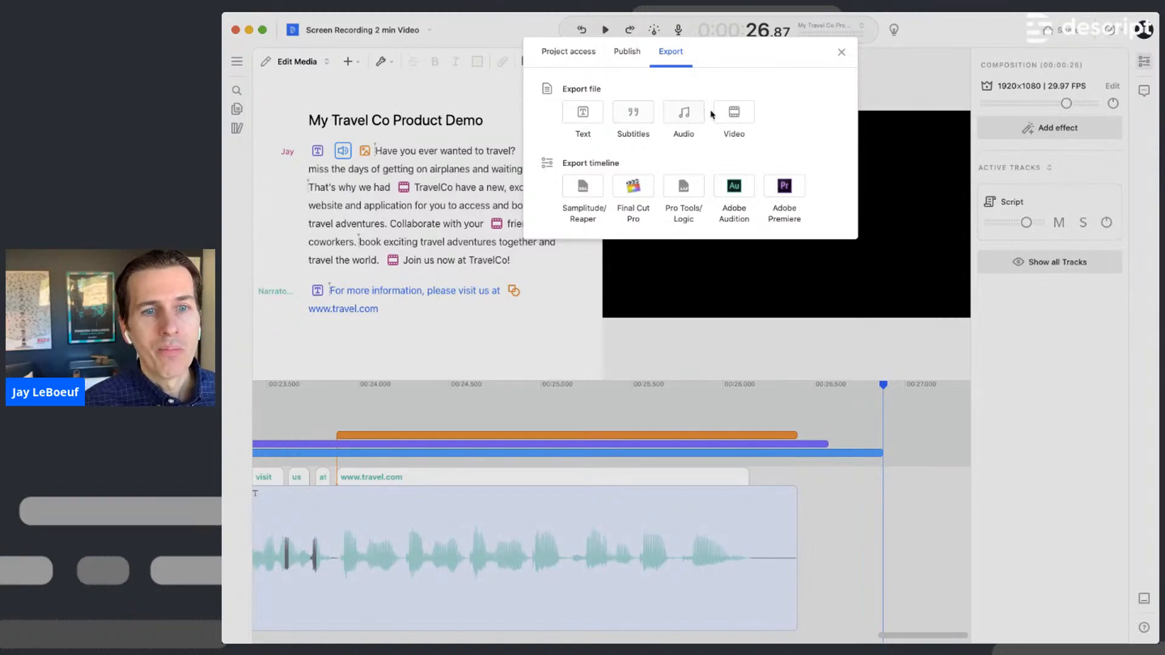
click(732, 119)
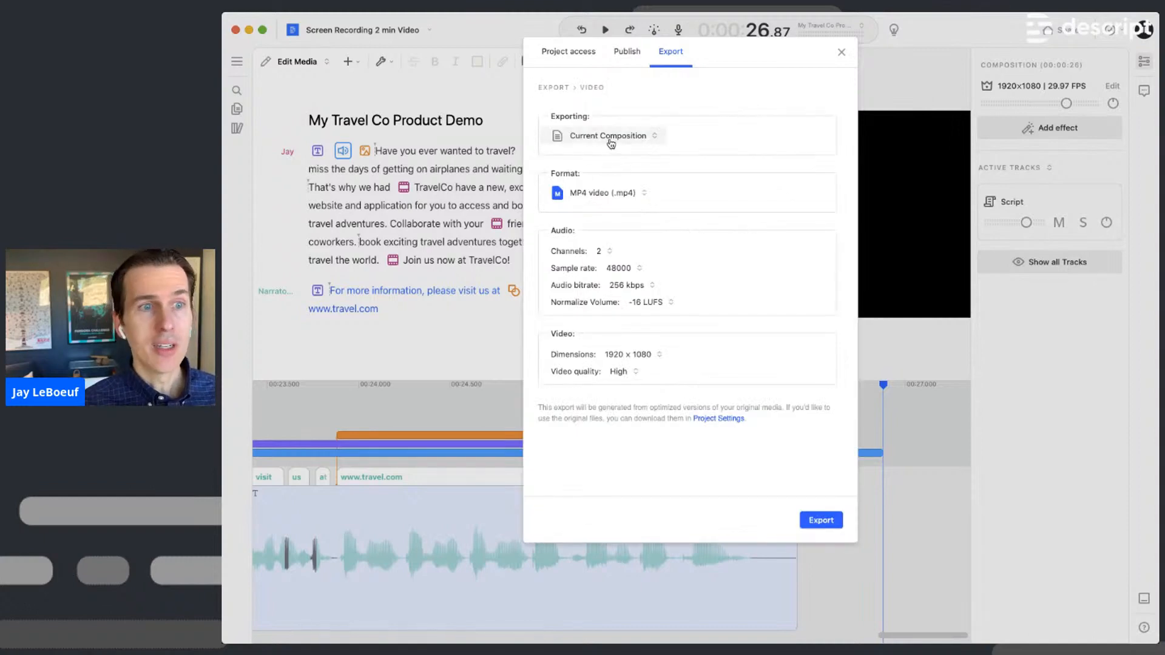
- Keep 256 kbps audio and -16 LUFS normalization, then export and confirm the save location
click(637, 286)
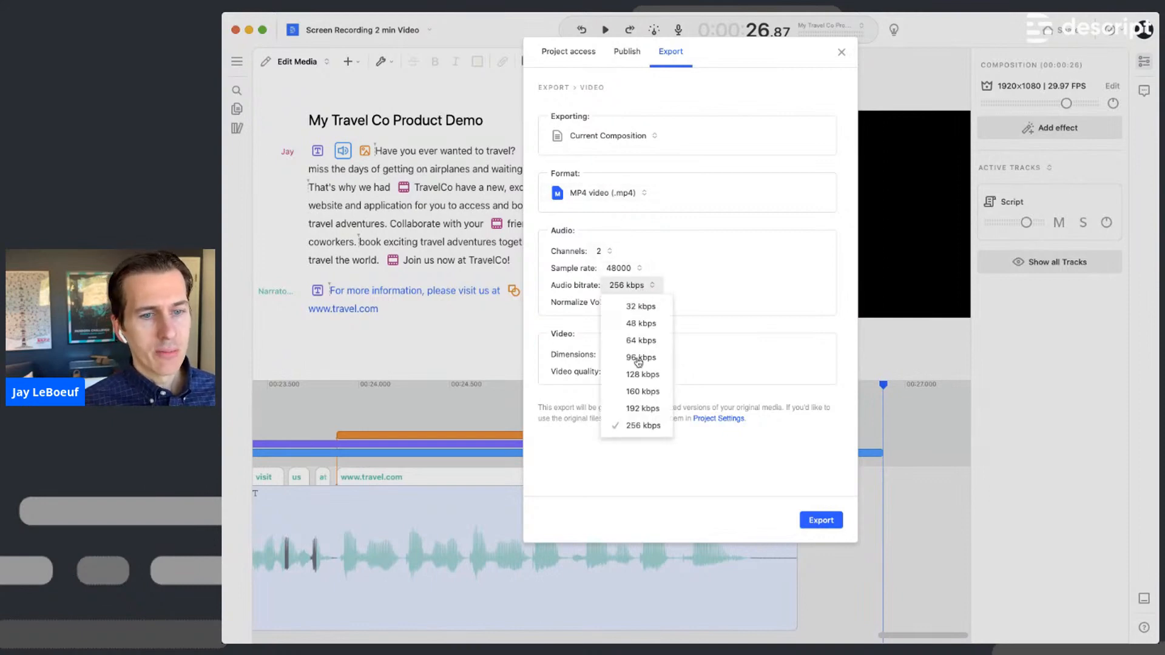
click(748, 320)
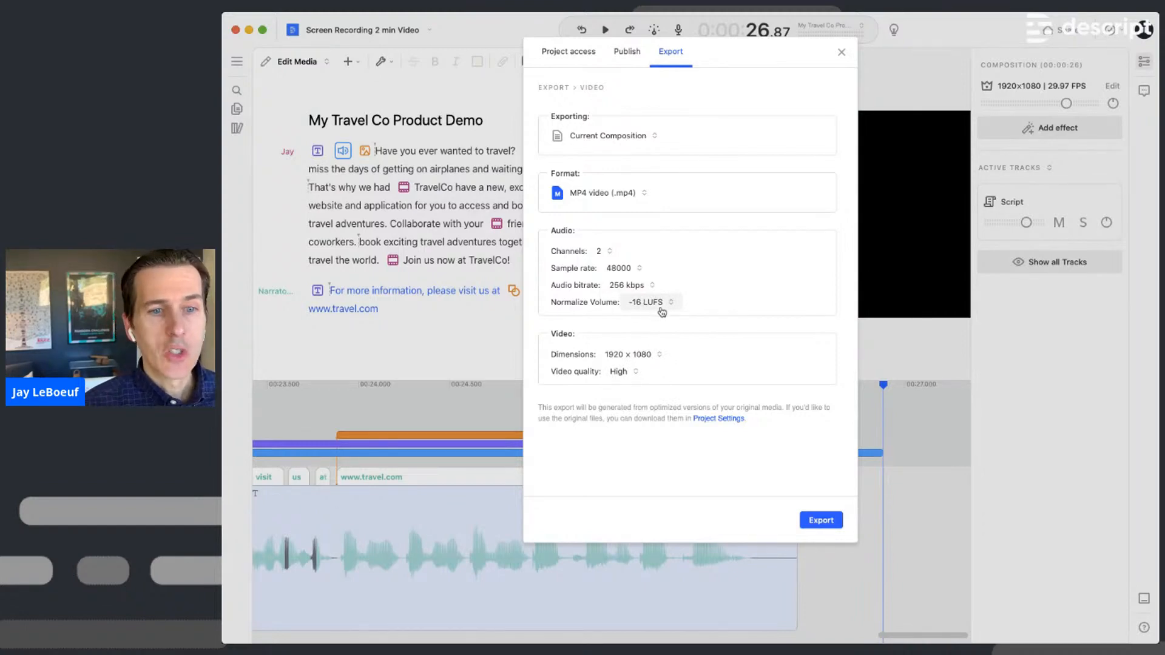
click(661, 307)
click(757, 366)
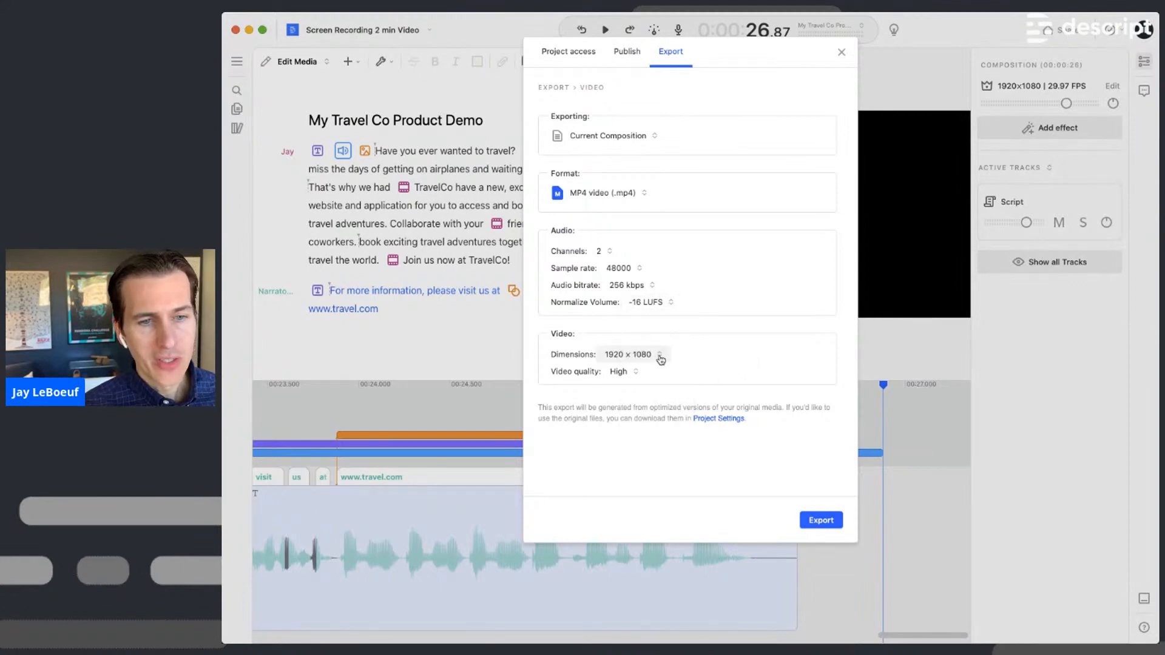
click(830, 520)
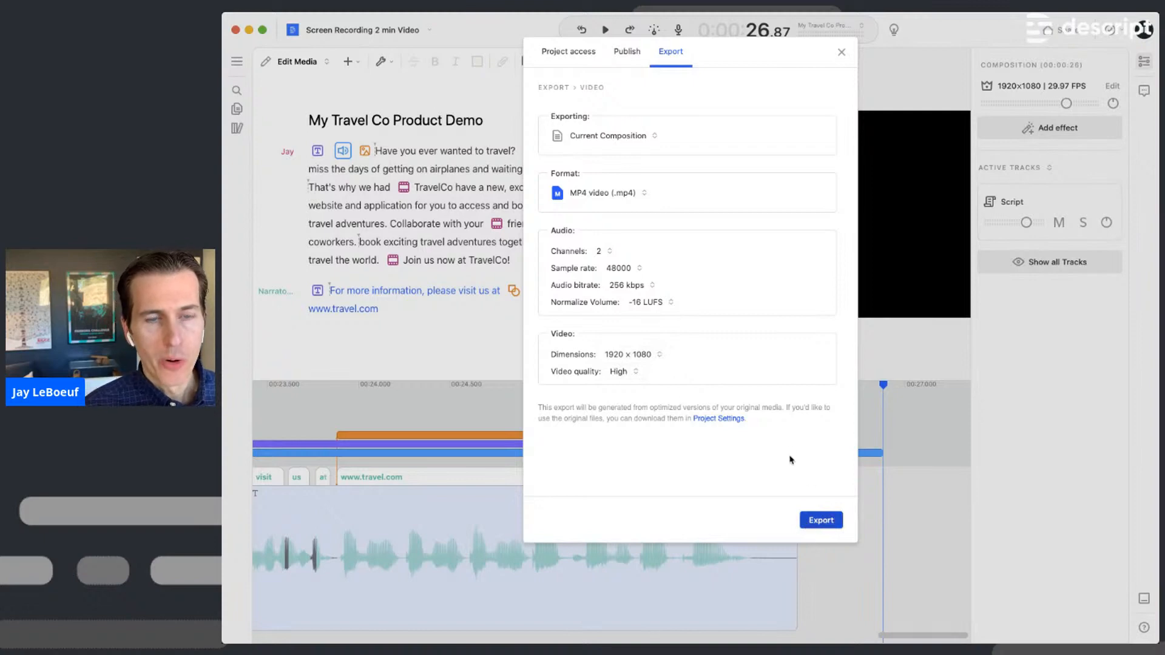
click(855, 448)
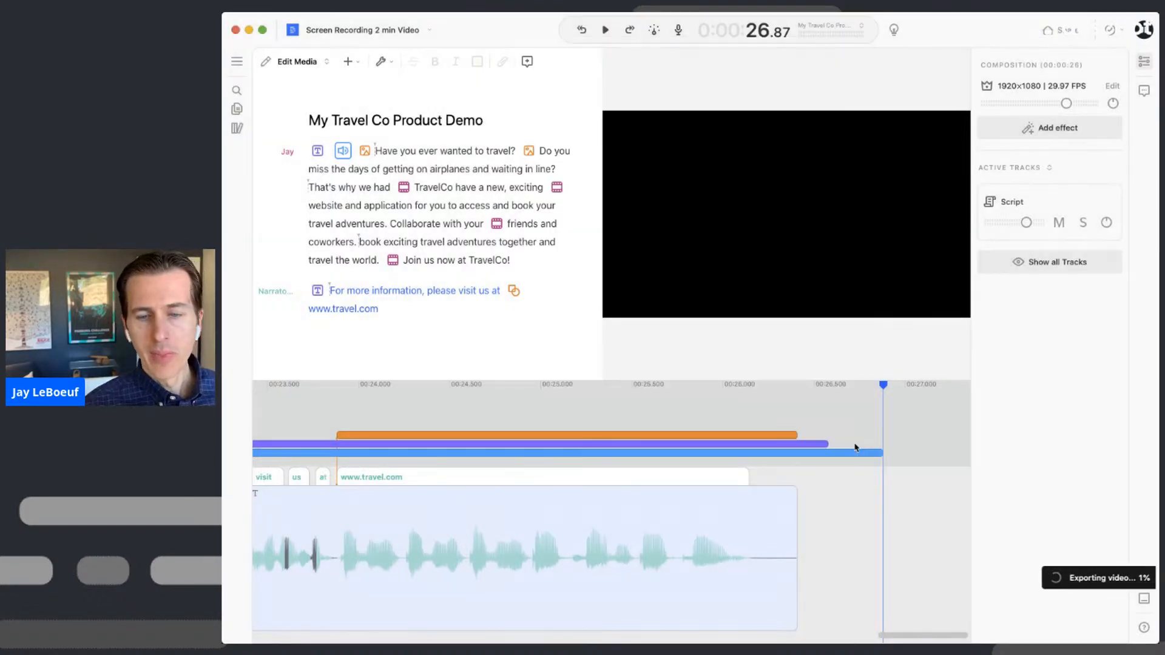
- Export the subtitles as SubRip (.srt), then reopen the Share dialog's Export tab
click(1064, 34)
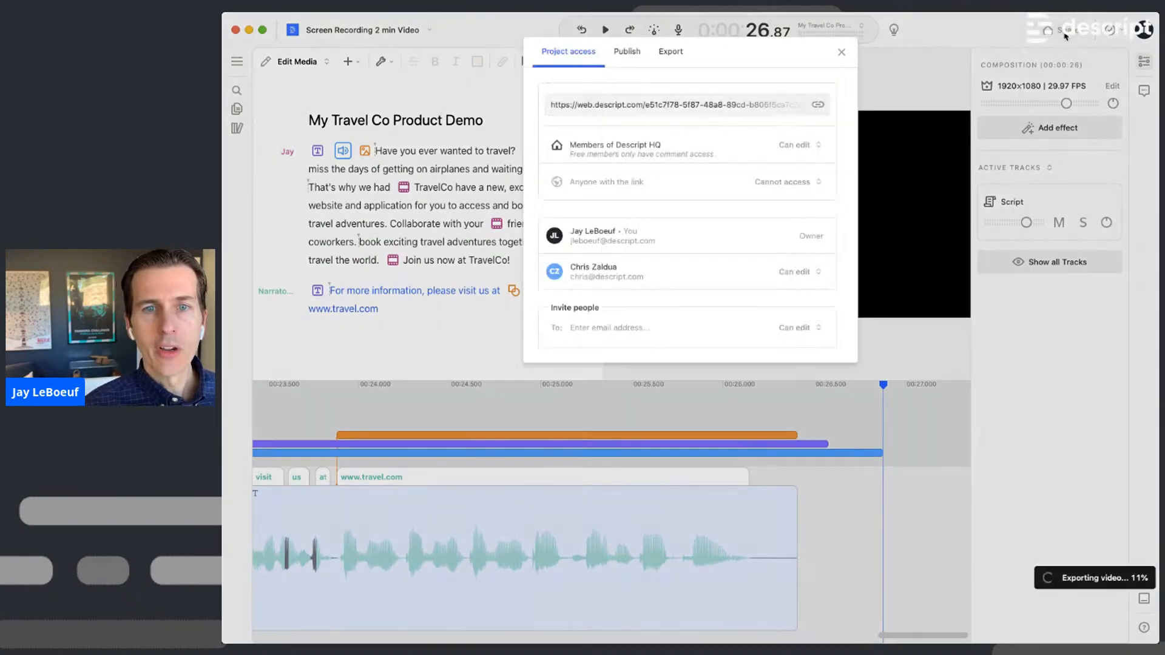
click(673, 52)
click(633, 121)
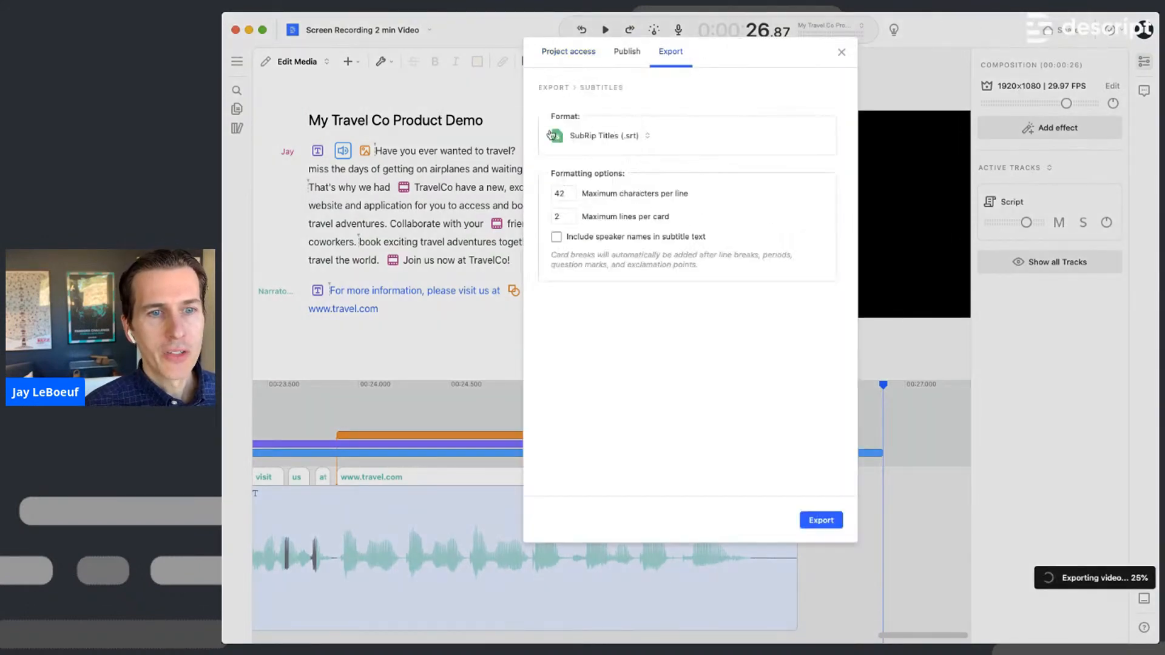
click(628, 141)
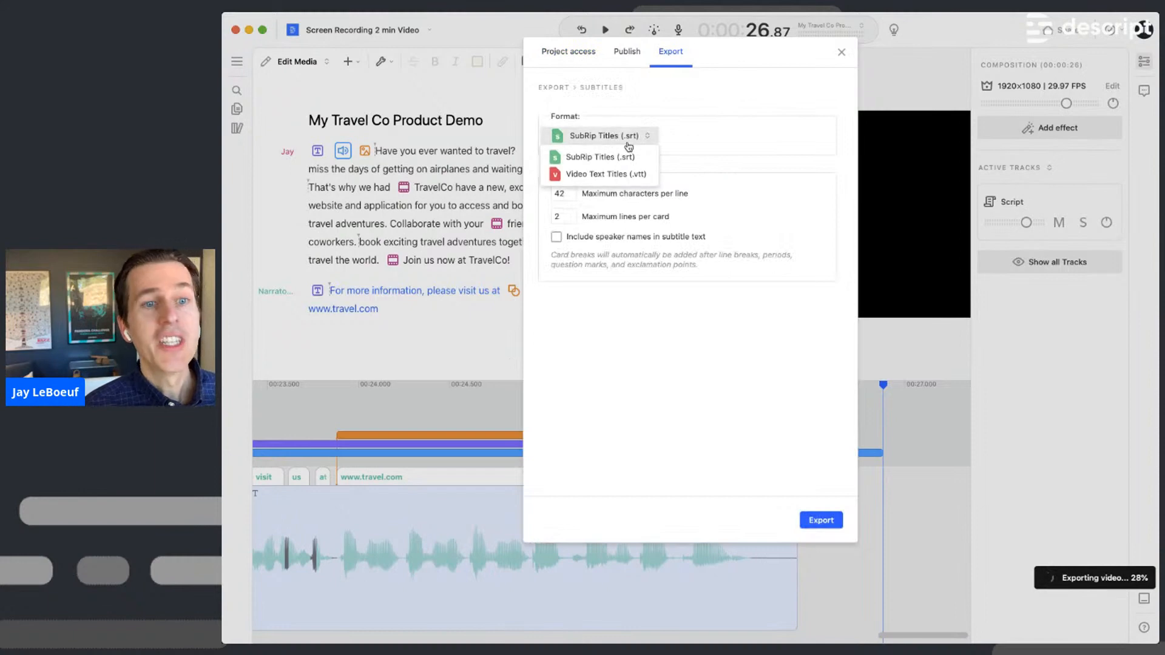
click(762, 103)
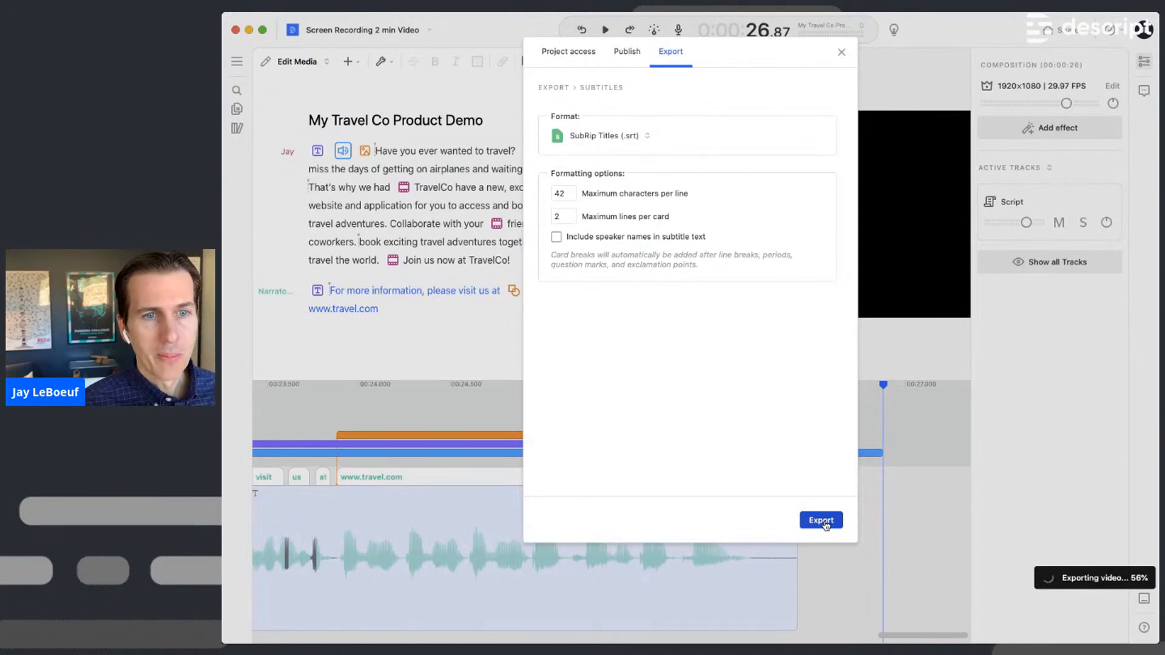
click(821, 521)
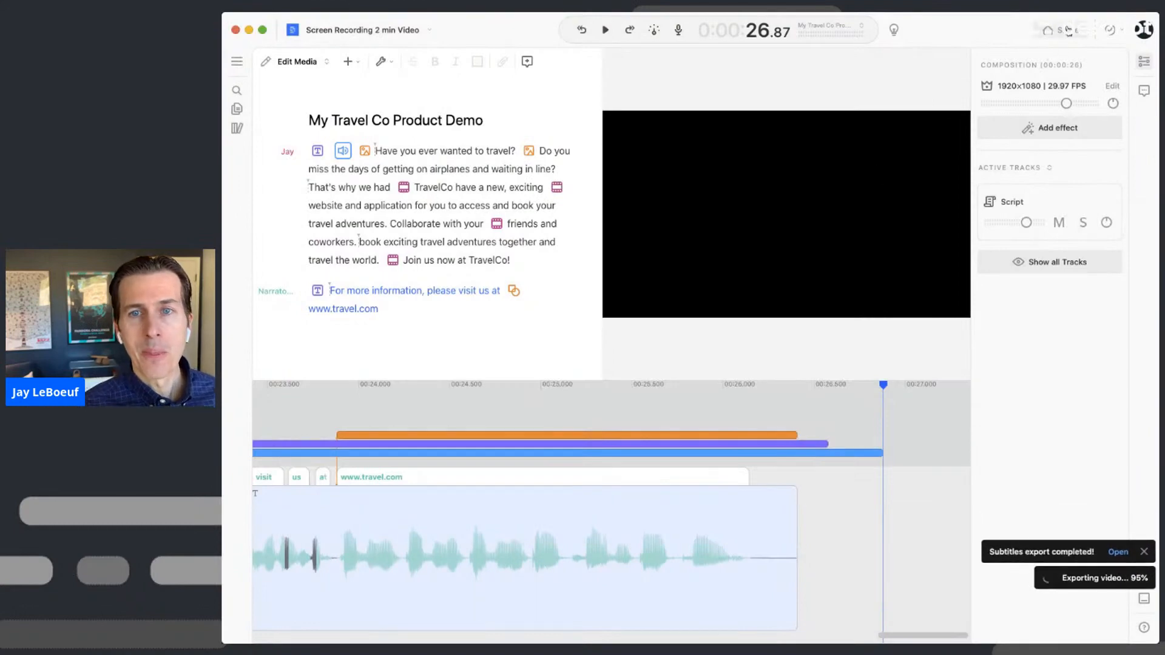
click(1068, 29)
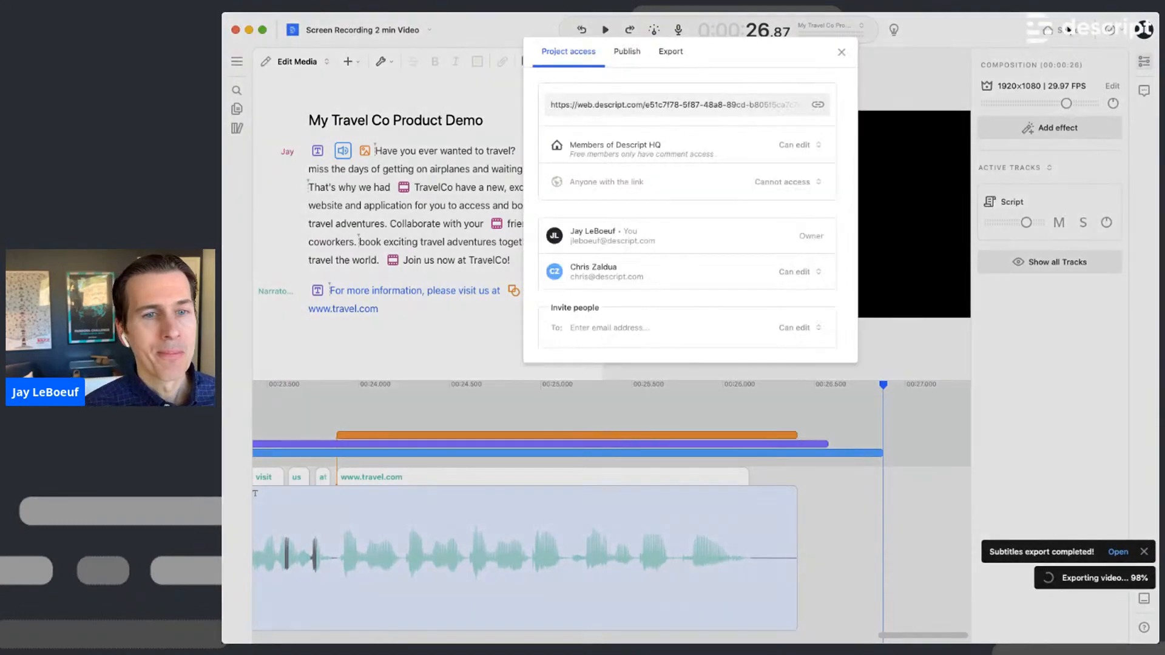
click(677, 53)
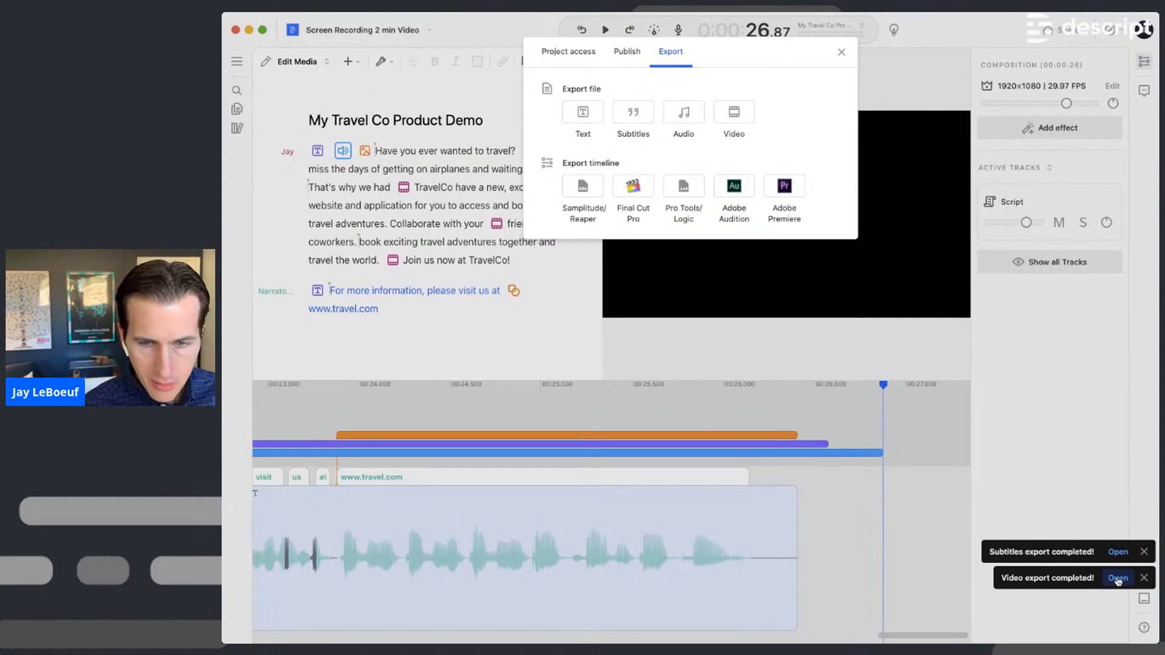
click(841, 56)
click(334, 224)
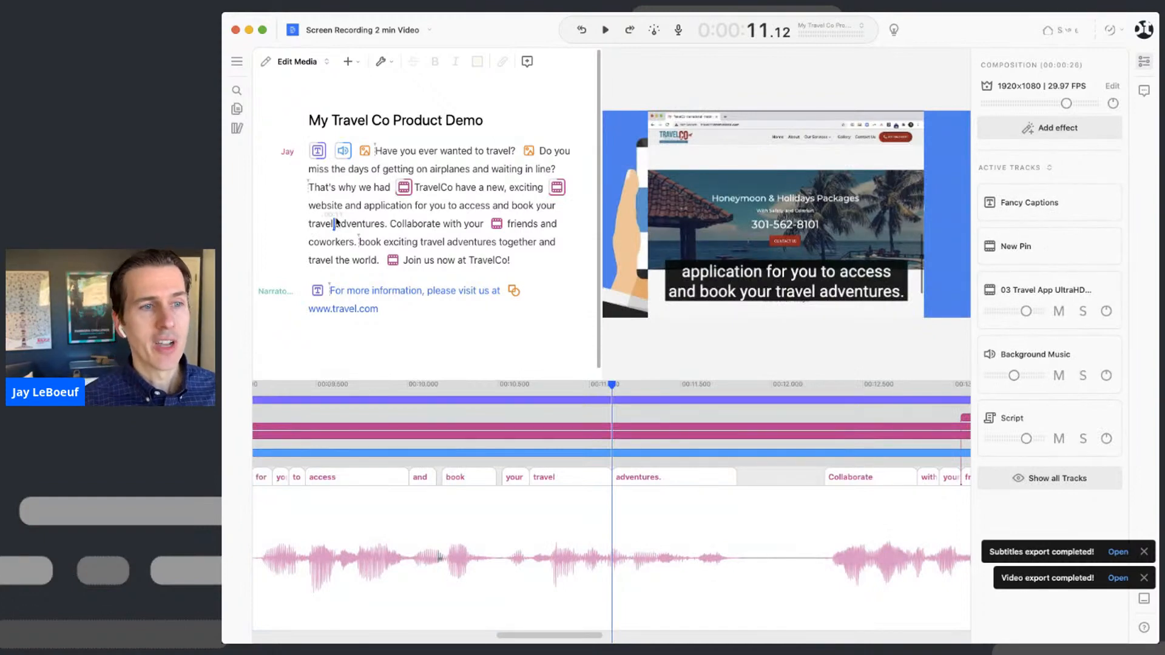
click(404, 187)
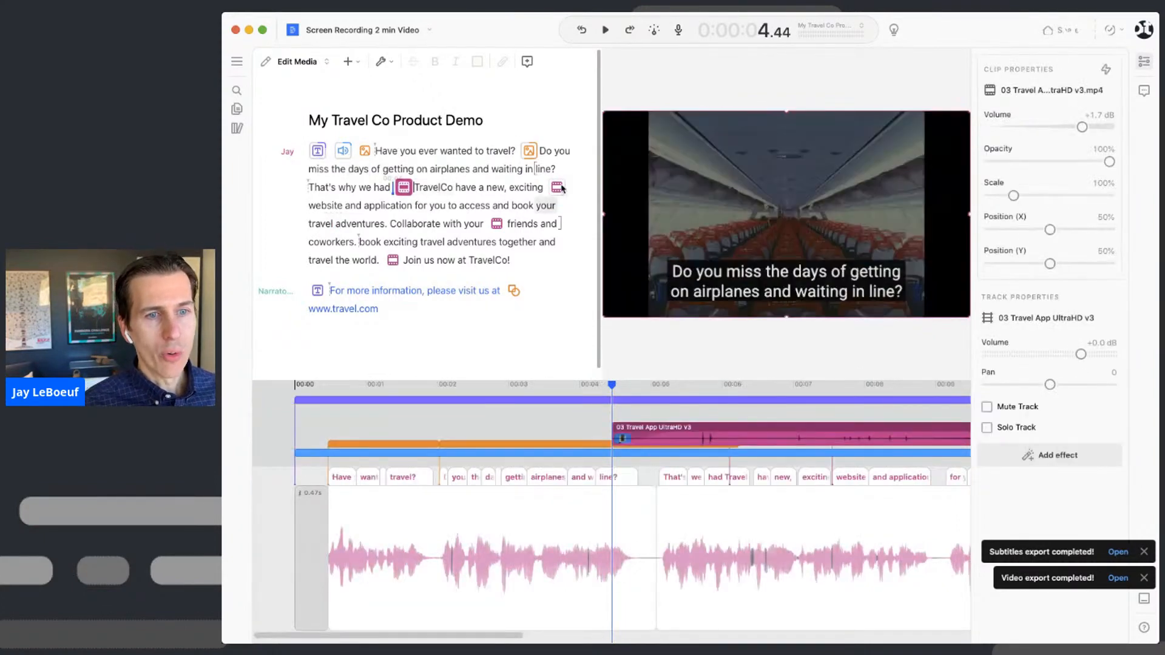
click(559, 187)
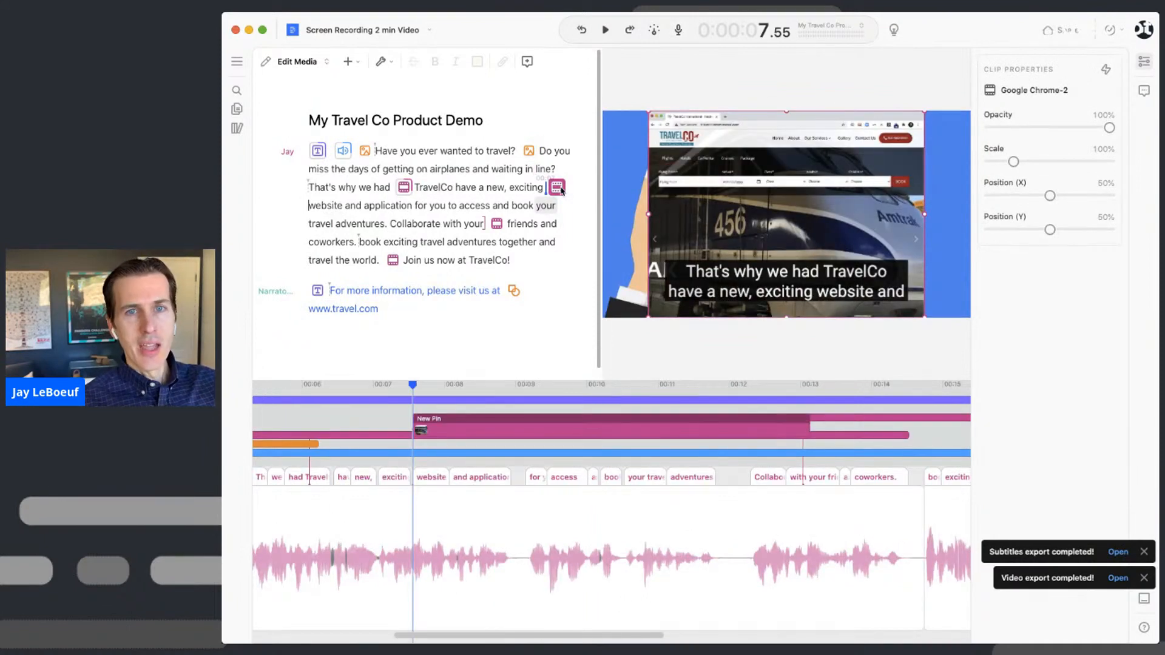
click(497, 225)
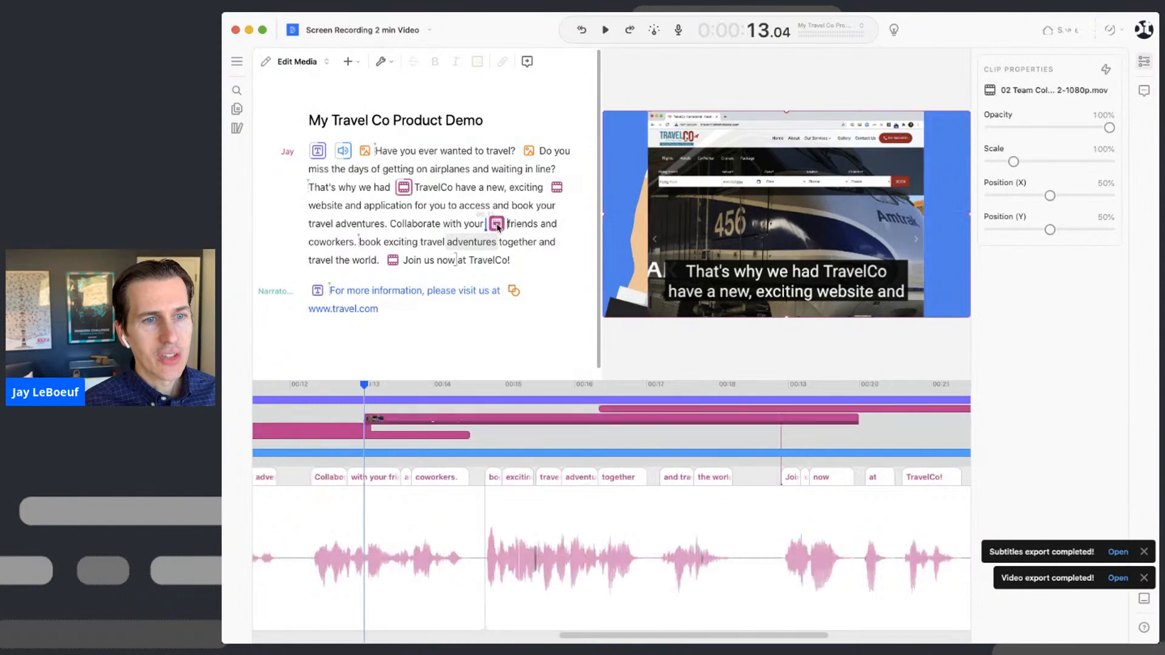
click(394, 261)
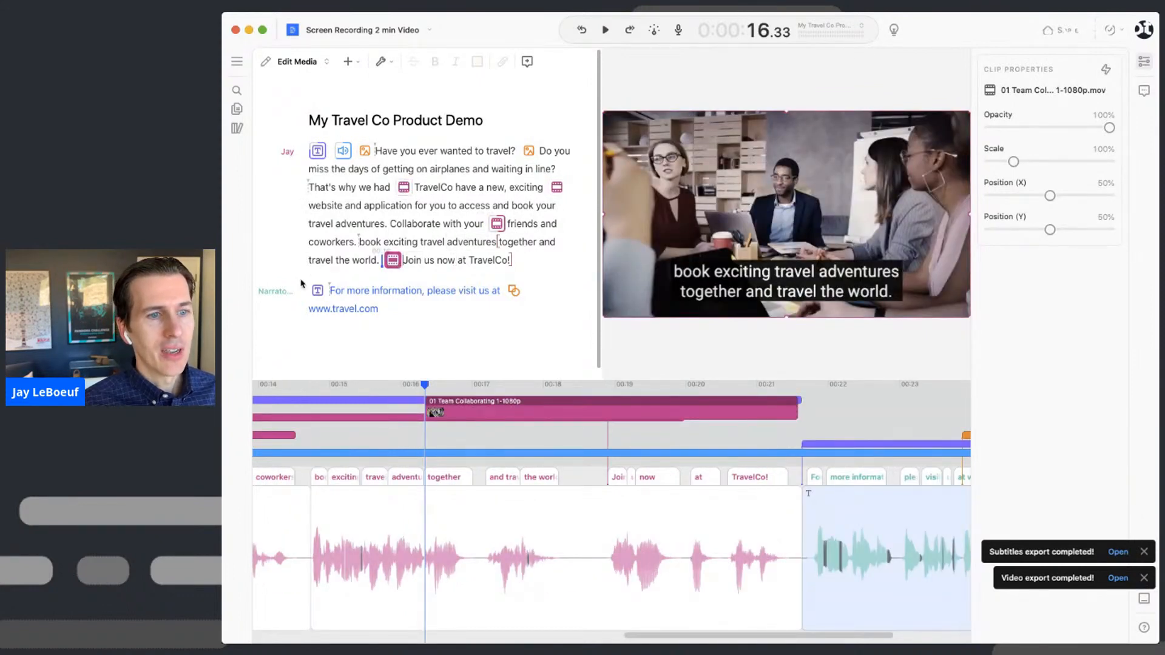
click(317, 291)
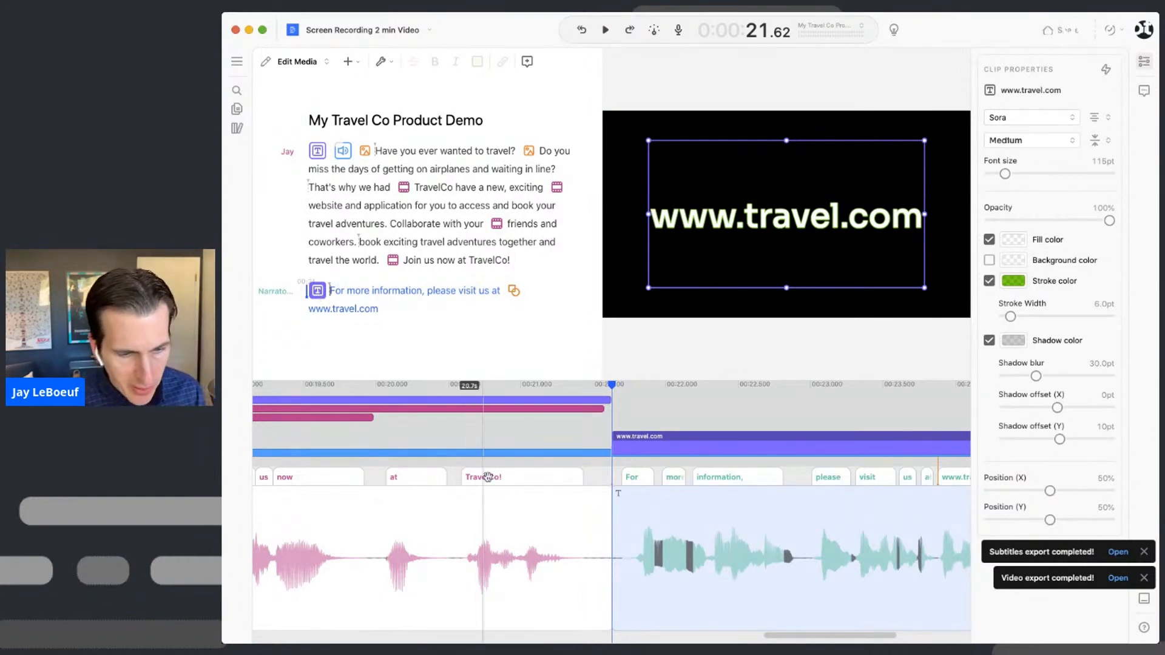
key(super+Tab)
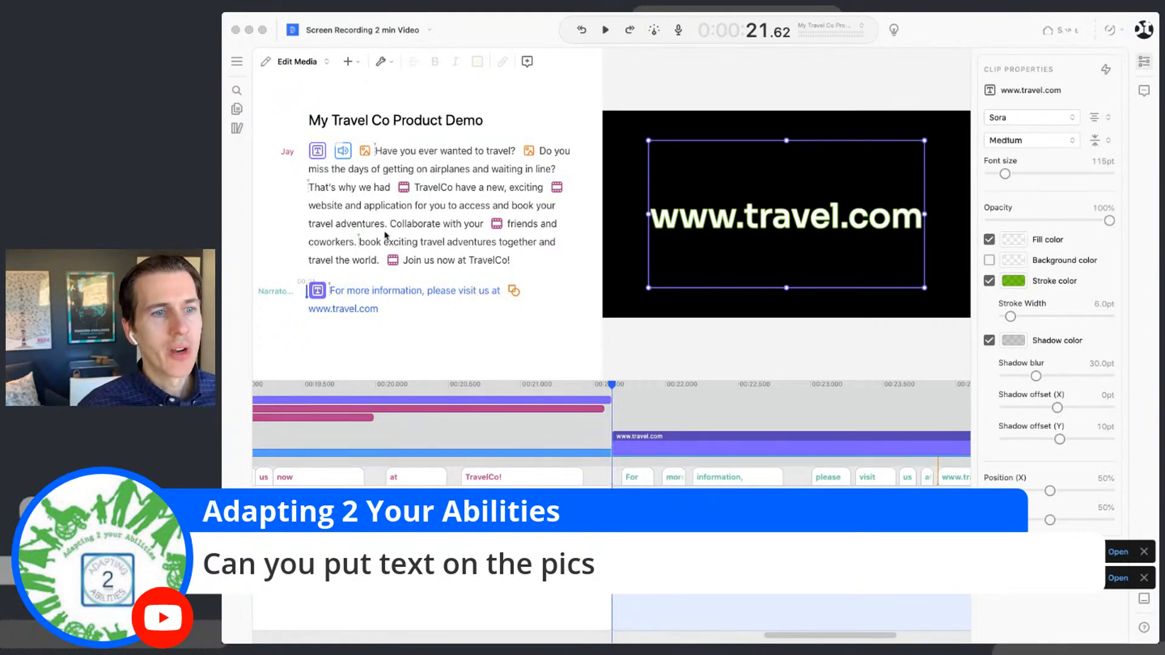
- Select the opening hikers photo and set the insertion point between "Have" and "you"
click(459, 191)
click(322, 155)
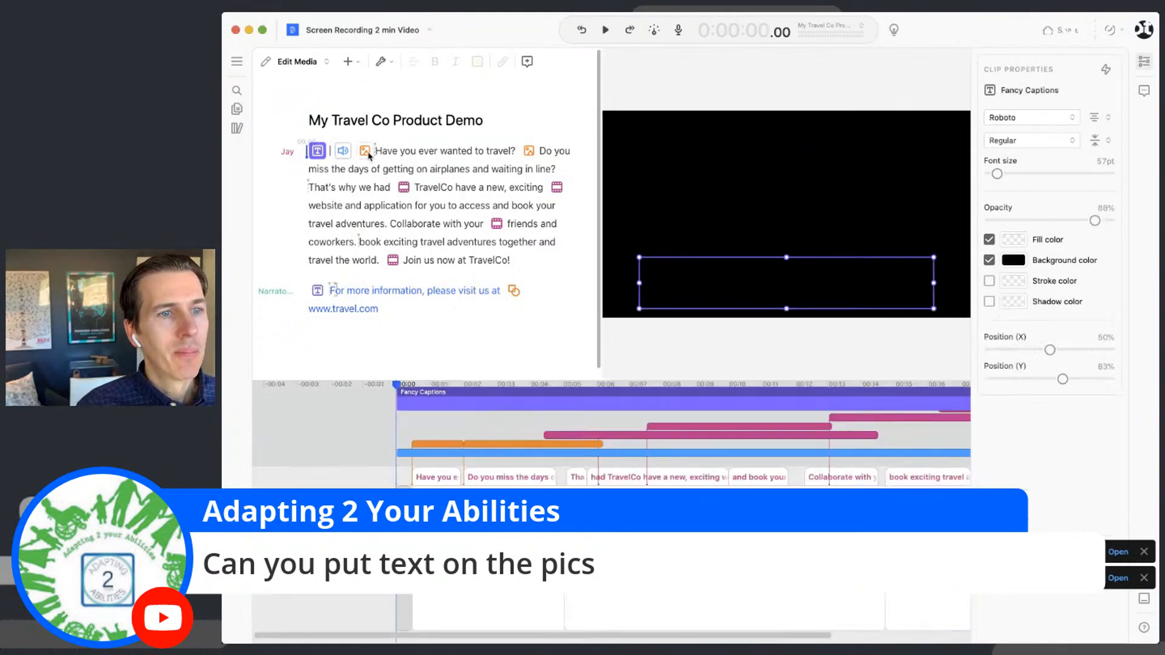
click(366, 152)
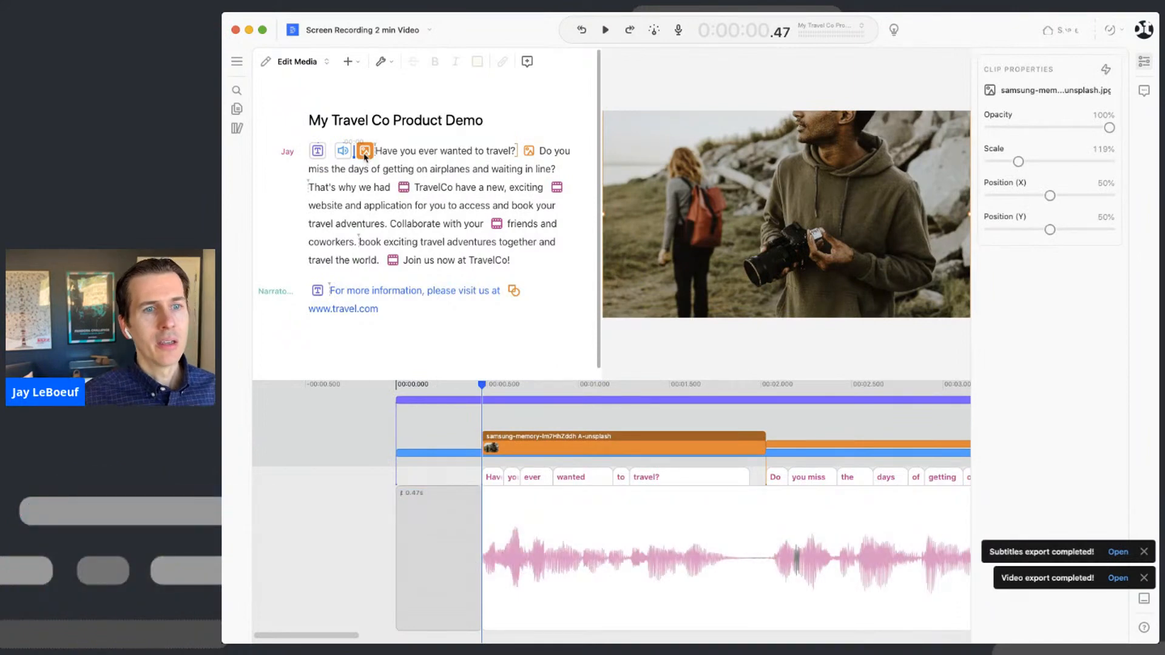
click(392, 155)
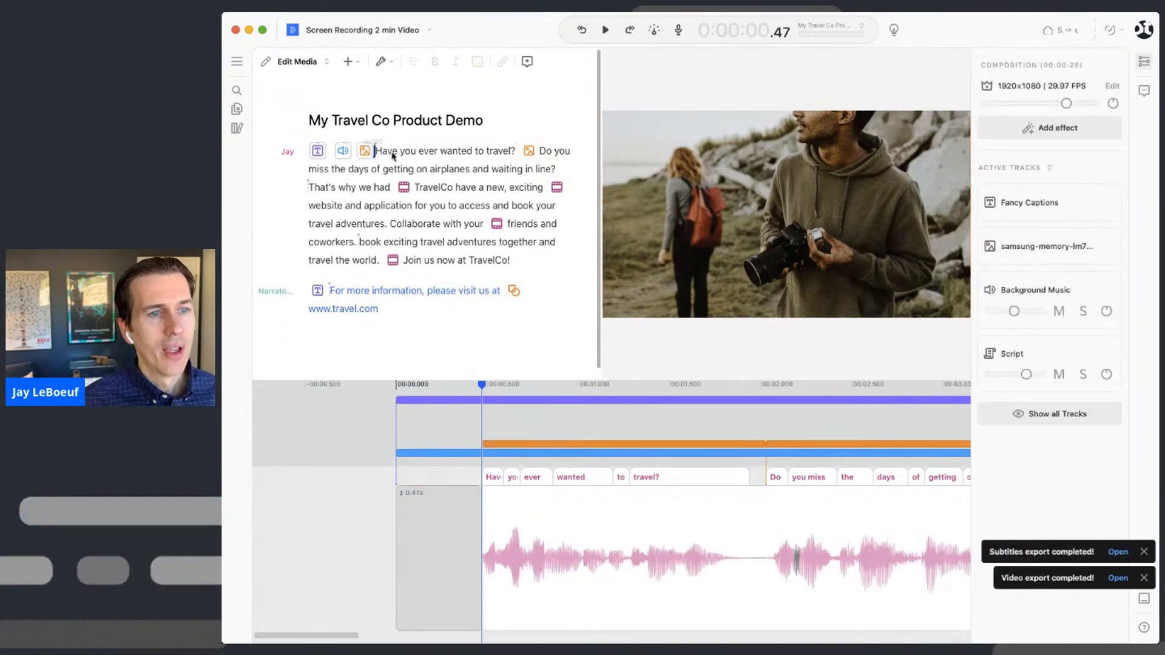
double_click(392, 155)
shift+click(498, 155)
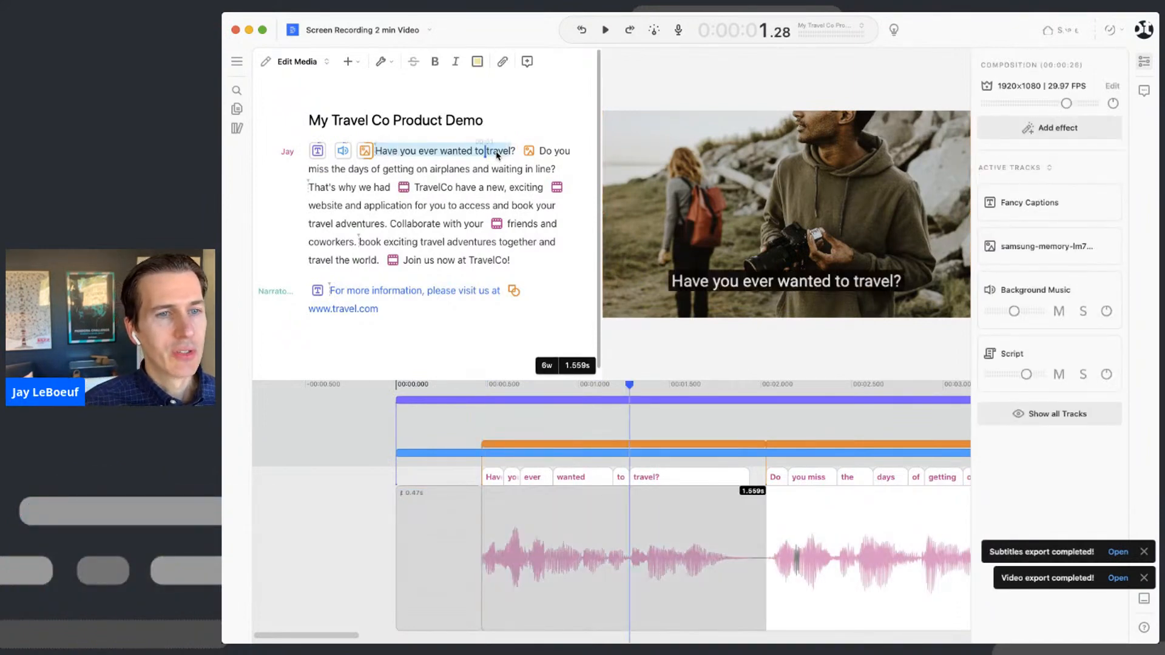
click(453, 154)
click(366, 153)
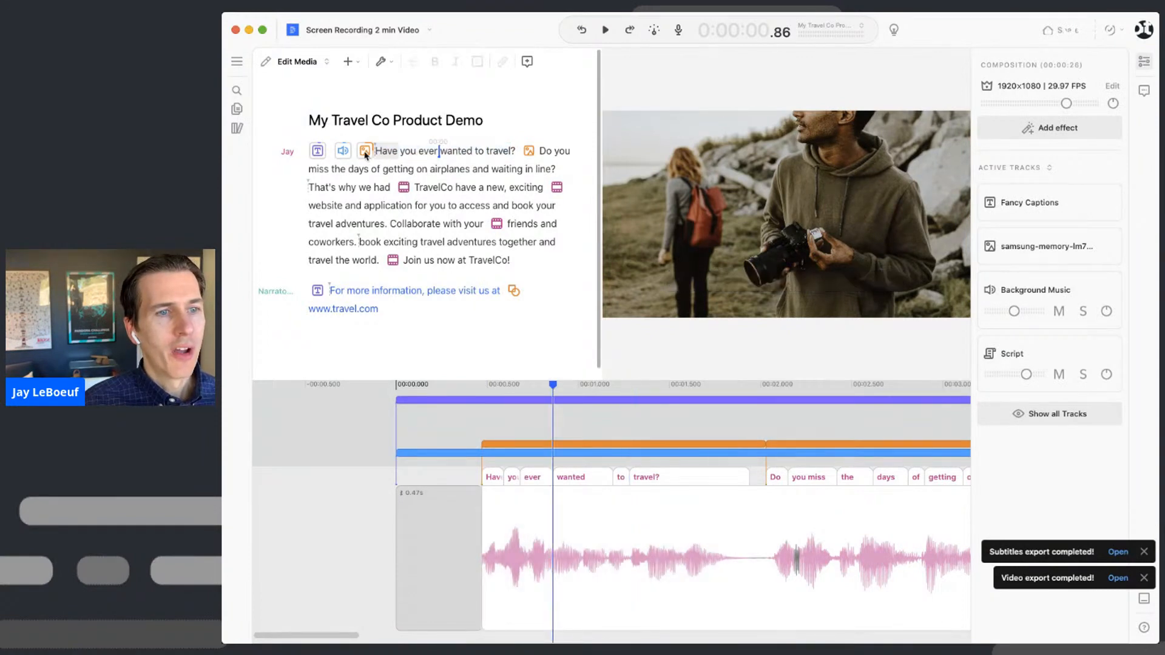
click(400, 154)
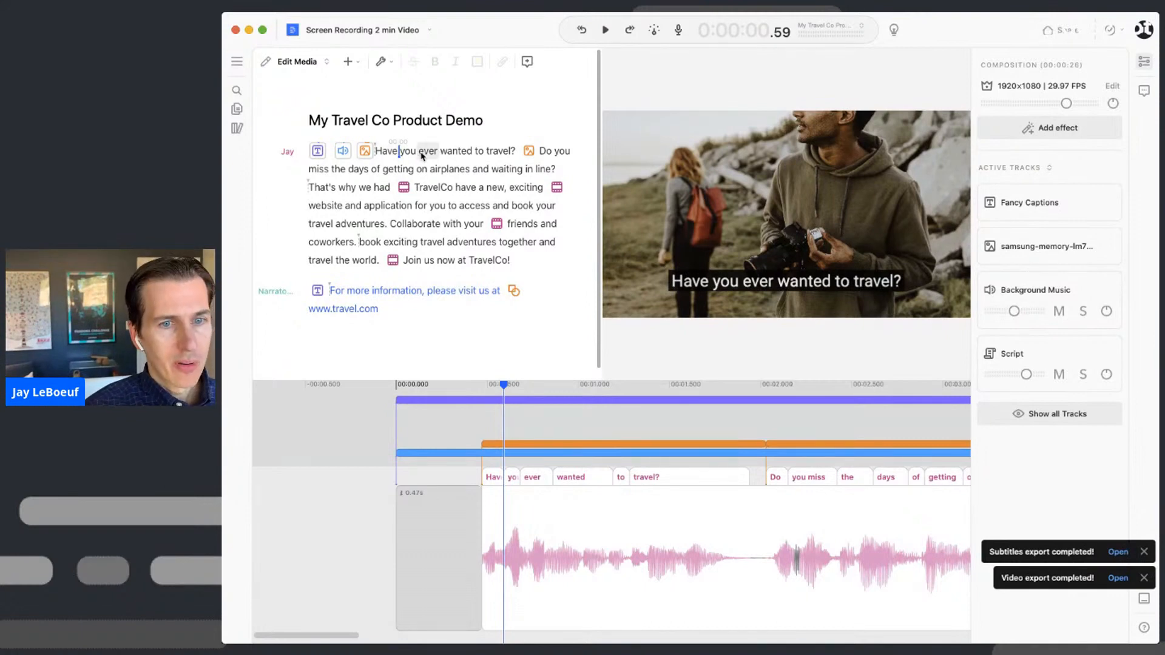
- Insert a title clip reading "Travel envy?" via the command search
key(super+slash)
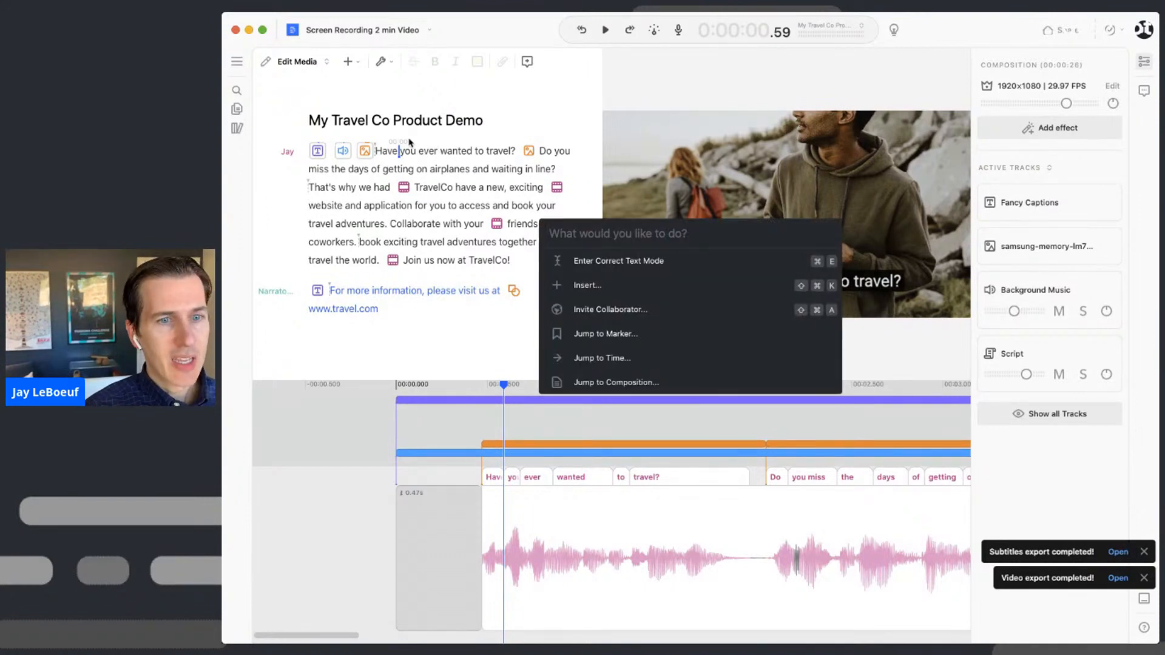
text(title)
key(Return)
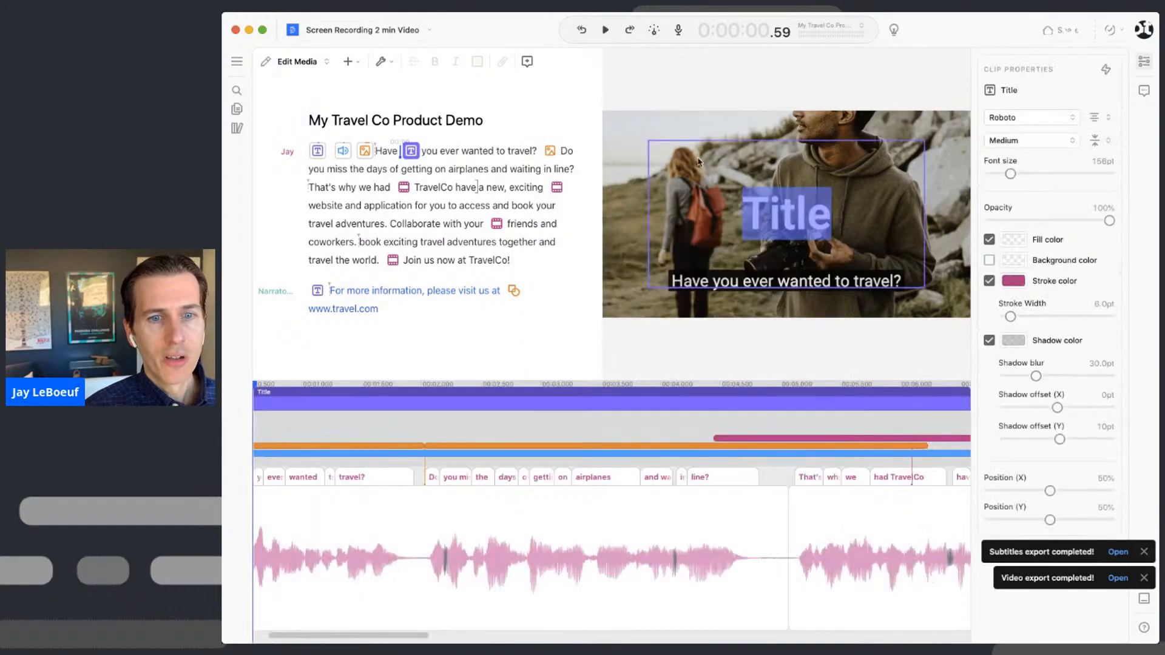
text(Tet)
key(BackSpace)
key(BackSpace)
key(BackSpace)
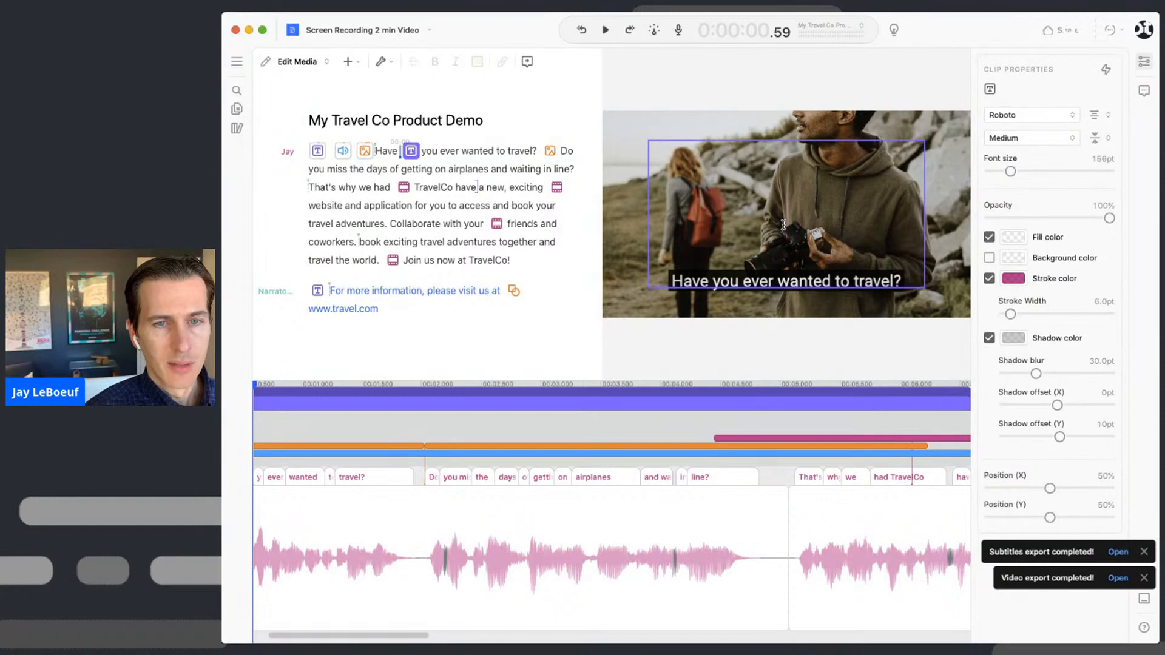
text(Travel en)
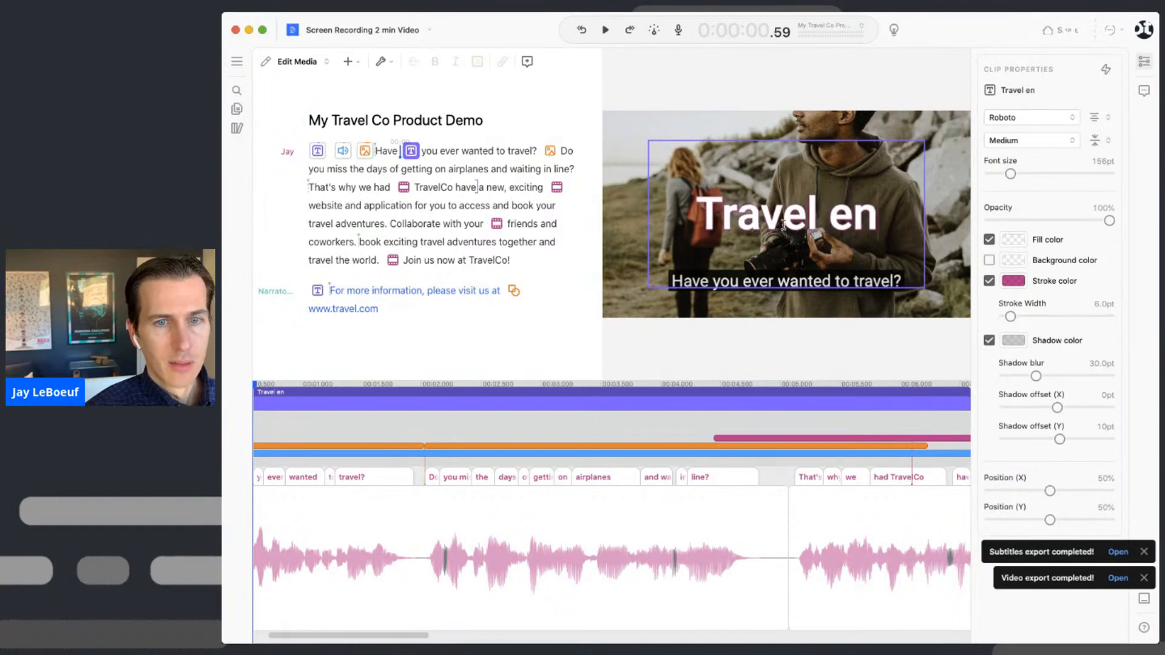
text(vy?)
- Move the "Travel envy?" title up and to the left in the preview
drag(632, 232, 633, 230)
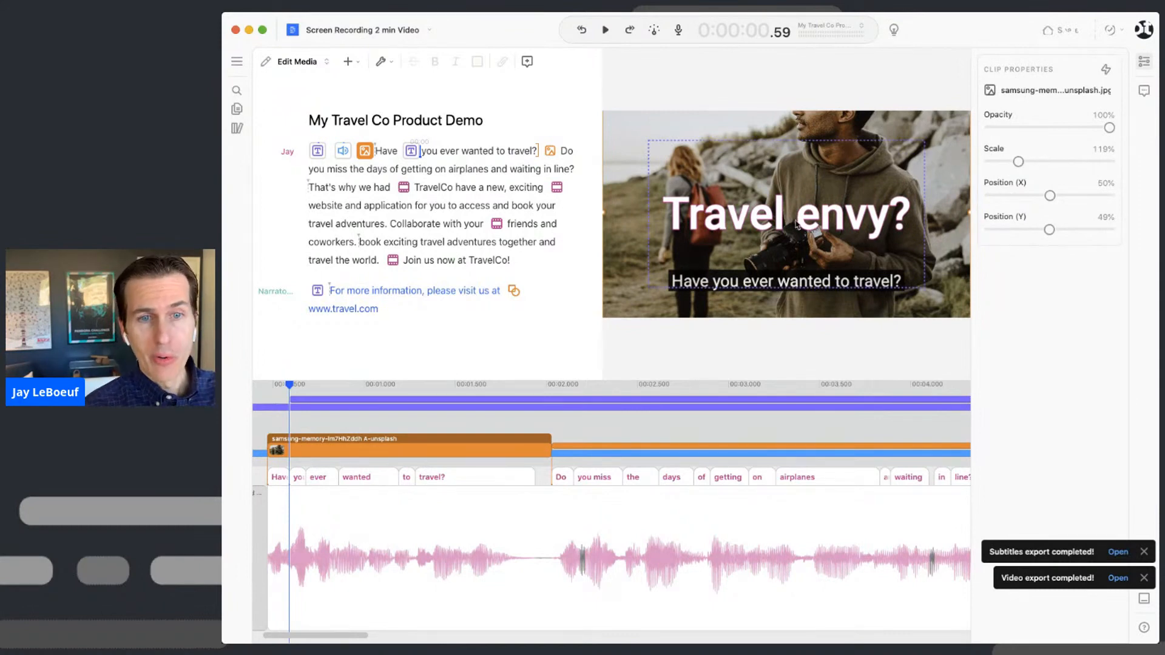
click(771, 219)
mouse_move(766, 199)
mouse_down()
mouse_move(767, 176)
mouse_move(739, 181)
mouse_move(749, 184)
mouse_up()
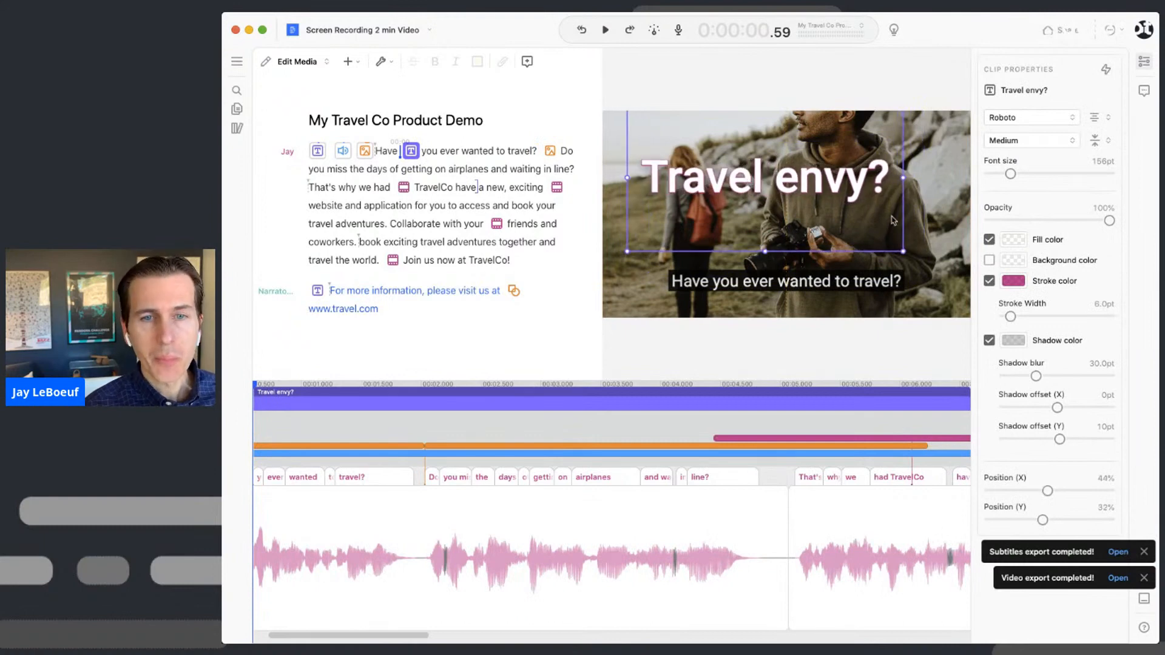
- Enlarge the hikers photo to 202% and reposition it to 52% X, 97% Y
click(953, 198)
mouse_move(948, 179)
mouse_down()
mouse_move(950, 199)
mouse_move(956, 186)
mouse_up()
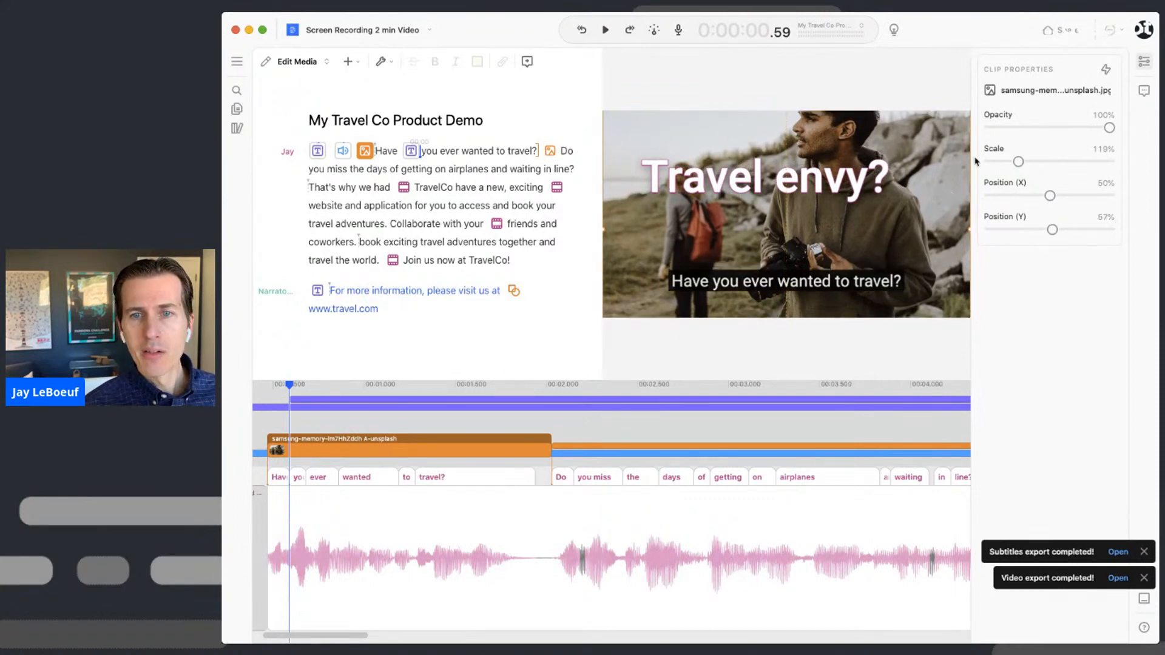
drag(1019, 162, 1038, 162)
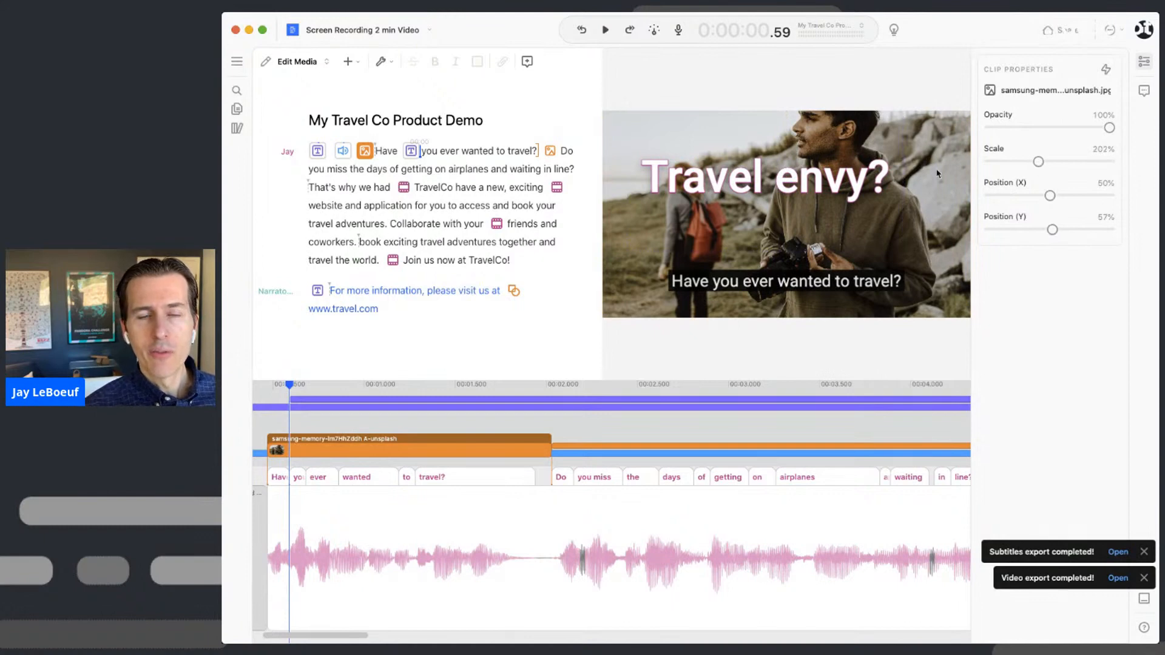
drag(940, 181, 950, 235)
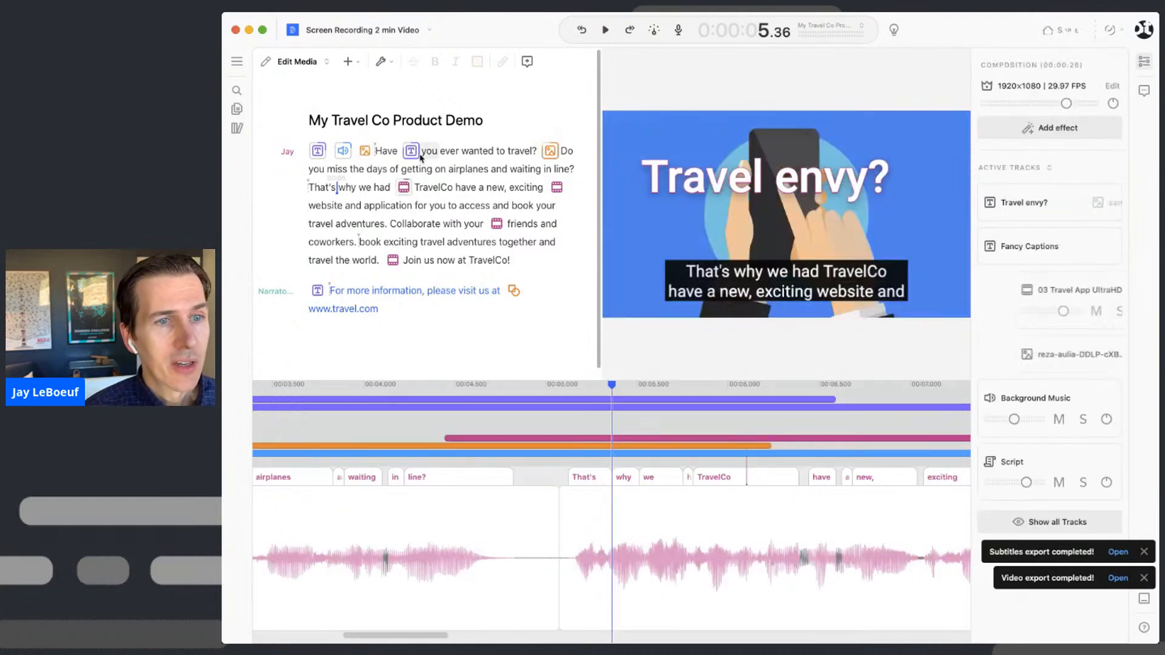
- Play back from "That's why we had" and from the opening photo to review timing
click(338, 188)
key(space)
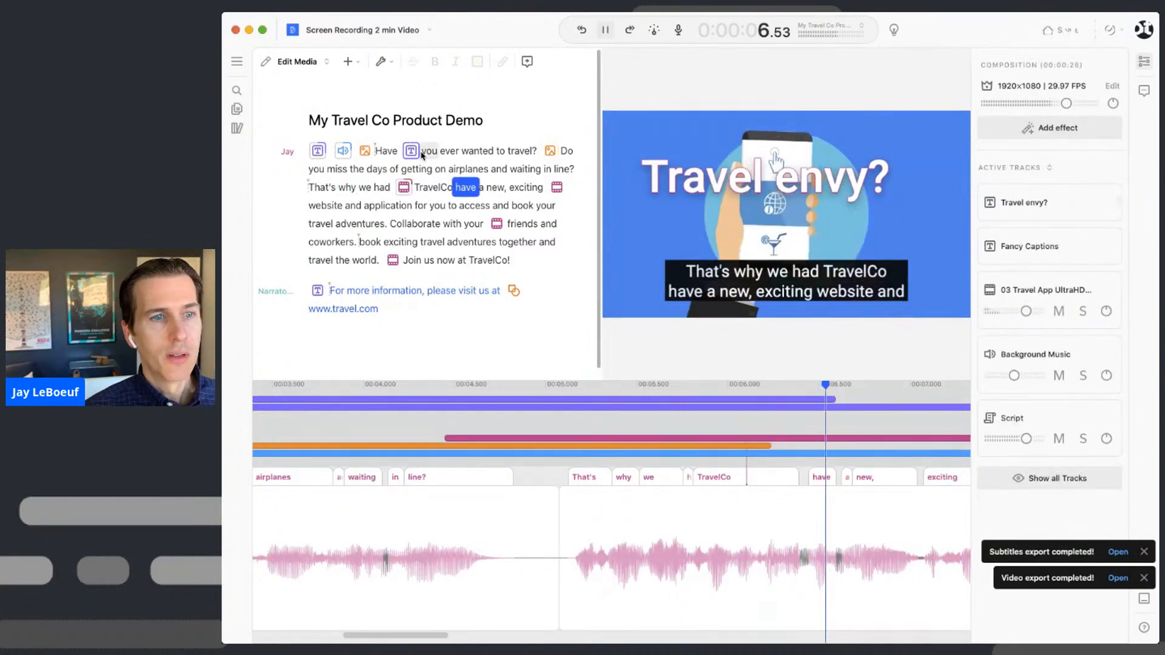
key(space)
click(364, 151)
key(space)
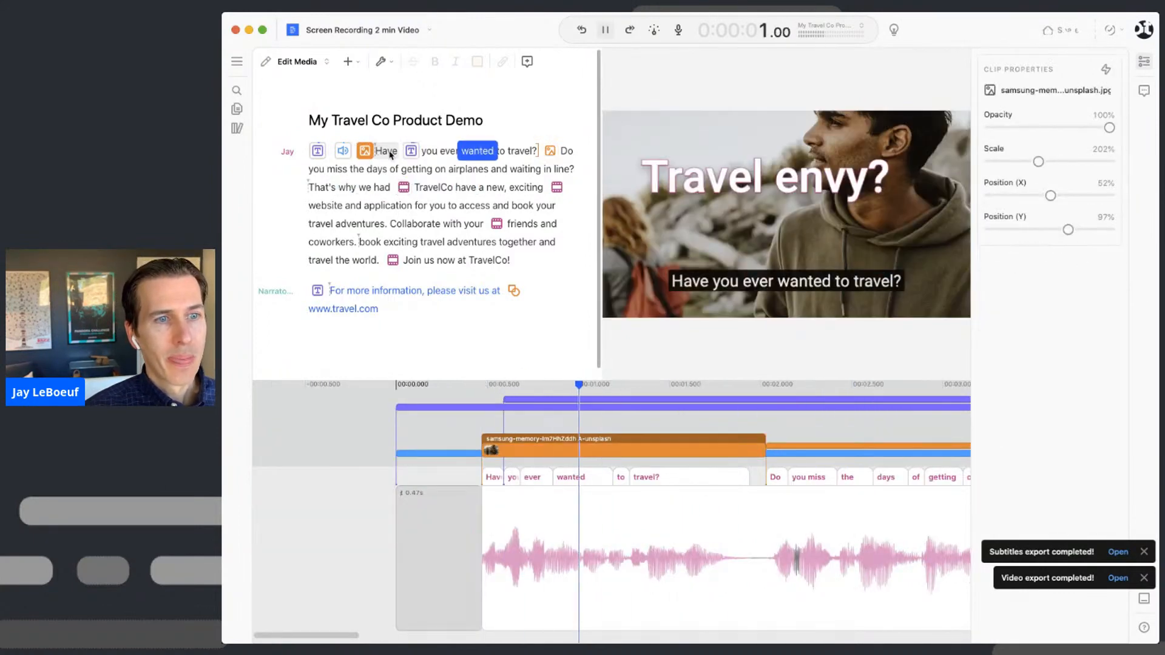
- Split the "Travel envy?" title clip and delete its second half
click(412, 151)
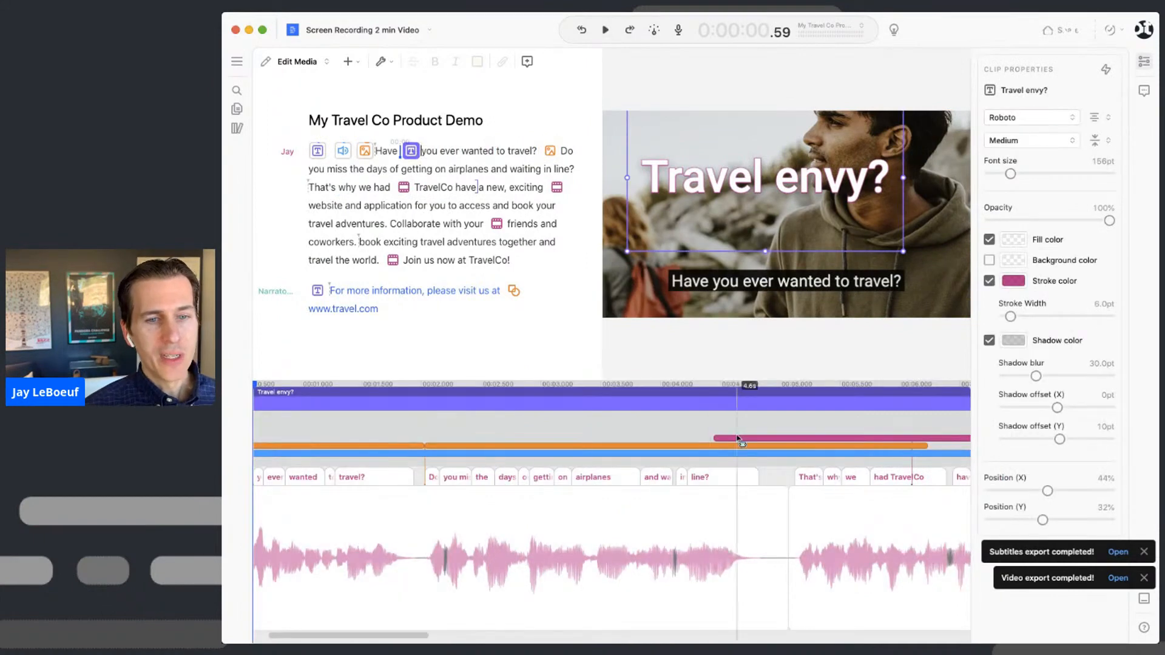
right_click(414, 403)
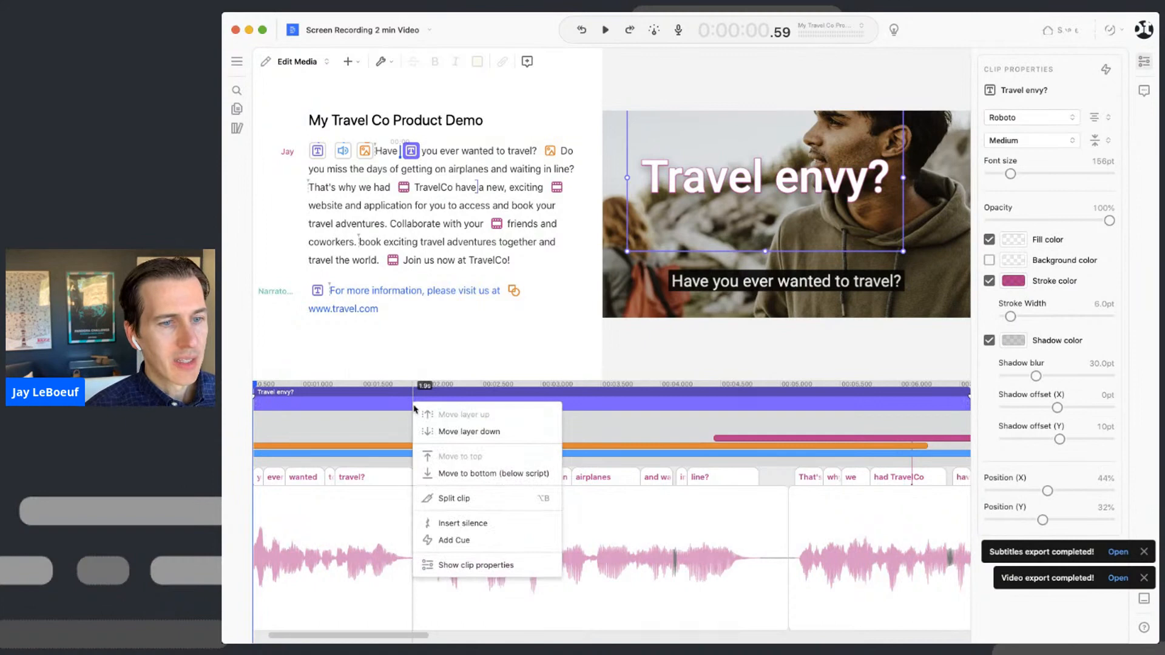
key(Escape)
click(478, 384)
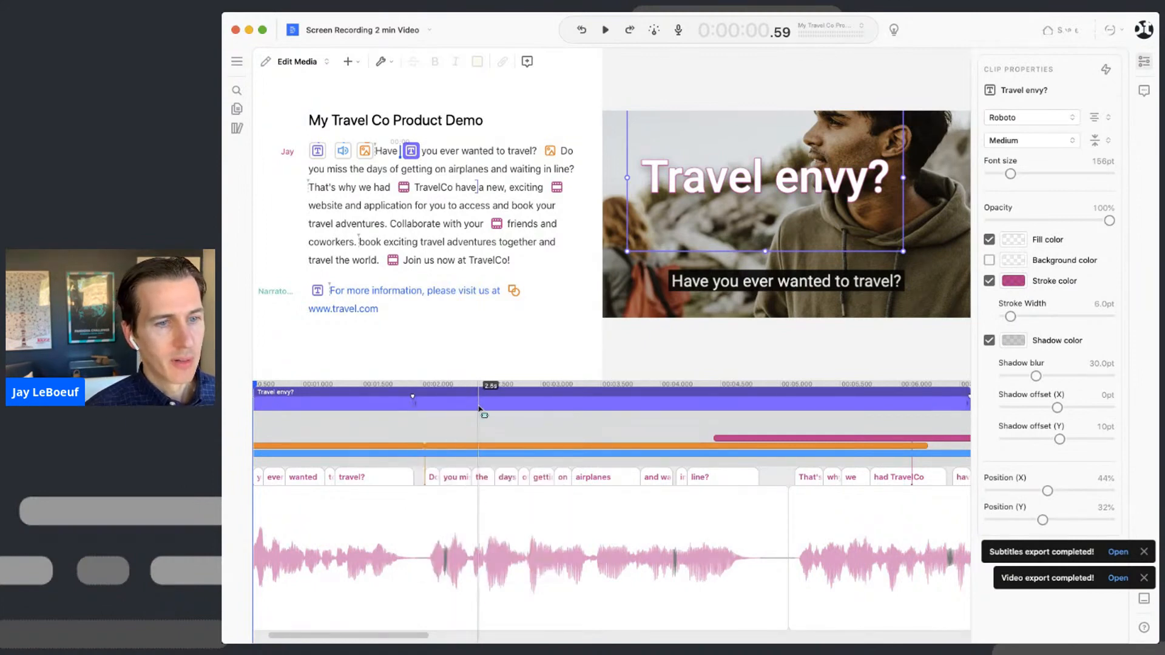
key(Delete)
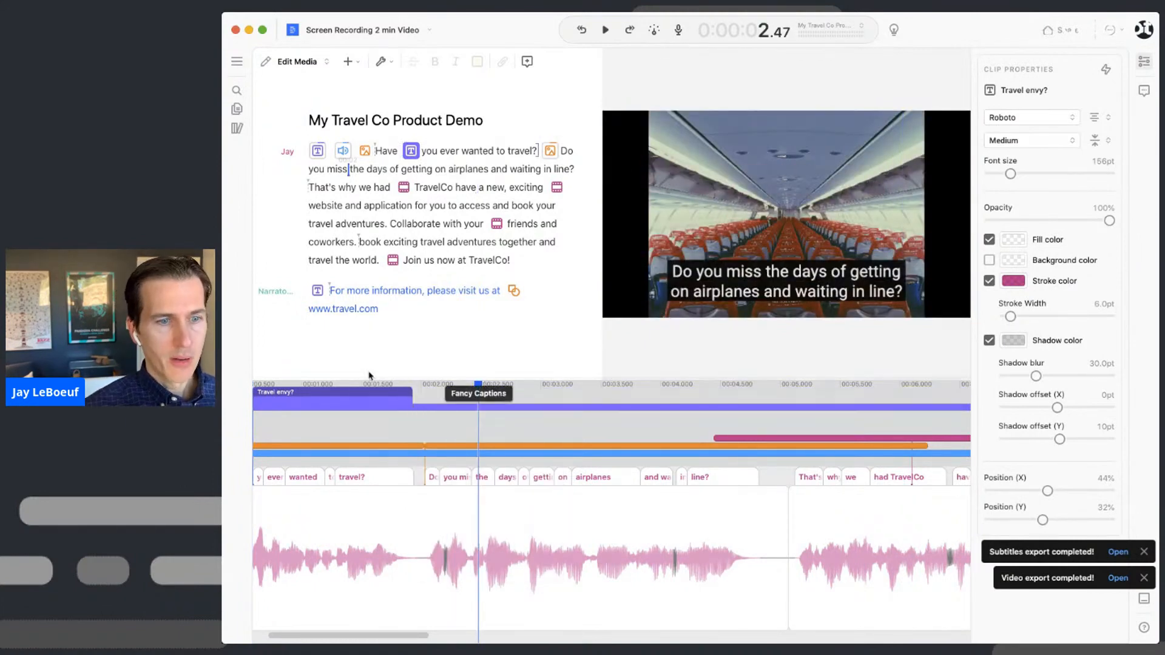
- Replay the trimmed opening, then select "Do you miss the days… waiting in line?"
click(335, 386)
key(space)
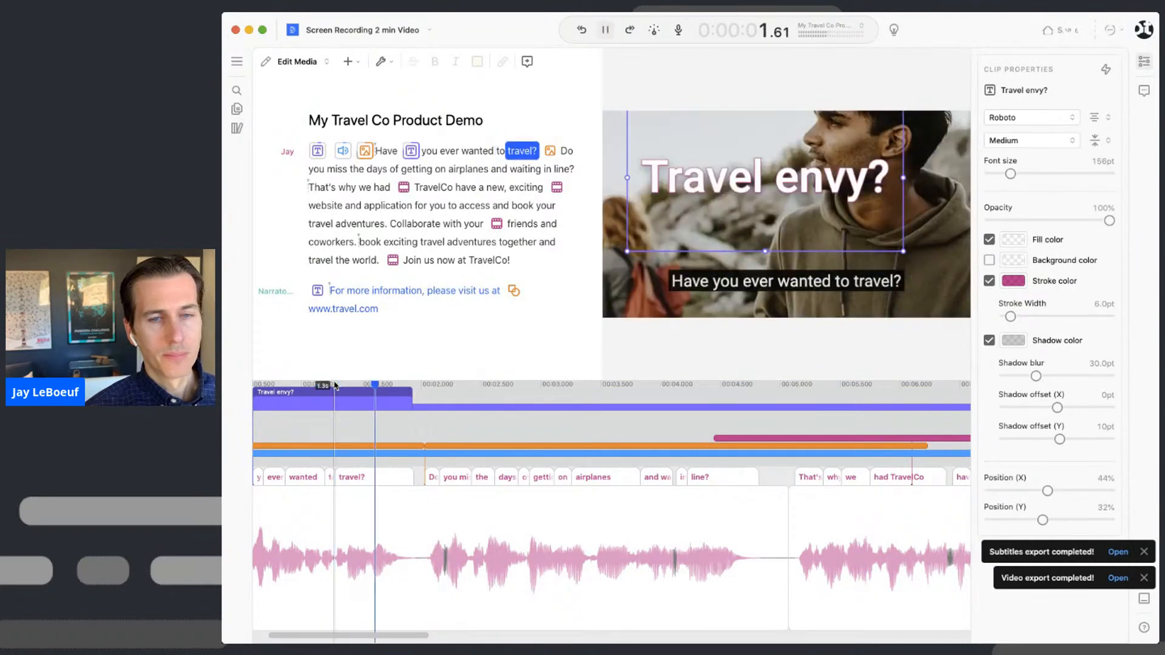
key(space)
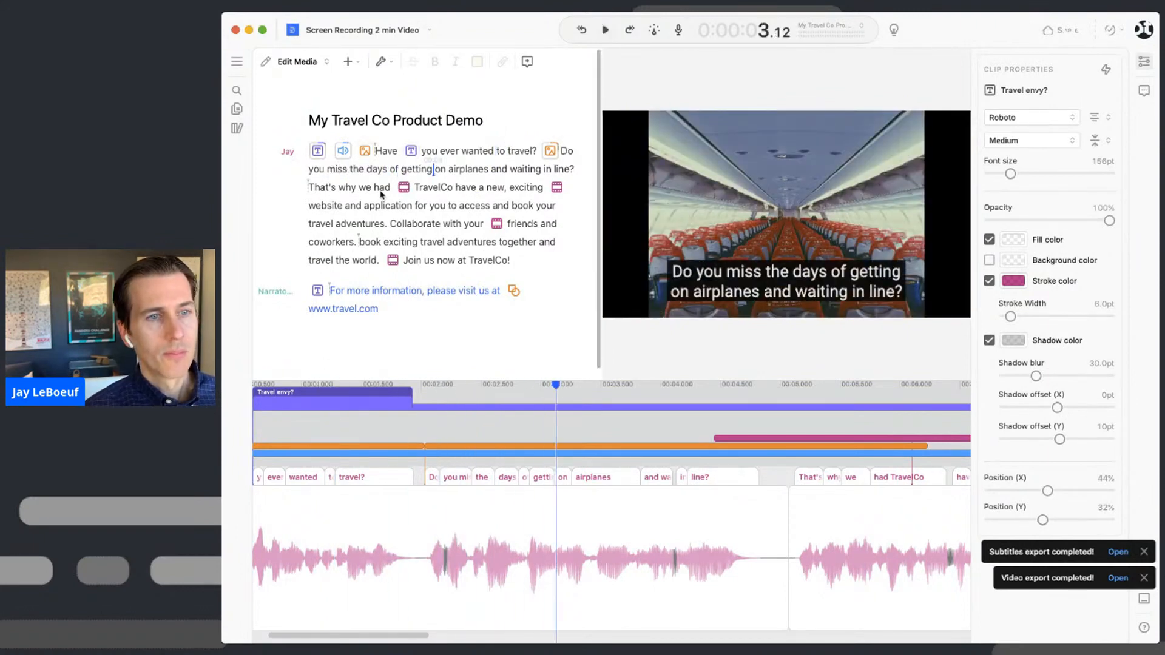
click(428, 153)
key(space)
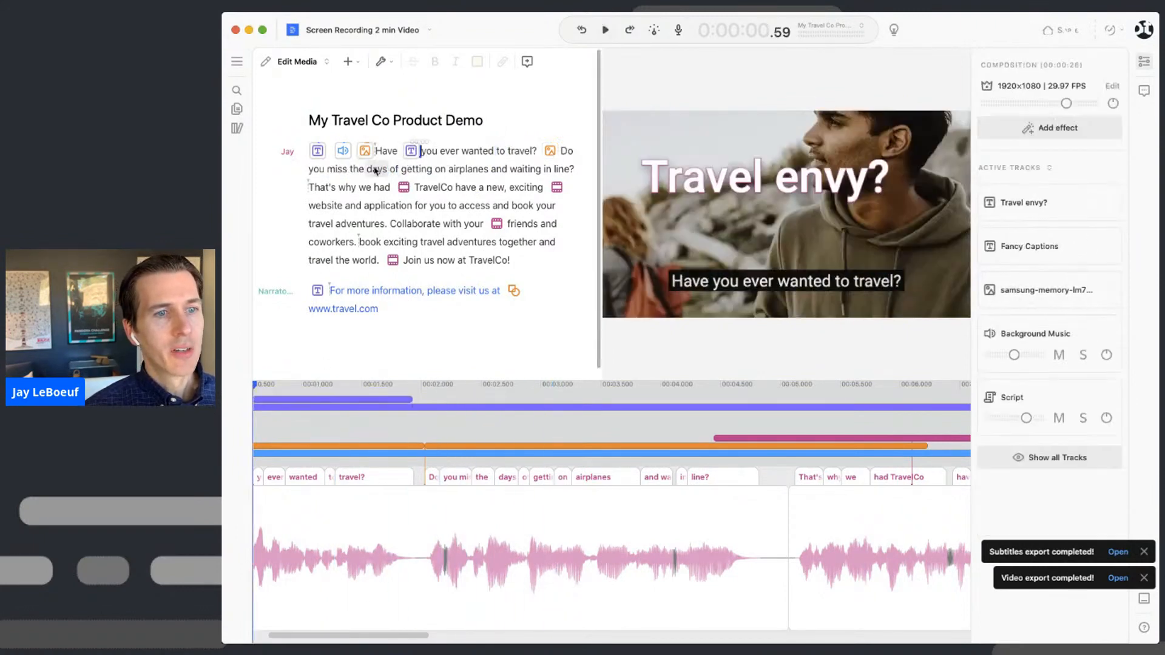
key(space)
click(564, 150)
drag(564, 152, 578, 172)
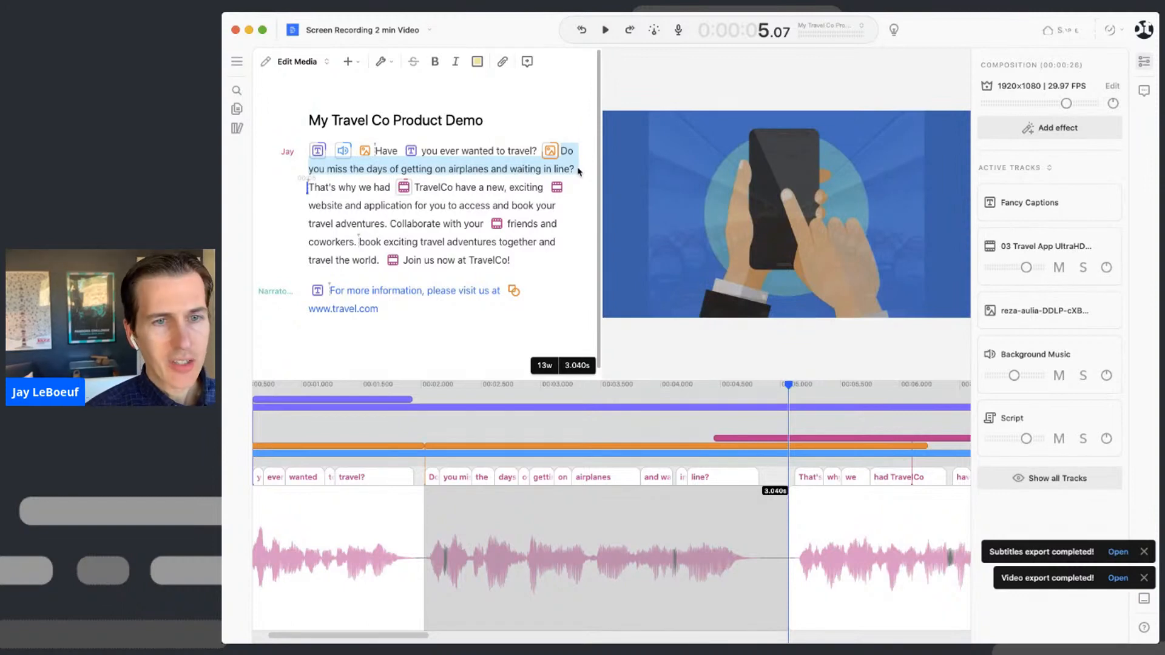
- Add a Zoom and Pan cue to the airplane cabin image via the 'zoom' command
key(super+k)
text(zoom)
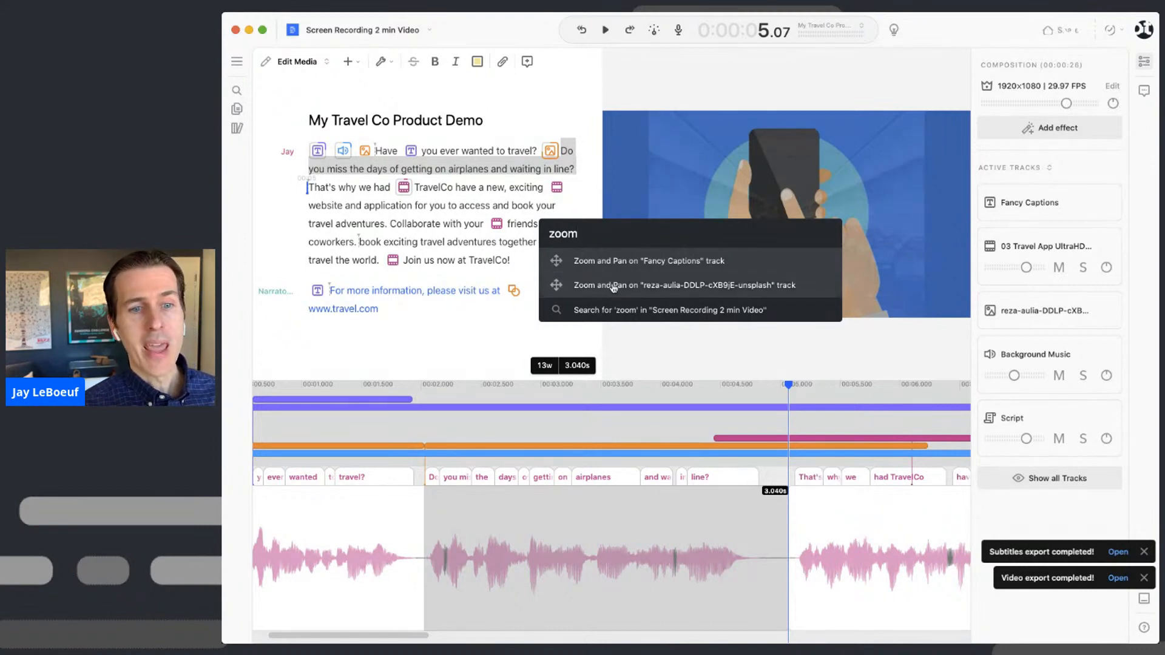
click(707, 290)
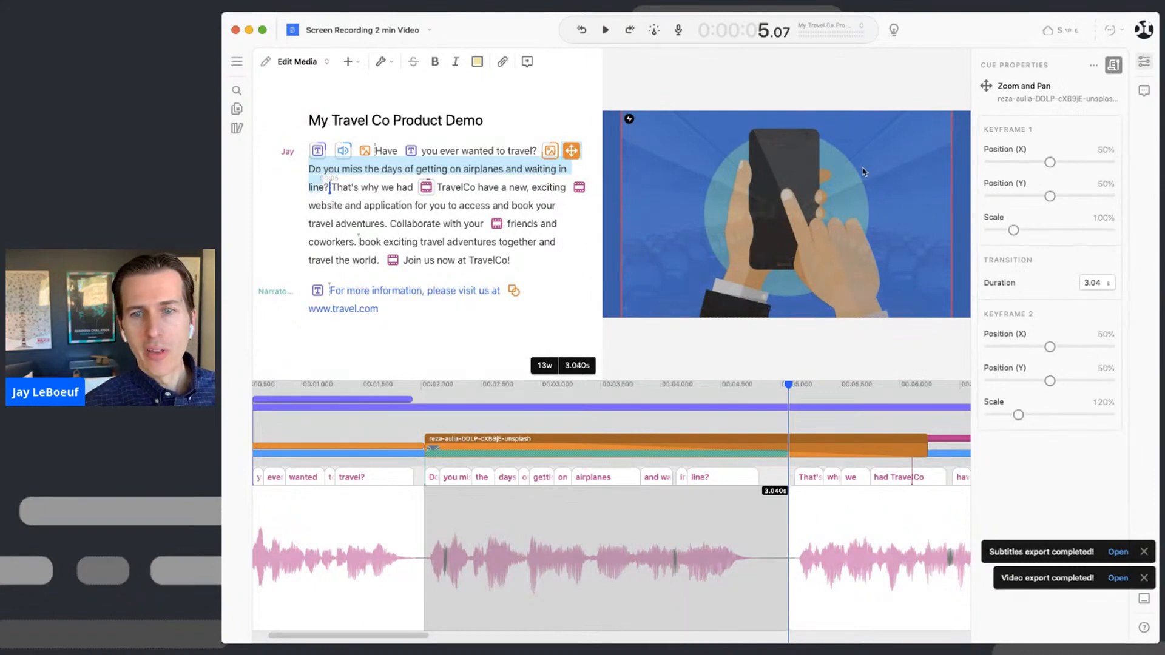
- Check the cue's 100% and 120% keyframes and play back the zoom effect
click(1067, 136)
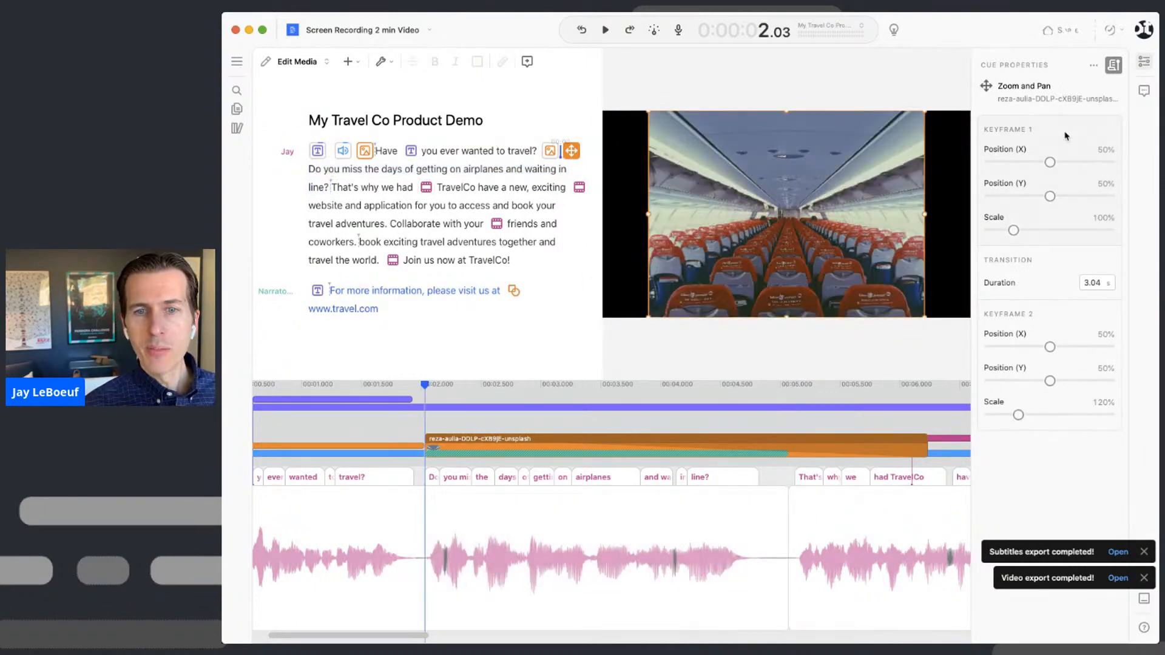
click(1061, 323)
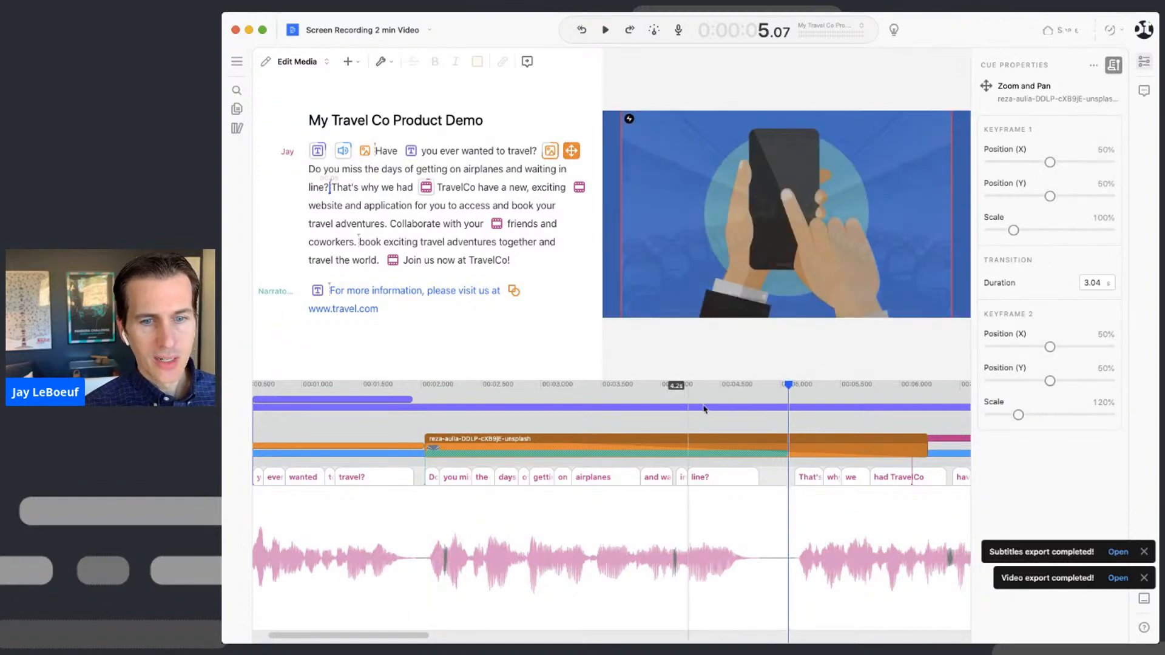
click(698, 392)
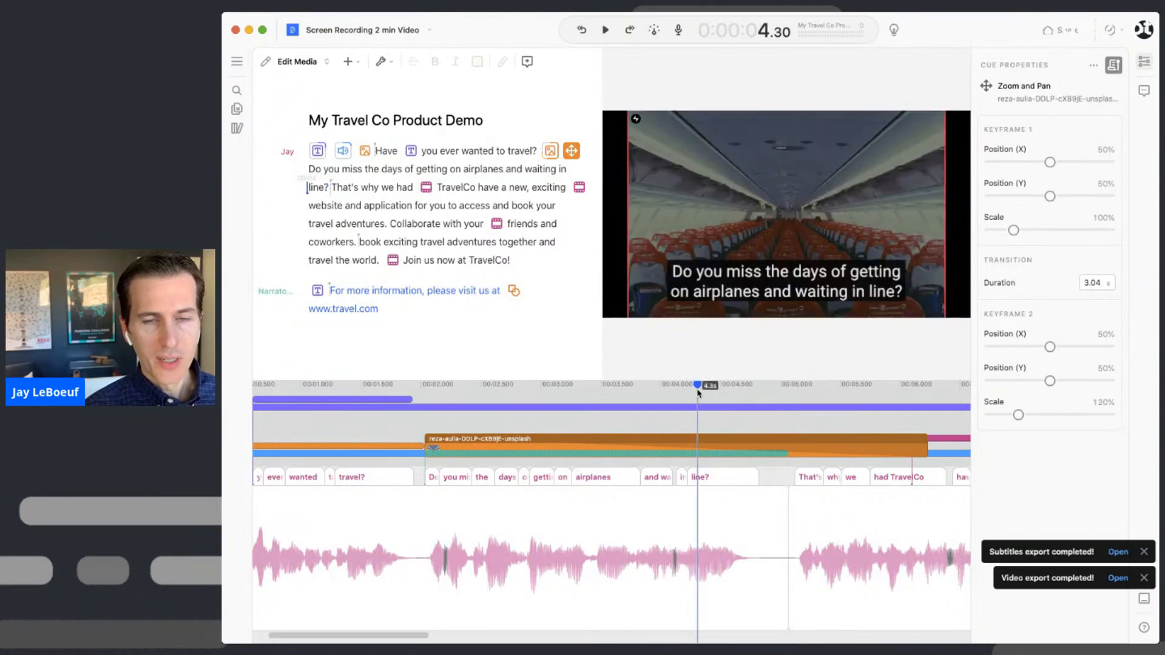
click(395, 387)
key(space)
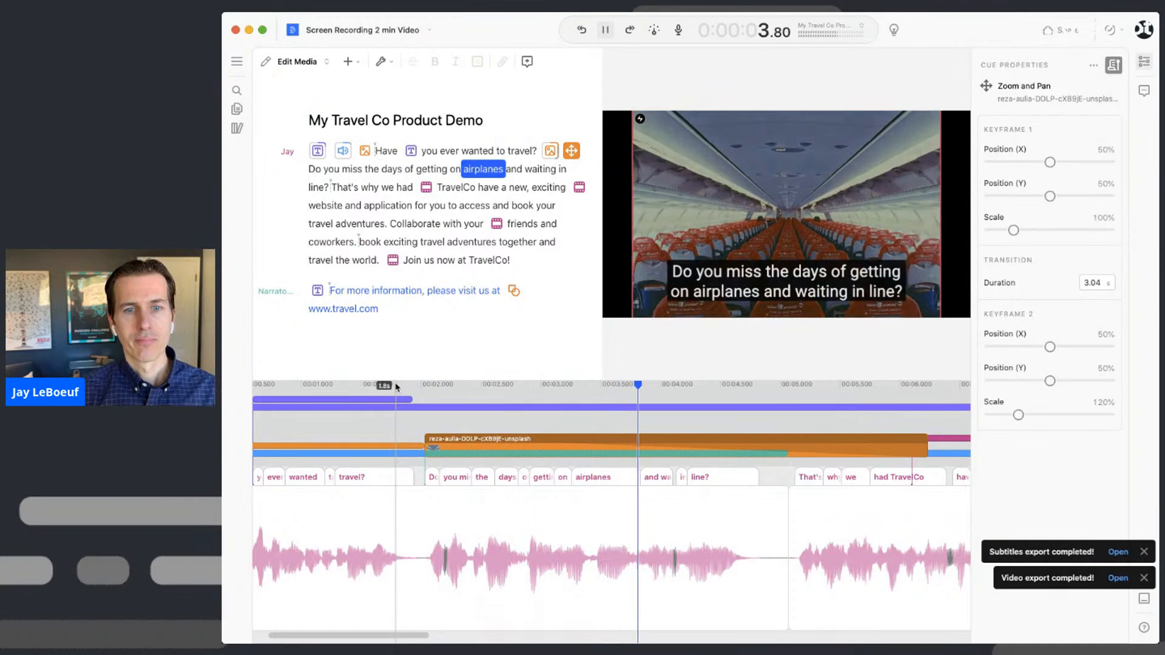
key(space)
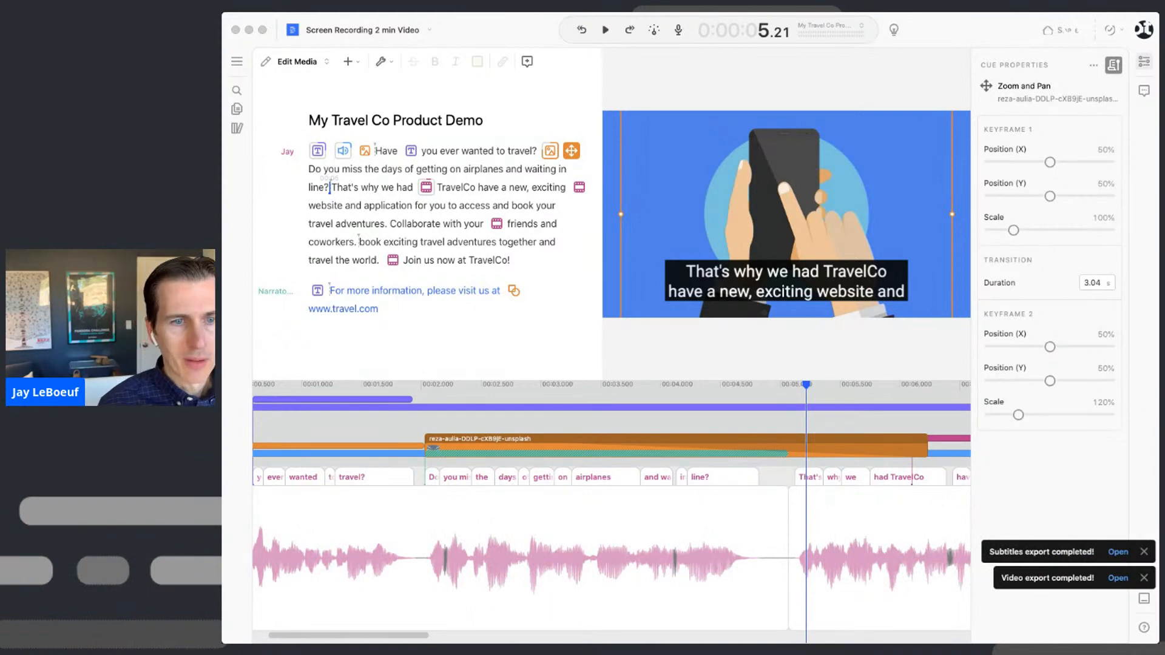
- Find and select the Google Chrome-2 website recording clip in the preview
click(497, 222)
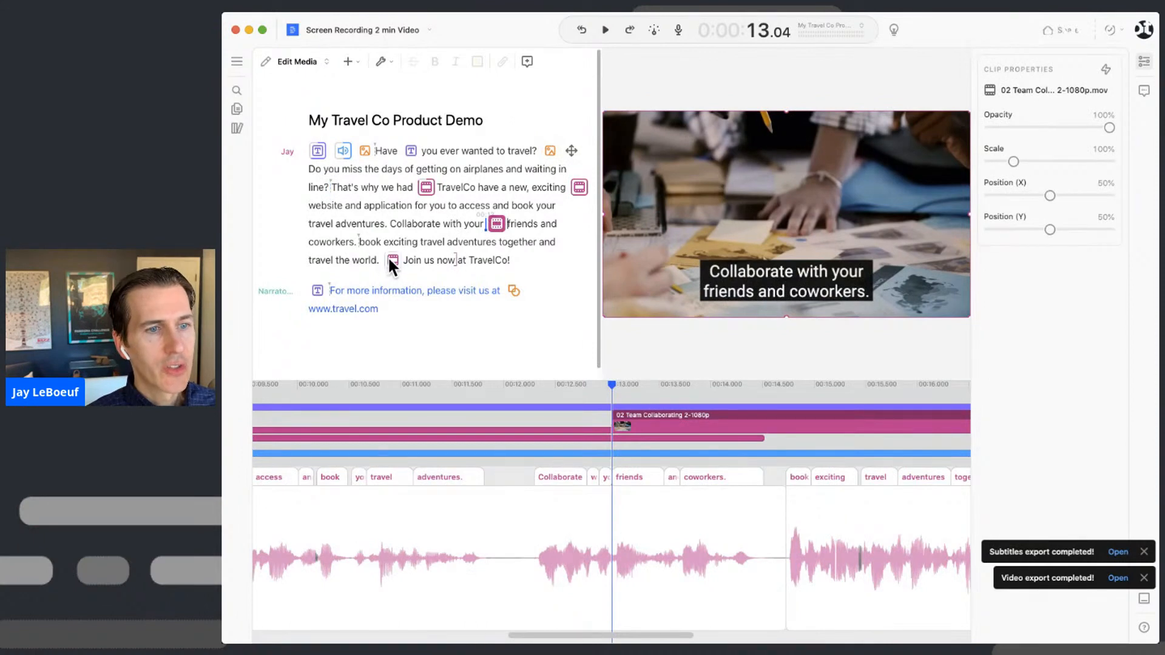
click(390, 259)
click(578, 189)
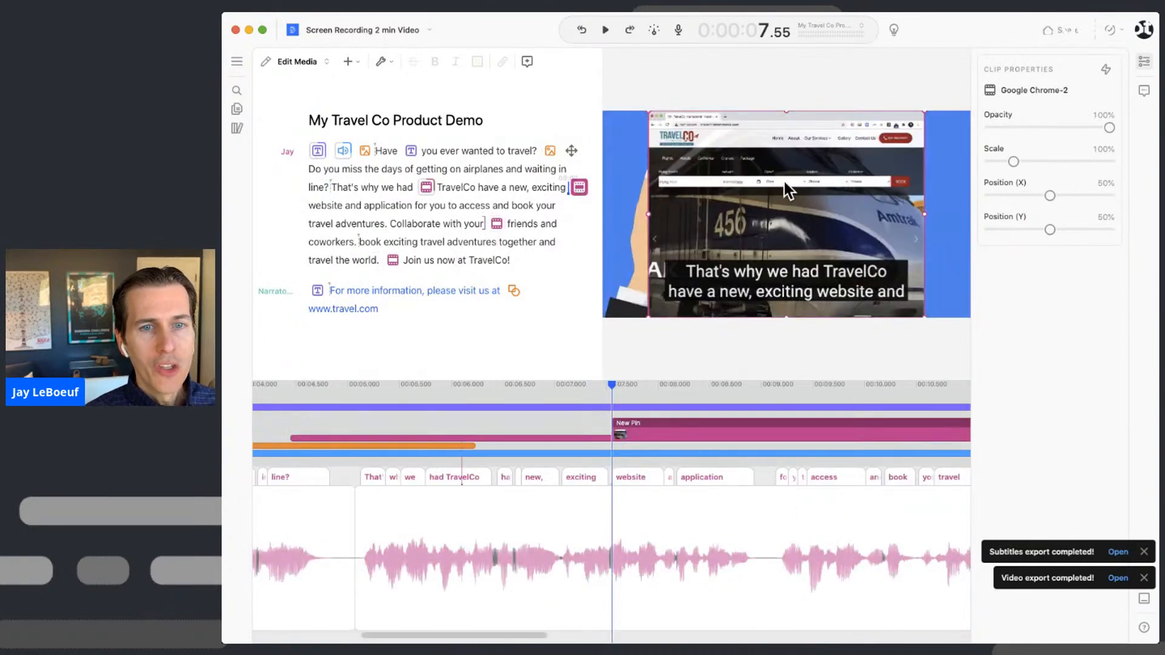
mouse_move(766, 187)
mouse_down()
mouse_move(737, 193)
mouse_move(766, 187)
mouse_up()
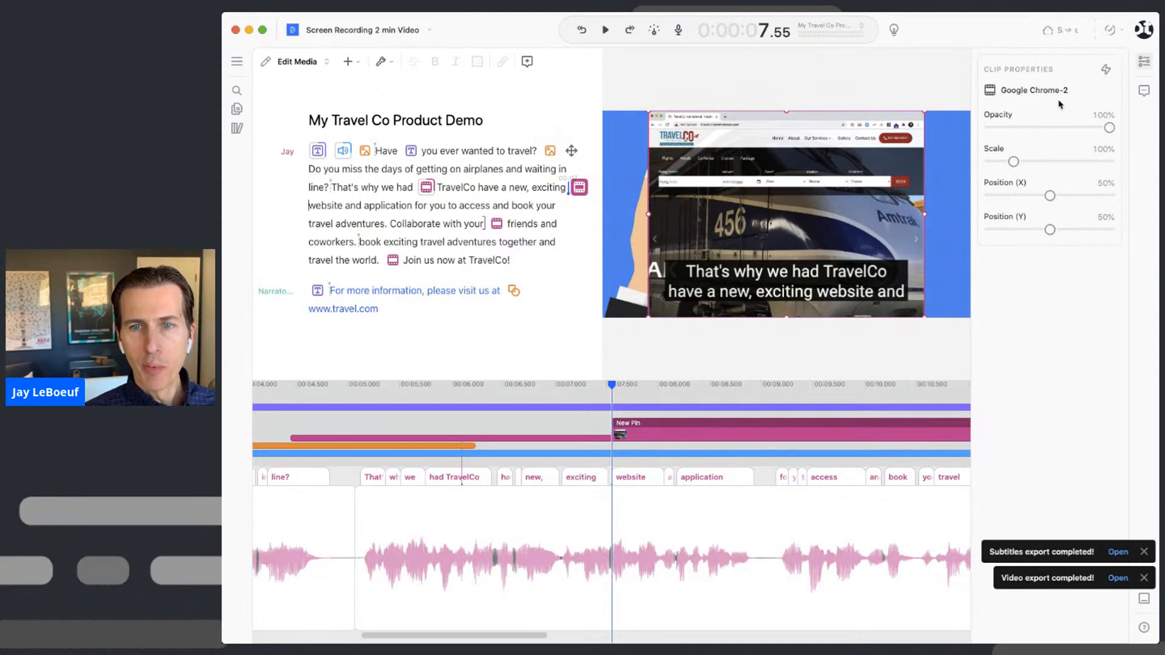
- Scale the website recording to 90% and move it over the phone-hands background
drag(1013, 162, 1026, 162)
drag(899, 177, 879, 201)
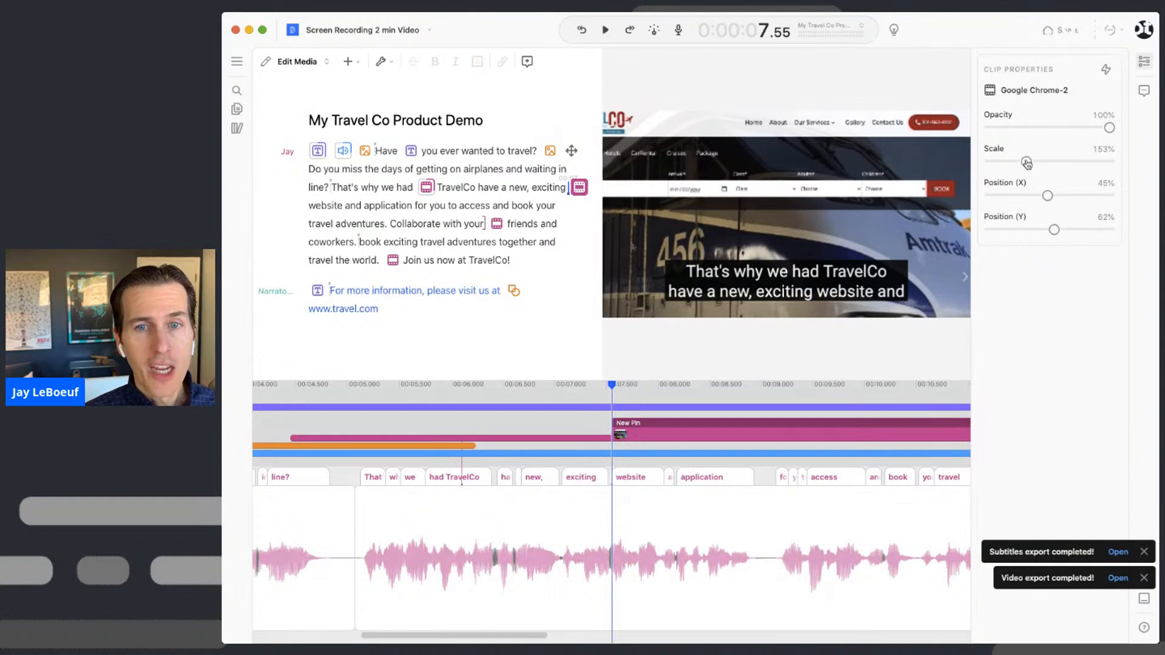
drag(1027, 163, 1024, 163)
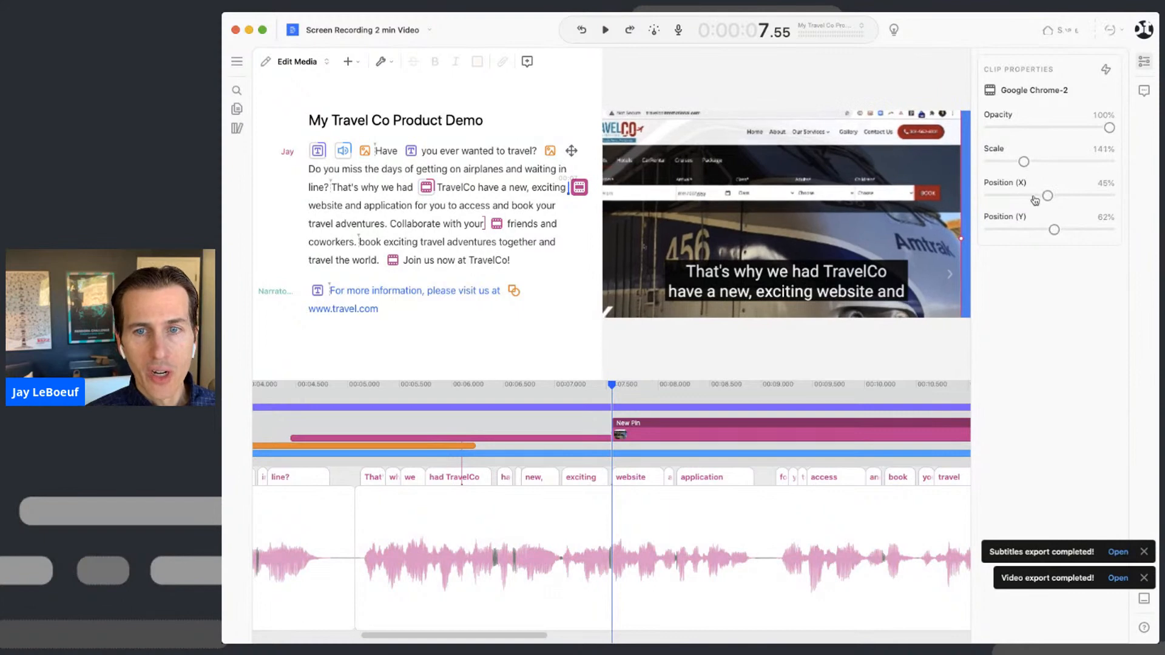
drag(852, 203, 861, 200)
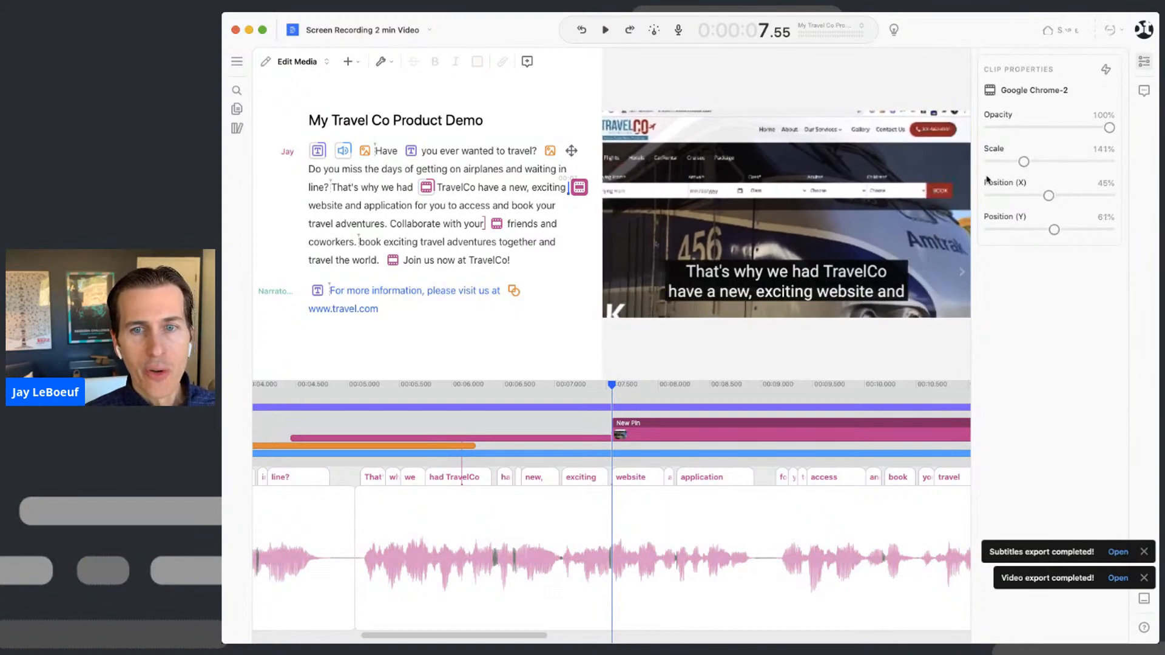
click(1011, 162)
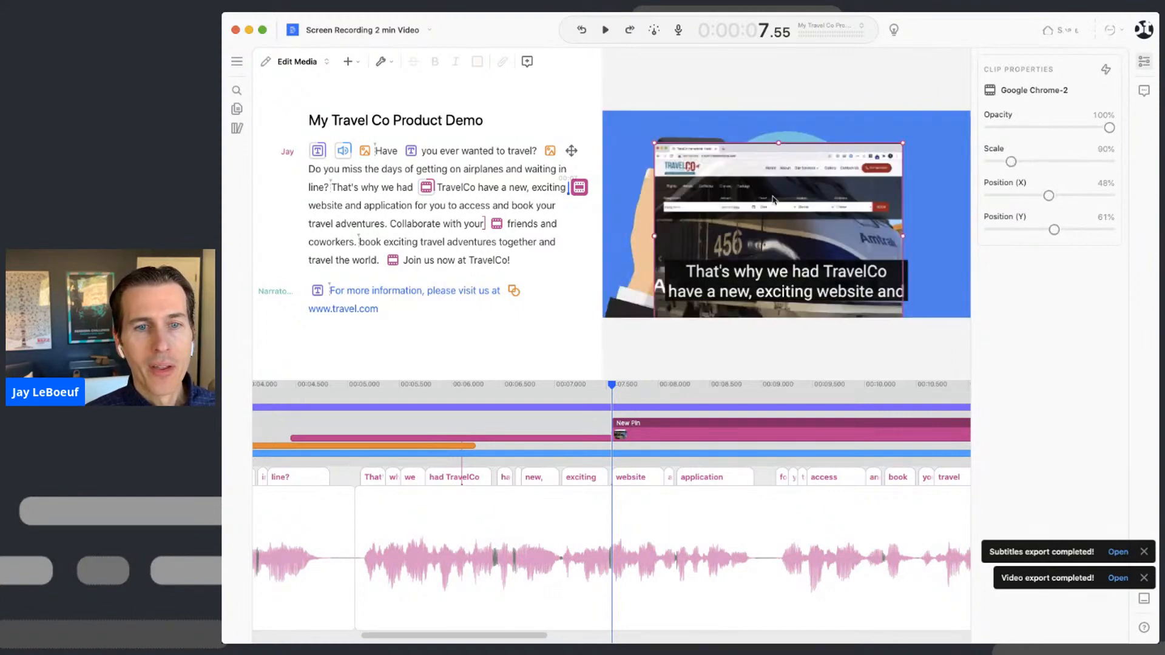
drag(773, 199, 794, 195)
click(643, 197)
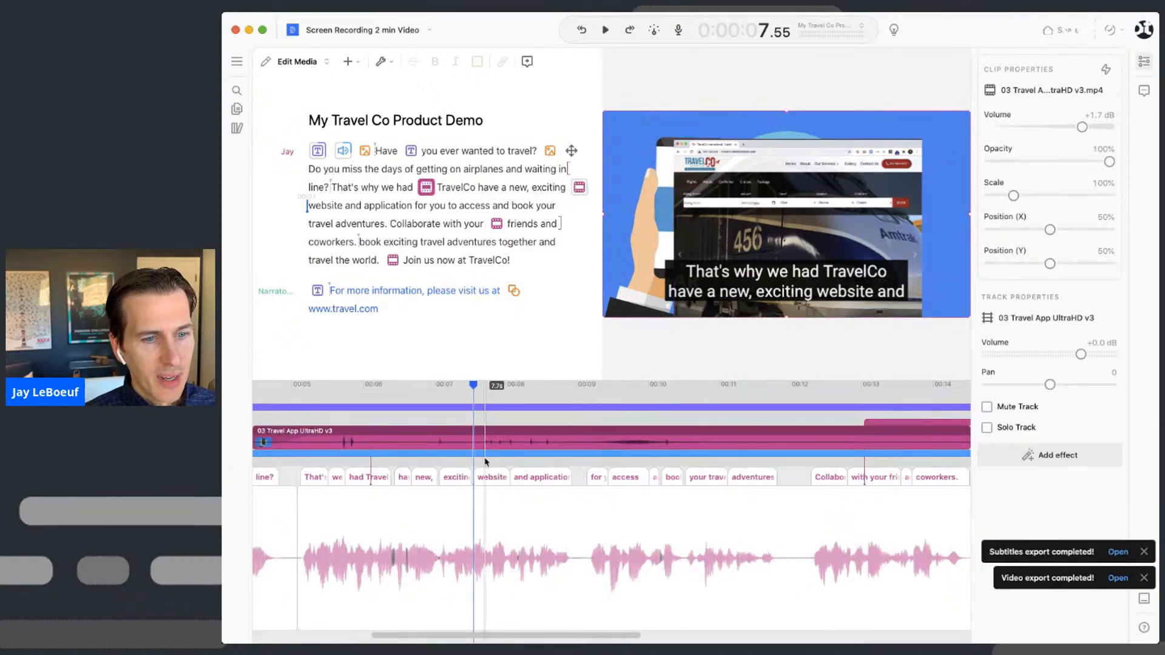
- Create a new composition titled 'Screen Demo'
click(412, 325)
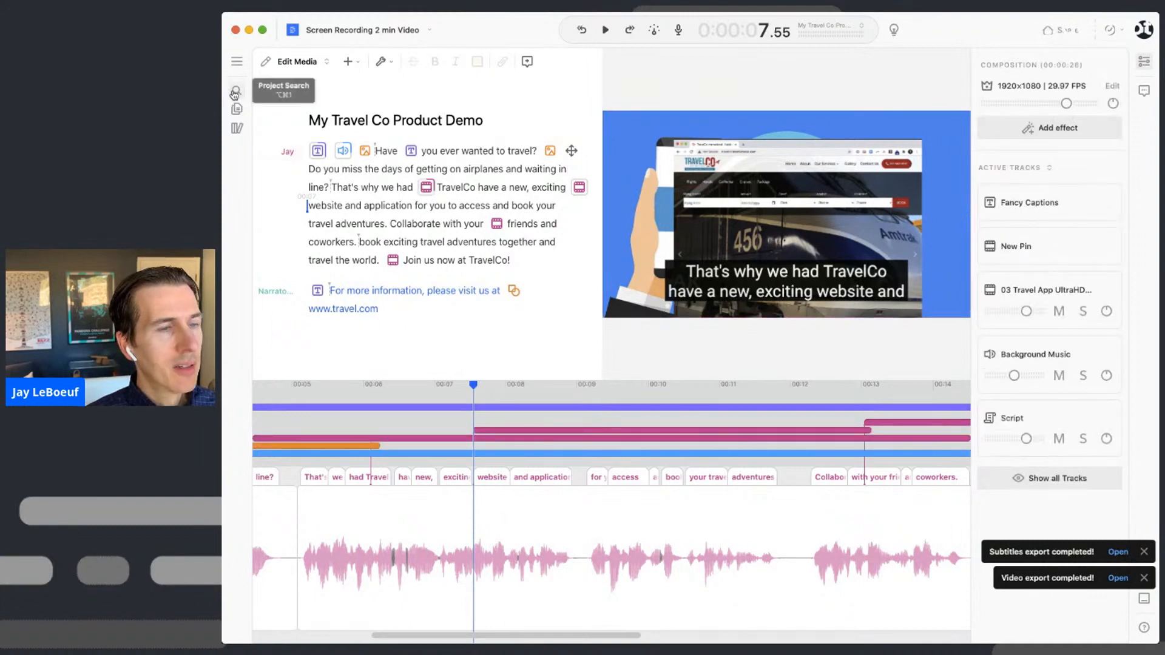
click(237, 68)
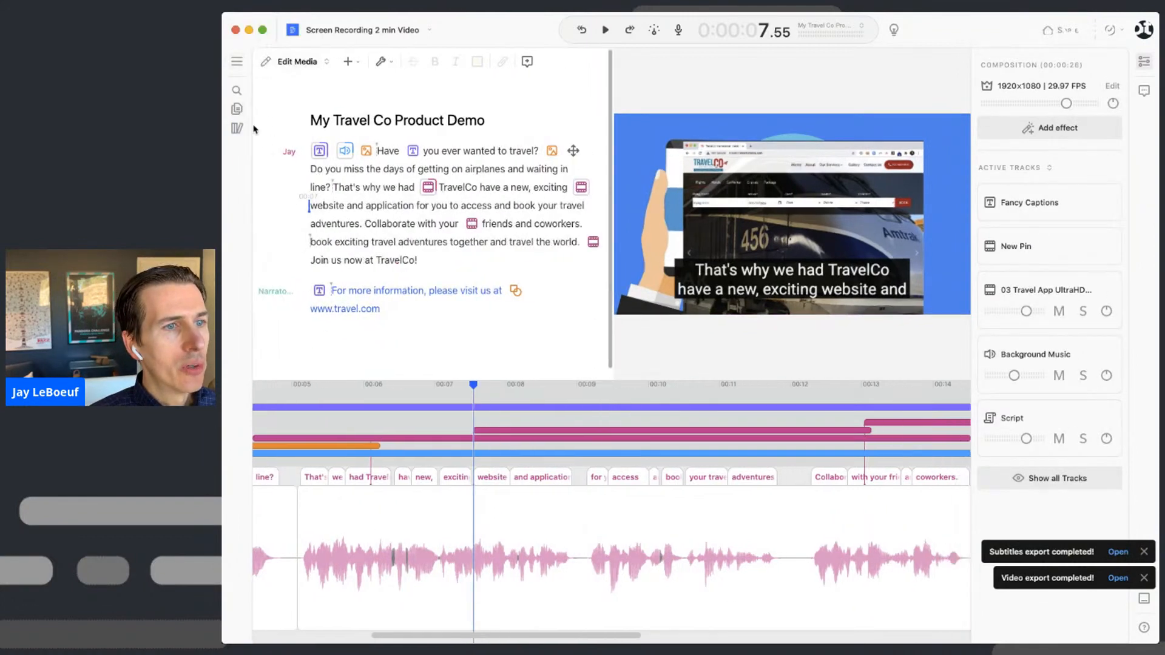
click(260, 145)
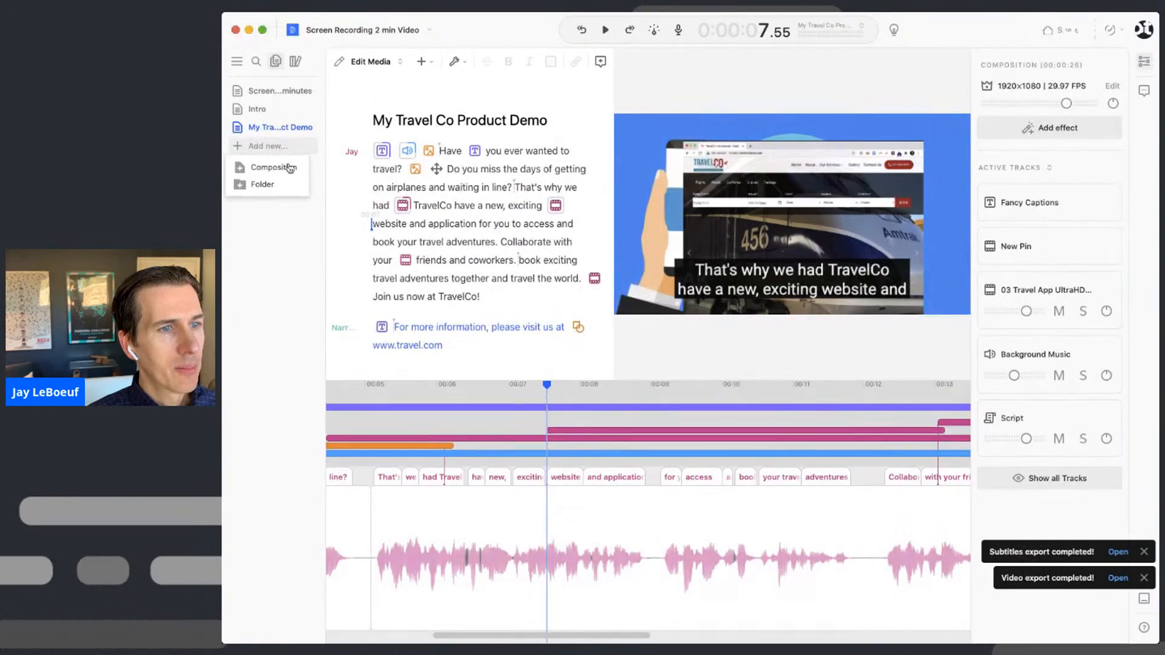
click(286, 165)
text(New)
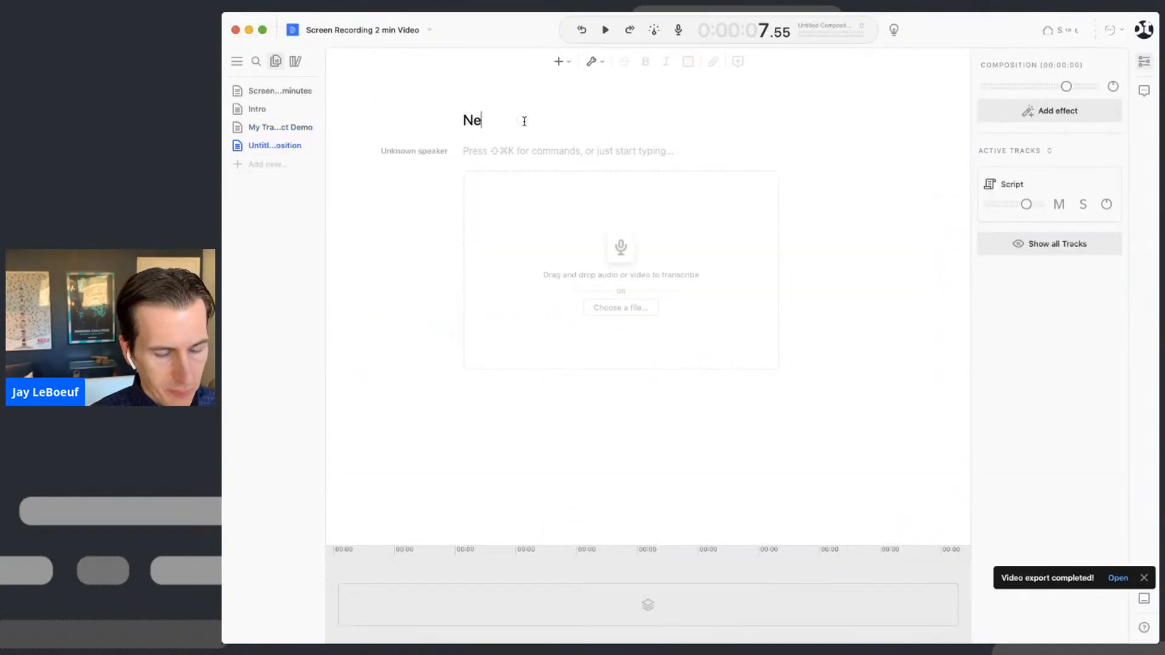
key(BackSpace)
key(BackSpace)
key(BackSpace)
text(Screen Demo)
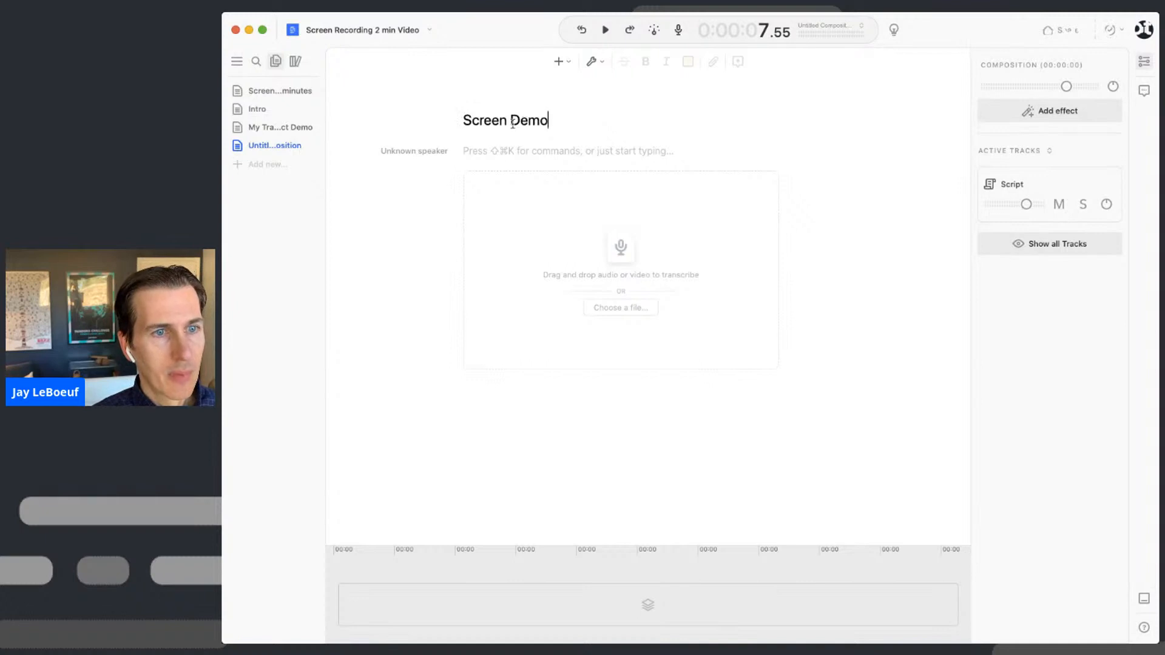
click(479, 154)
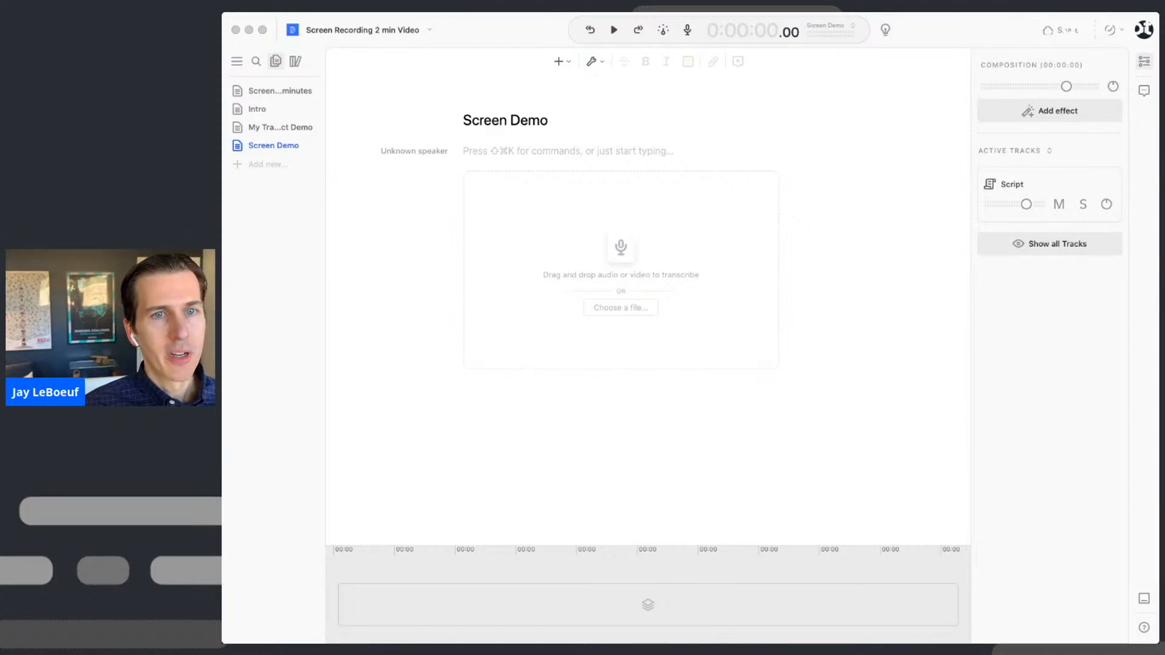
- Paste the Google Chrome-3 recording into the empty Screen Demo script
click(901, 107)
click(491, 154)
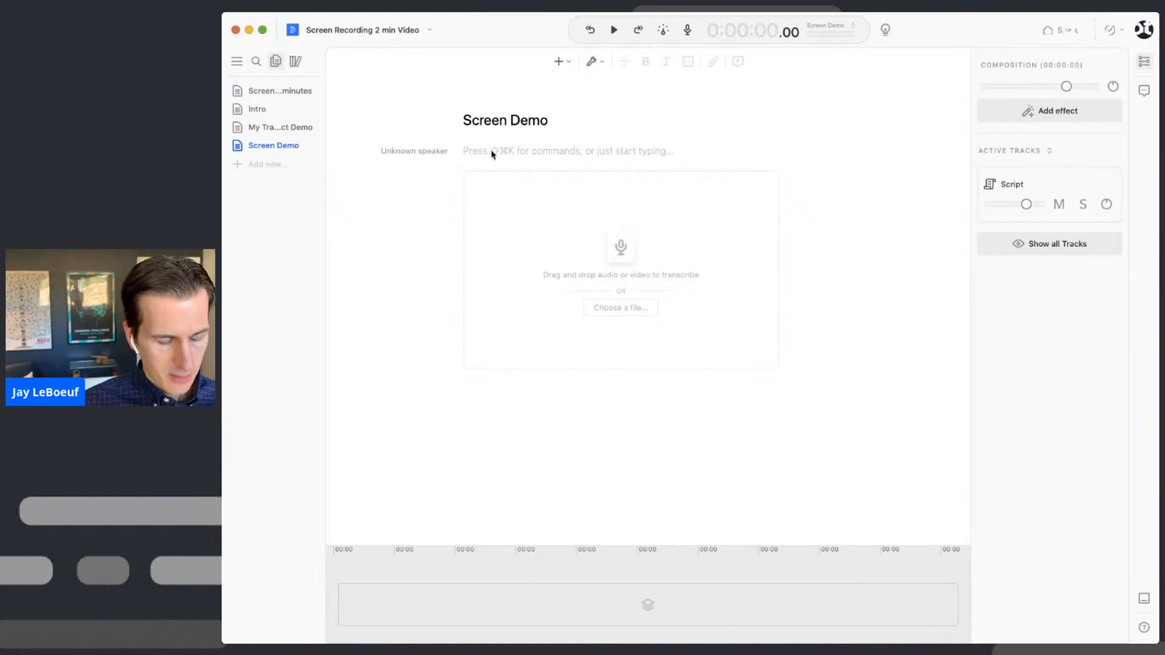
key(super+v)
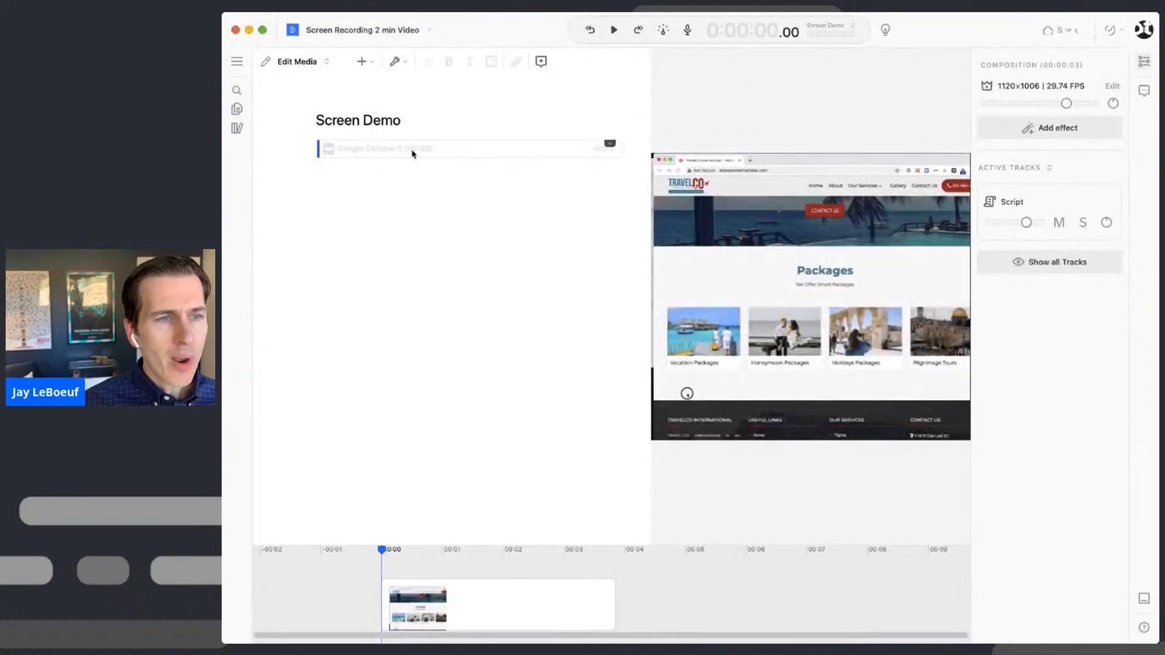
- Preview the Google Chrome-3 clip, then scale it down to about 91%
key(space)
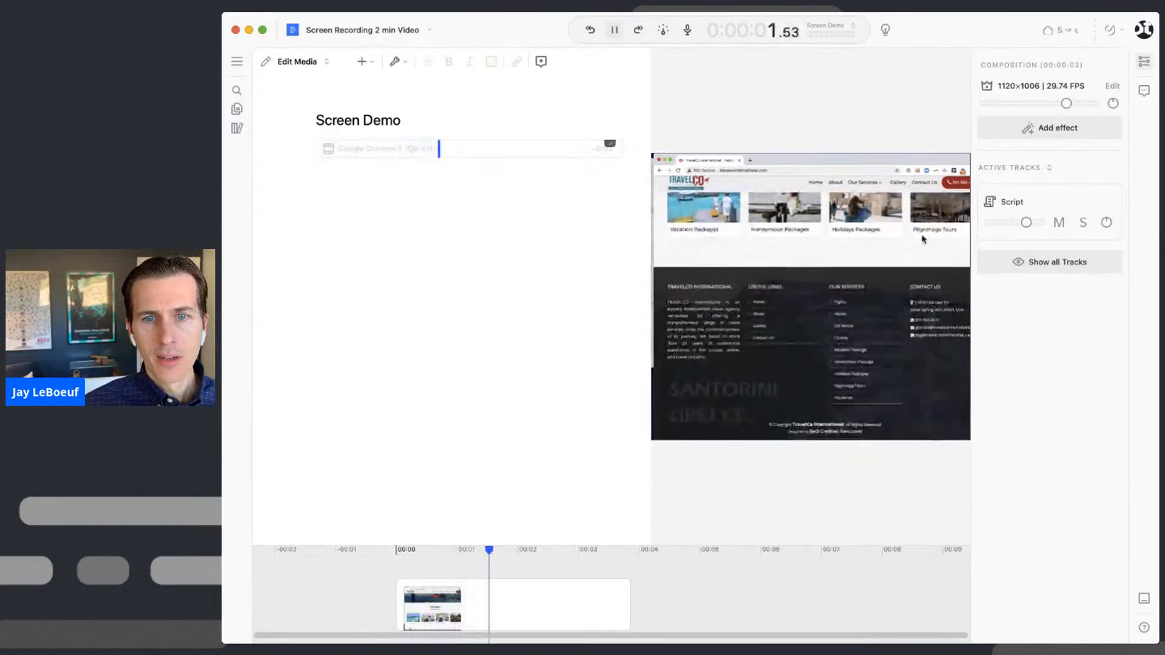
key(space)
click(838, 257)
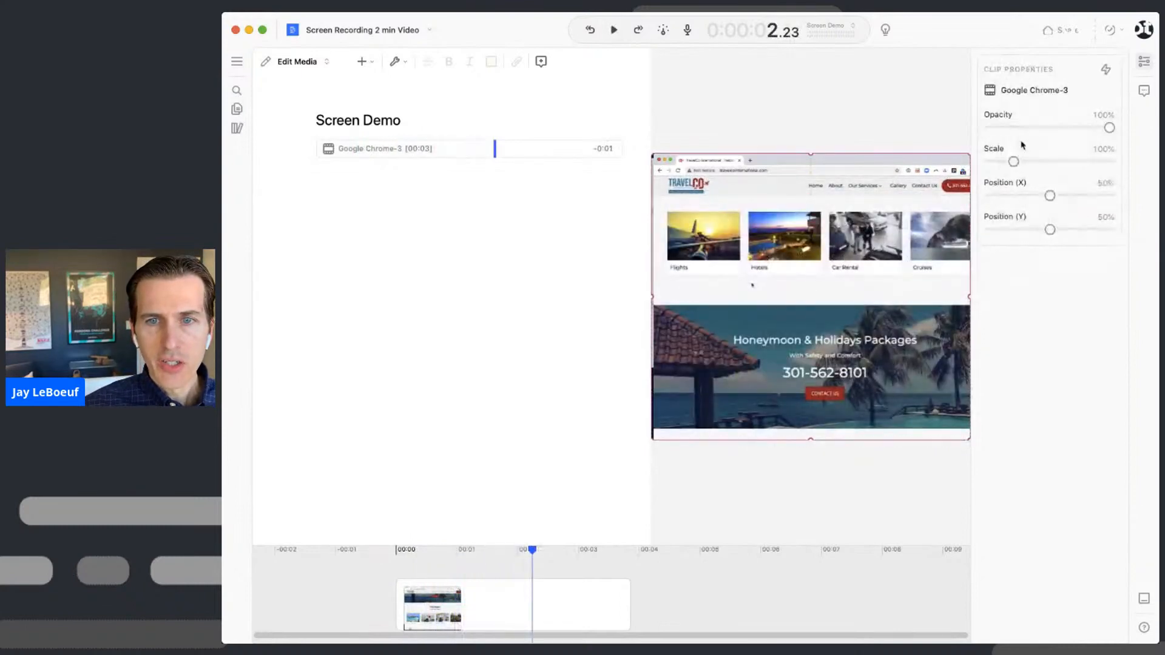
drag(1013, 163, 1013, 163)
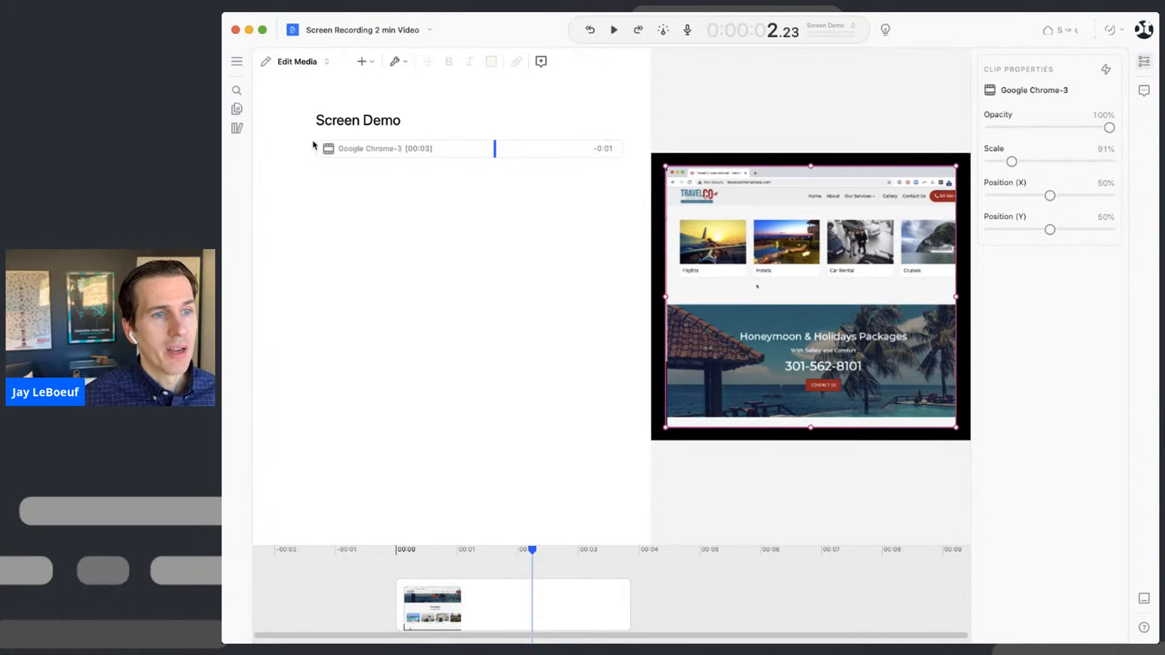
- Insert a rectangle with a blue fill, no stroke and no shadow
click(363, 62)
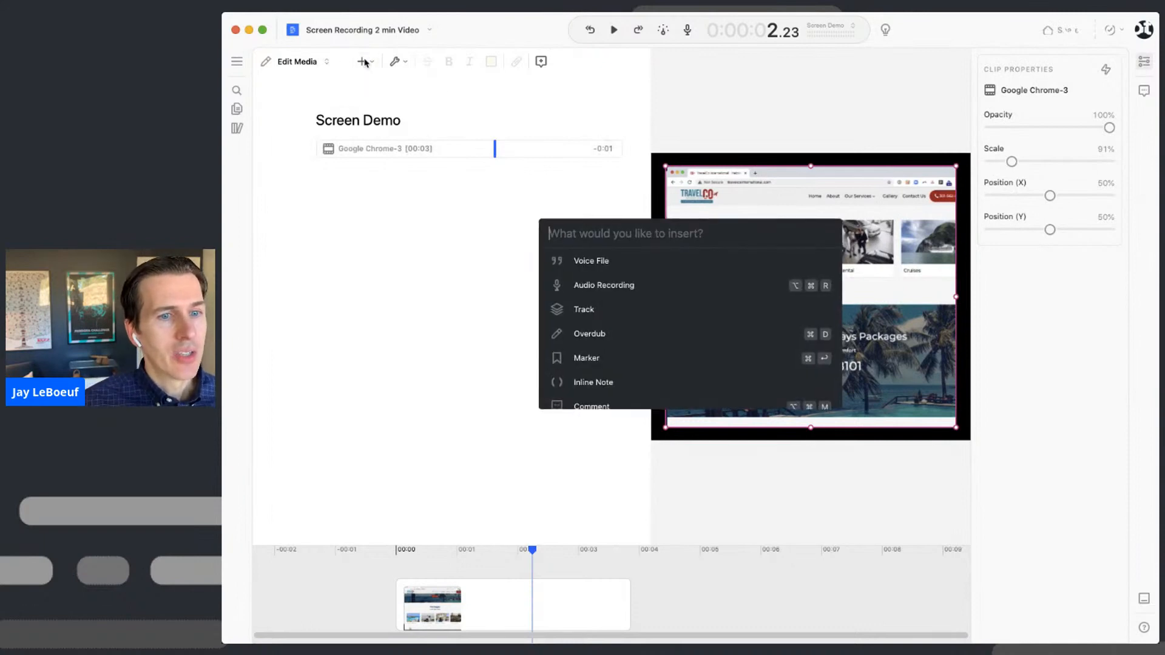
text(rec)
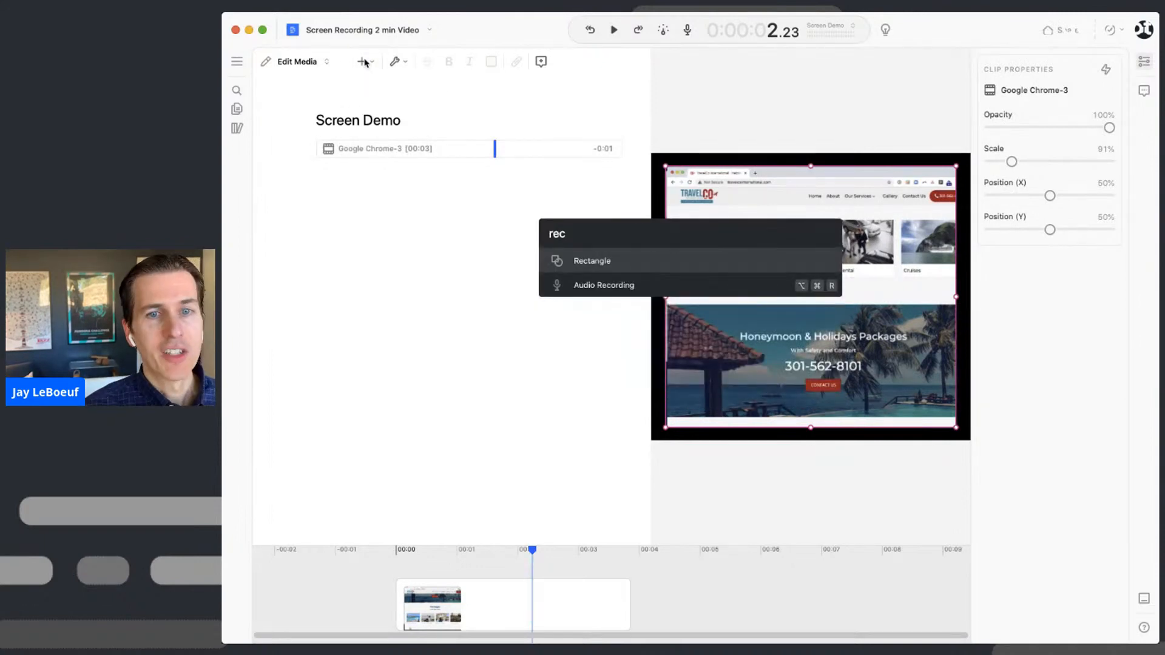
key(Return)
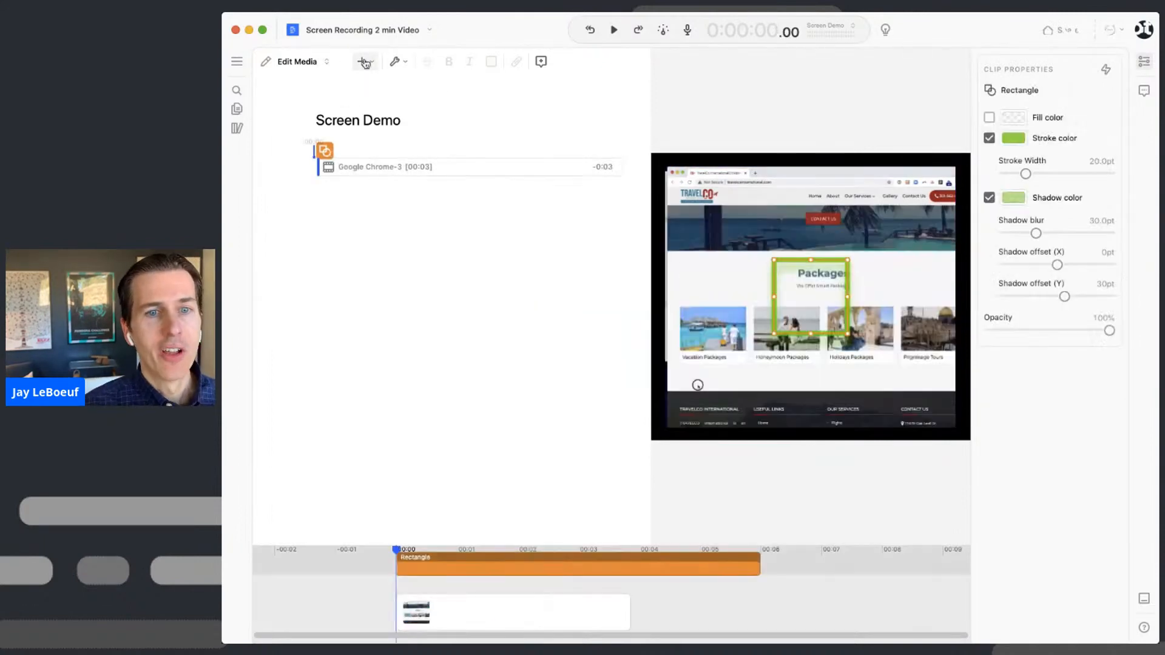
click(990, 117)
click(1013, 117)
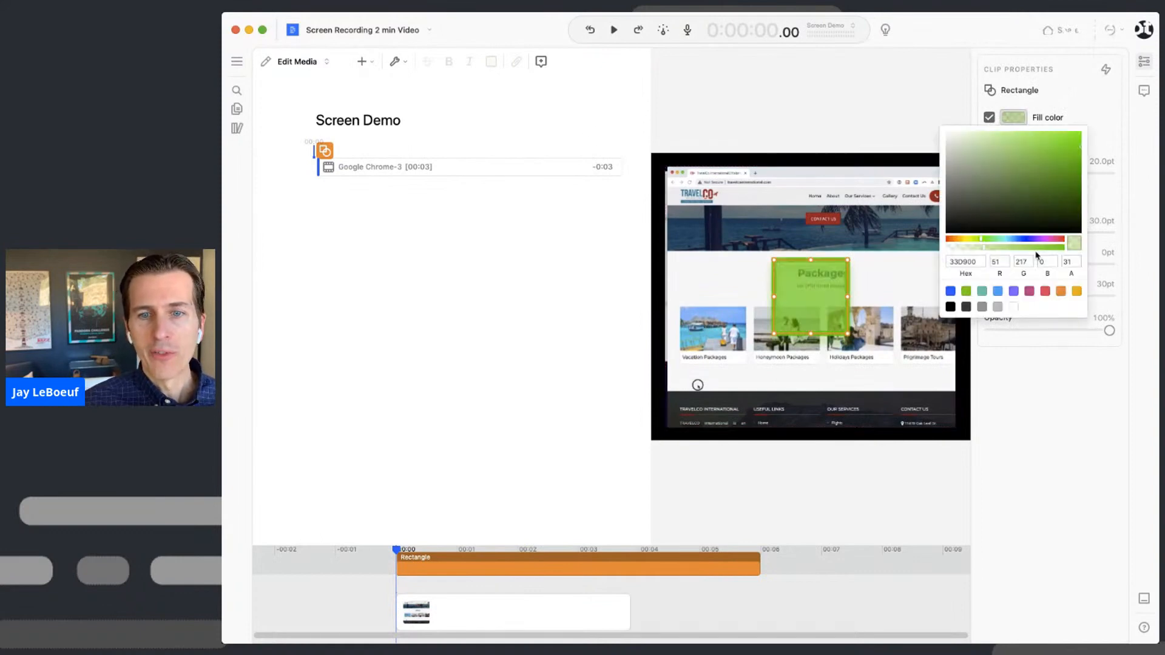
click(950, 292)
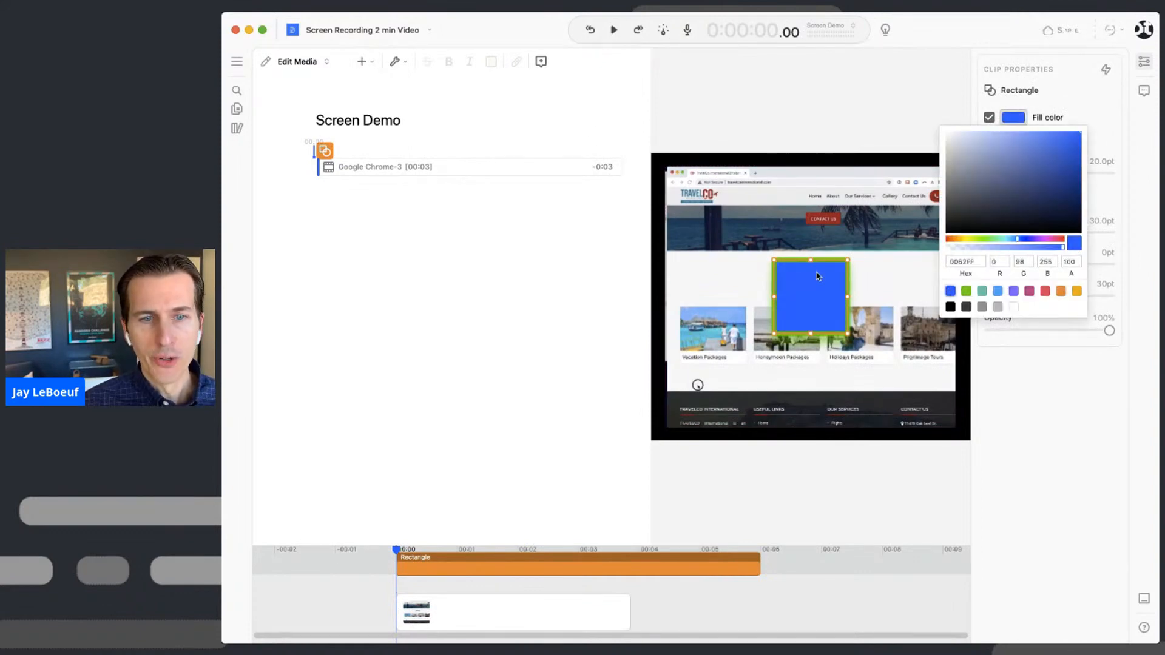
click(1112, 120)
click(990, 138)
click(990, 158)
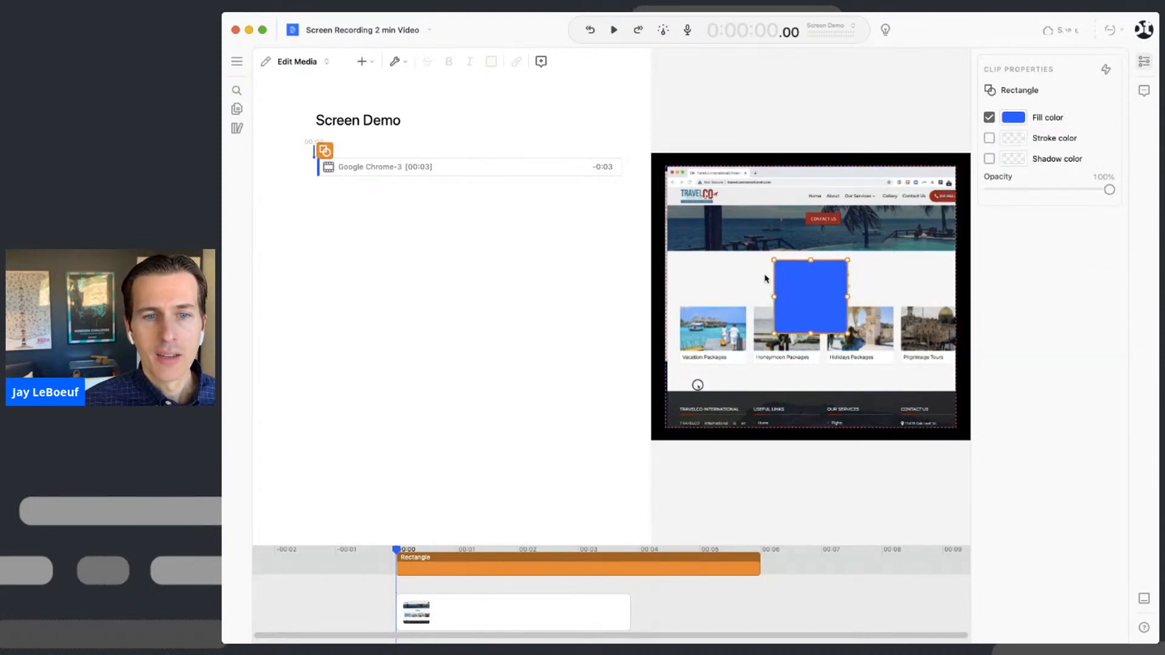
- Stretch the blue rectangle to fill the frame and move it behind the recording
drag(773, 260, 643, 141)
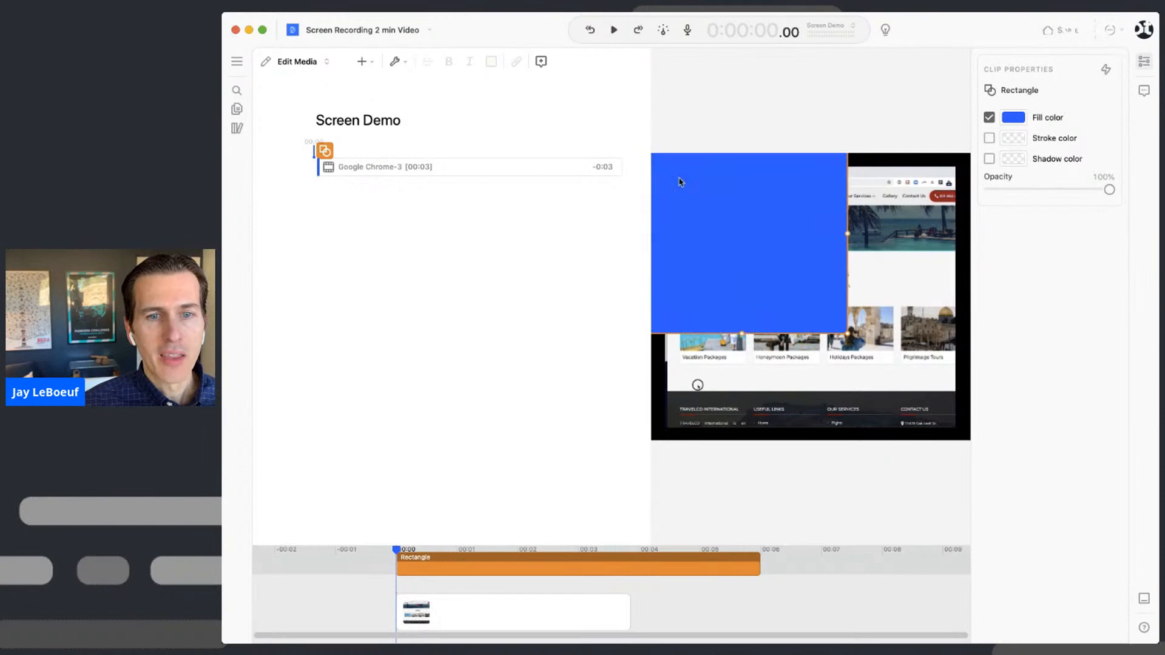
drag(848, 333, 981, 460)
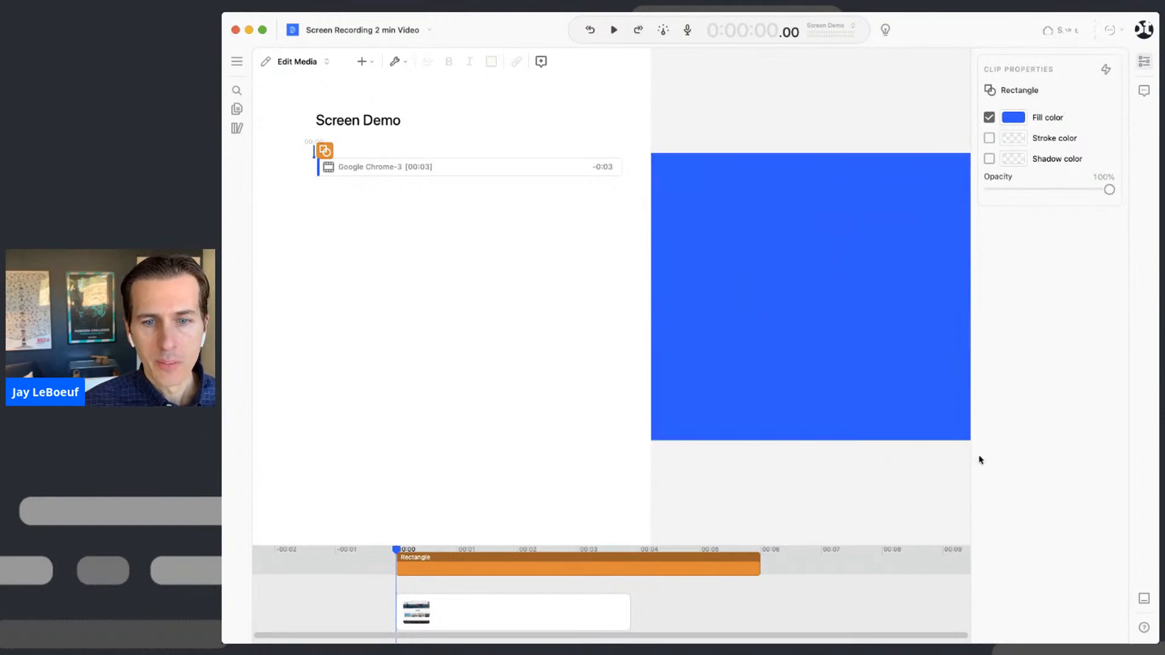
right_click(759, 290)
click(829, 358)
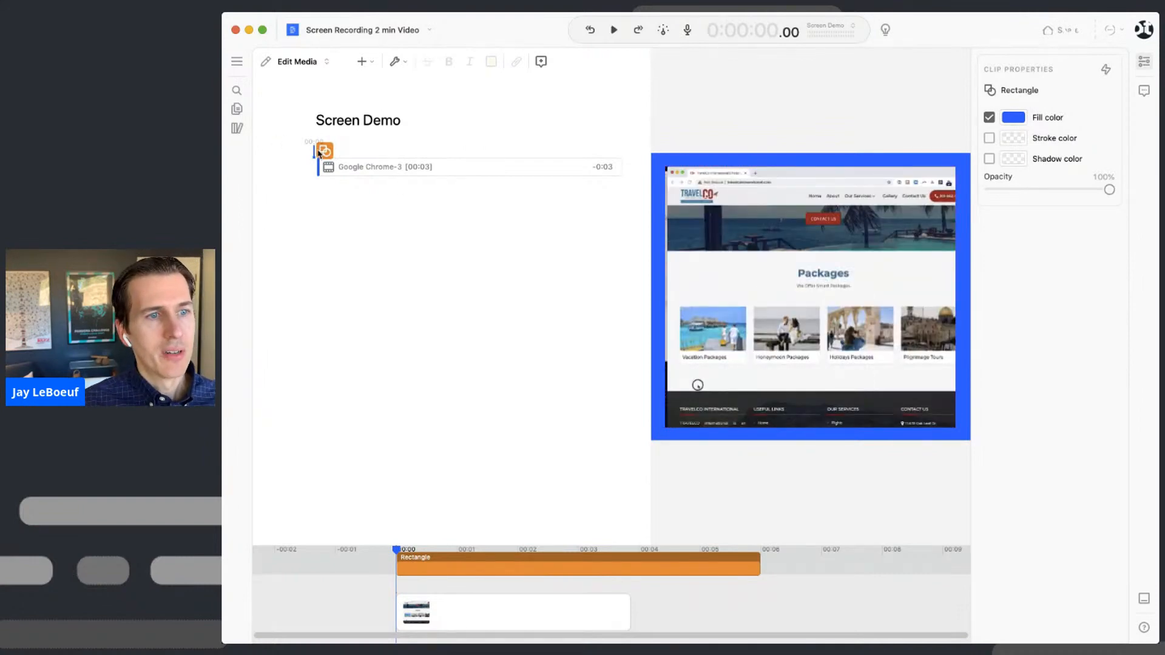
key(space)
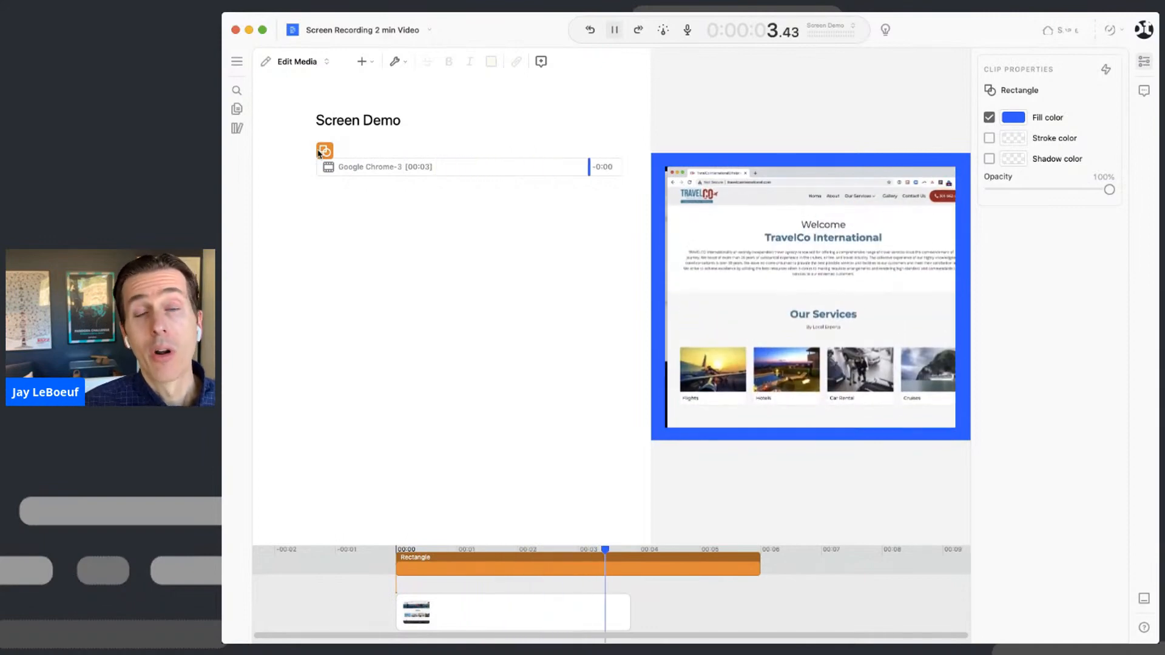
click(238, 63)
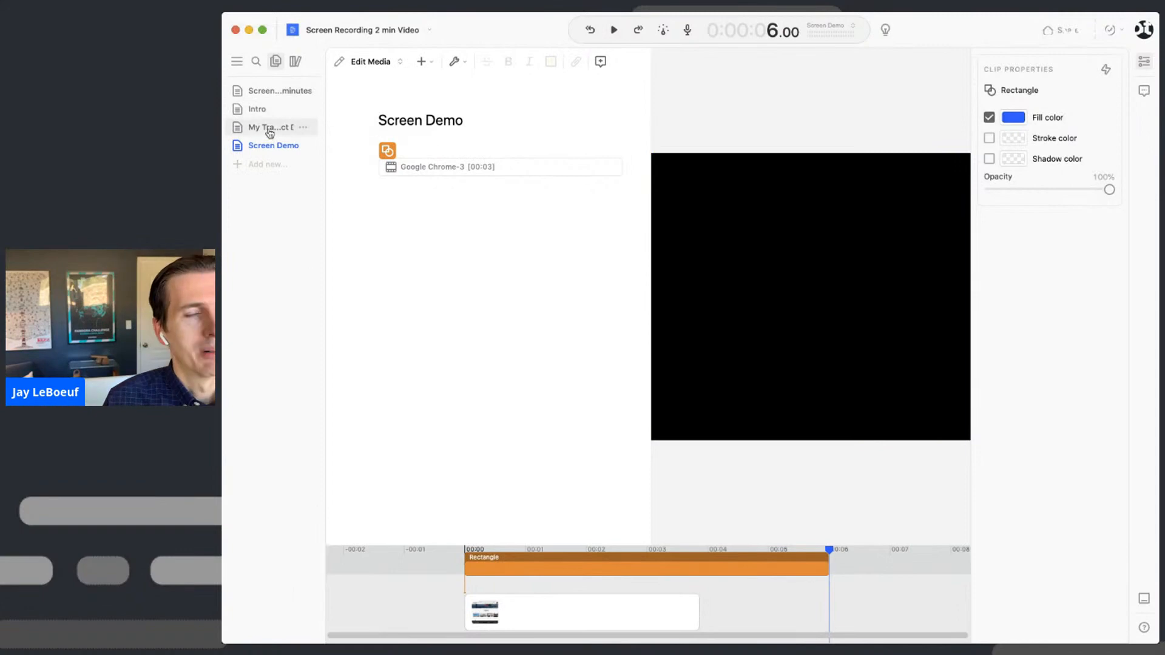
click(269, 127)
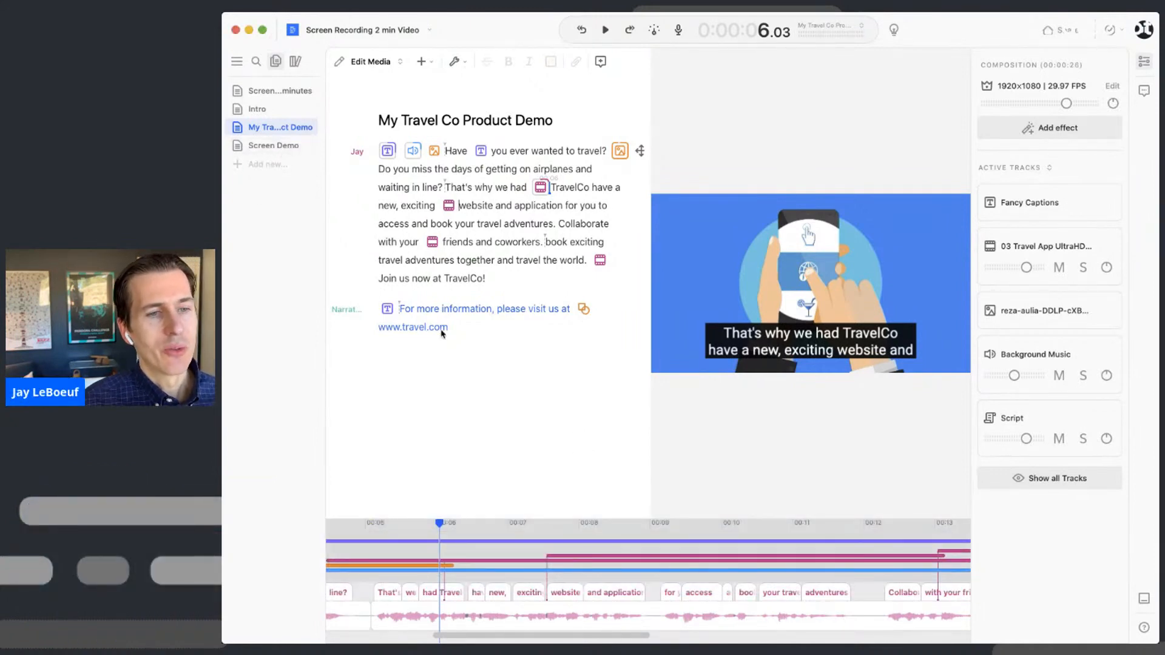
click(467, 331)
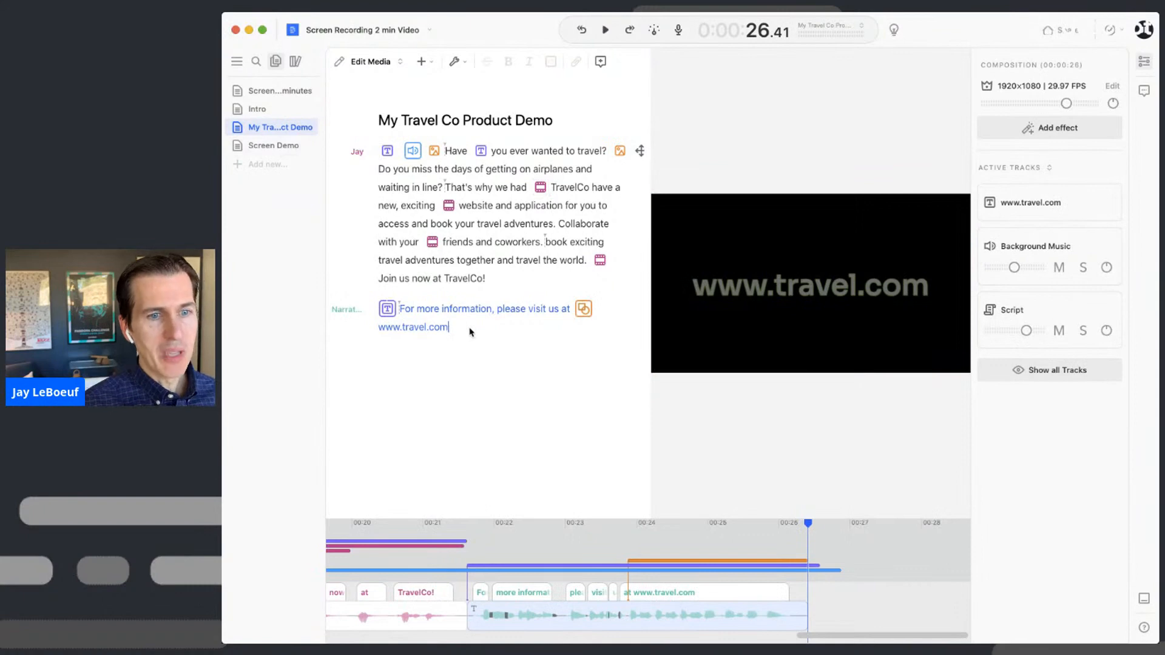
key(Return)
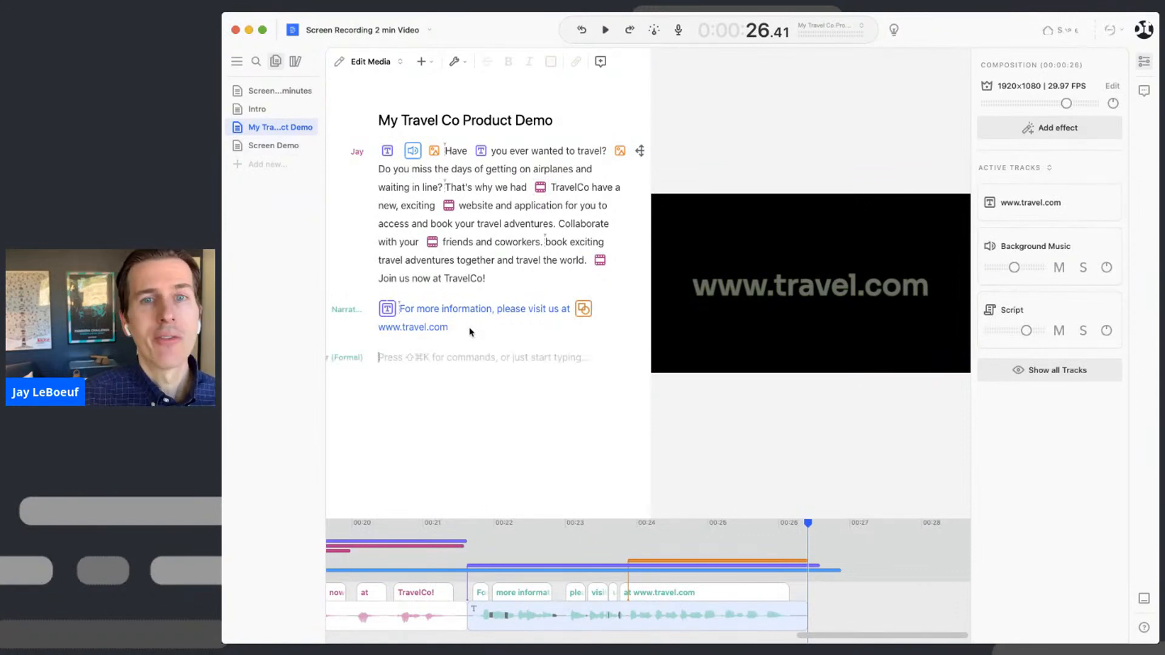
key(super+Tab)
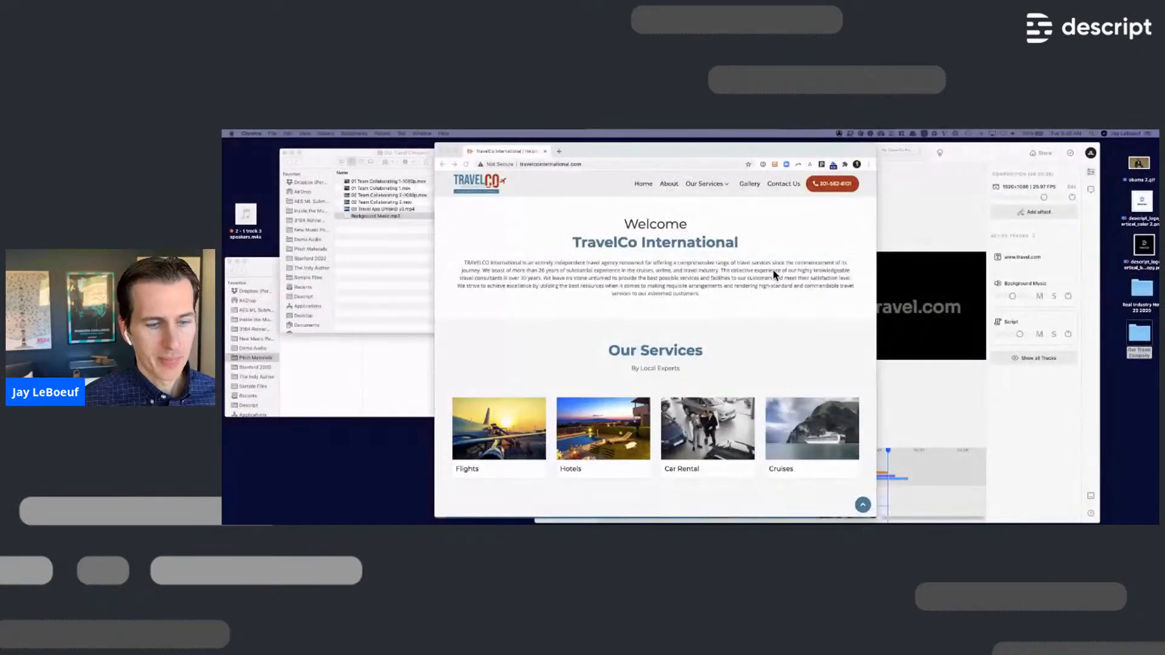
- Set the screen recorder to the Yeti X microphone with transcription on, then start recording
click(891, 134)
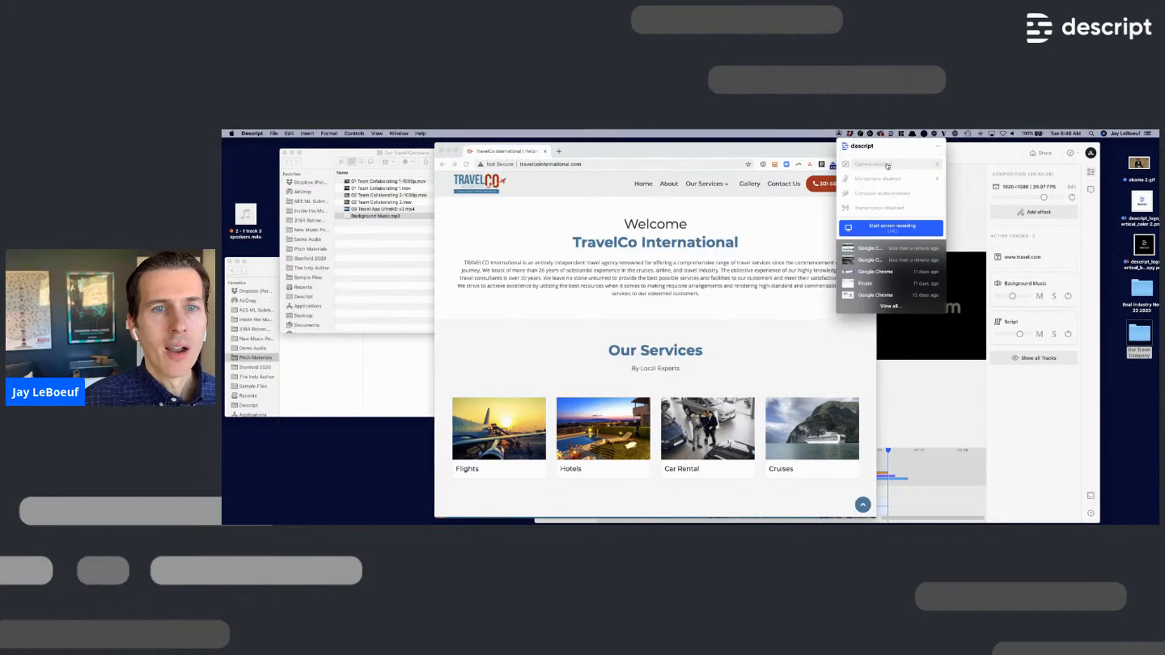
click(899, 179)
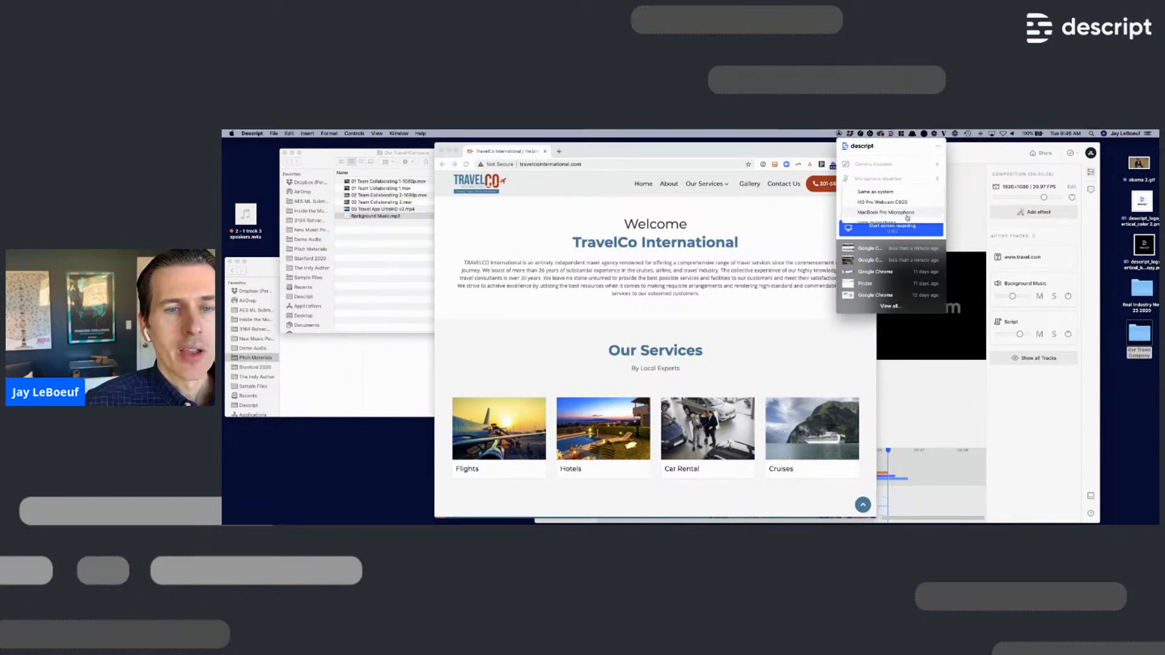
scroll(907, 212, down, 2)
click(894, 207)
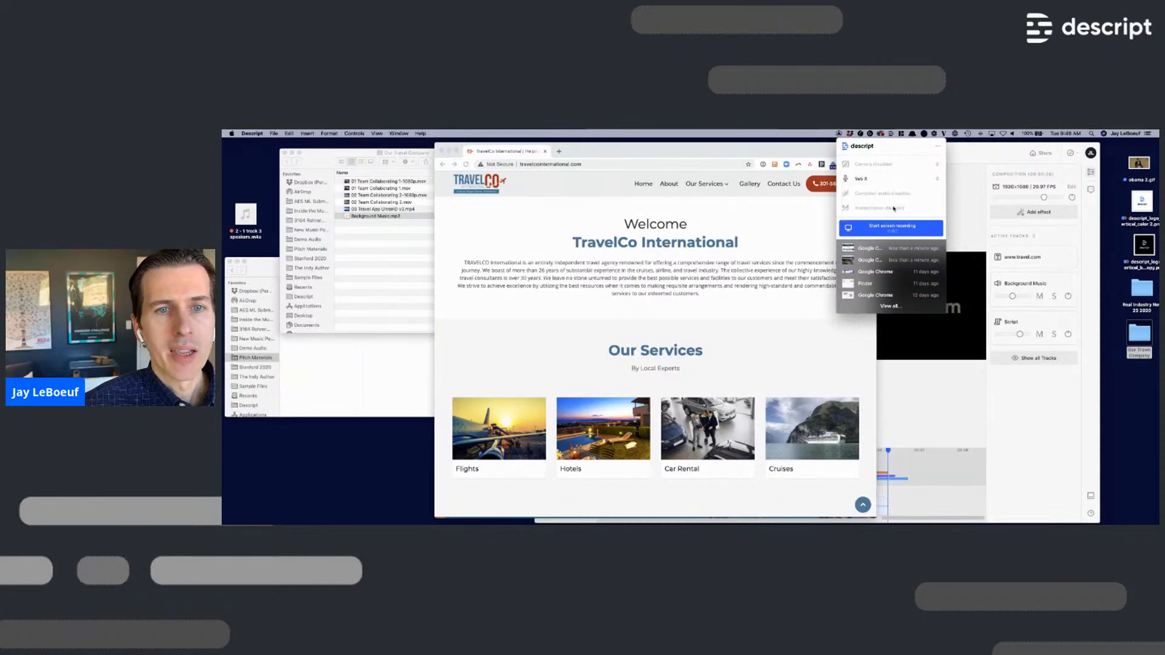
click(901, 194)
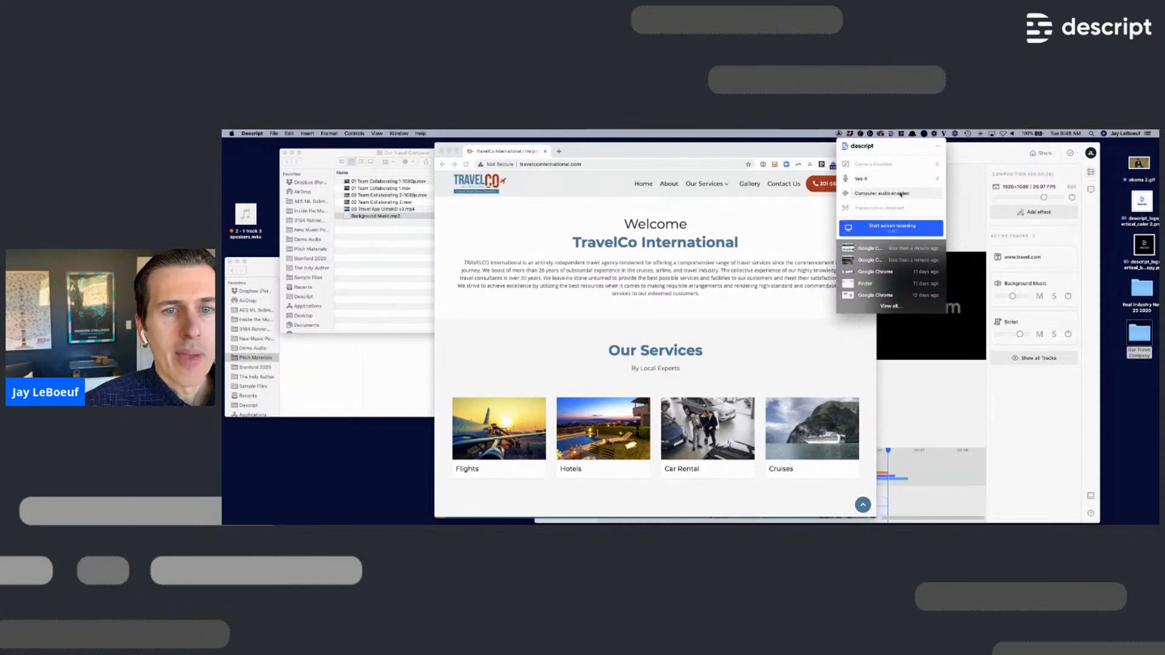
click(902, 195)
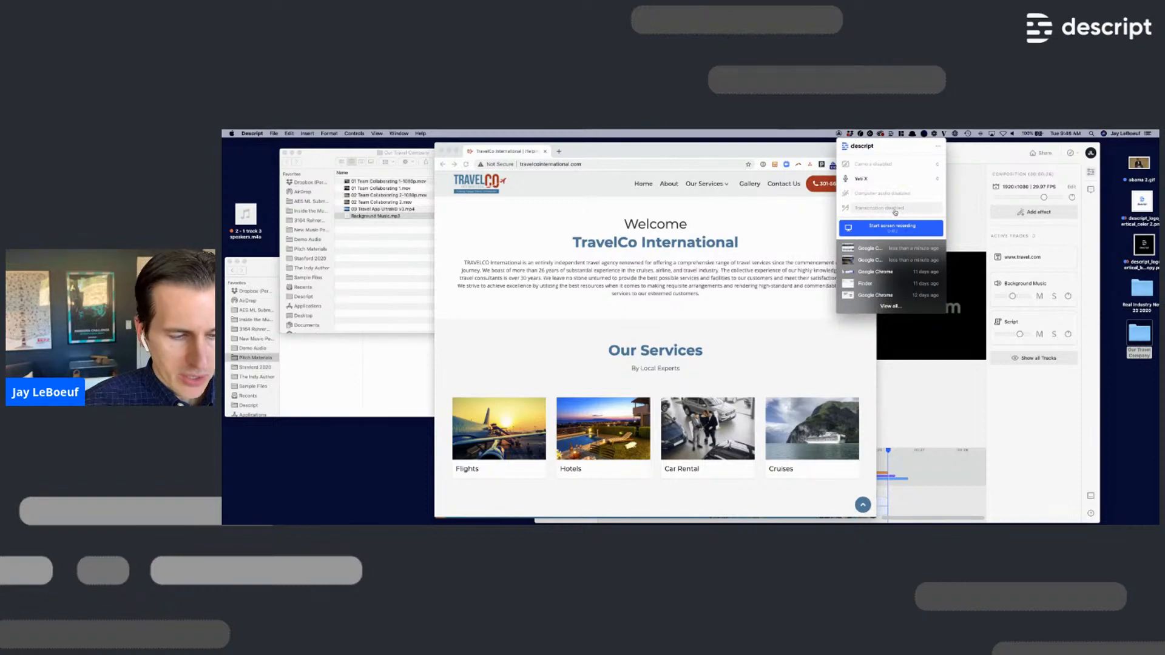
click(896, 209)
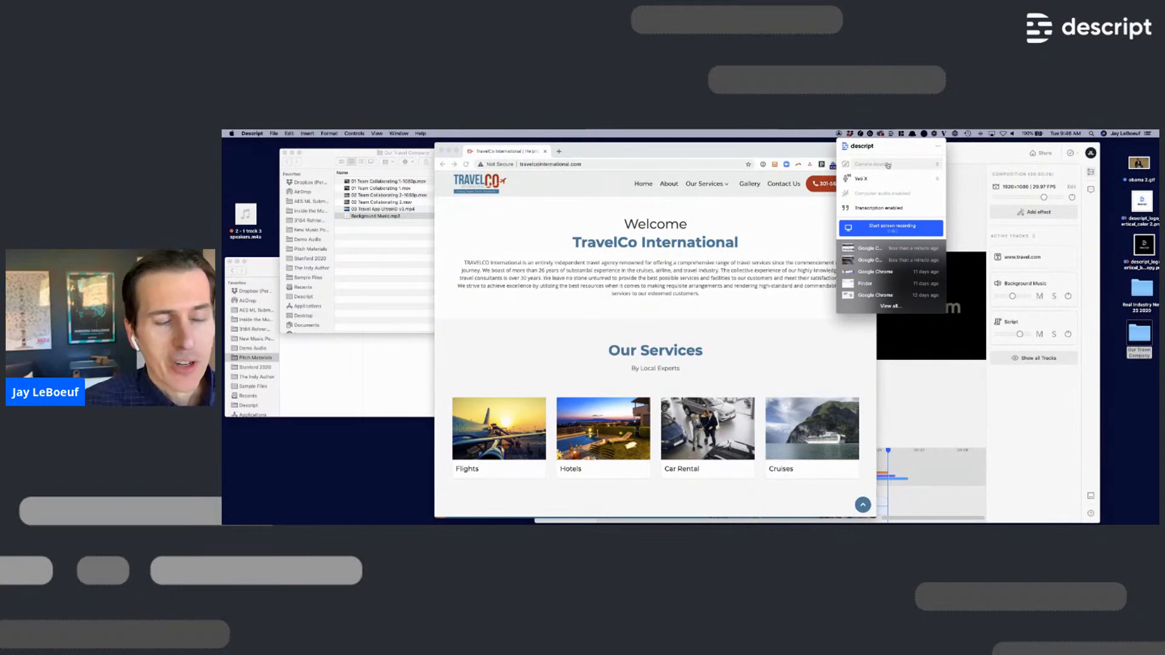
click(913, 231)
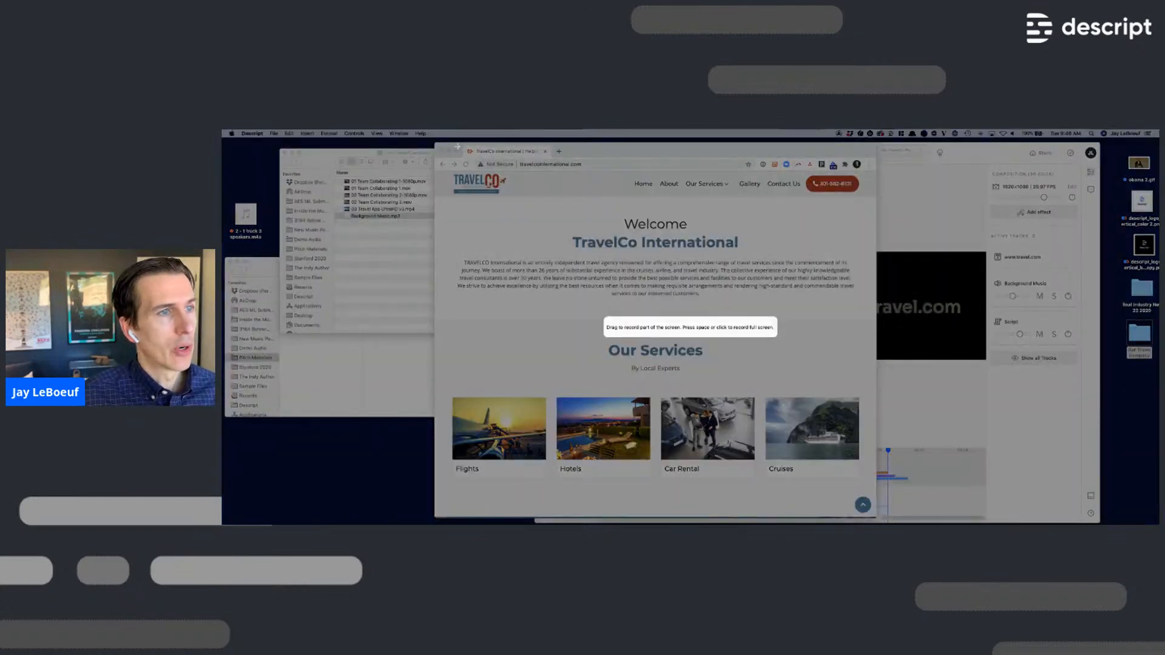
drag(430, 140, 888, 519)
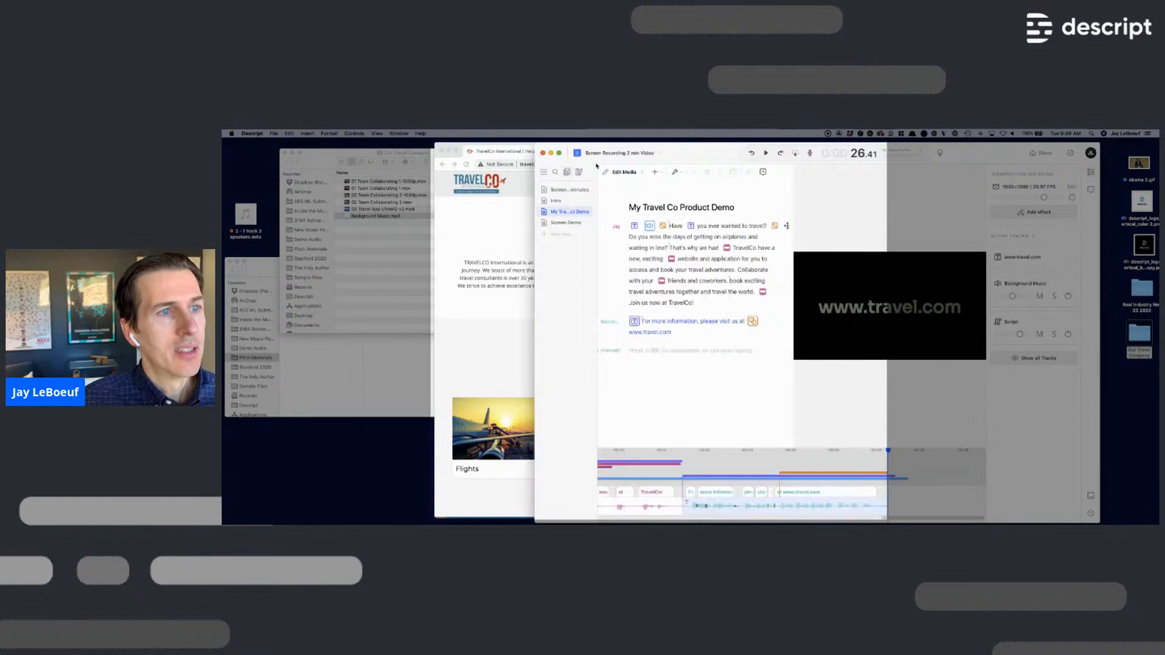
click(508, 224)
click(600, 165)
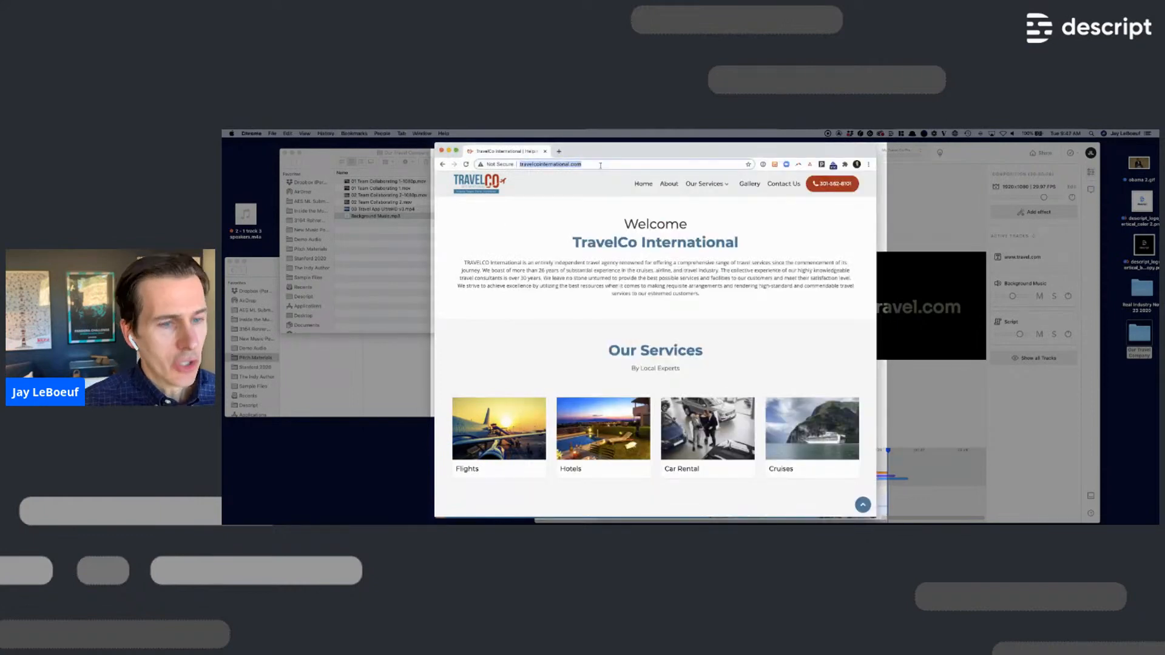
text(www.)
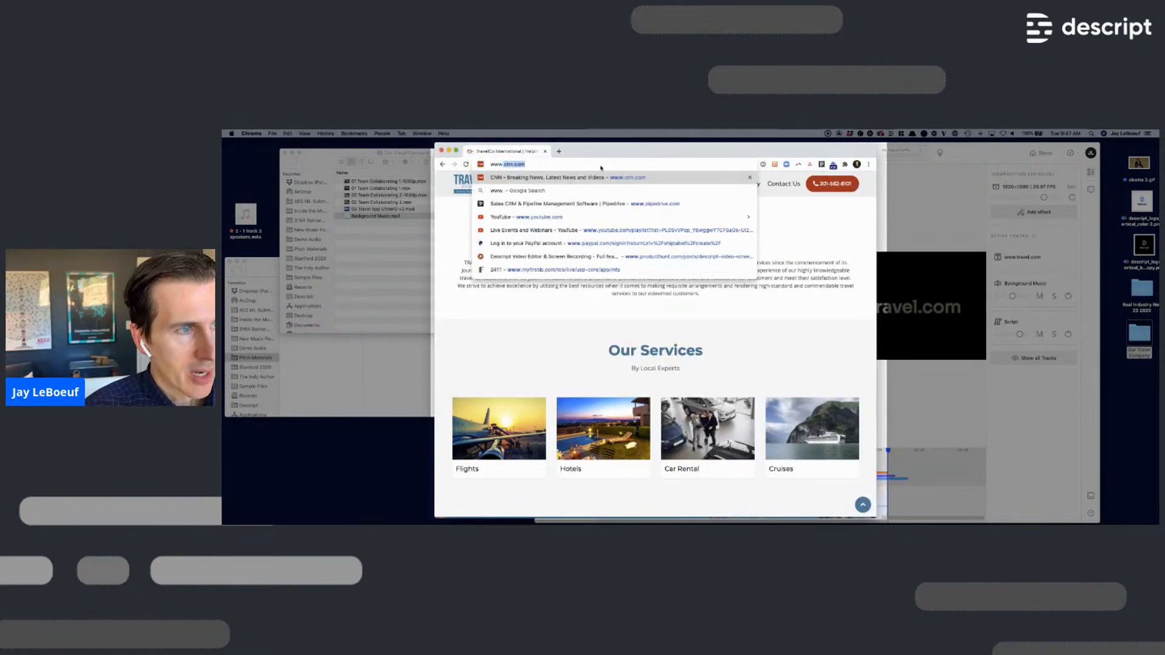
text(travel.com)
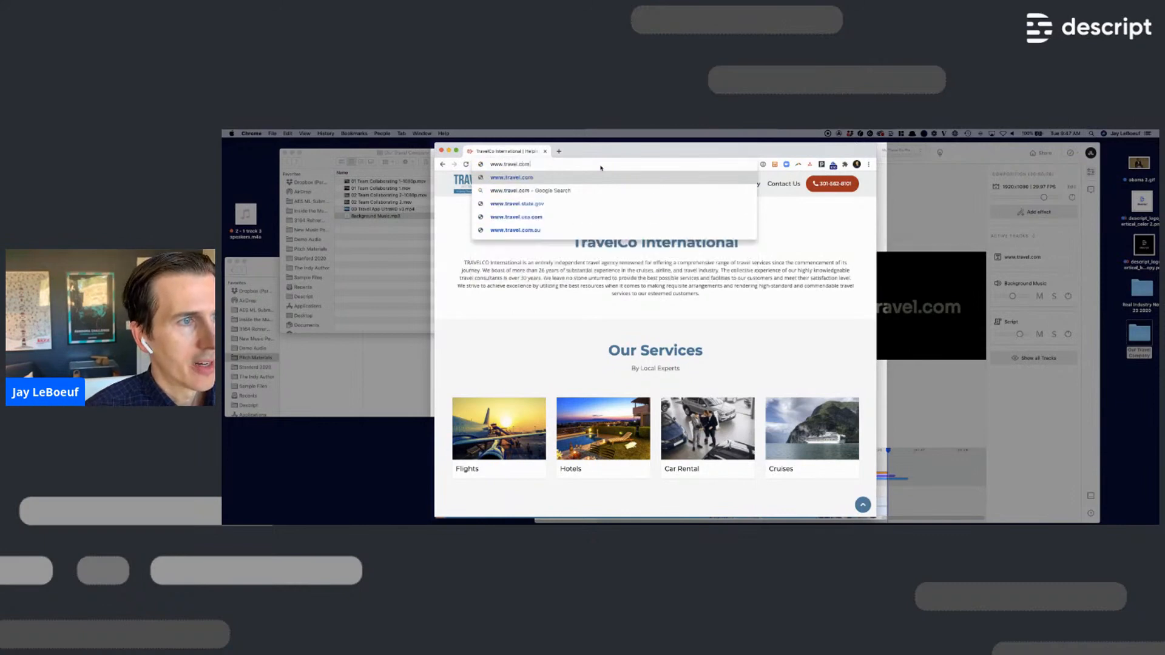
key(Return)
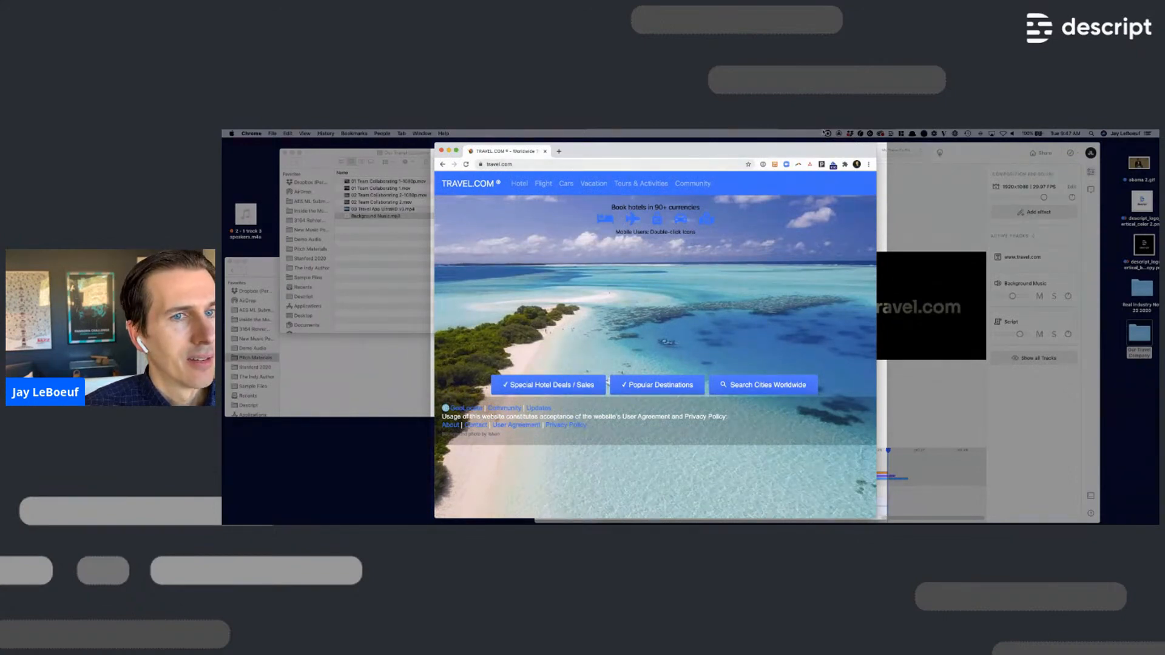
click(828, 135)
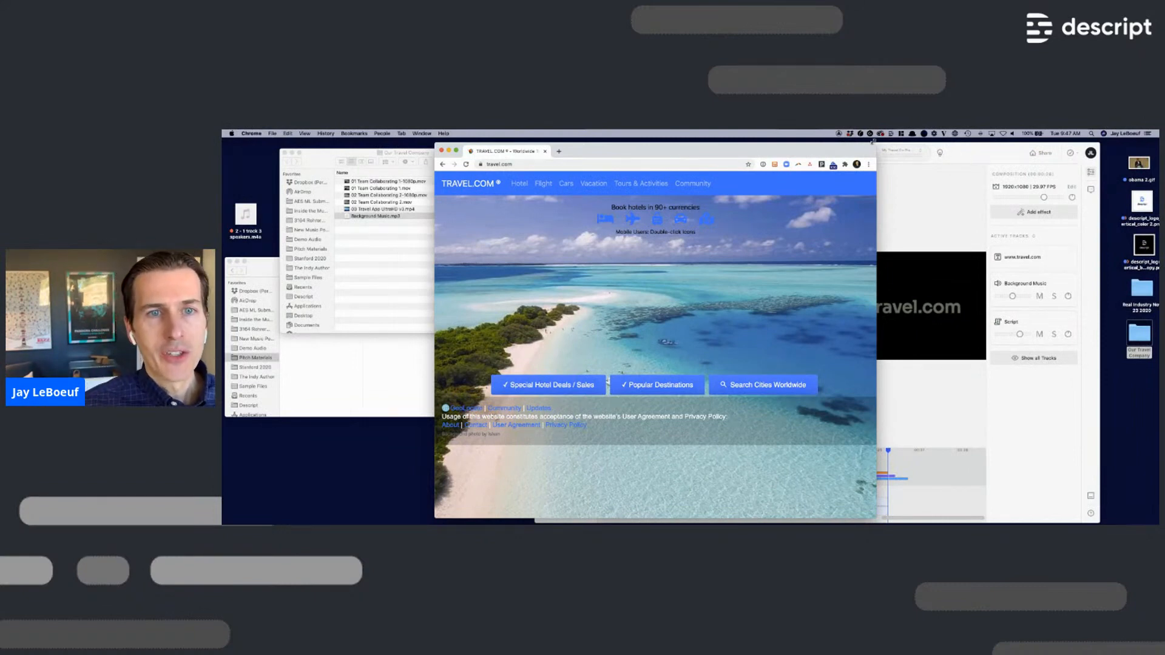
click(971, 155)
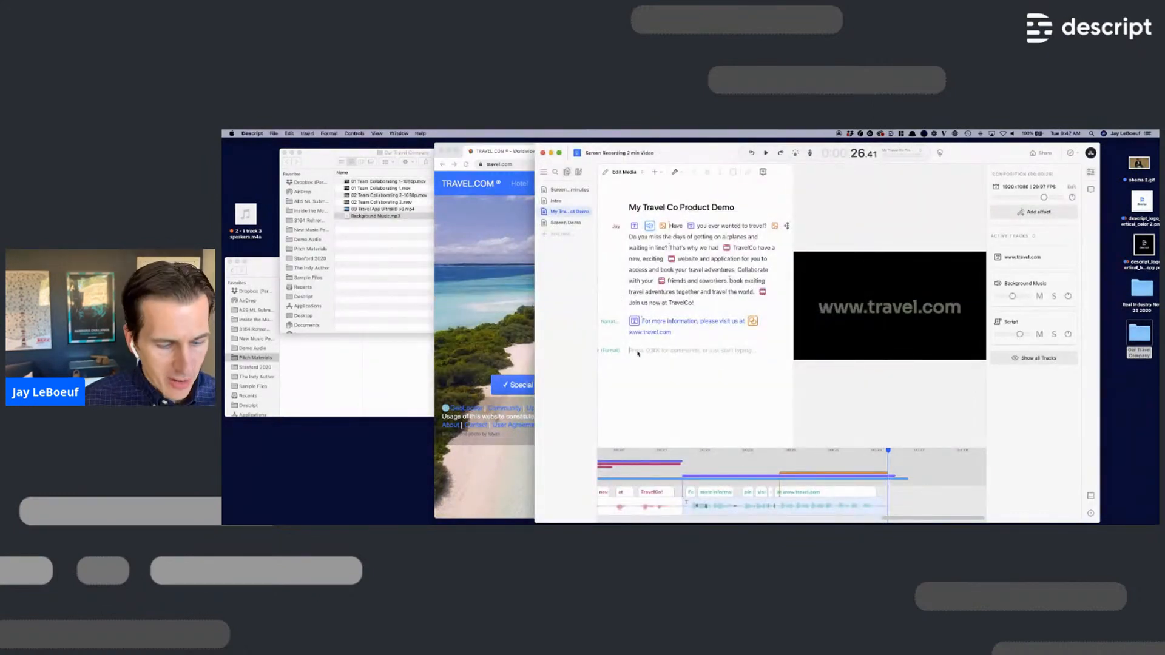
- Paste the new travel.com recording at the end of the script and play it back
text(To get started, just go to www.travel. Dot com. There you go. That's our website.)
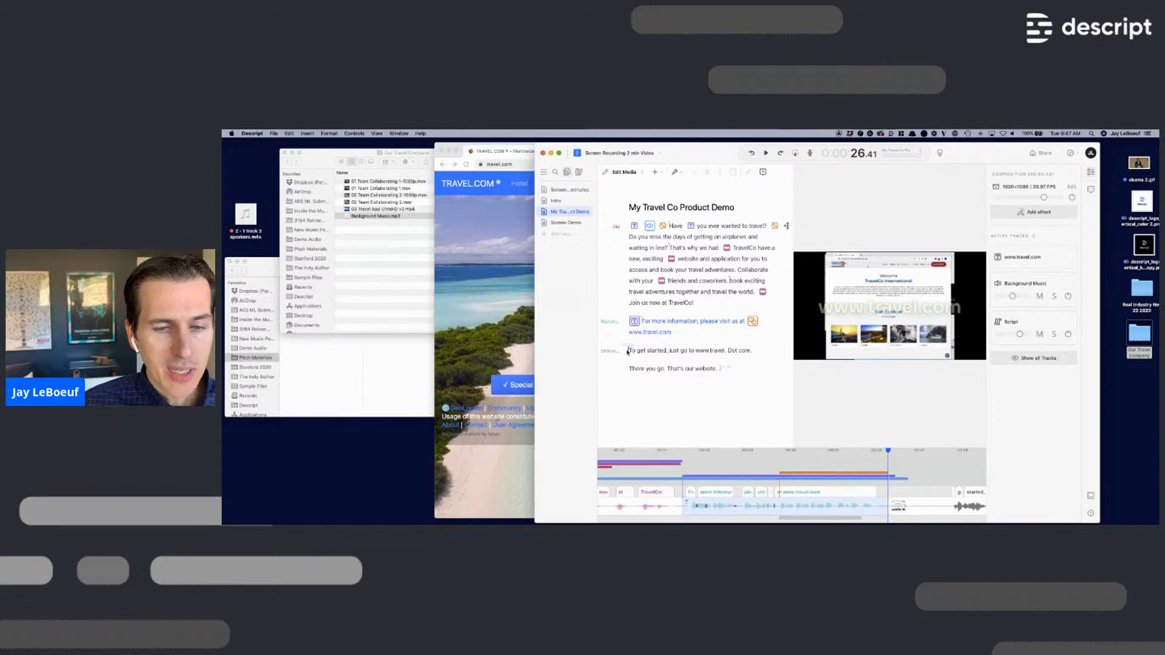
key(space)
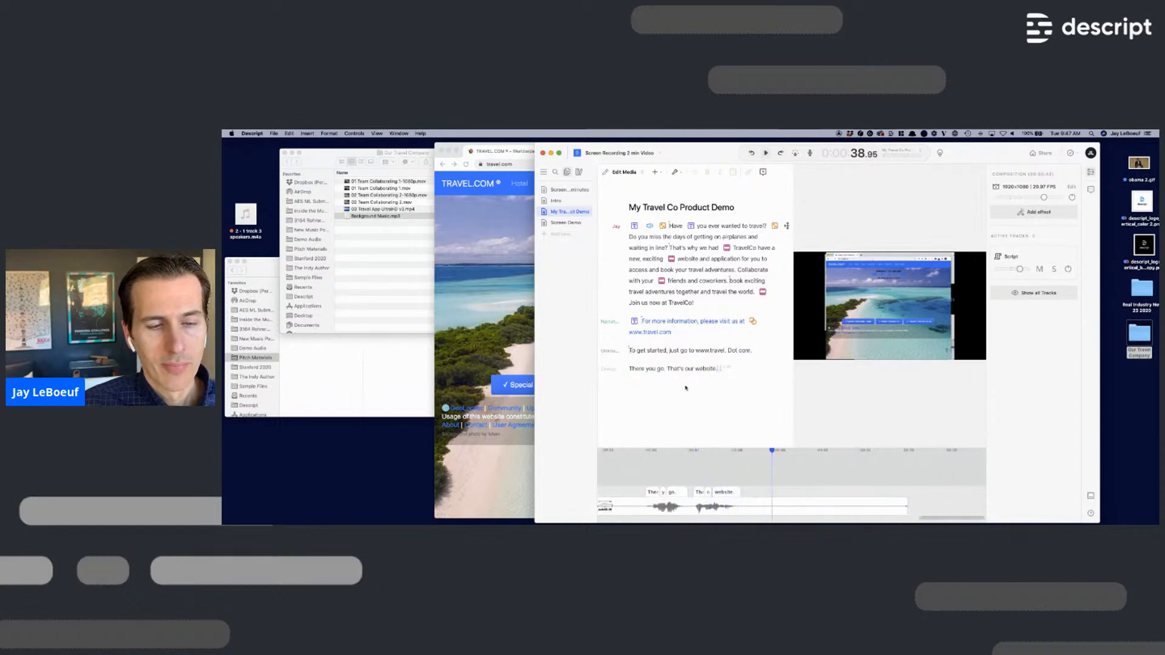
scroll(905, 494, left, 3)
scroll(849, 503, down, 3)
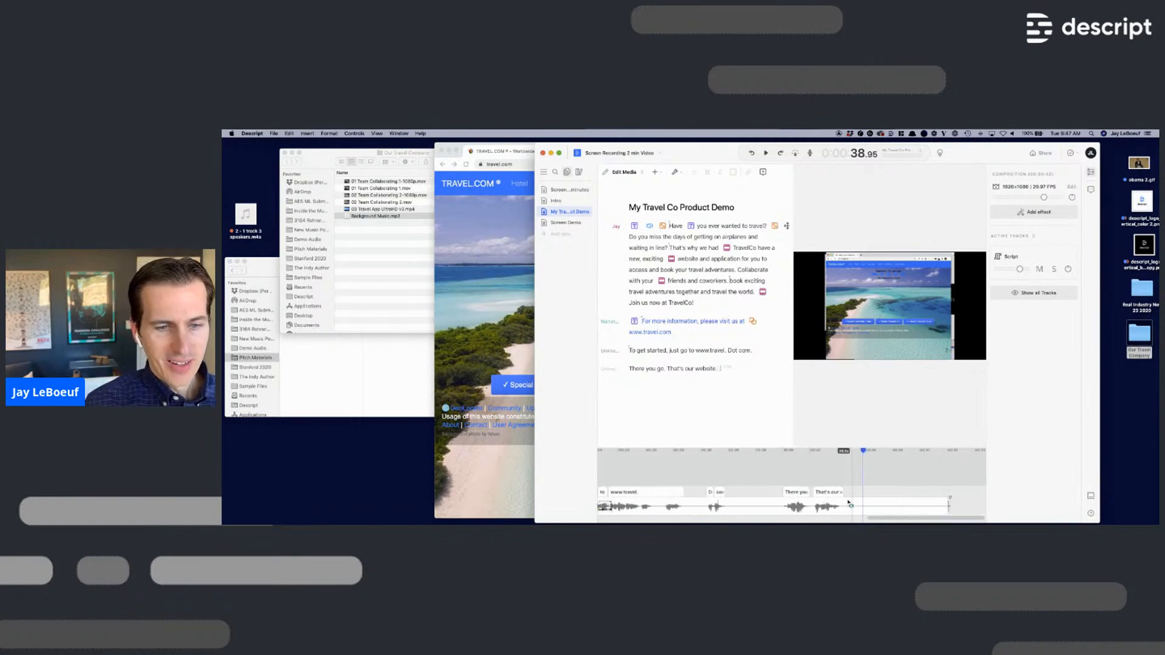
- Assign the presenter as speaker for the new lines and enlarge the timeline
click(613, 351)
text(jay)
key(Return)
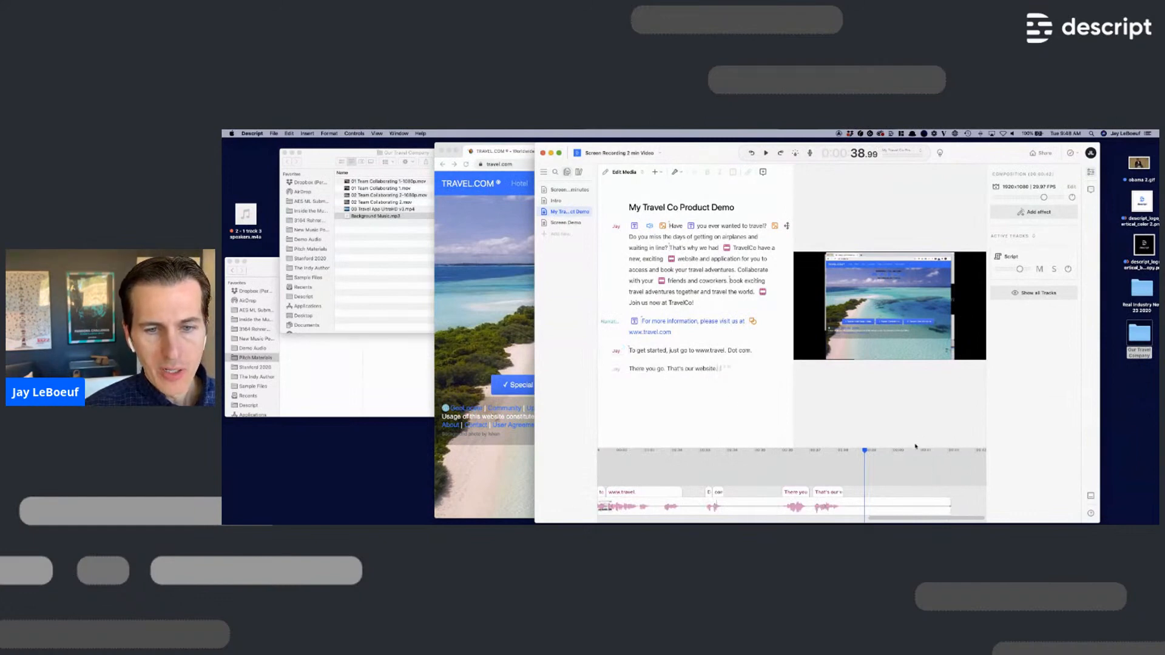
drag(915, 447, 913, 356)
scroll(803, 484, left, 5)
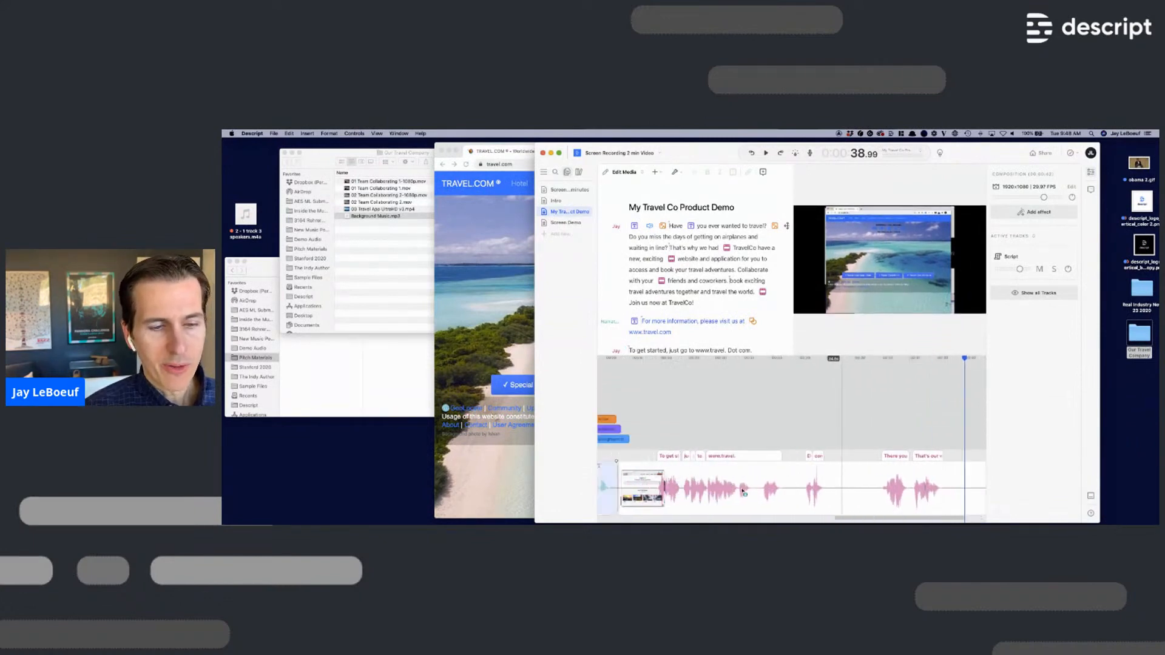
scroll(804, 484, right, 5)
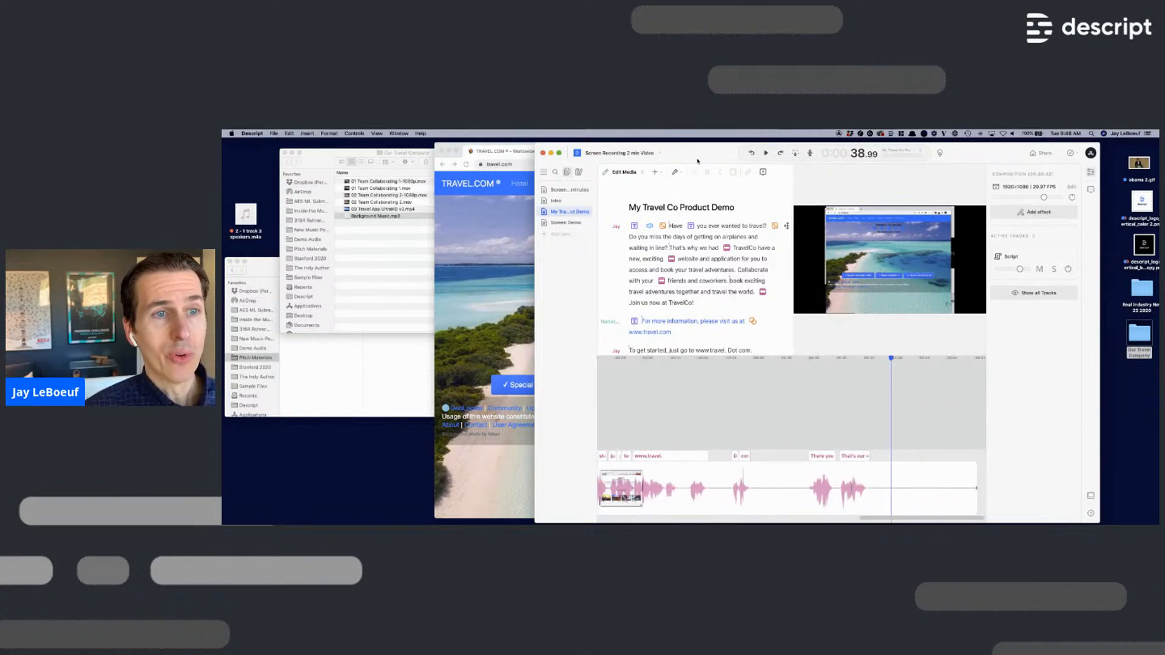
- Shorten all word gaps longer than 0.50s to 0.15s across the composition
click(675, 173)
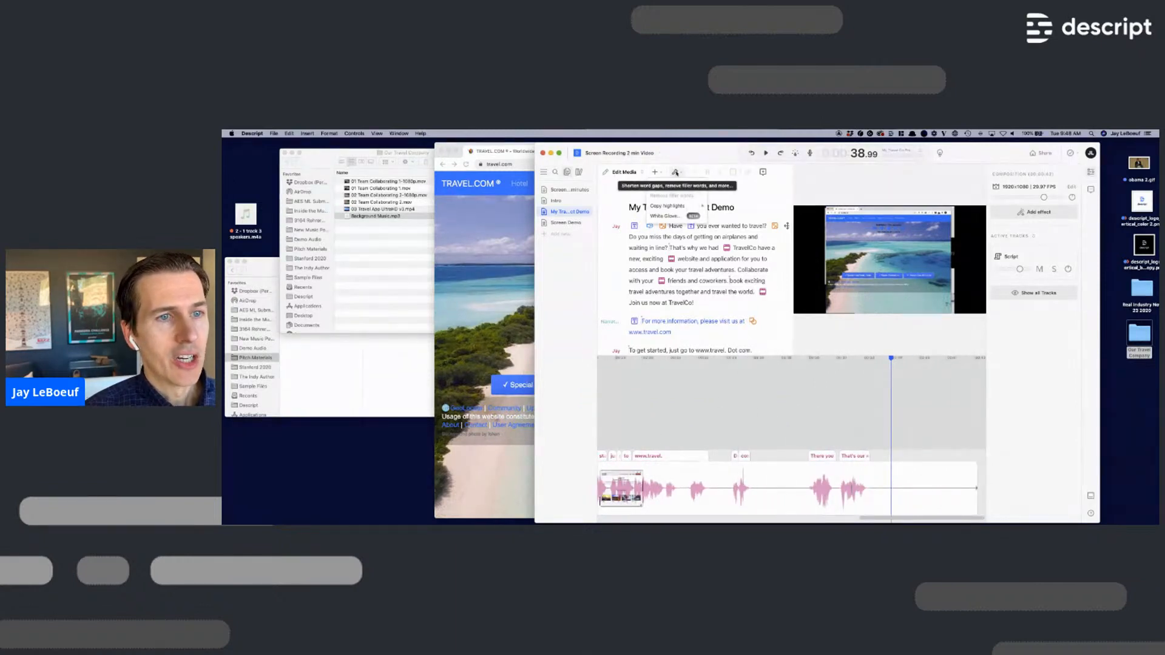
click(673, 186)
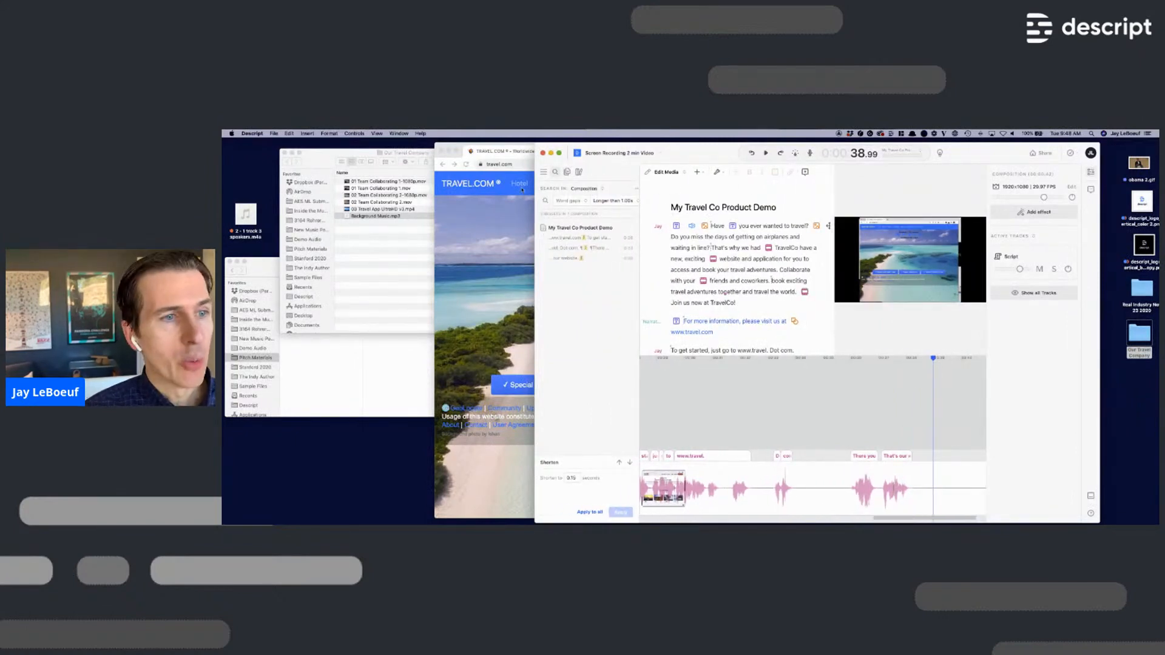
click(619, 203)
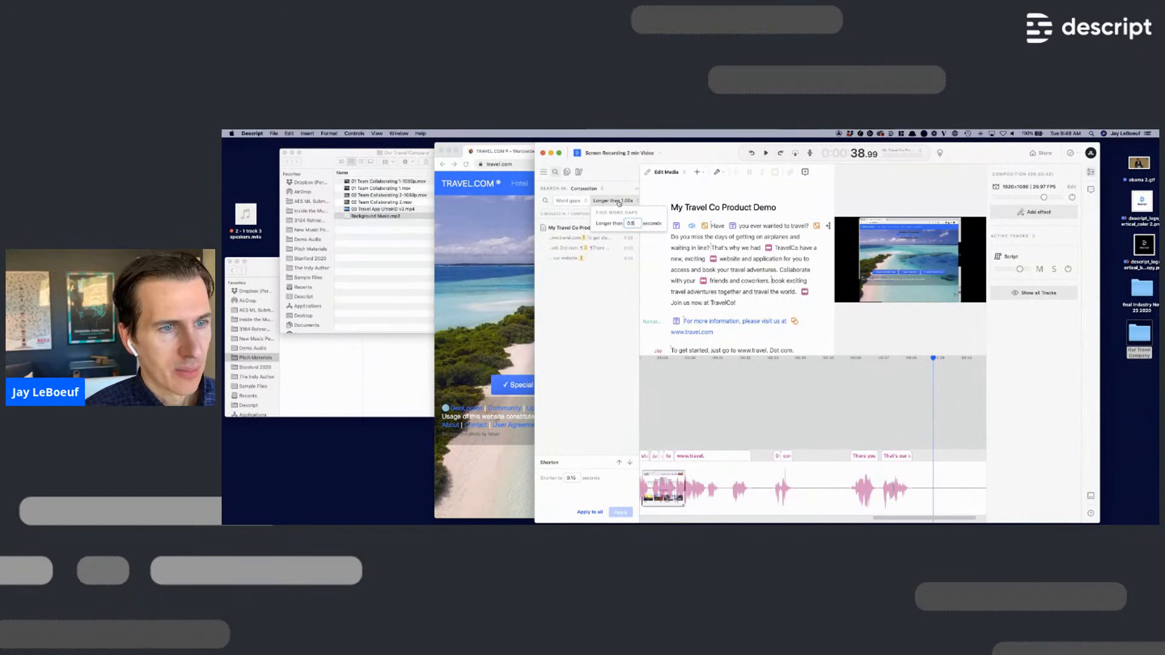
text(0.50)
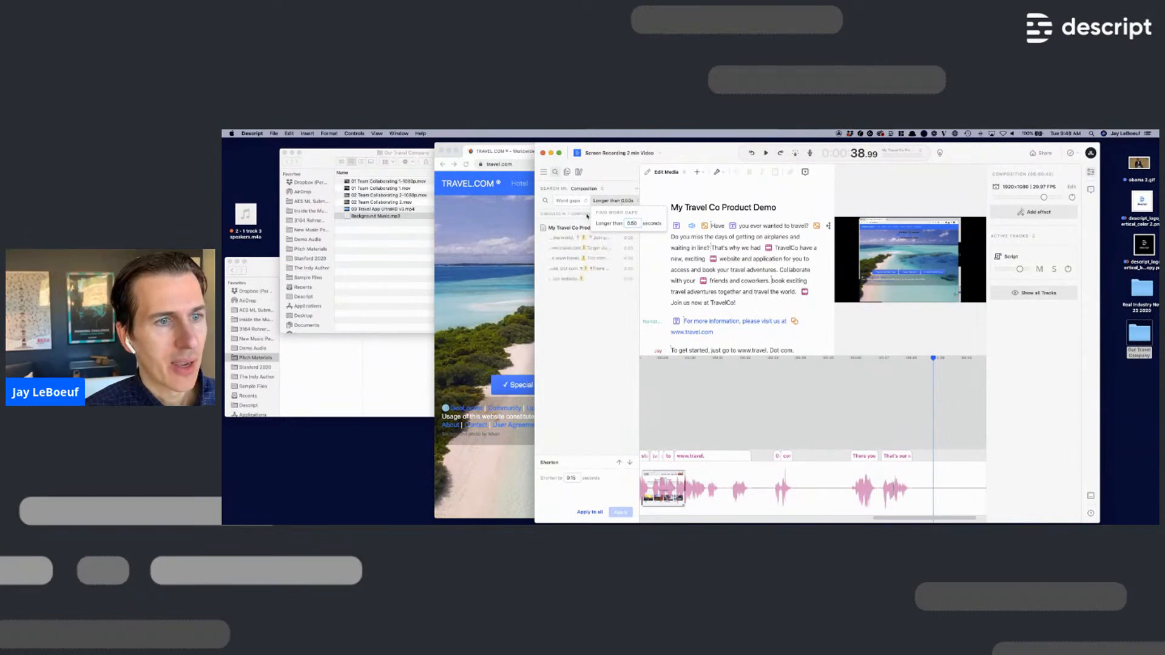
click(572, 478)
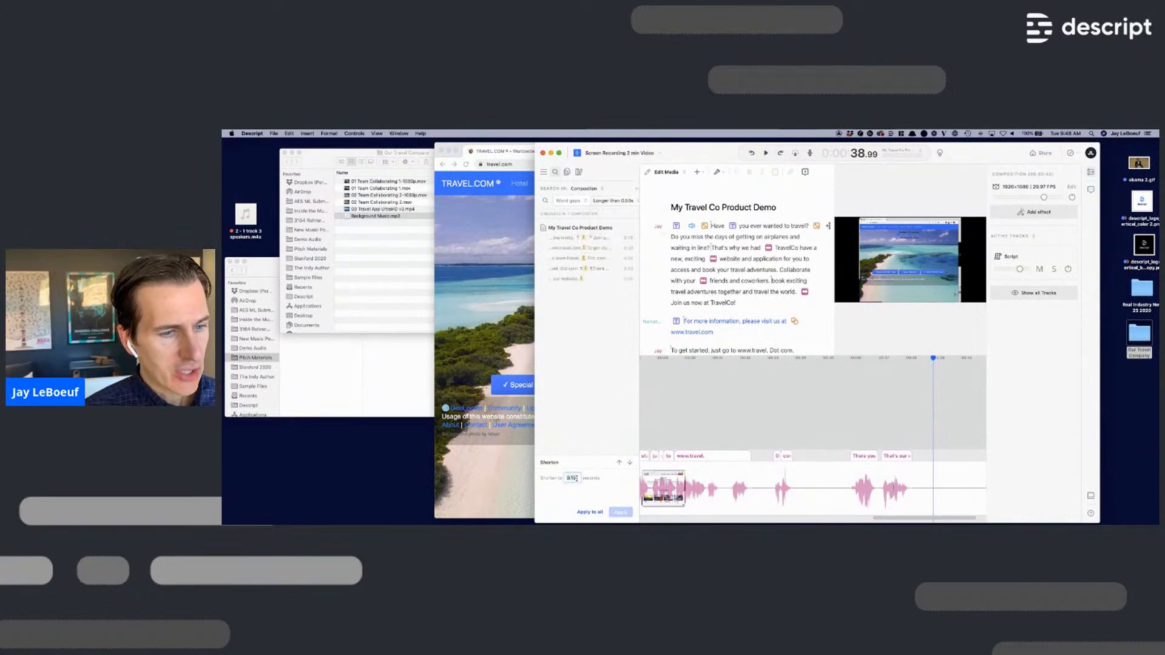
click(590, 513)
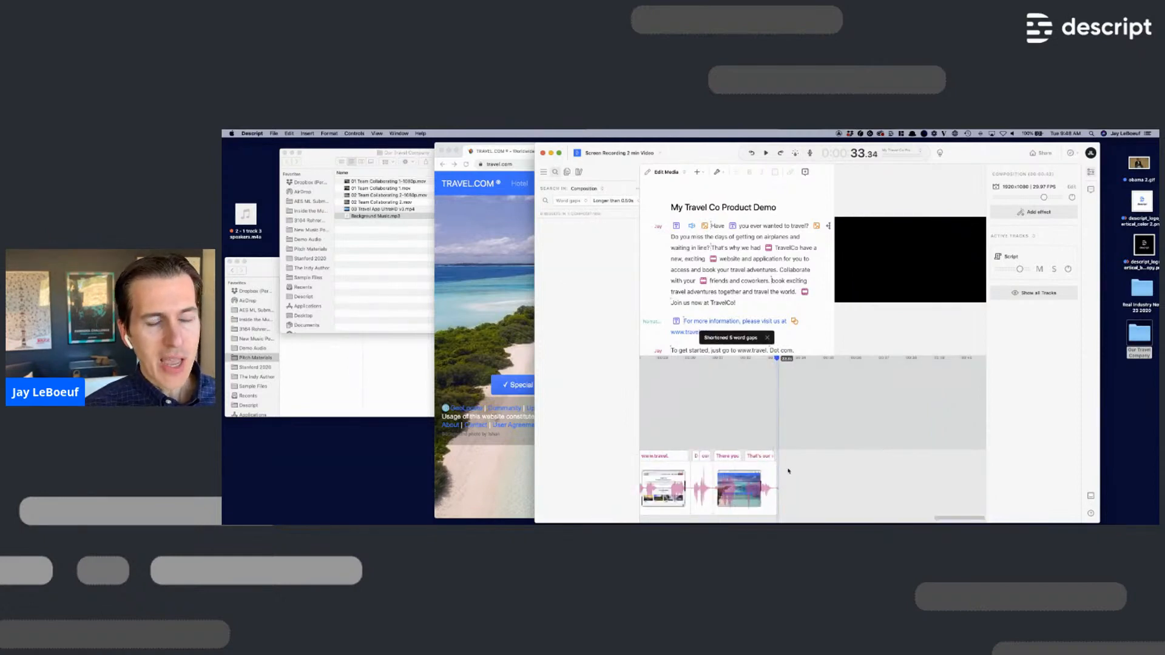
- Play back from 'To get started' and extend the last clip's end slightly
click(671, 350)
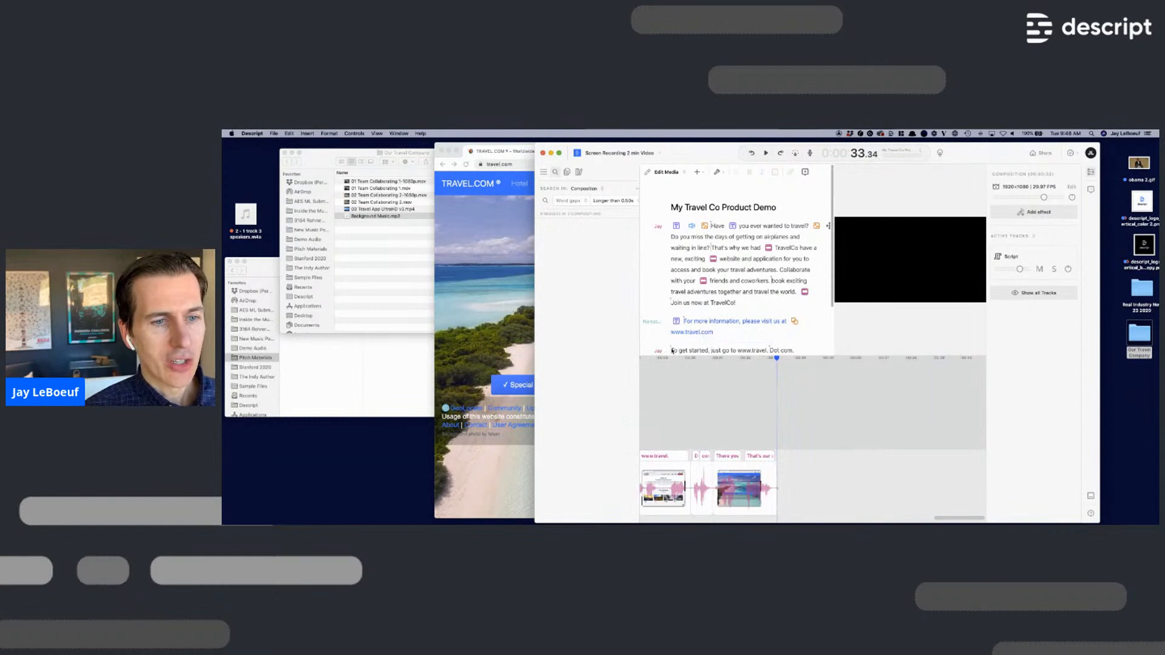
key(space)
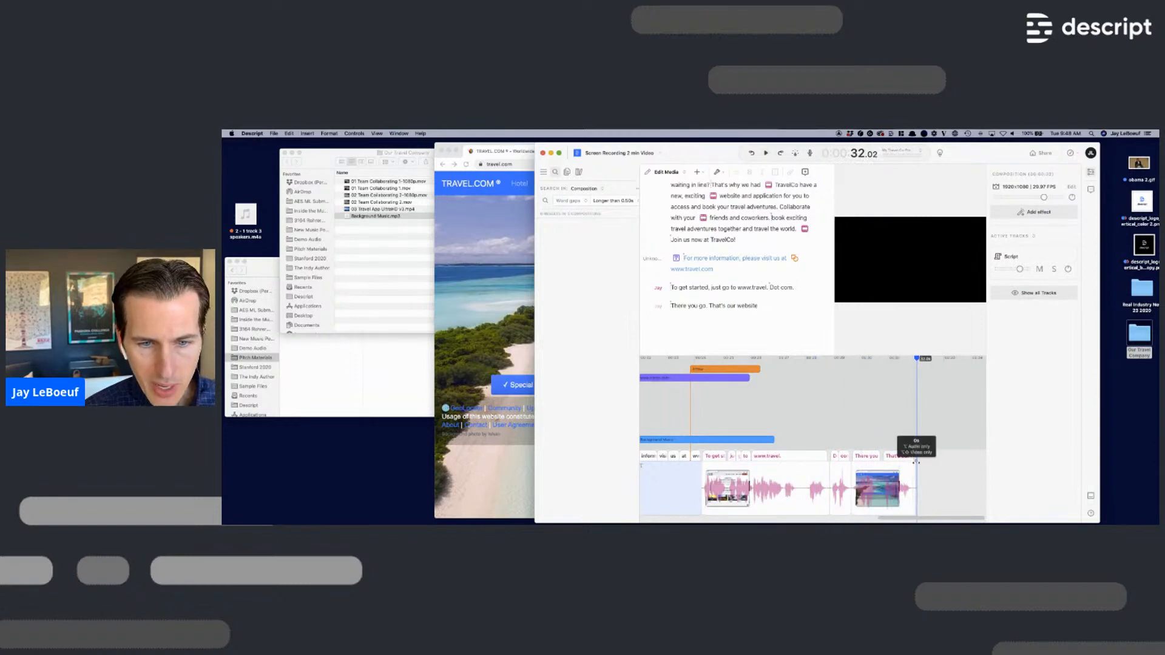
drag(916, 460, 916, 461)
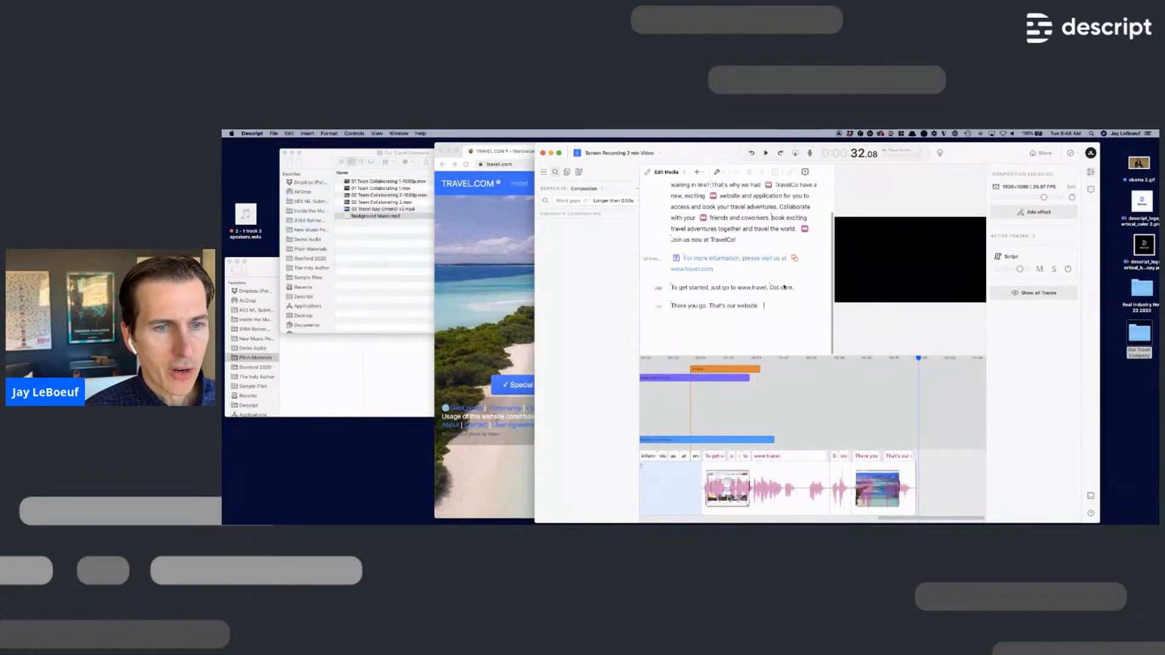
click(793, 259)
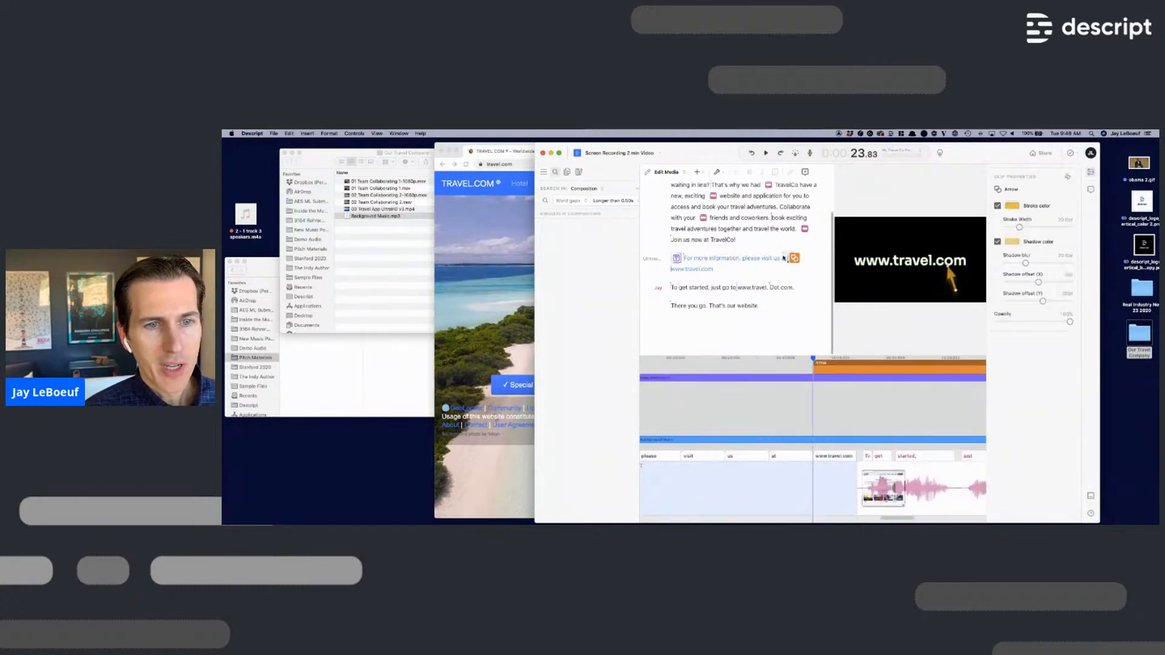
scroll(850, 364, right, 3)
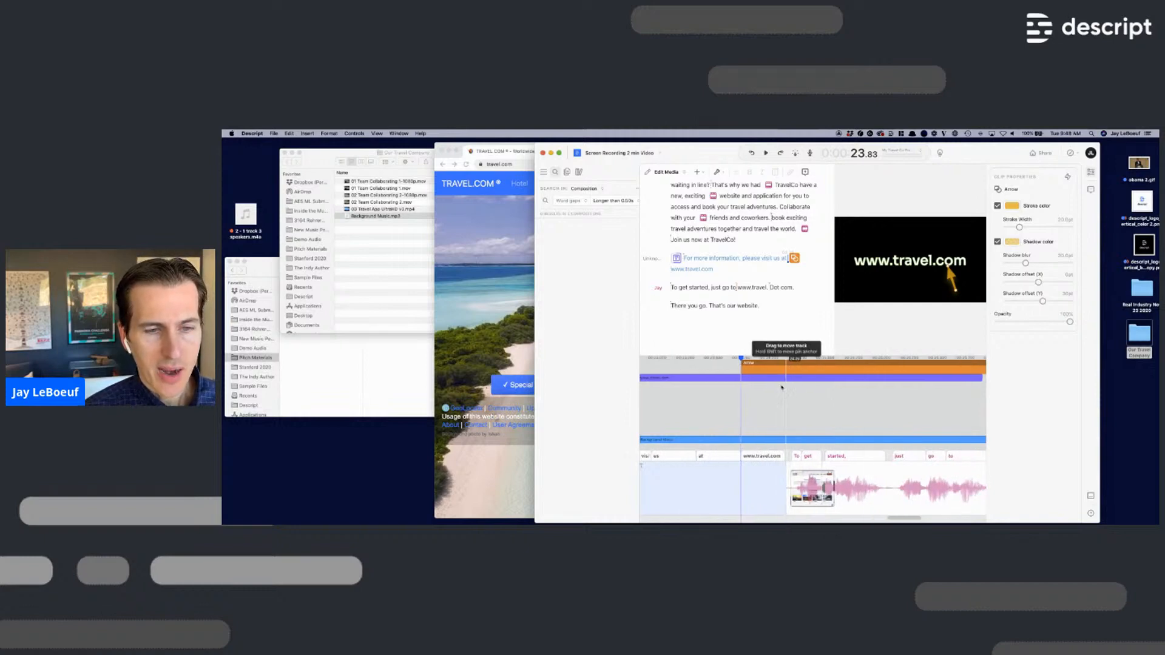
scroll(805, 424, right, 3)
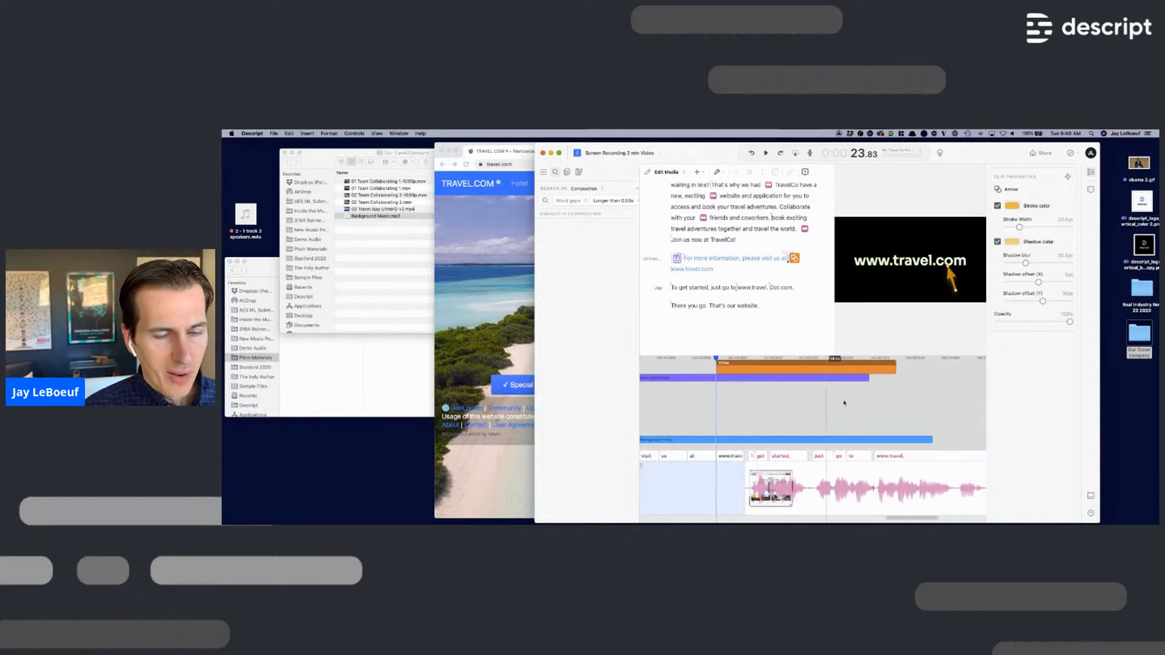
drag(868, 378, 750, 377)
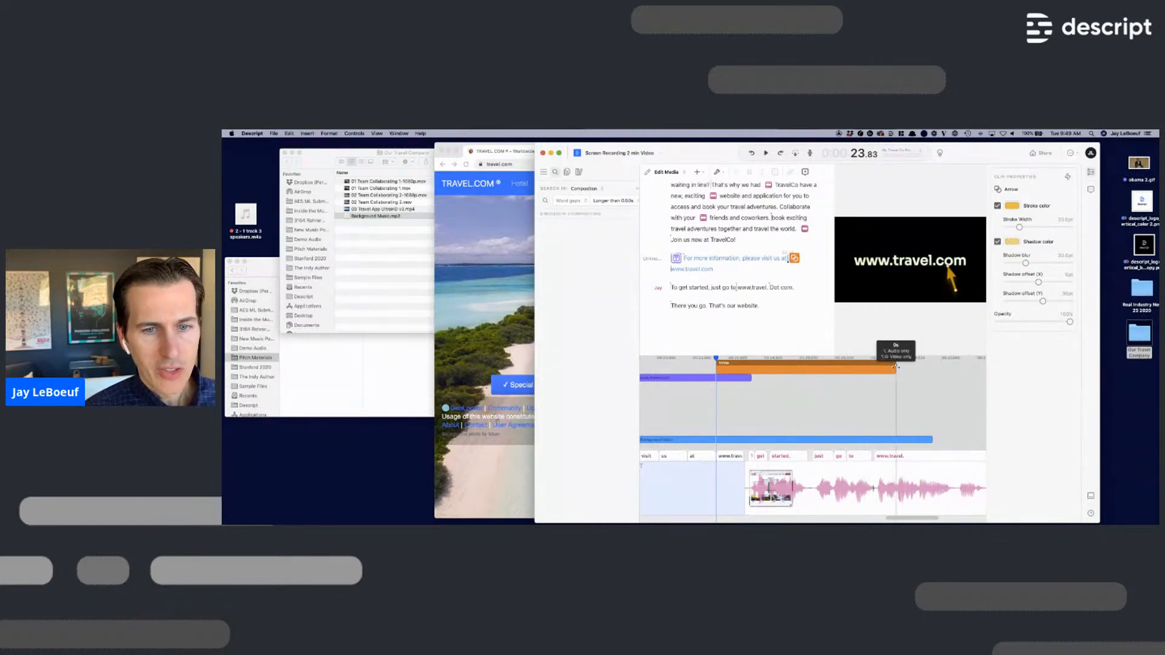
drag(896, 367, 751, 368)
click(691, 288)
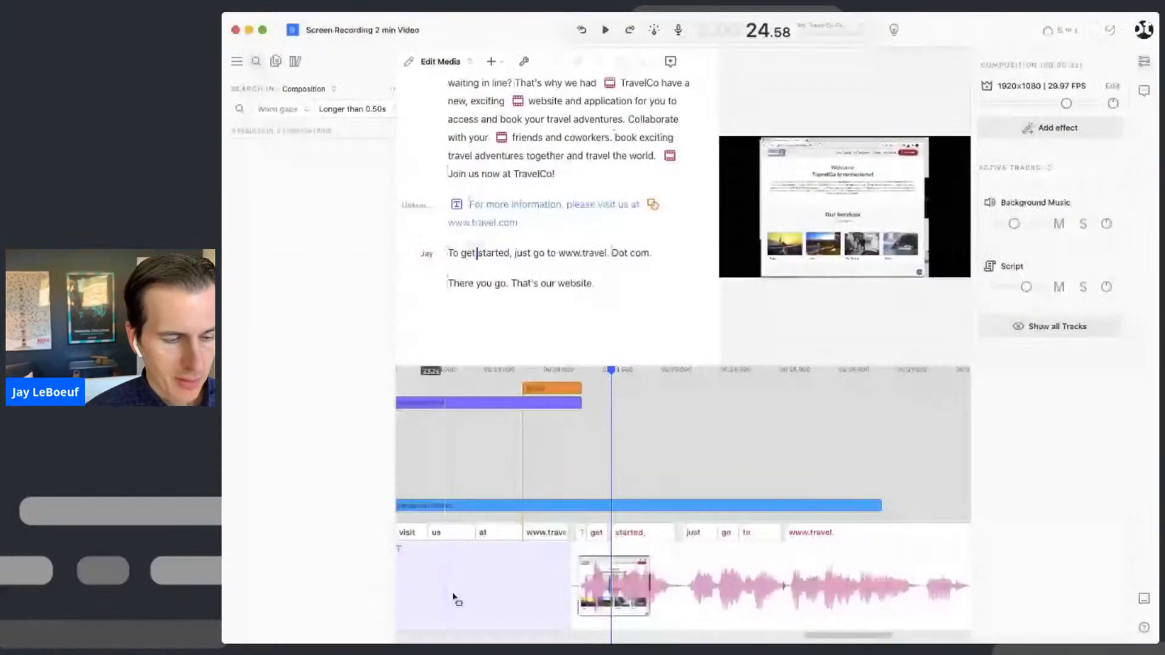
click(545, 255)
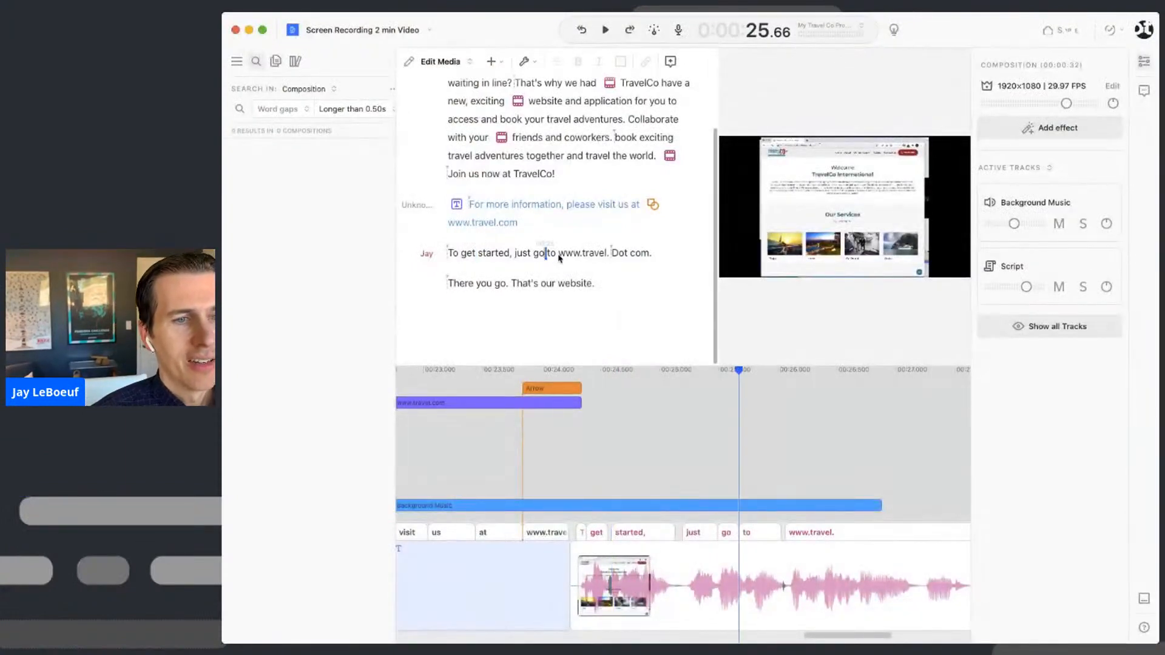
drag(565, 256, 658, 255)
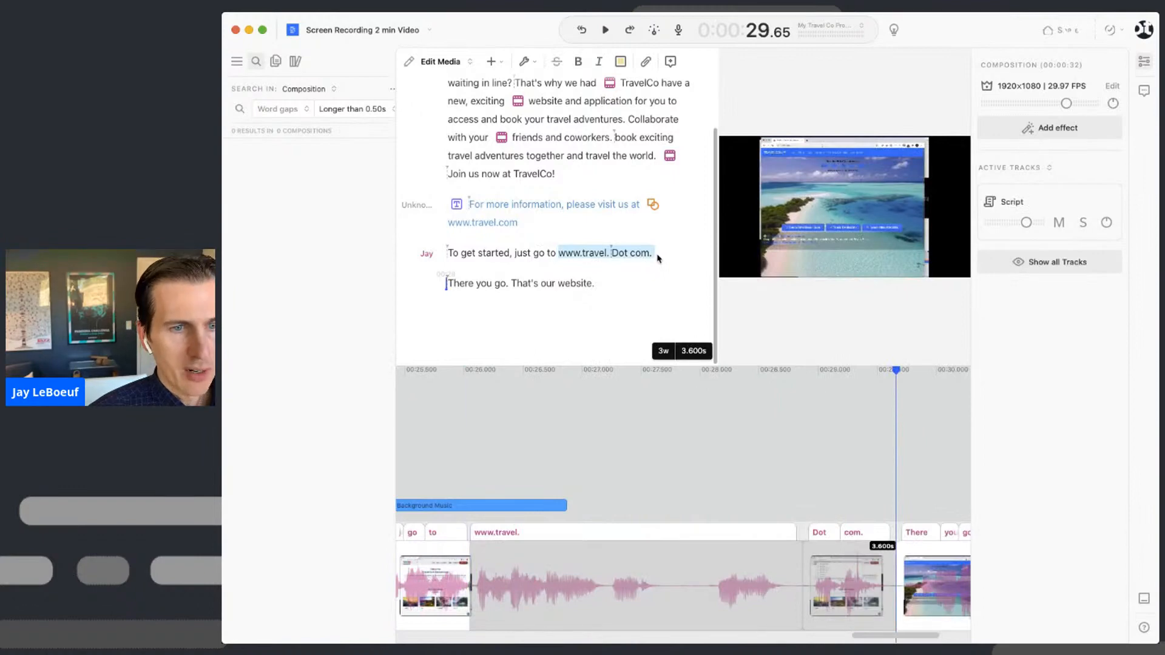
click(555, 254)
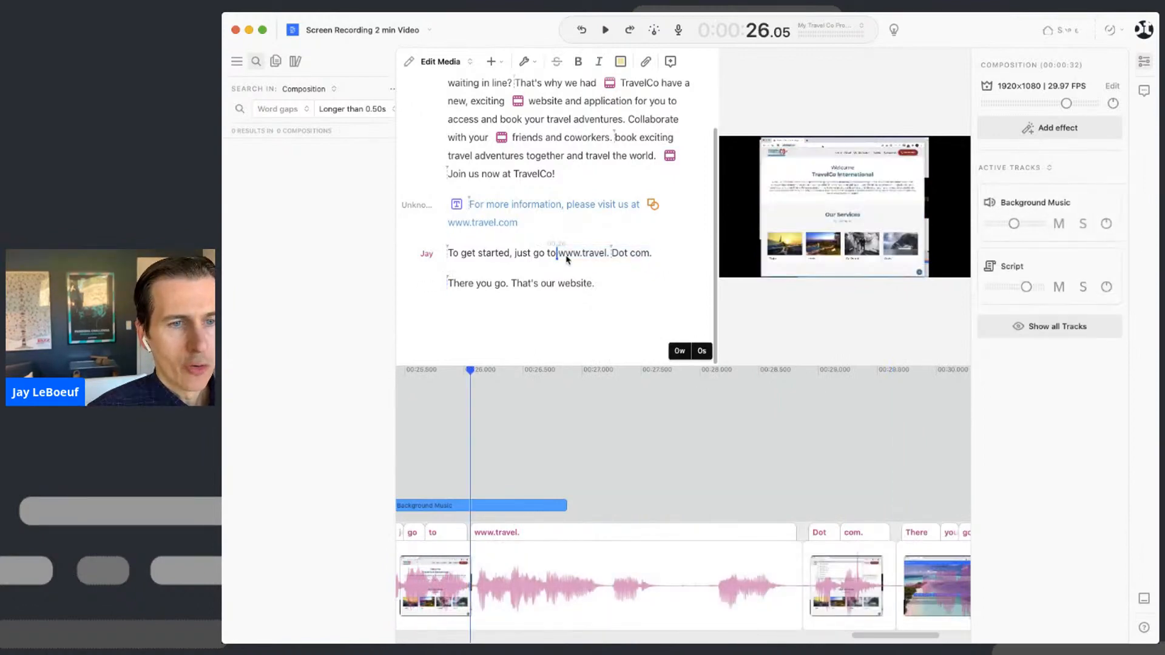
click(559, 256)
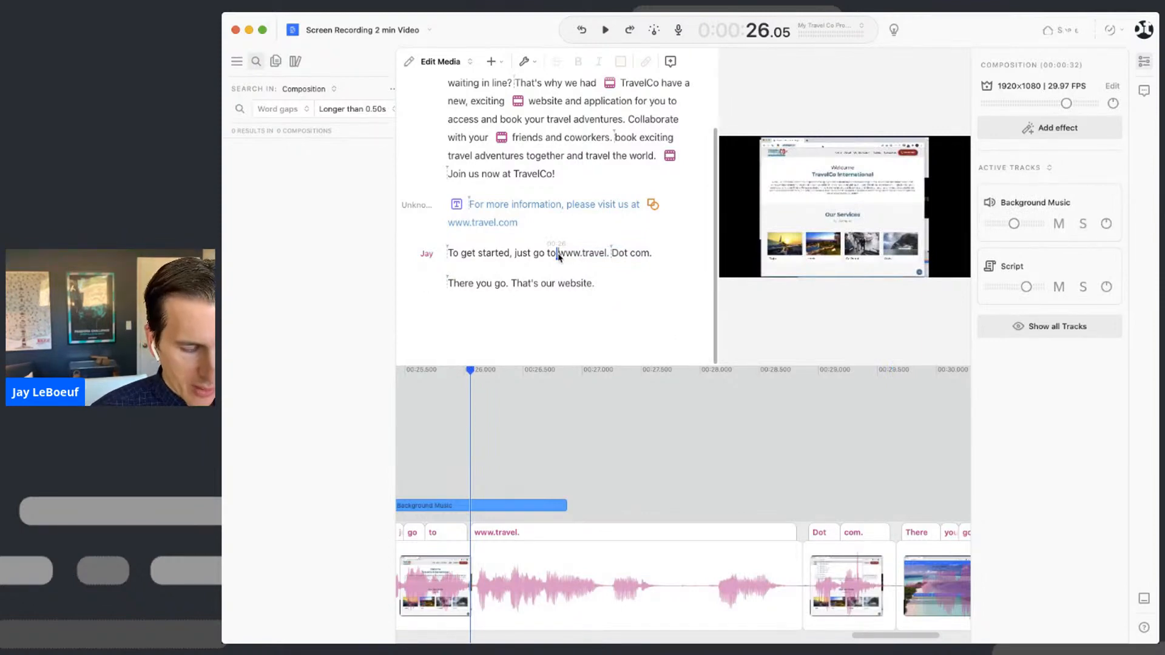
key(super+k)
text(zoom)
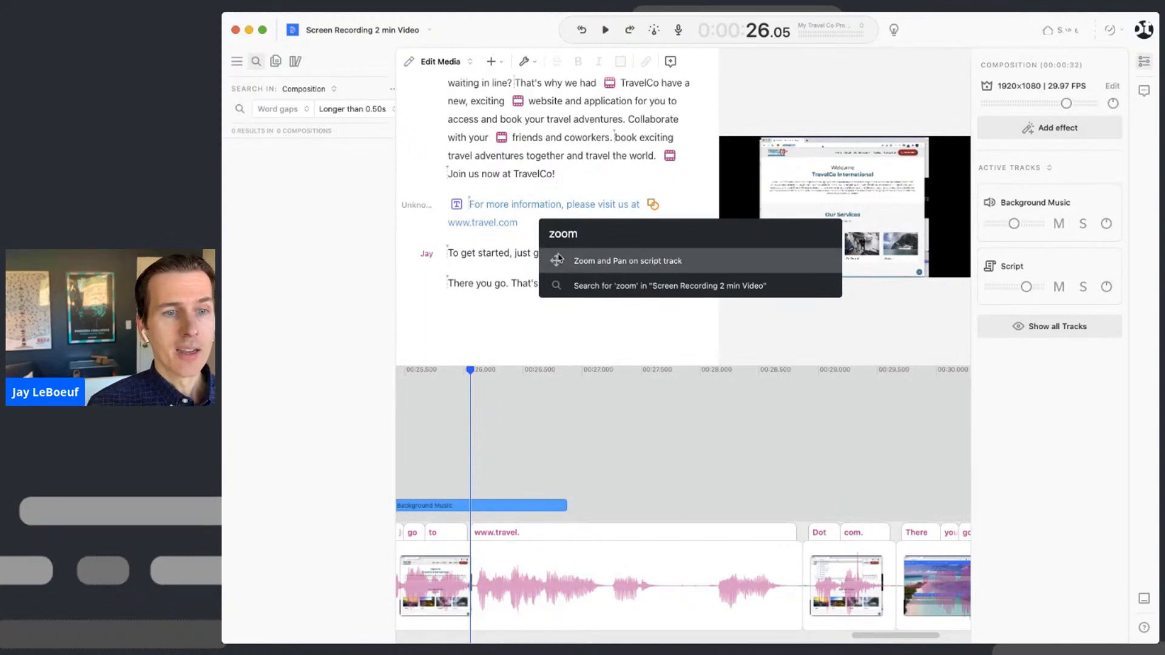
click(558, 260)
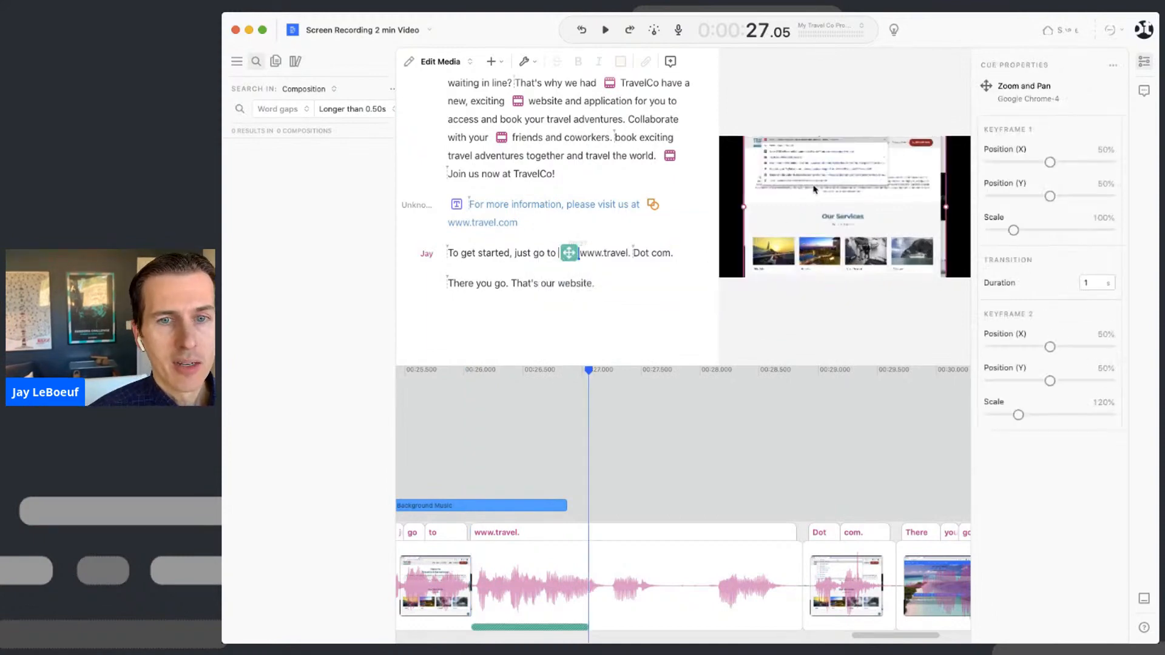
click(1061, 132)
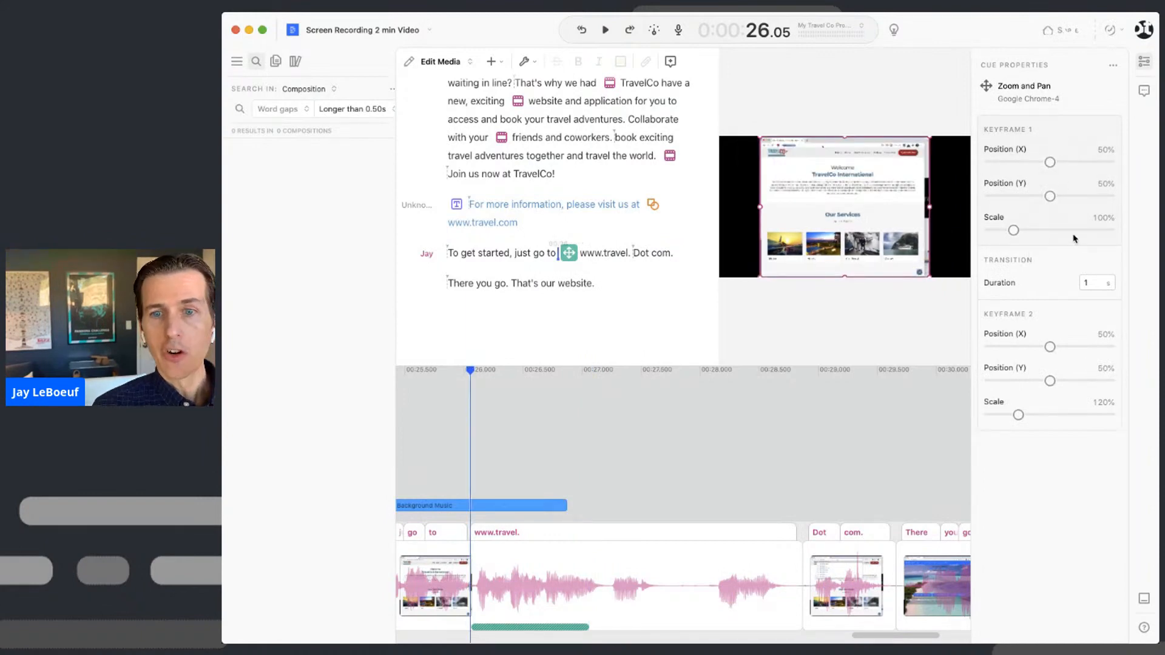
click(1046, 324)
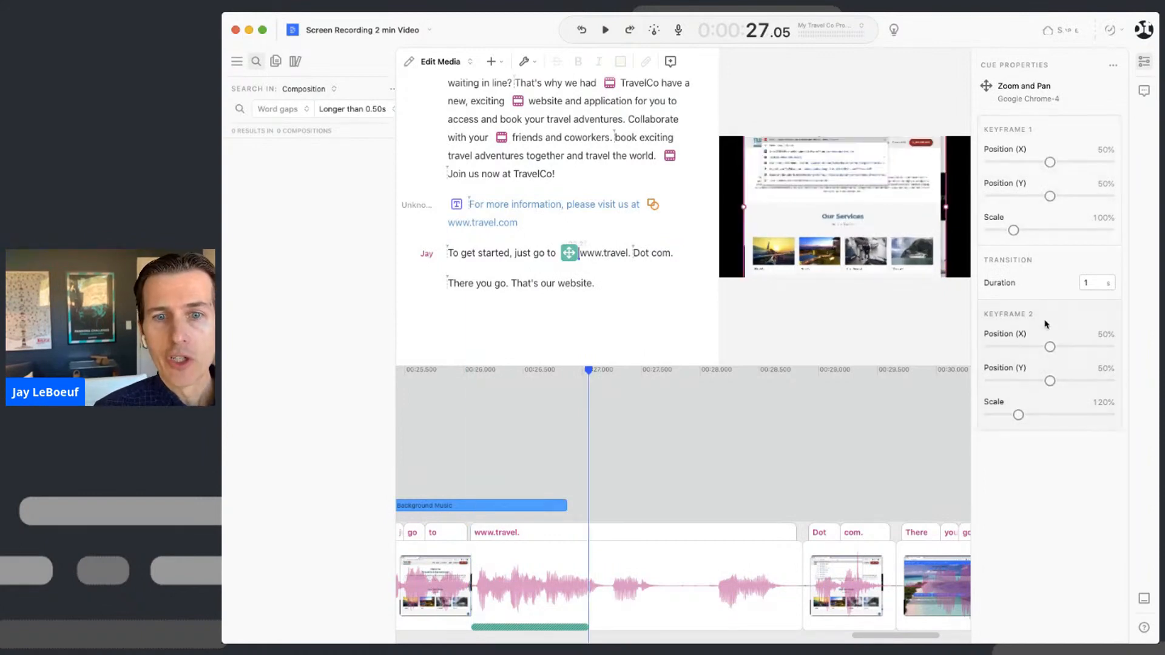
drag(1020, 419, 1025, 415)
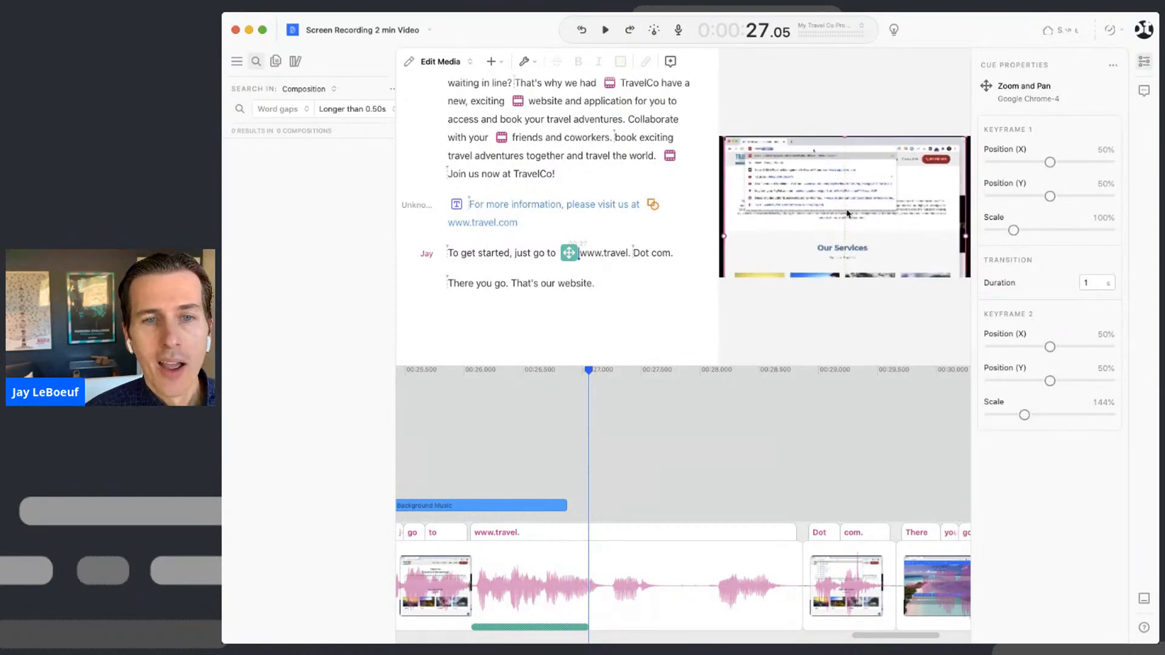
drag(848, 211, 848, 212)
drag(1020, 416, 1059, 416)
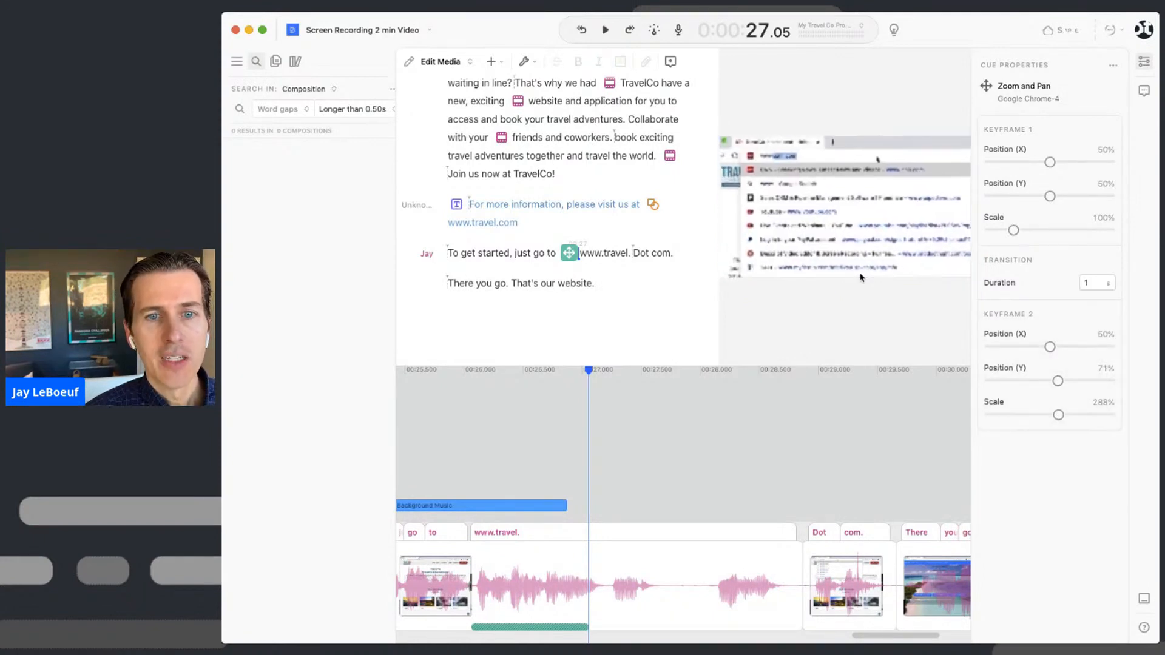
click(450, 253)
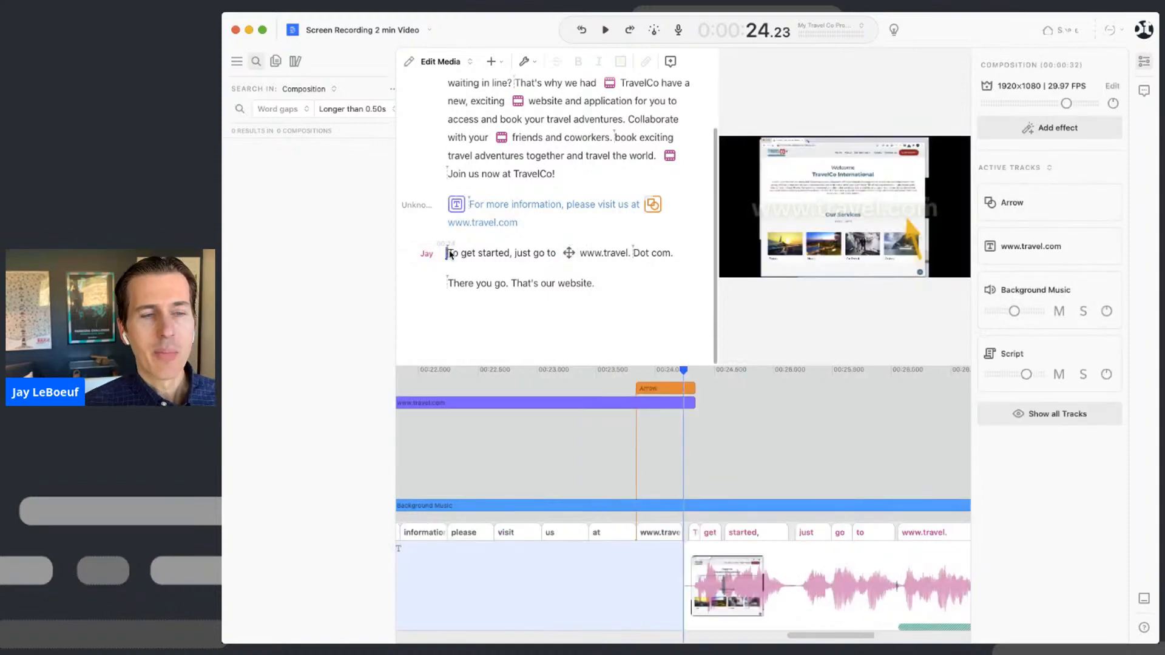
key(space)
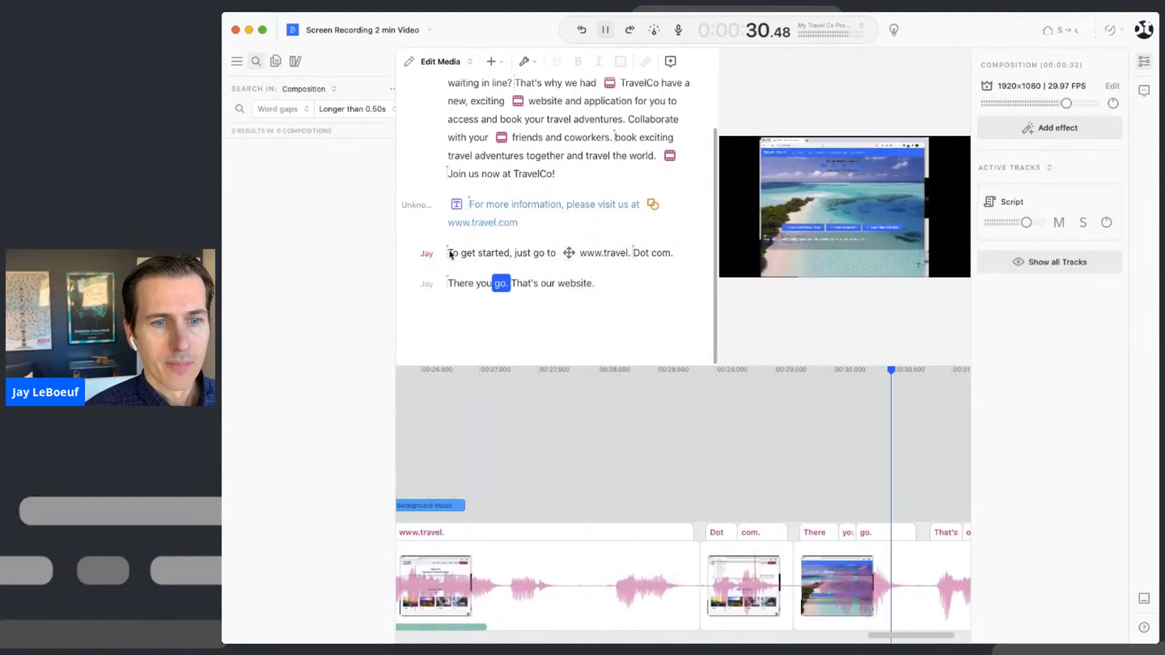
key(space)
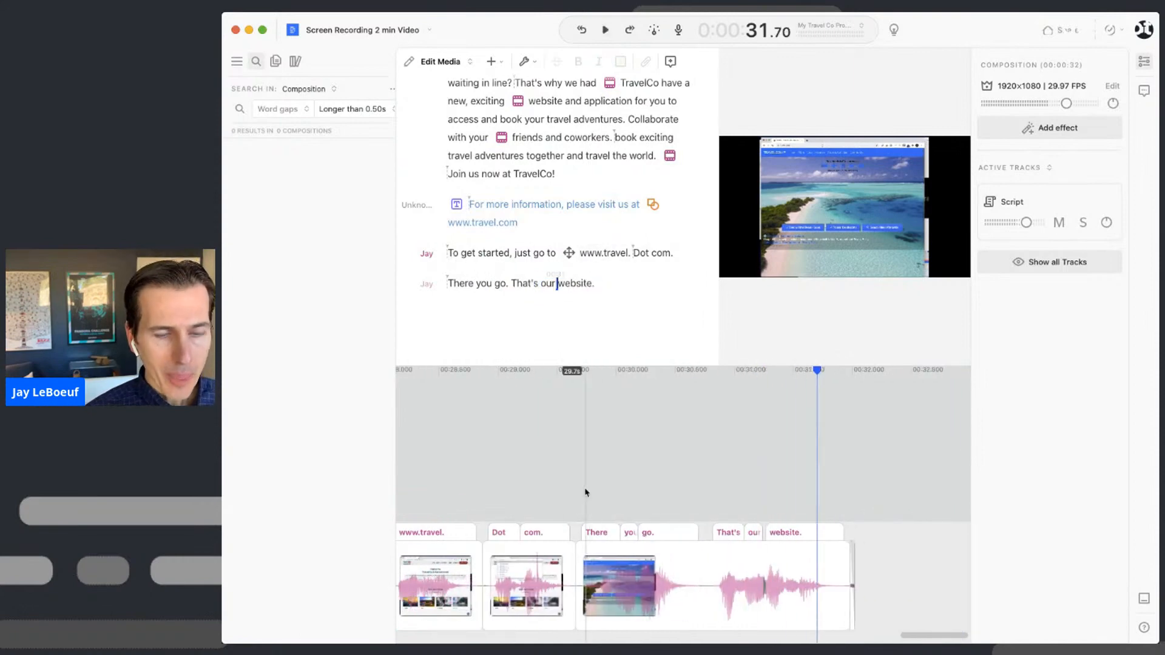
- Stretch the Zoom and Pan cue to a 2.81 s duration and play back the result
click(569, 253)
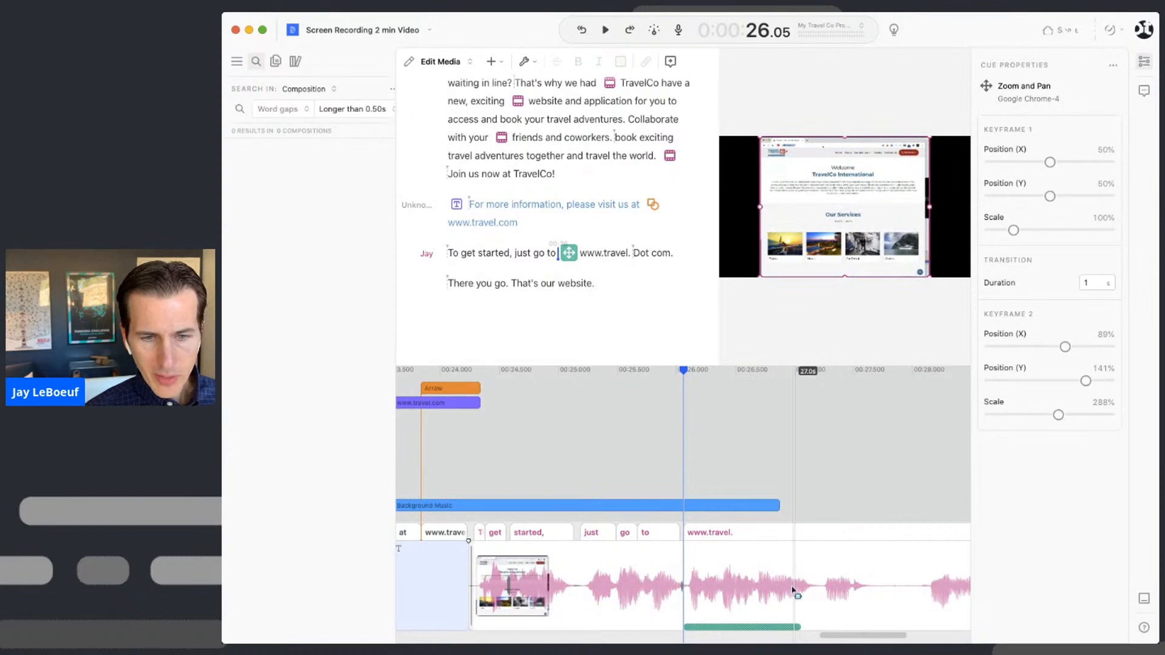
drag(767, 366, 758, 273)
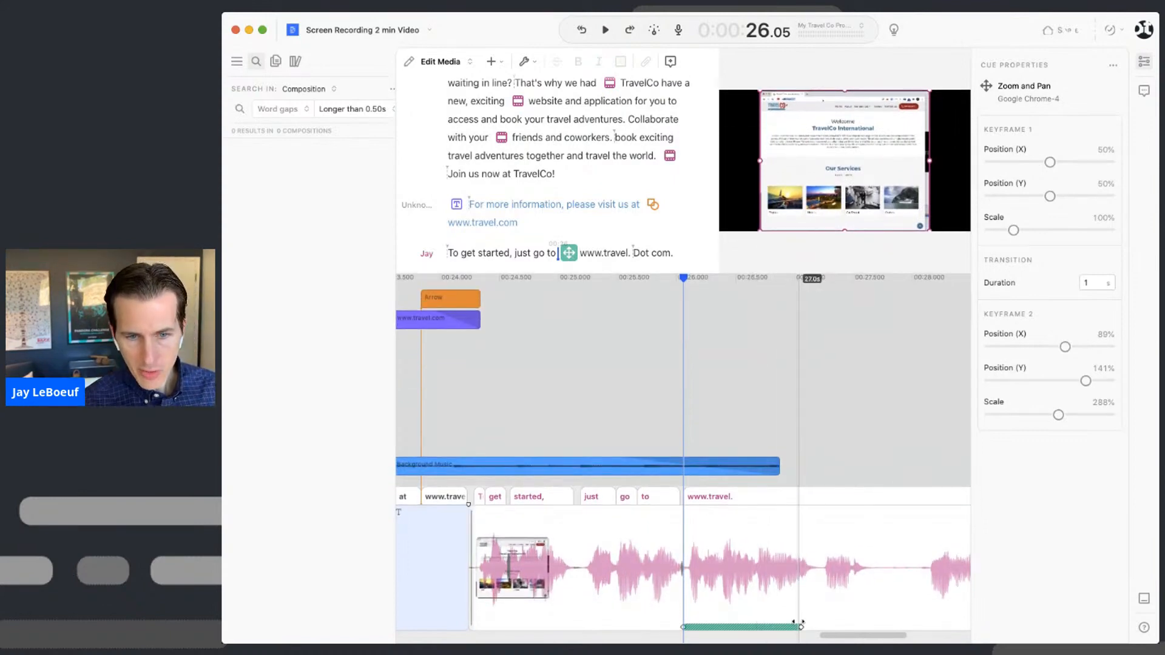
drag(800, 625, 962, 627)
scroll(847, 566, right, 5)
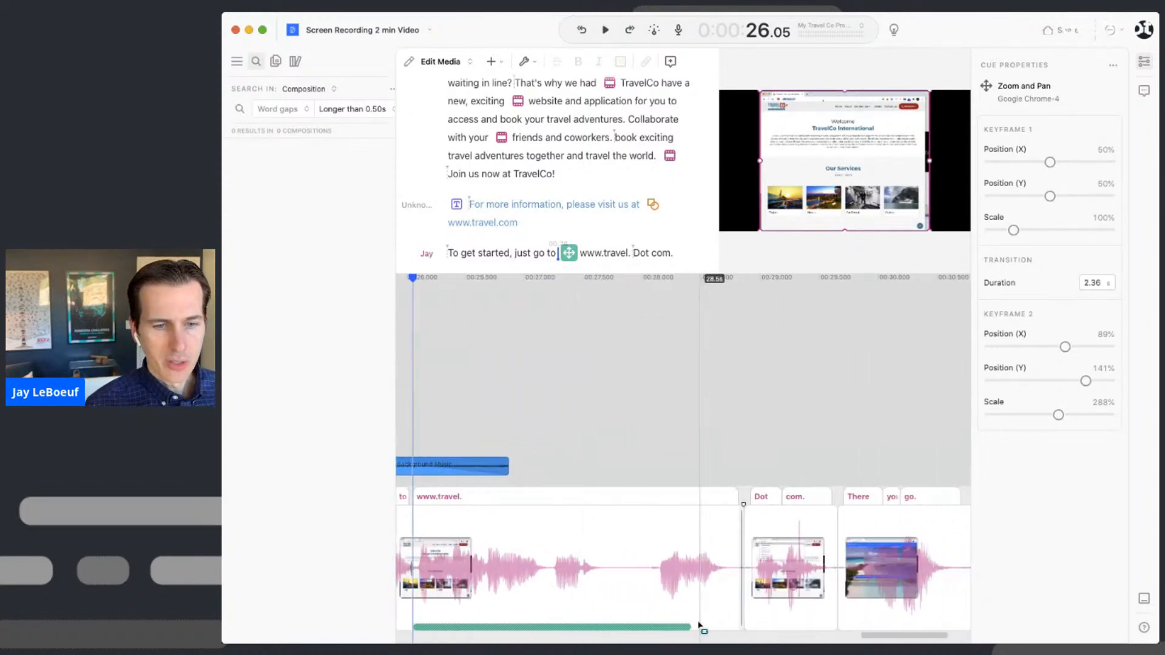
drag(690, 627, 753, 627)
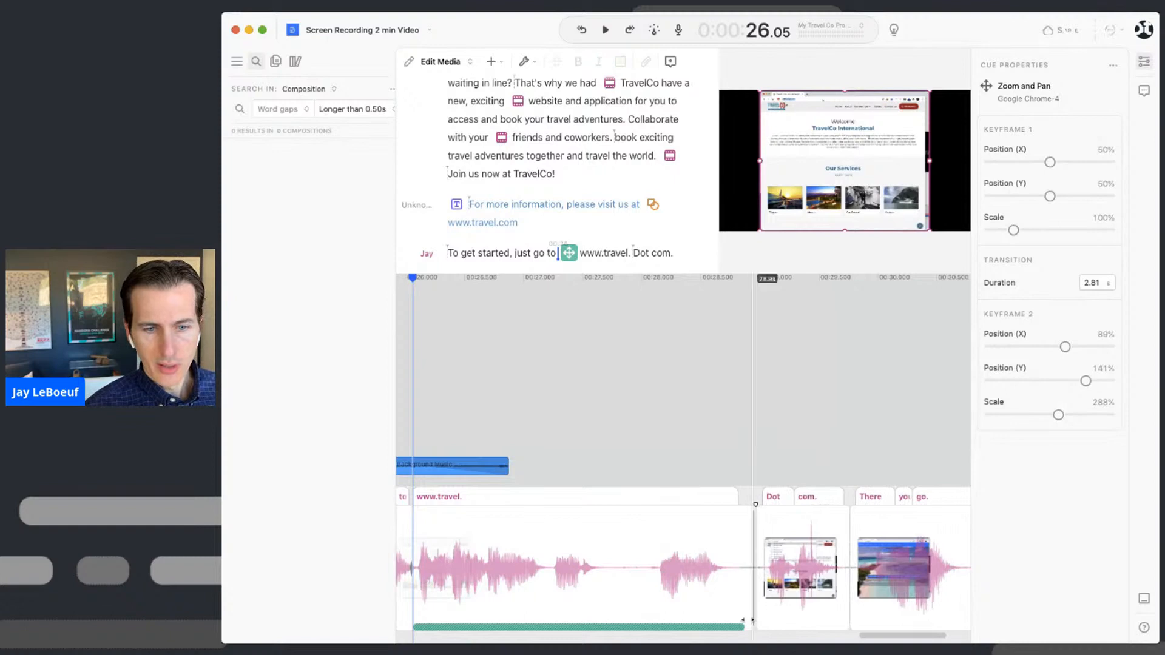
click(510, 252)
key(space)
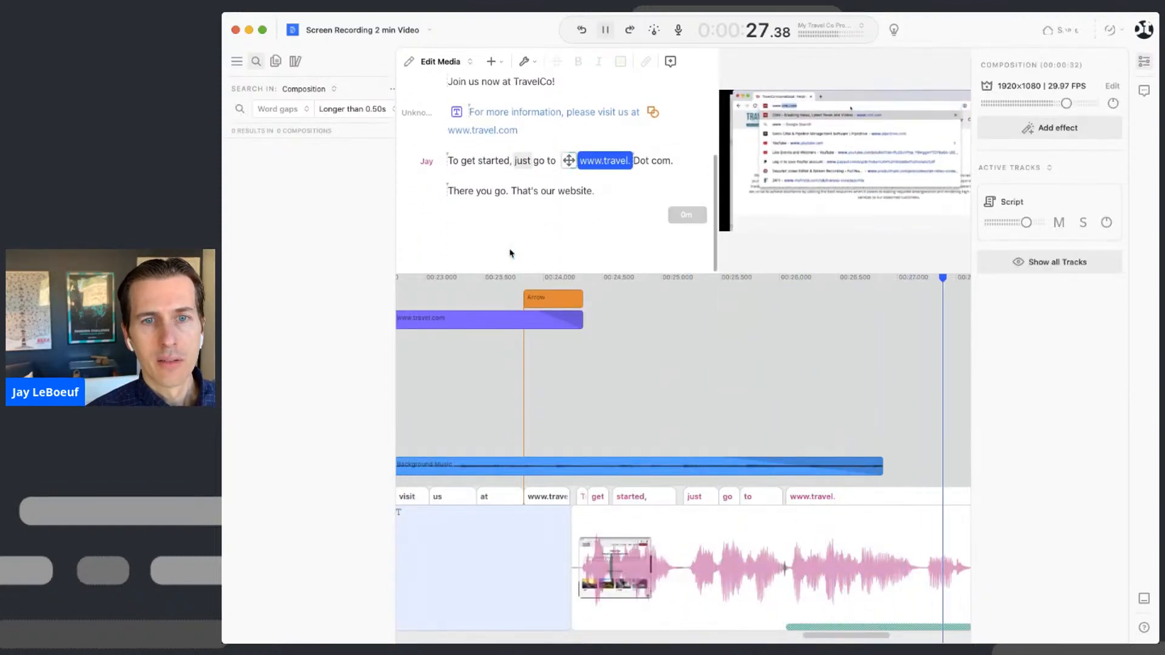
key(space)
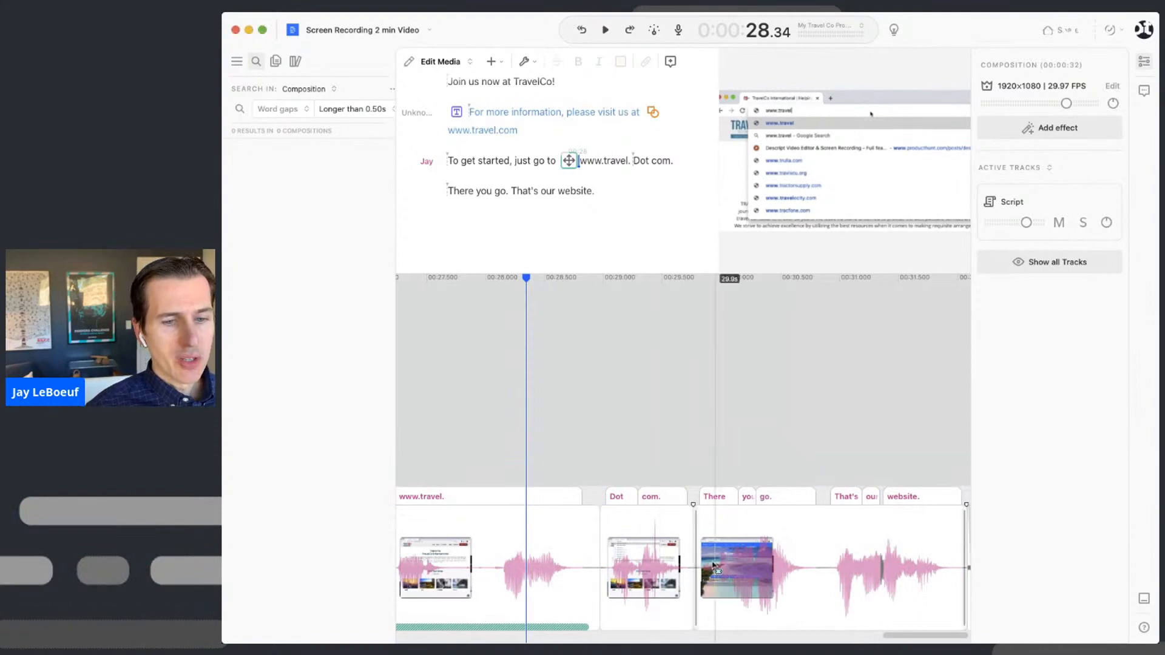
- Zoom the timeline in and out, then lower the script/timeline divider to enlarge the script area
scroll(626, 573, down, 3)
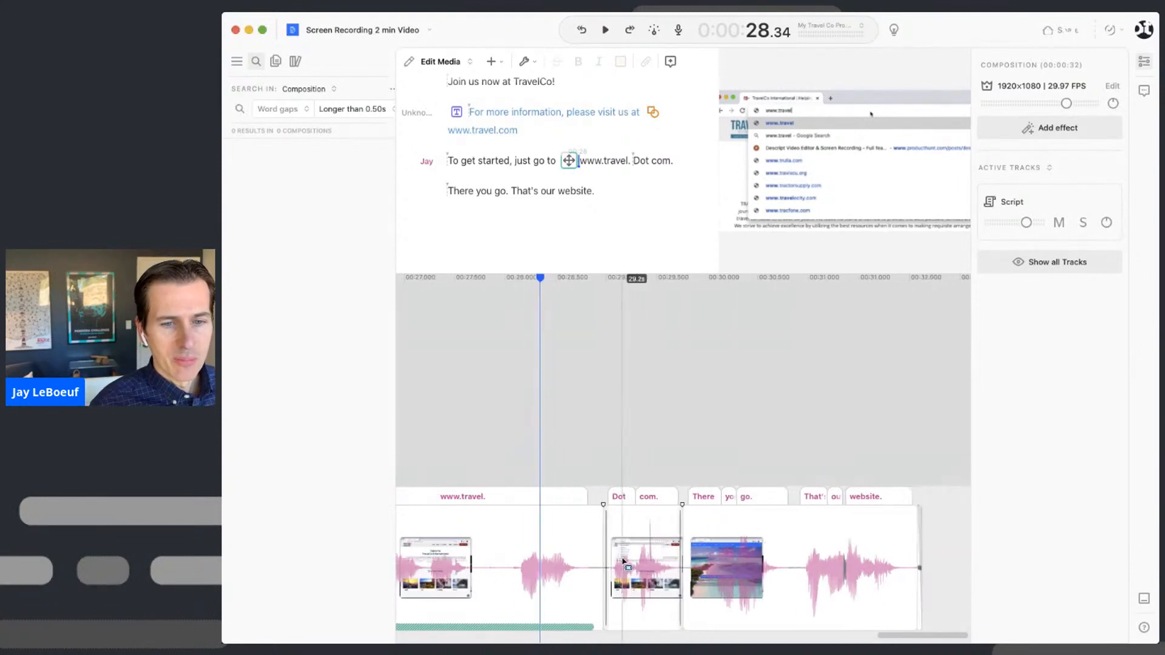
scroll(625, 561, down, 3)
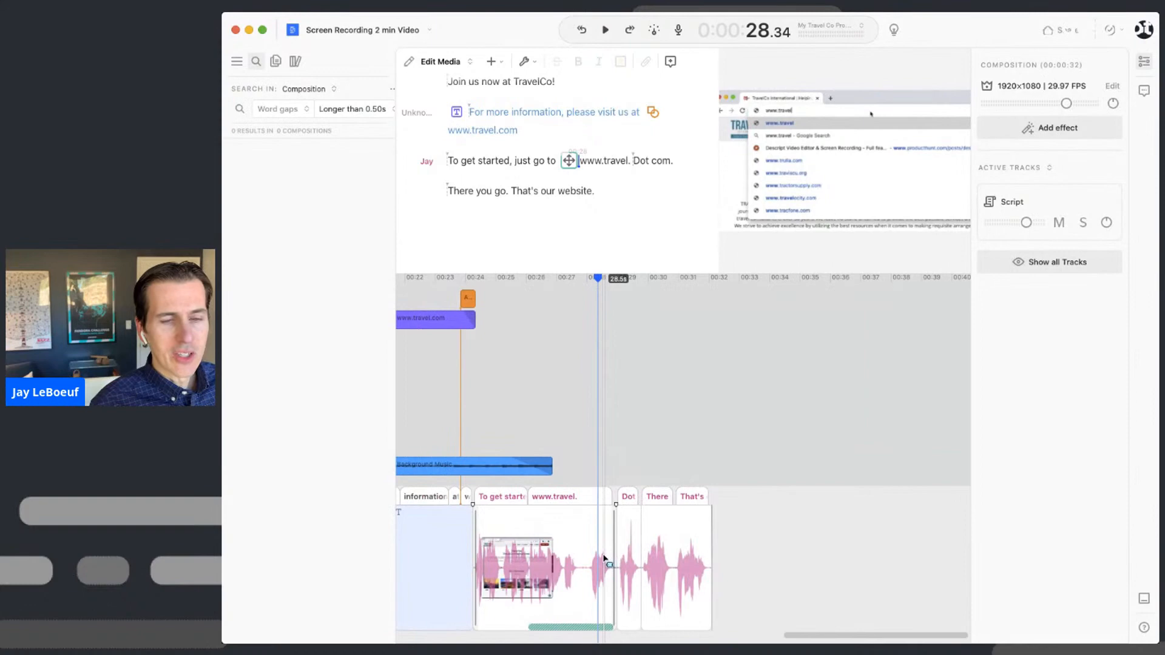
scroll(604, 559, up, 5)
scroll(604, 559, down, 6)
scroll(603, 559, up, 5)
scroll(605, 559, up, 4)
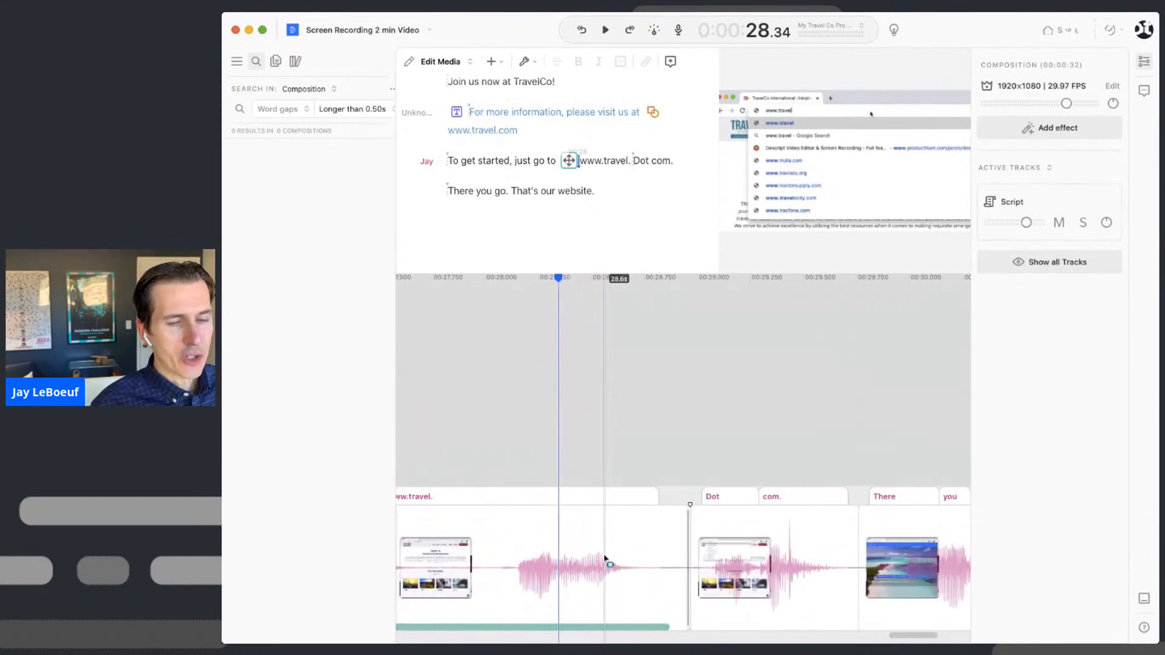
scroll(605, 559, down, 2)
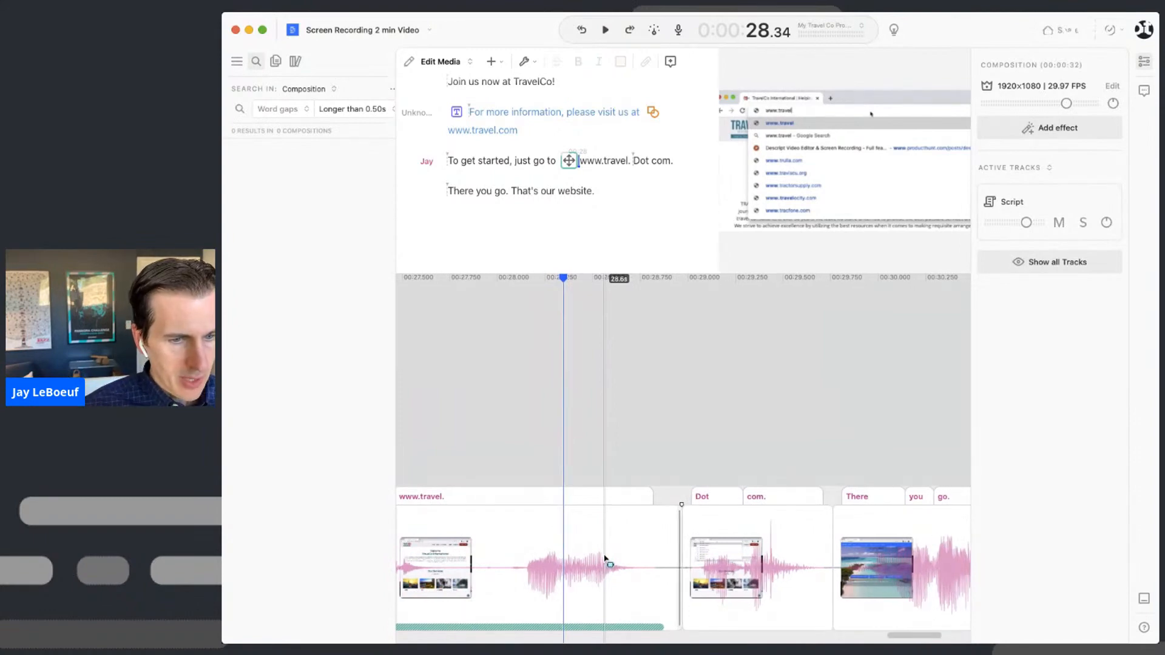
scroll(605, 559, left, 1)
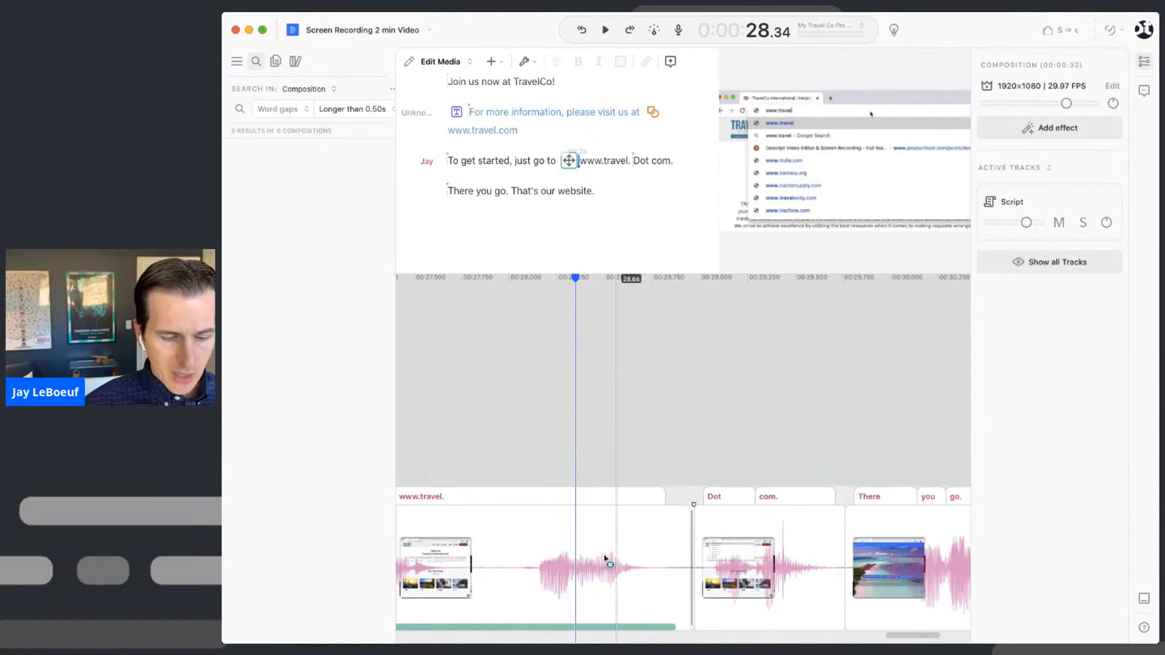
scroll(605, 559, up, 5)
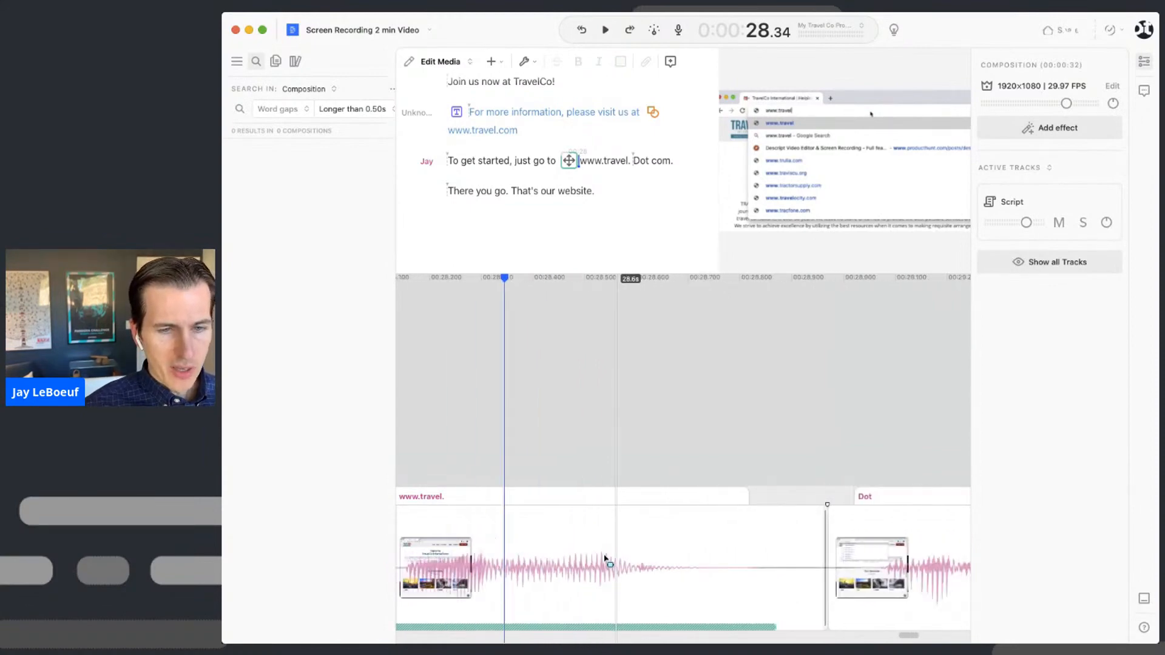
scroll(605, 559, down, 5)
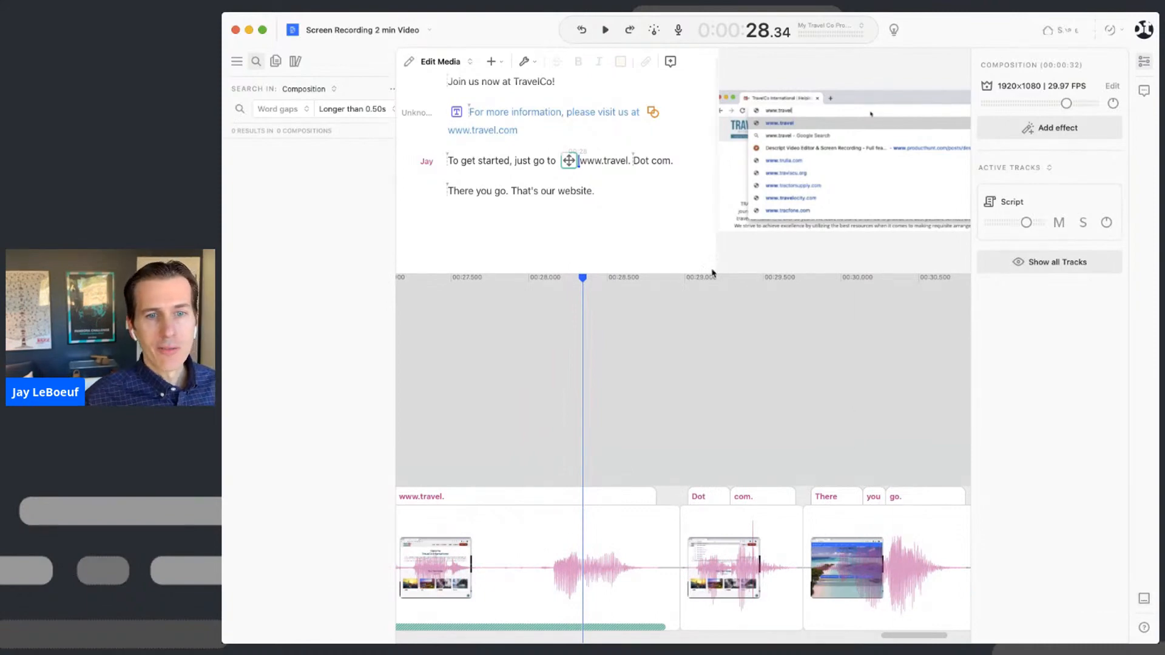
drag(705, 268, 702, 417)
- Browse the Keyboard Shortcuts list, close it, then open the Help Center web page
click(1145, 629)
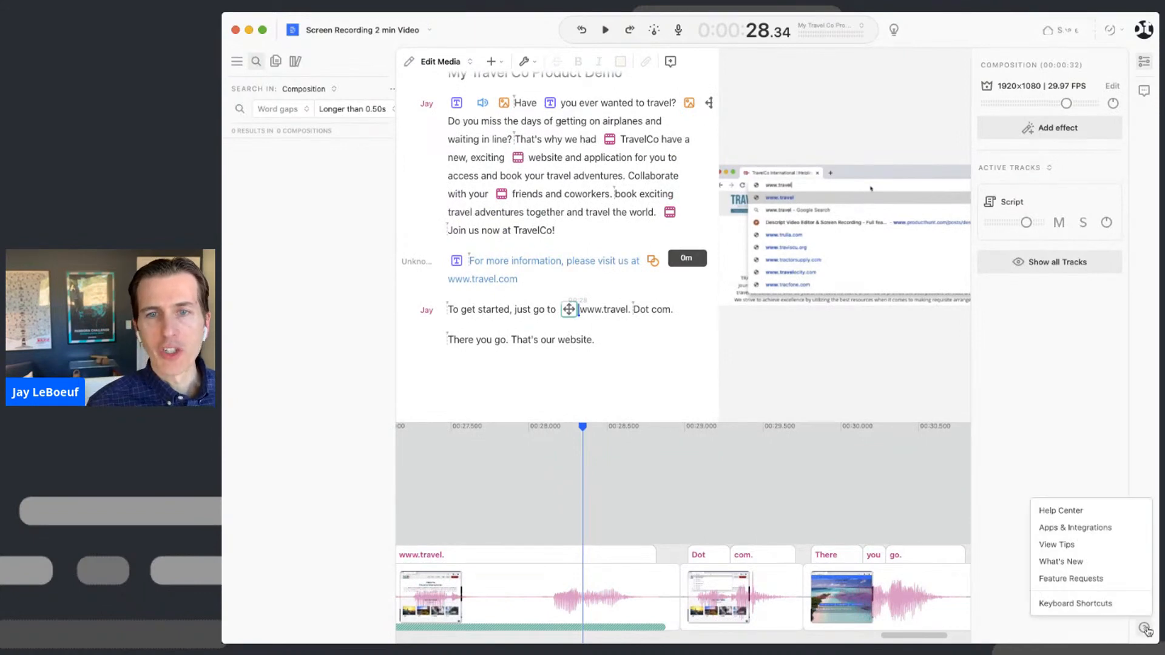
click(1120, 606)
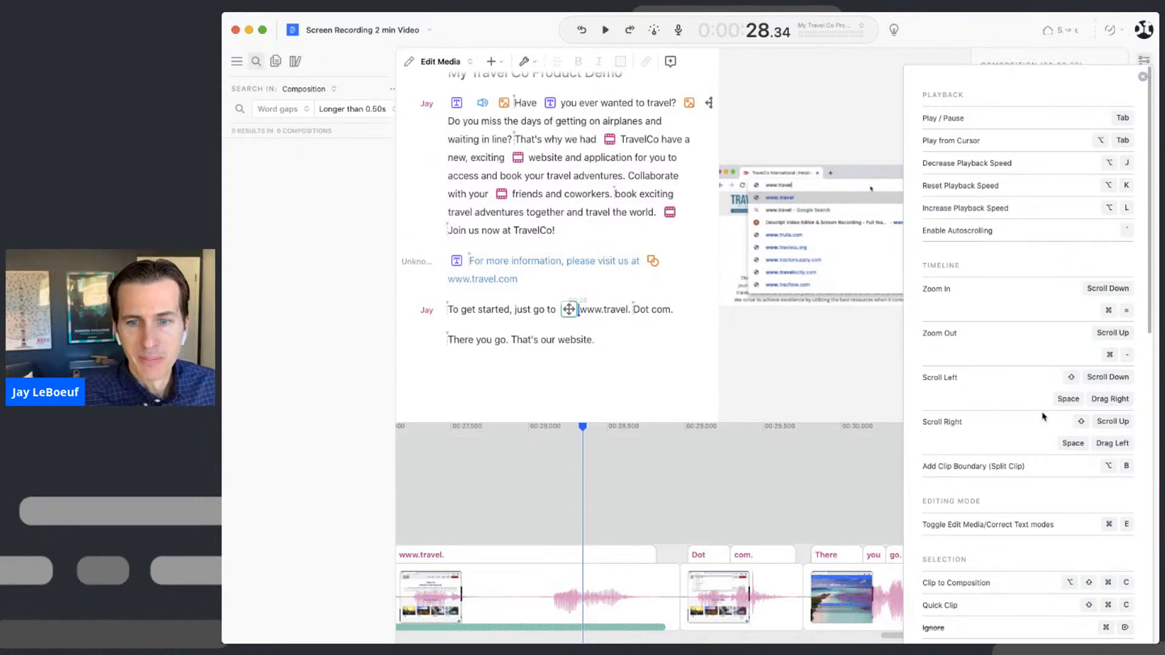
scroll(1044, 416, down, 2)
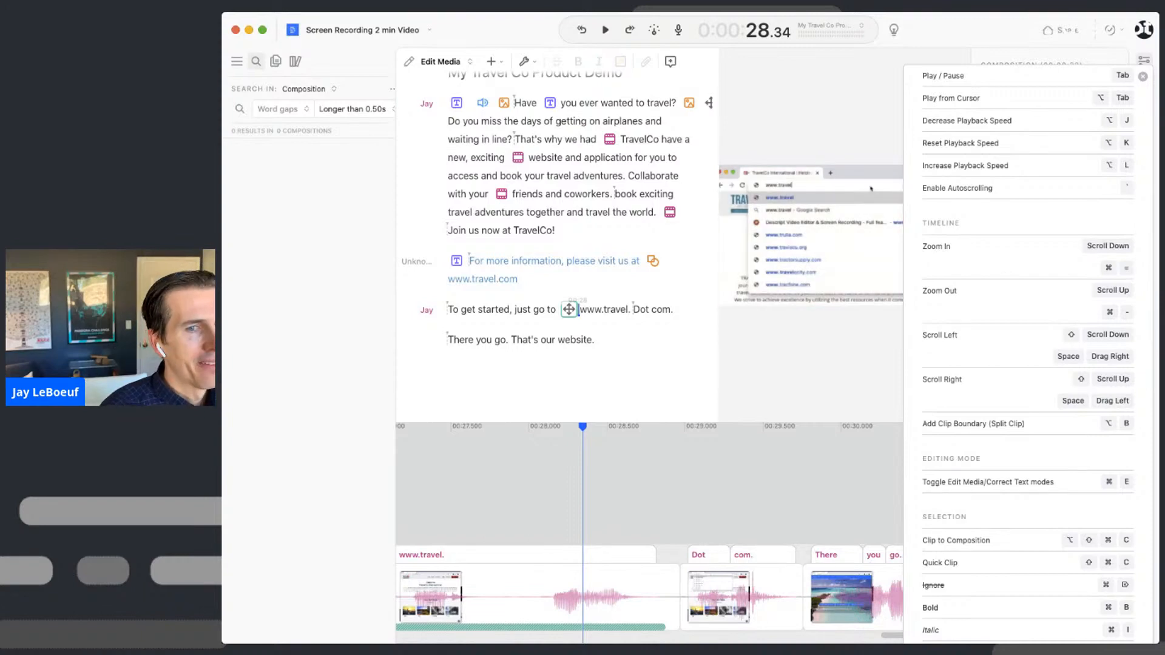
click(1145, 78)
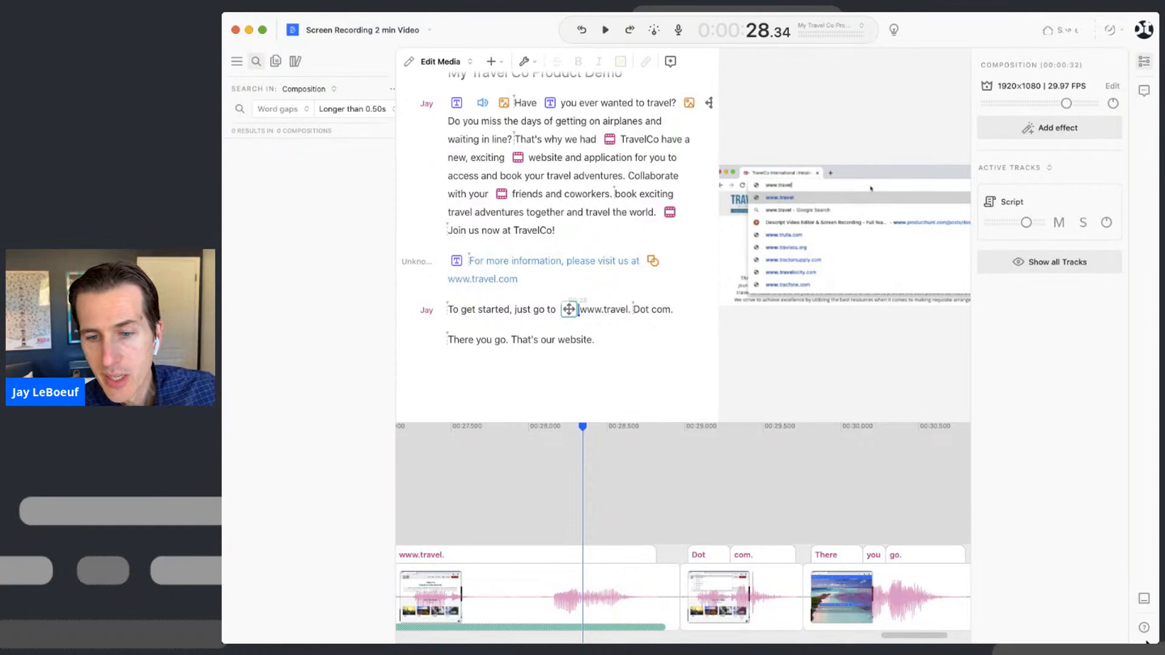
click(1145, 630)
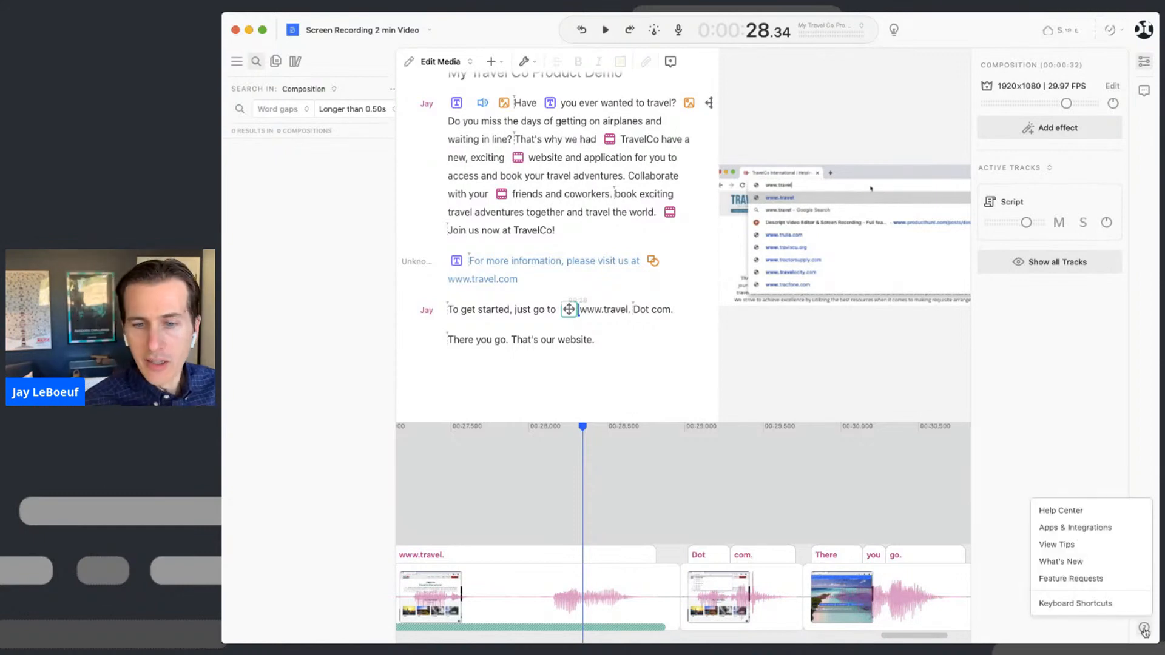
click(1093, 512)
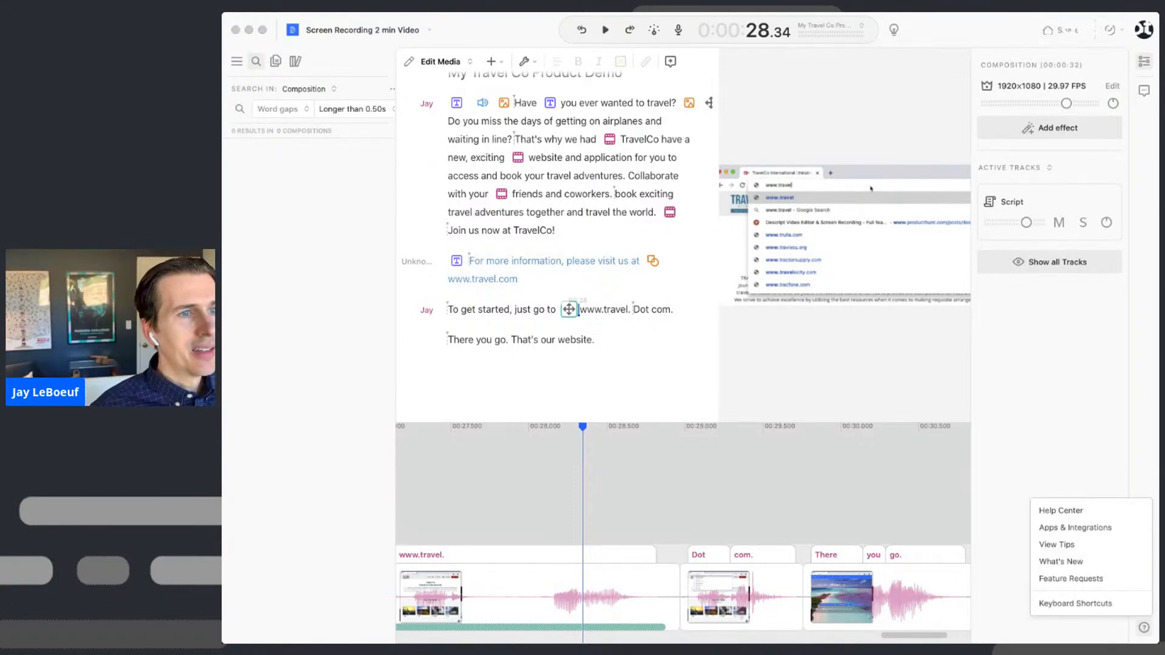